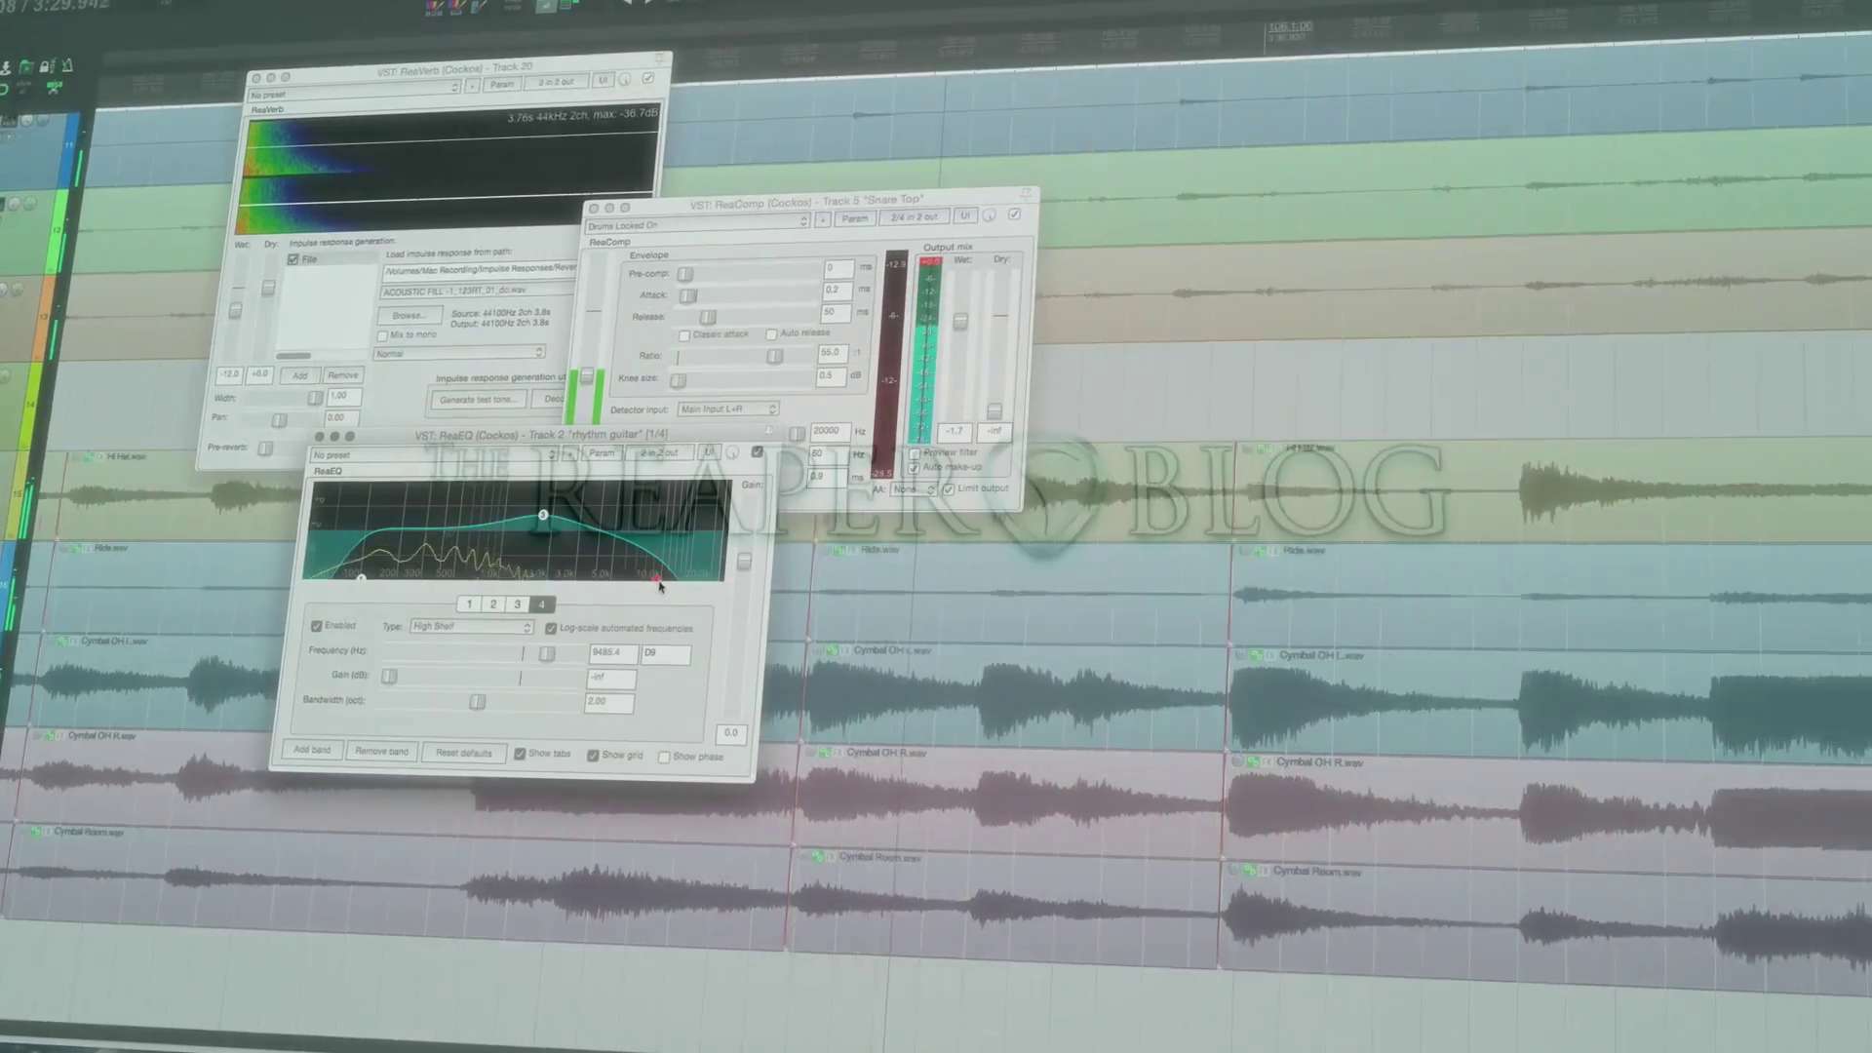
- Open the FX Browser's Reverb folder beside the drum project's mixer
drag(659, 585, 683, 583)
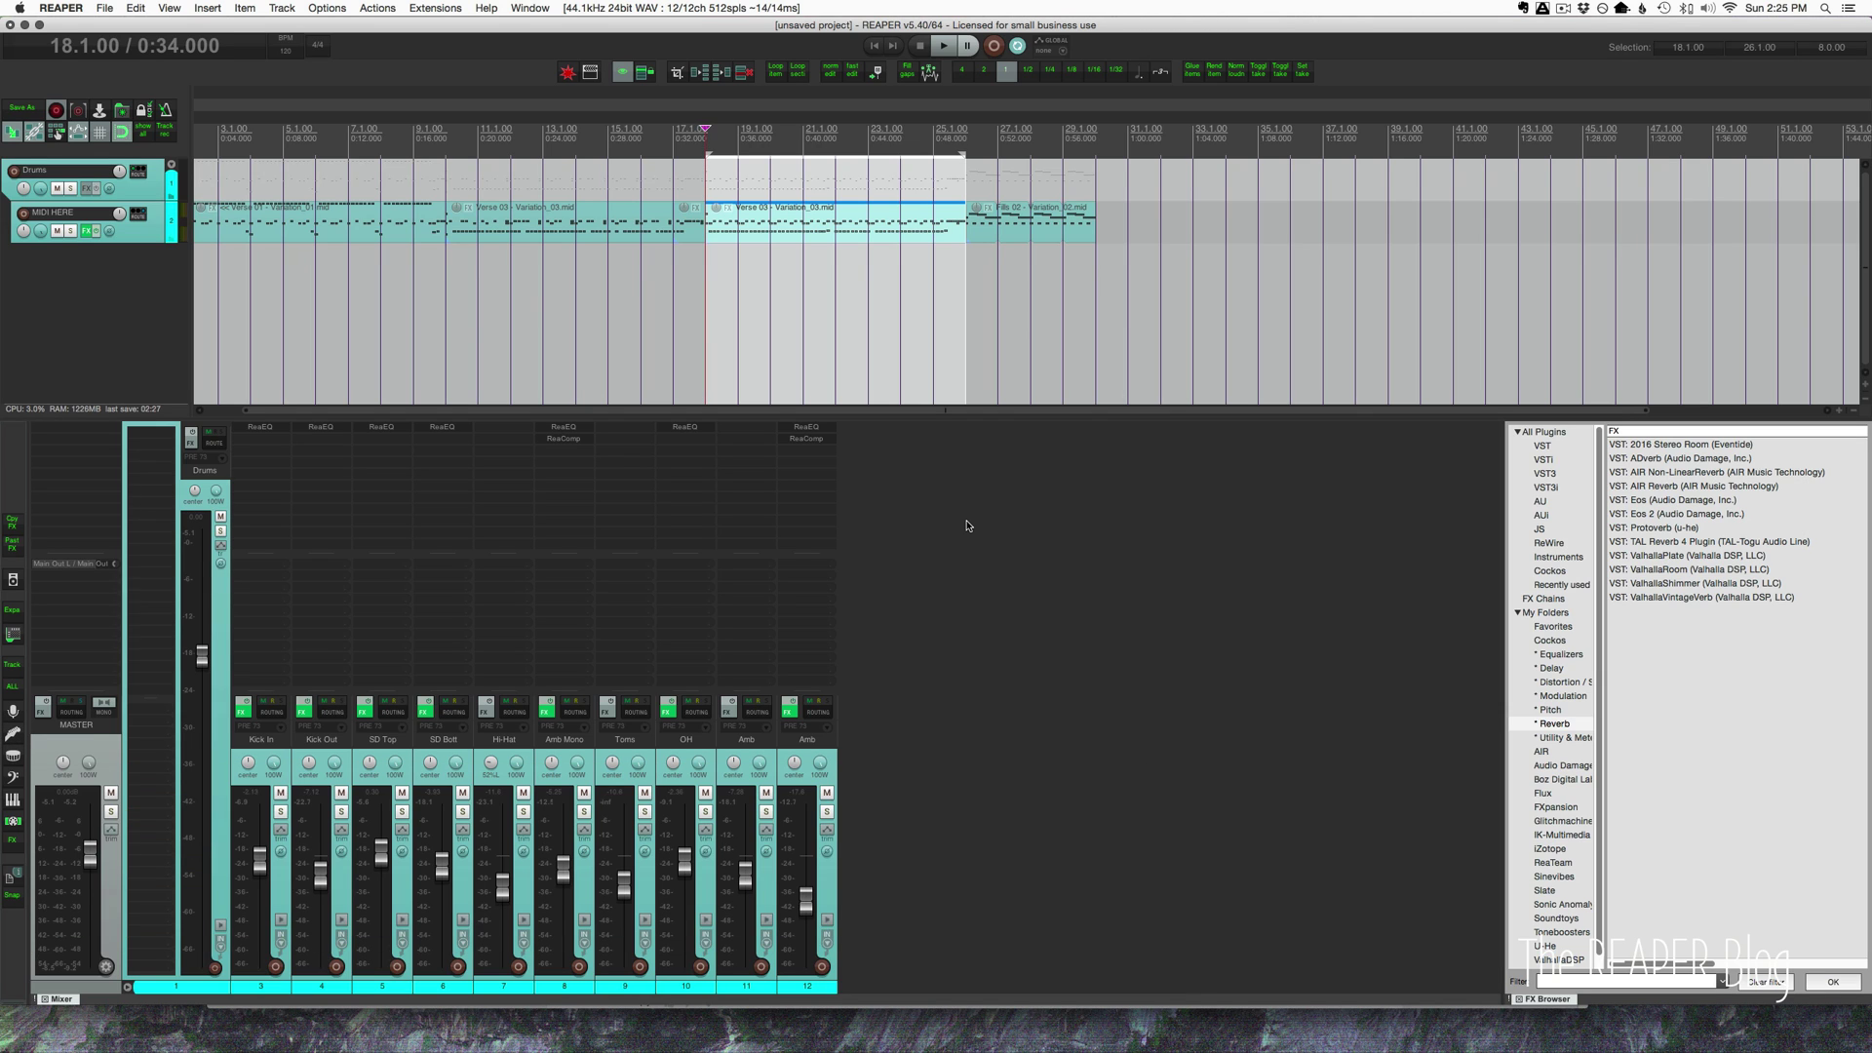
- Create a new track carrying the ValhallaRoom reverb plugin
click(1666, 571)
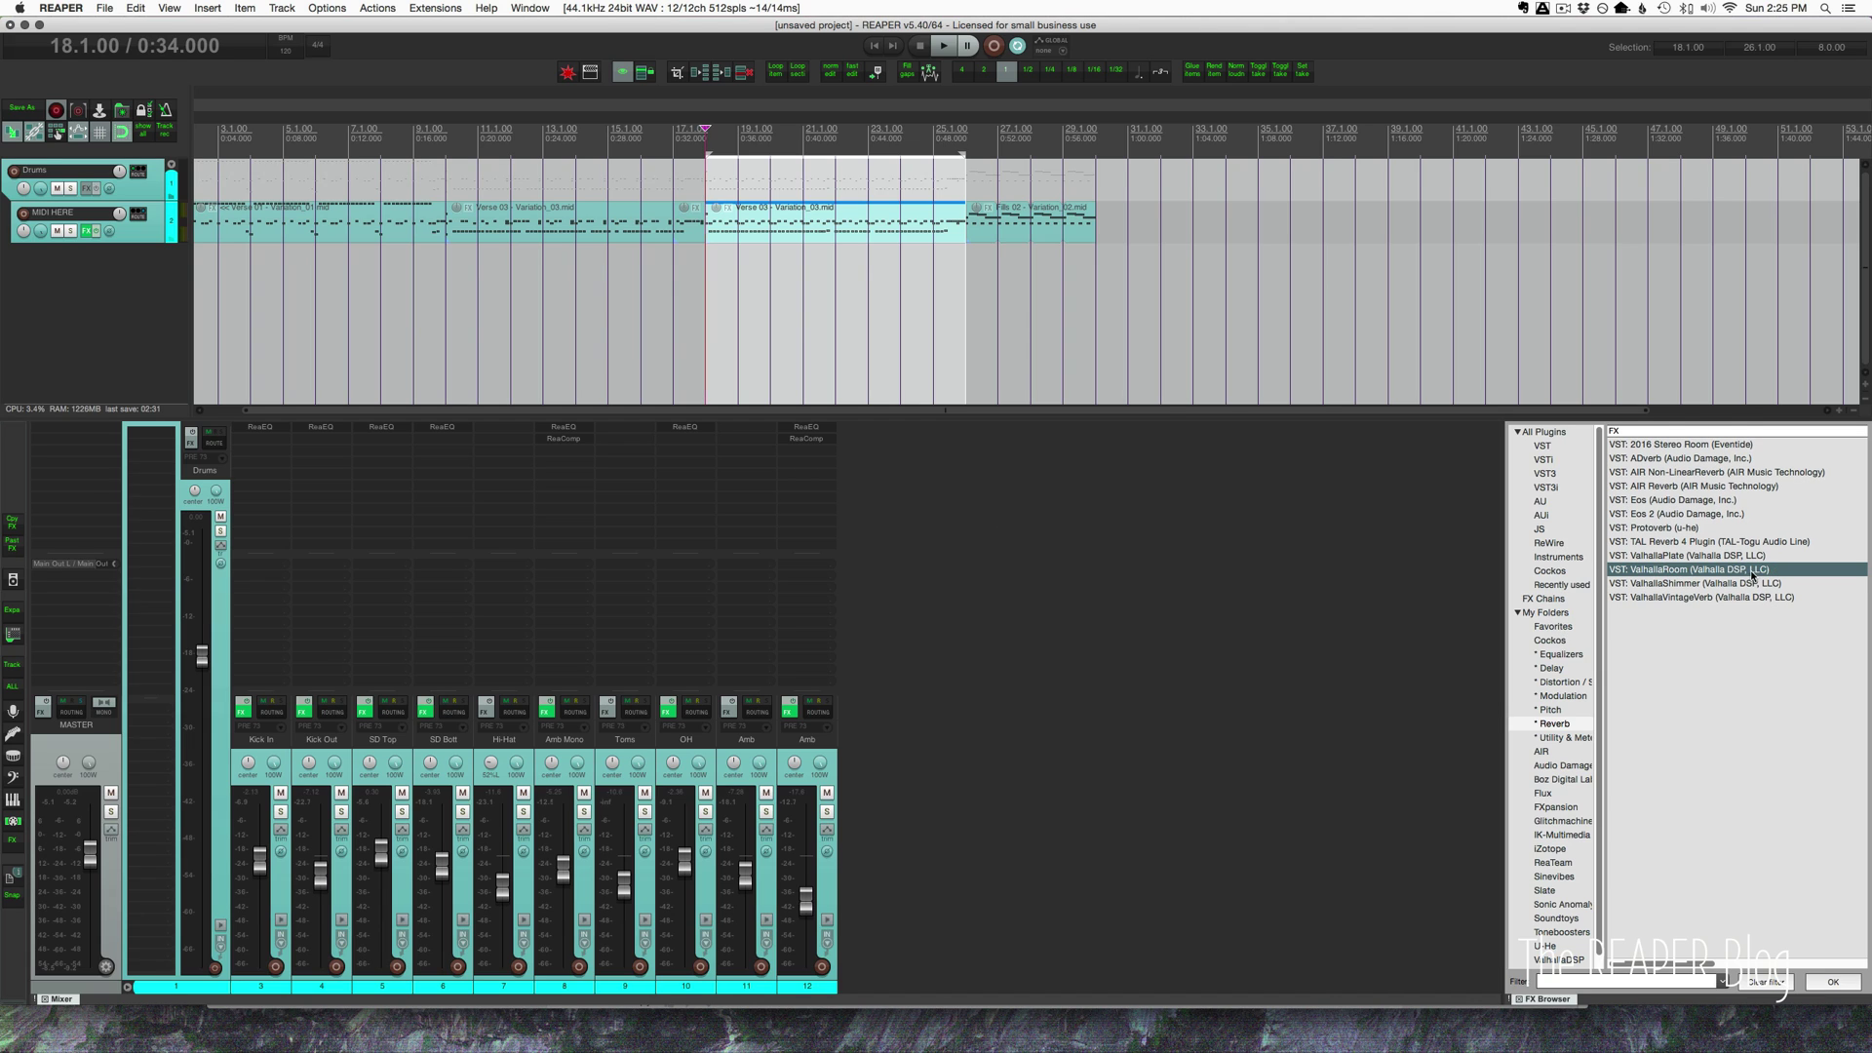
double_click(1069, 608)
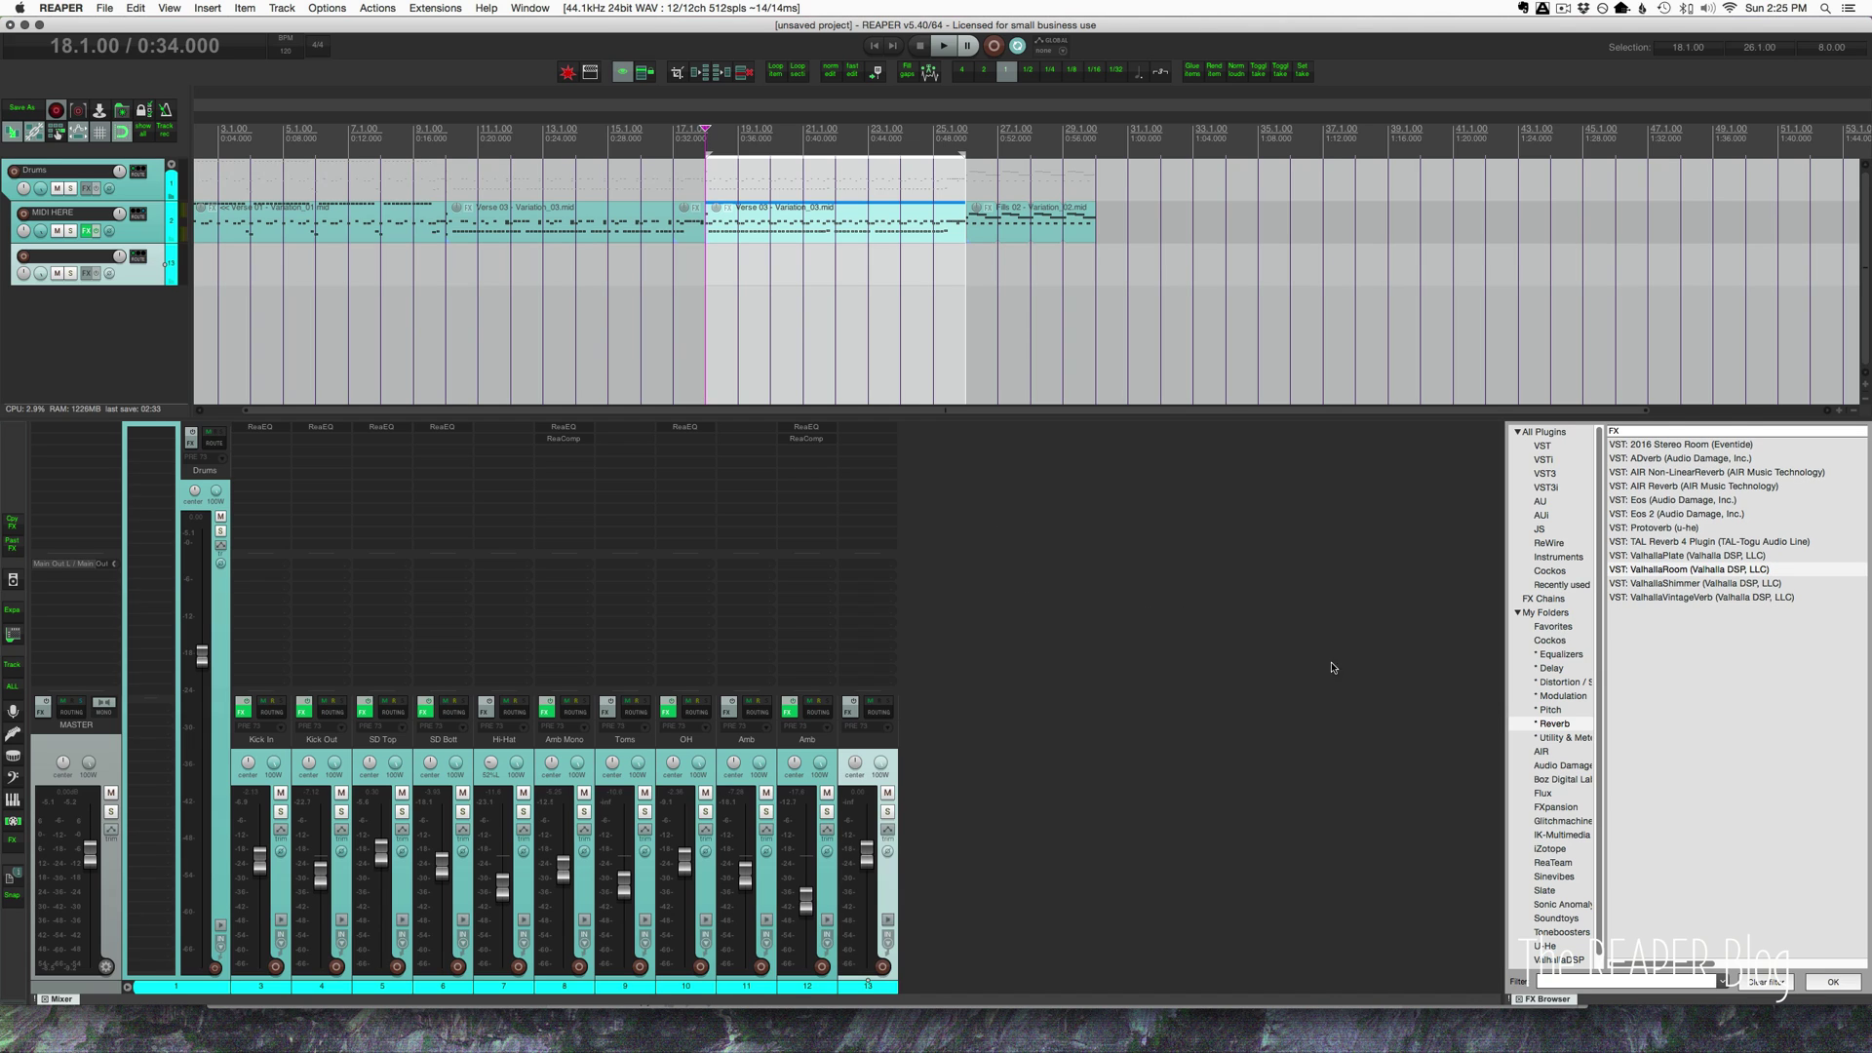
double_click(1677, 572)
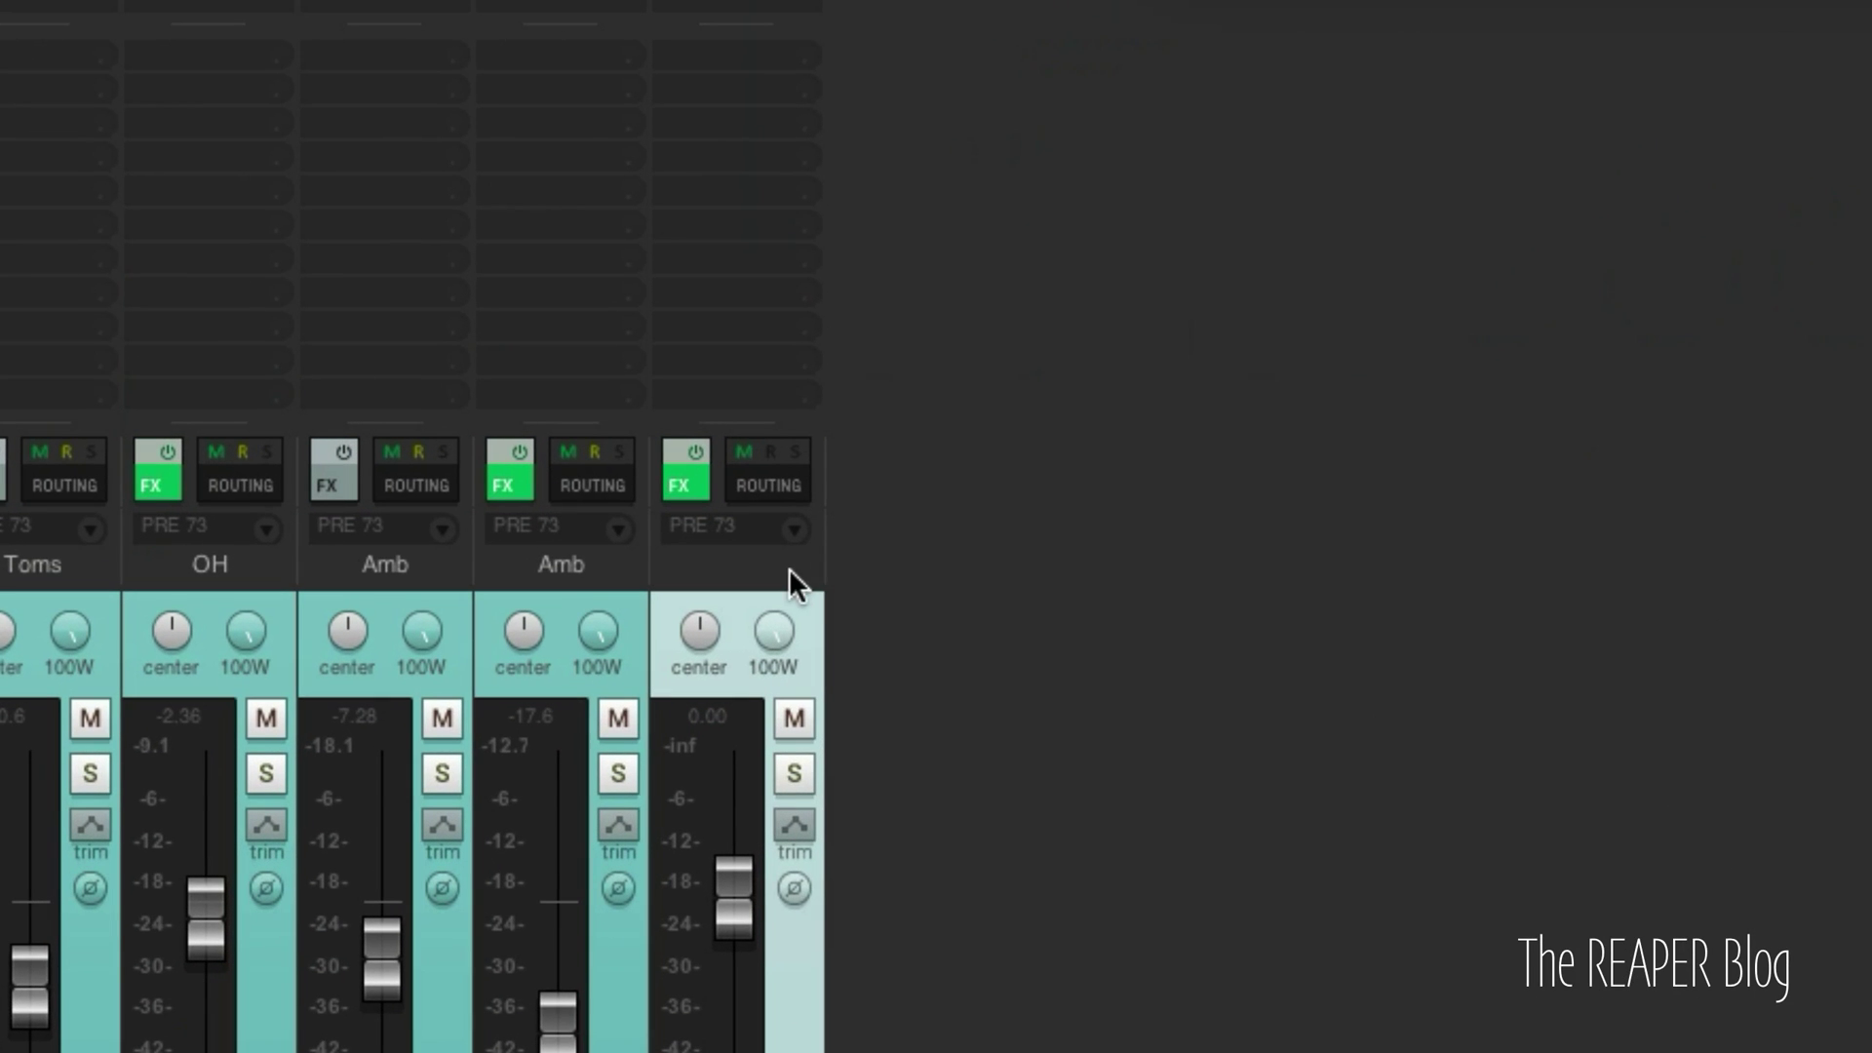
- Name the new track 'Drum Reverb' and move it out of the Drums folder
double_click(863, 789)
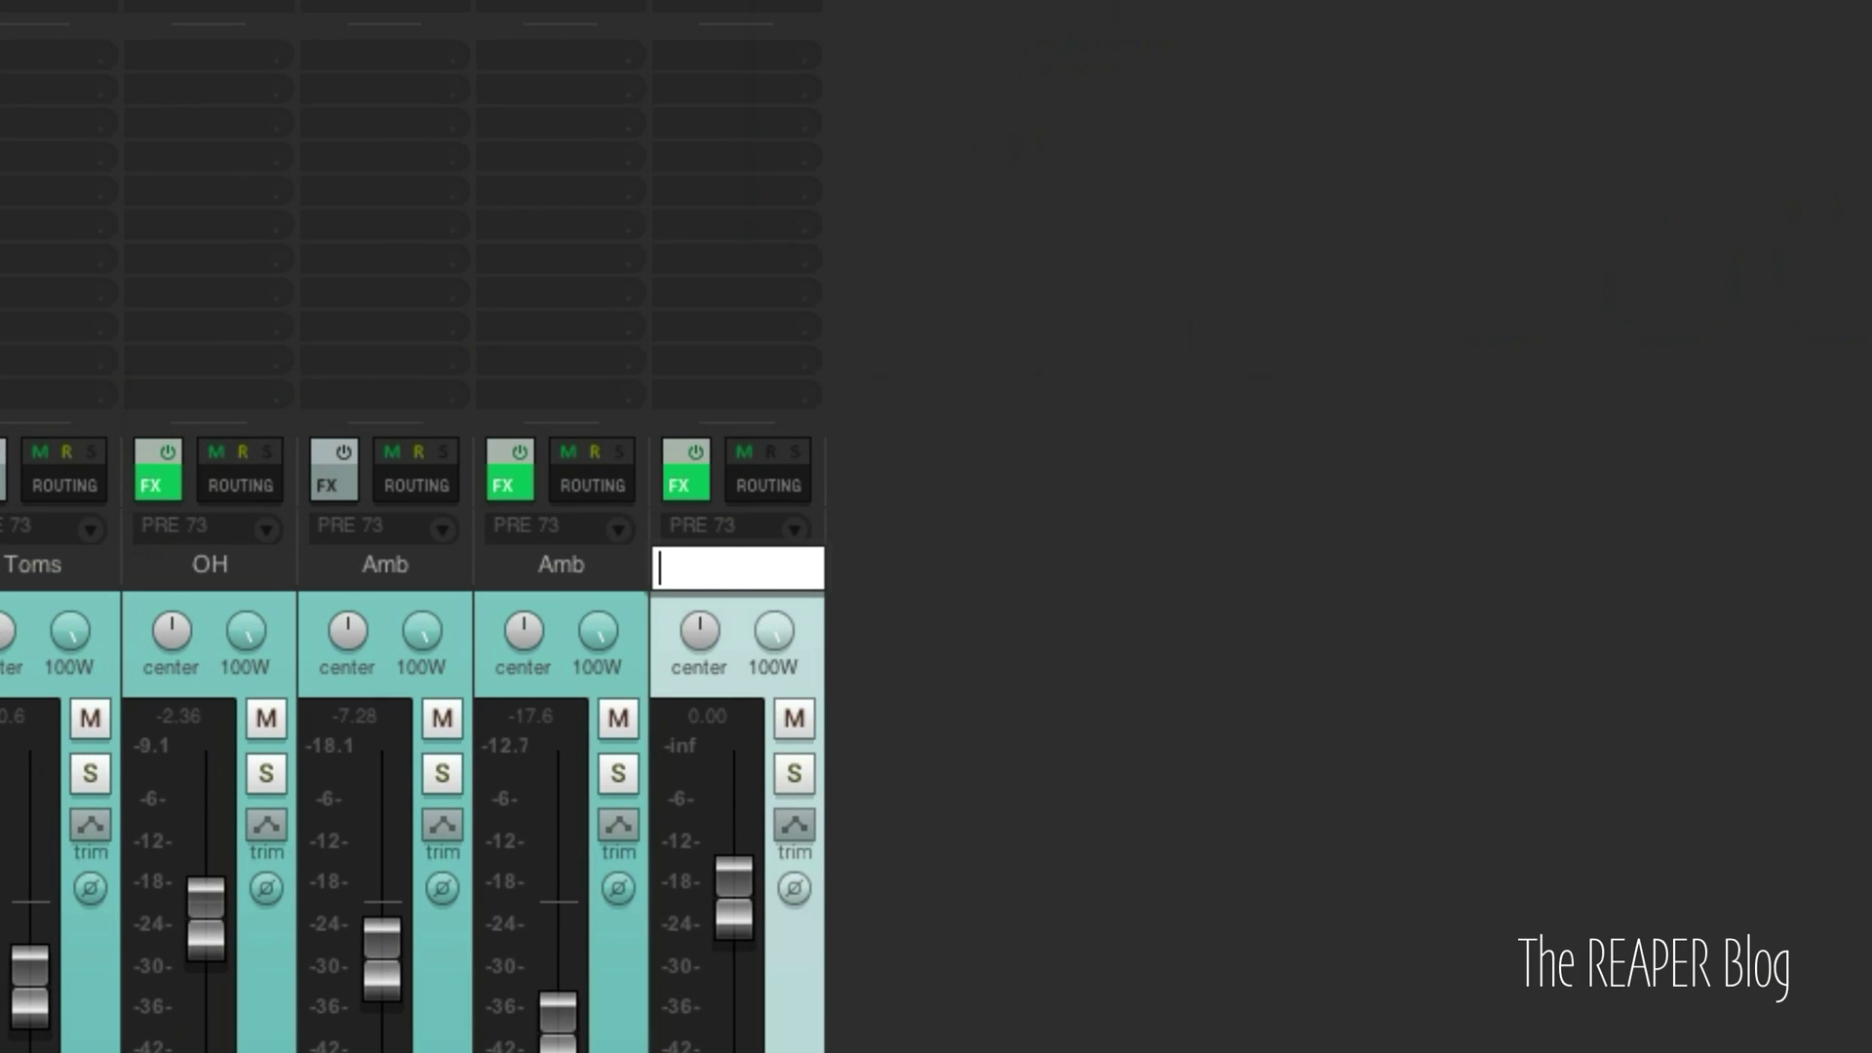
text(Drum Reverb)
key(Return)
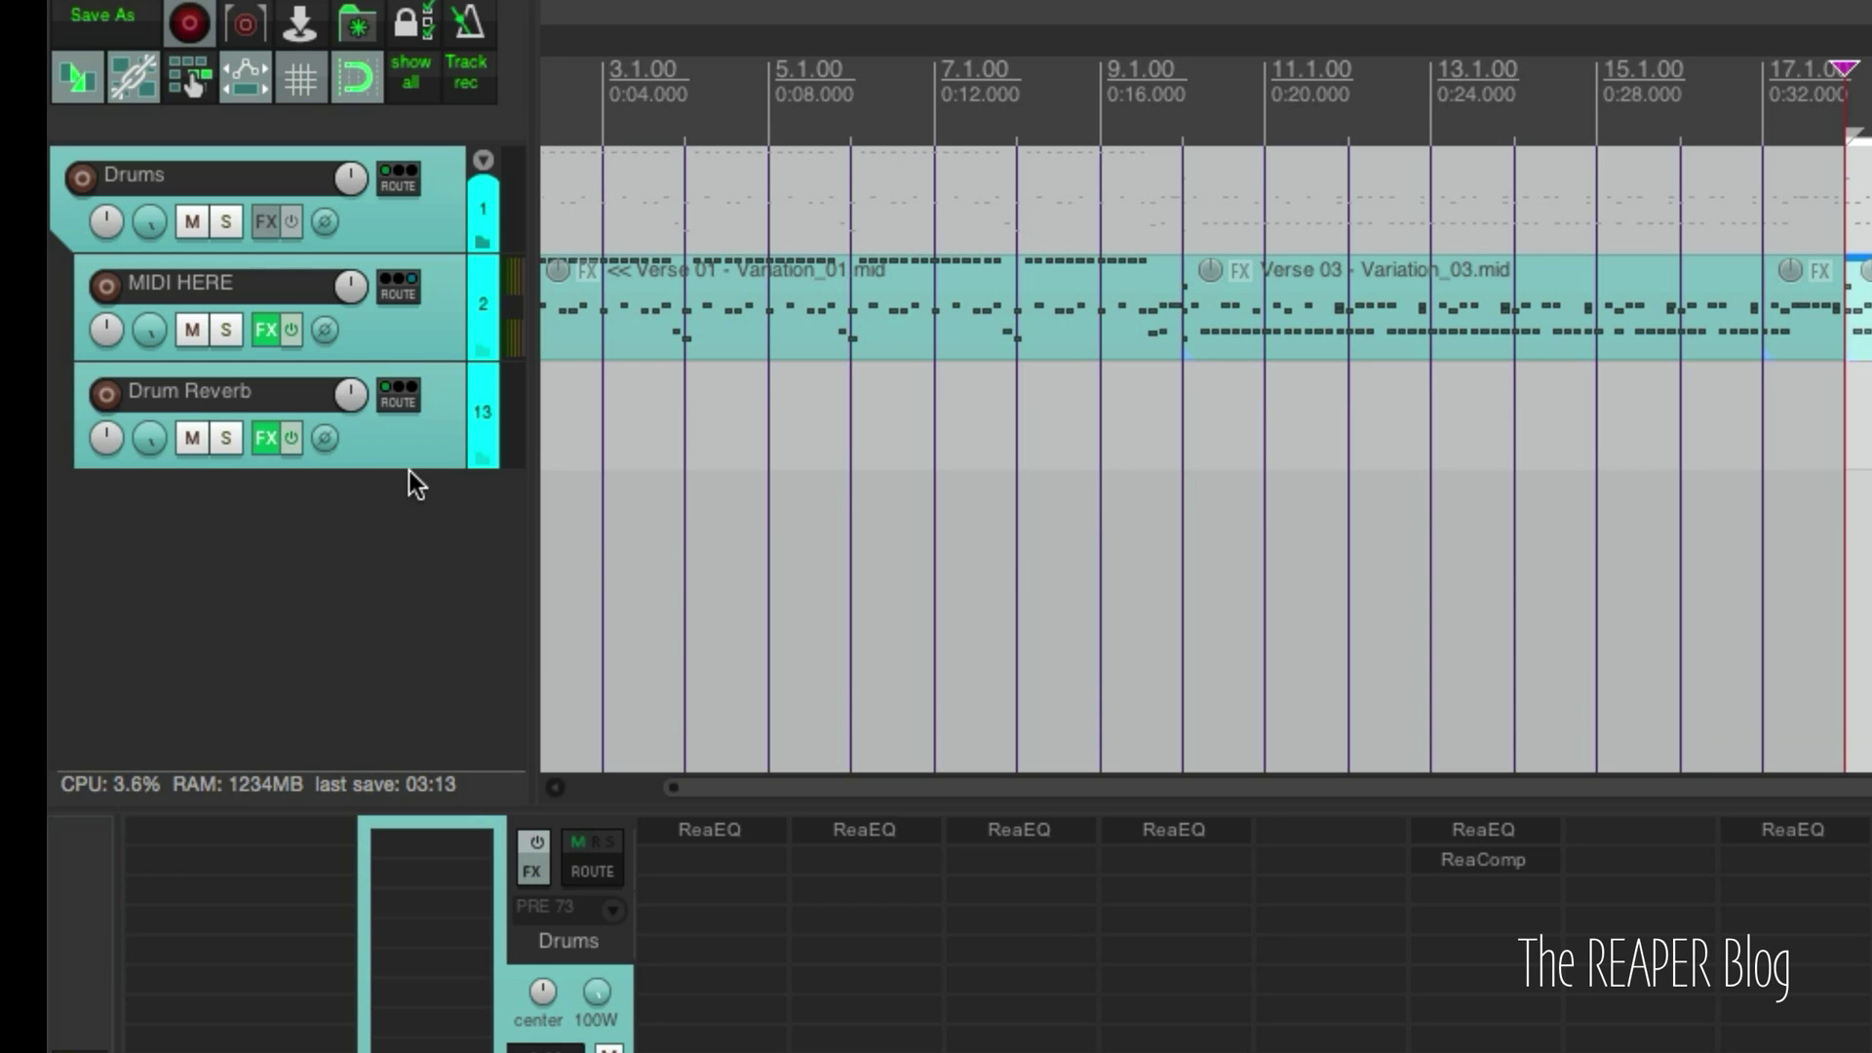
click(404, 461)
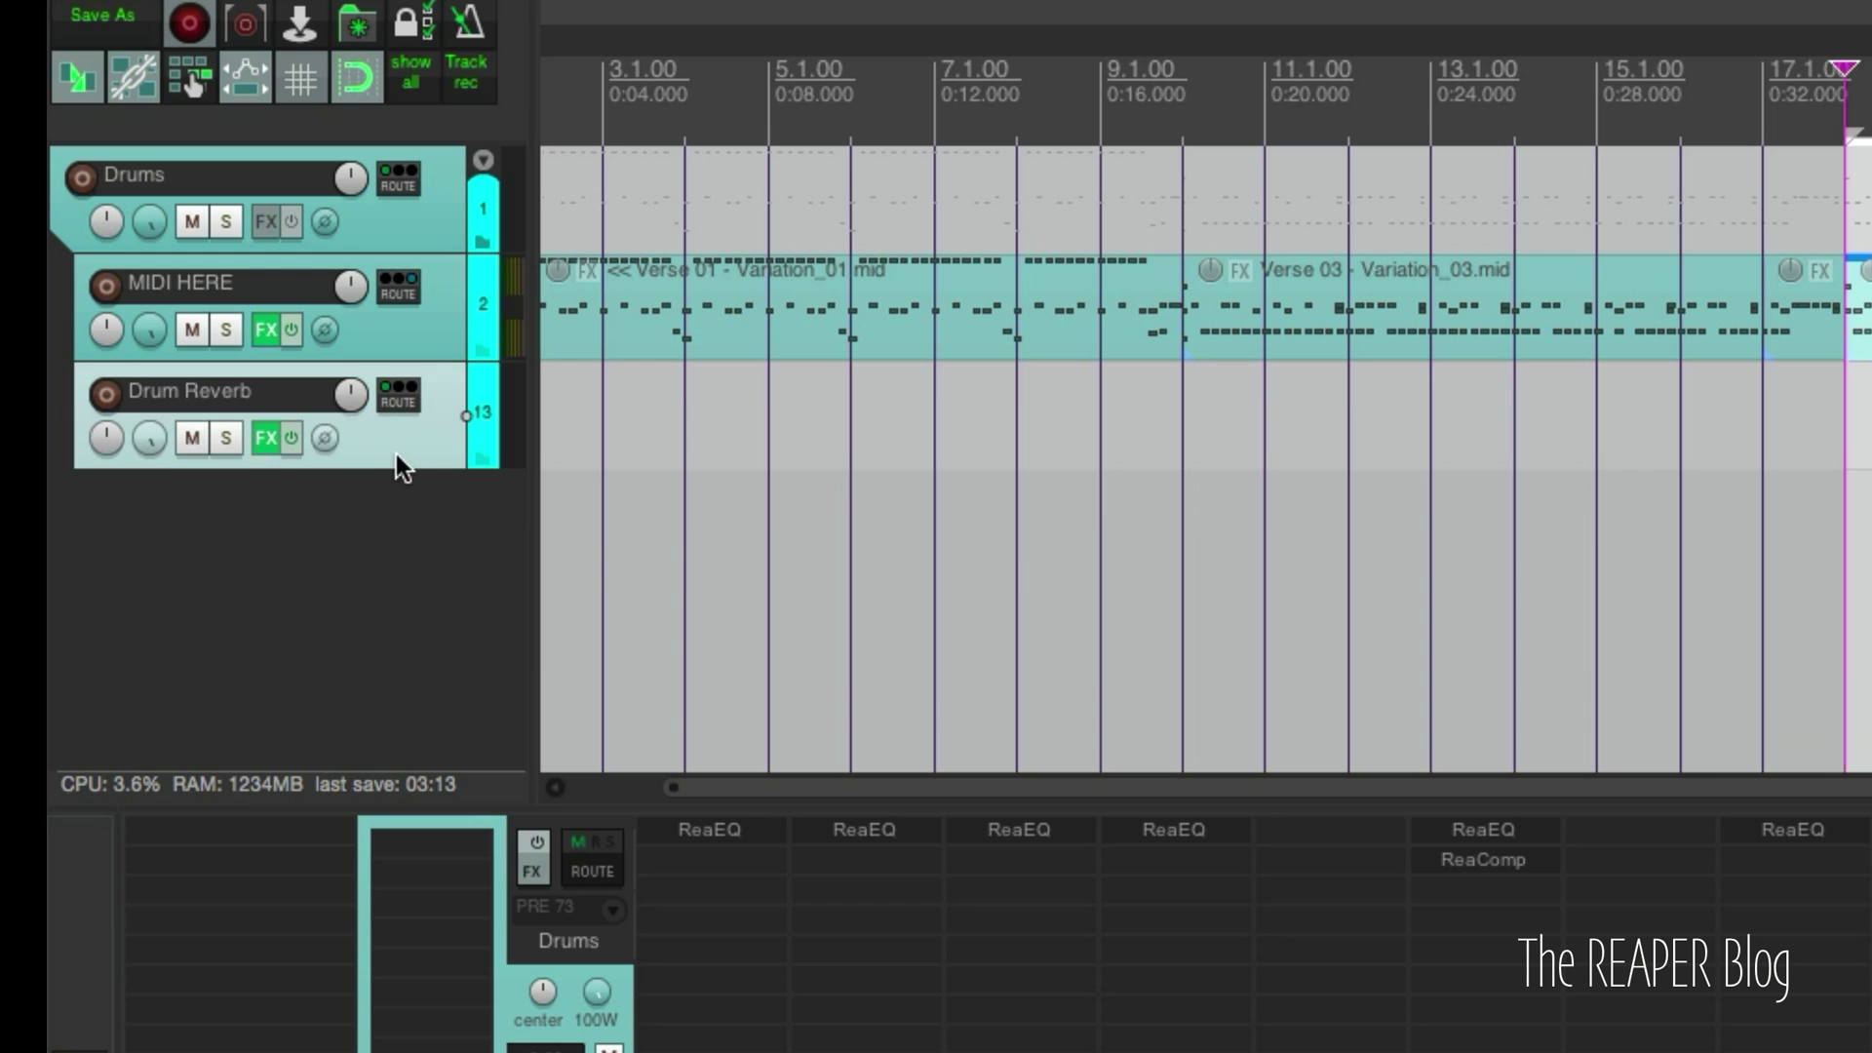
drag(412, 649, 380, 629)
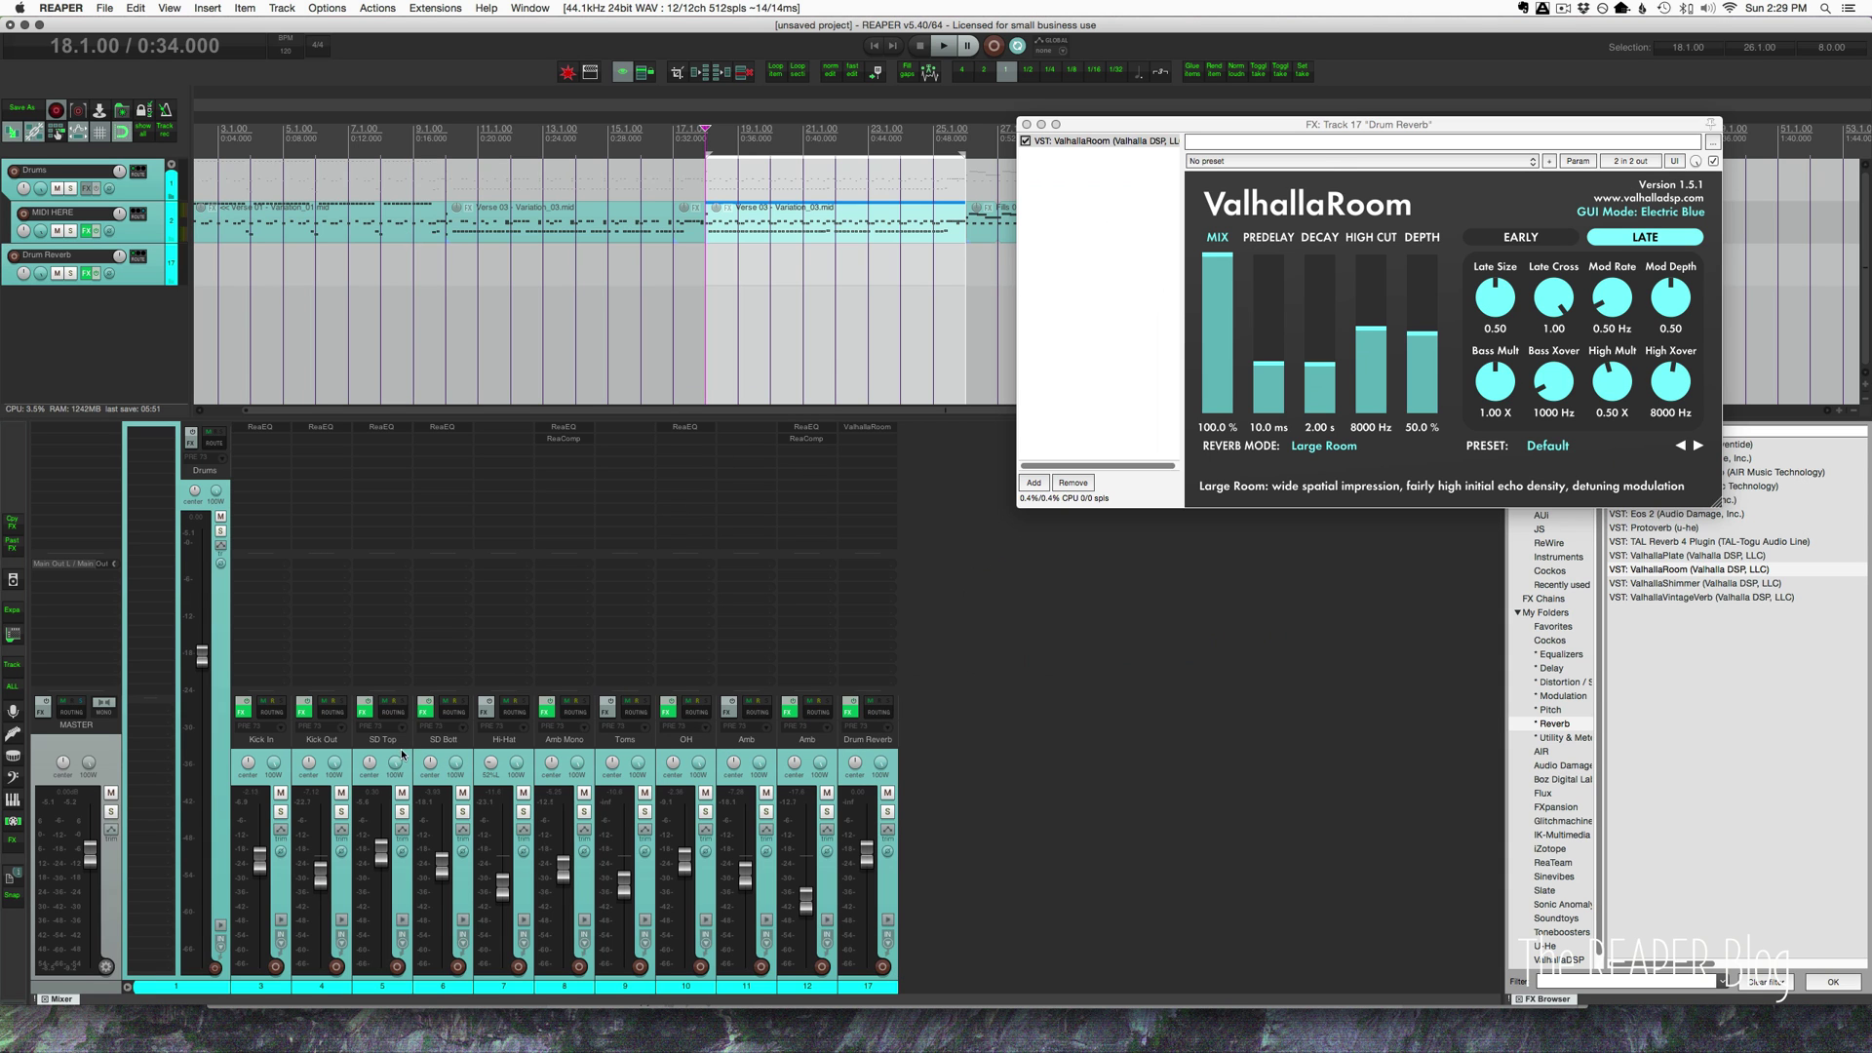
- Route SD Top to the Drum Reverb track with the send at about -11 dB
click(401, 753)
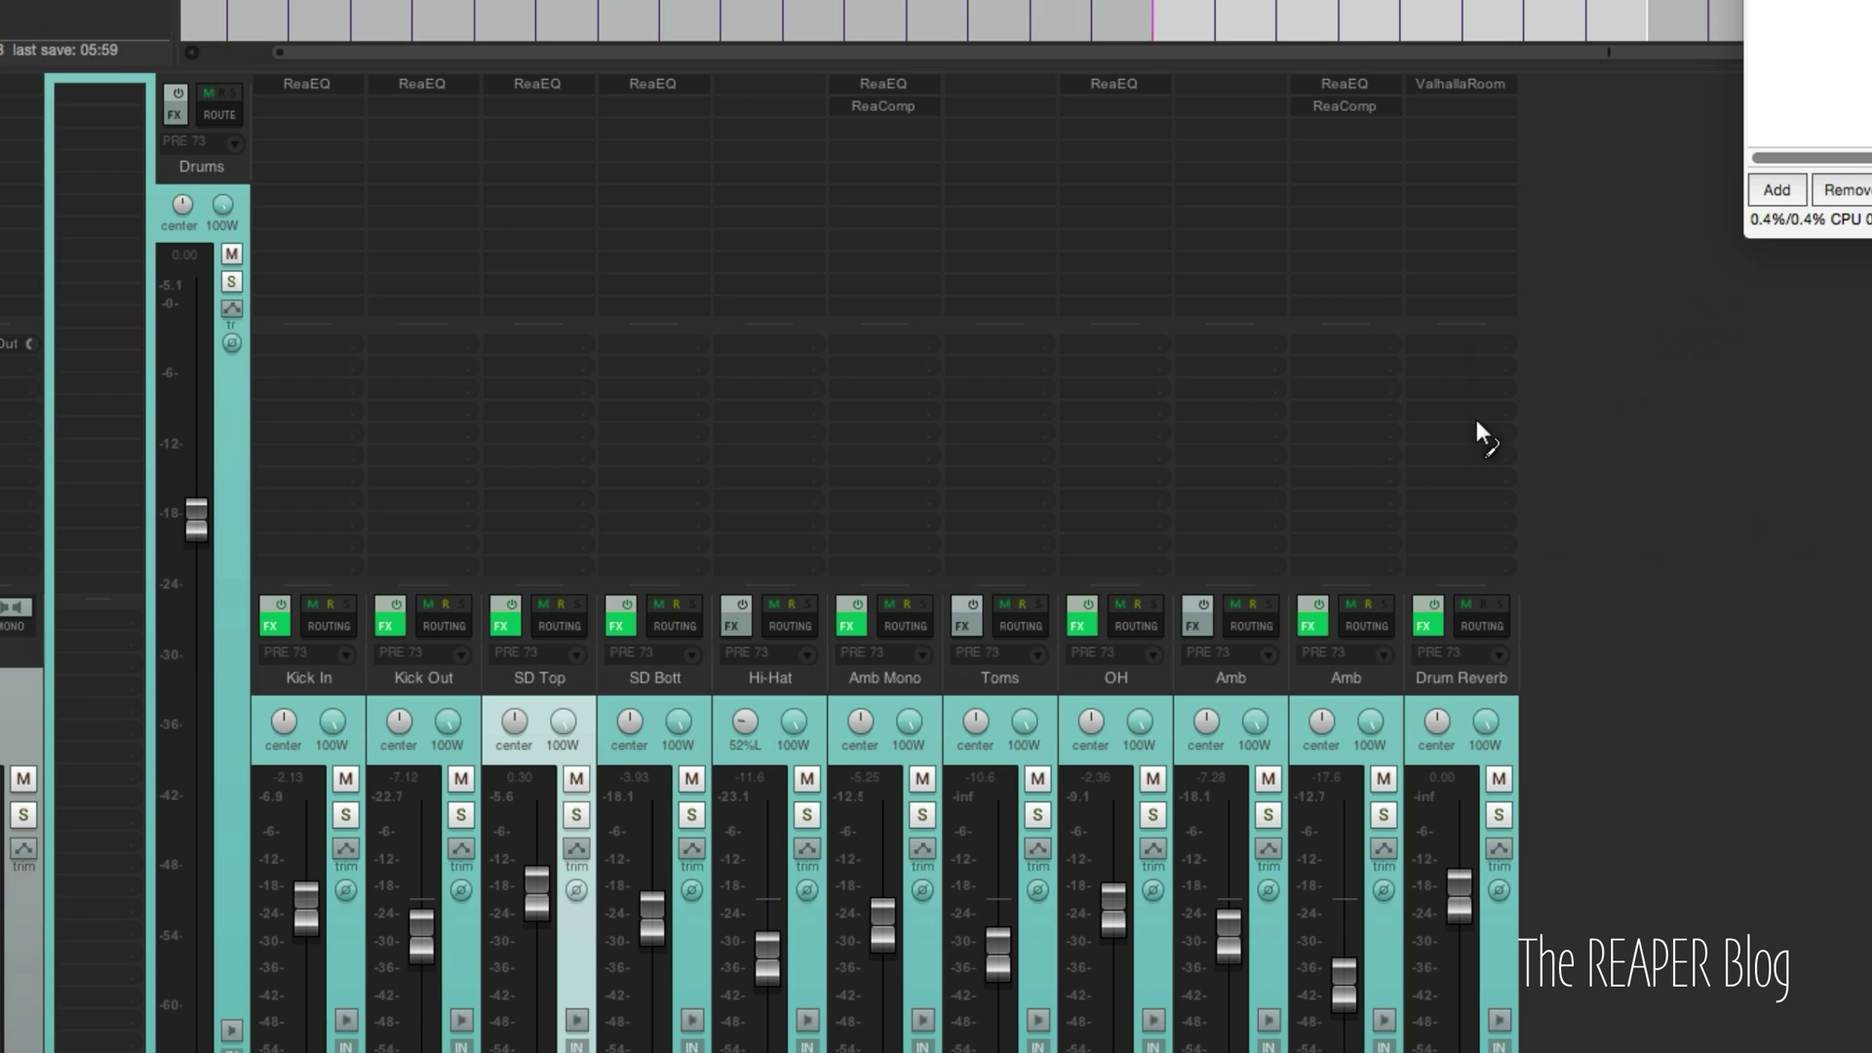
drag(1476, 419, 1474, 417)
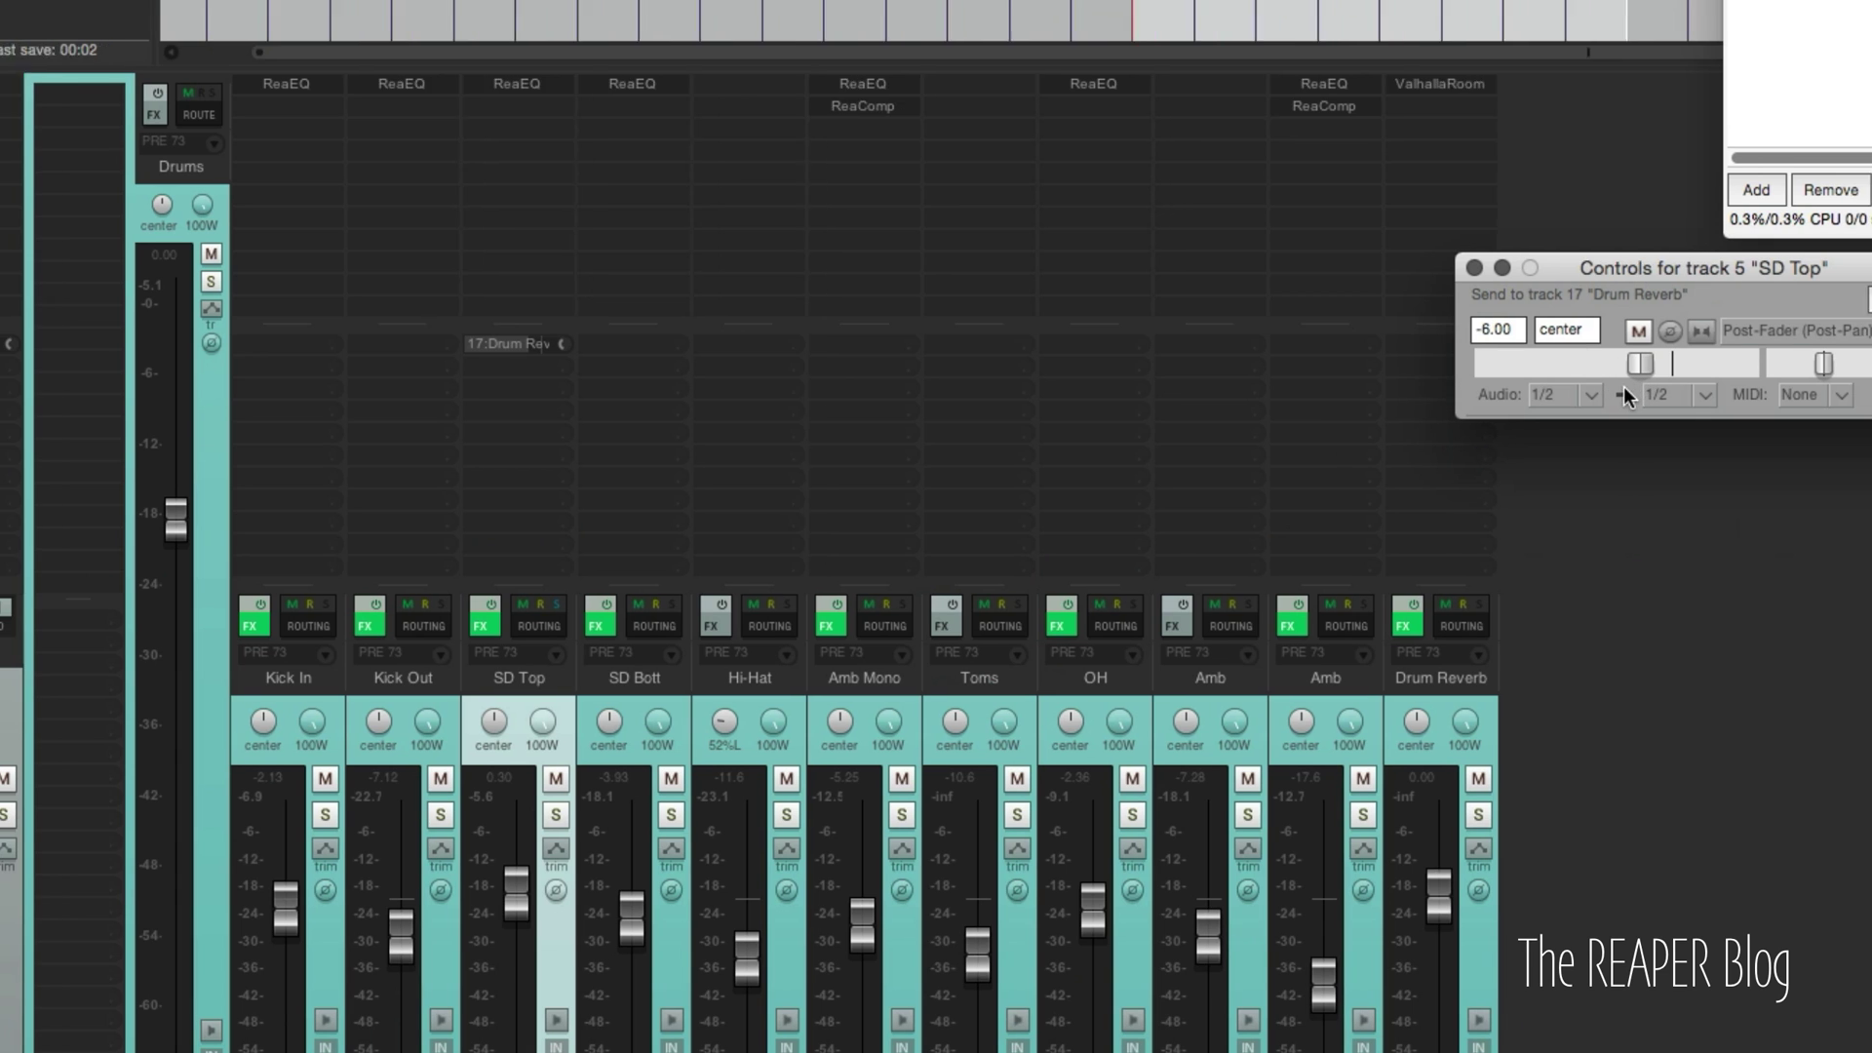
scroll(1044, 386, down, 1)
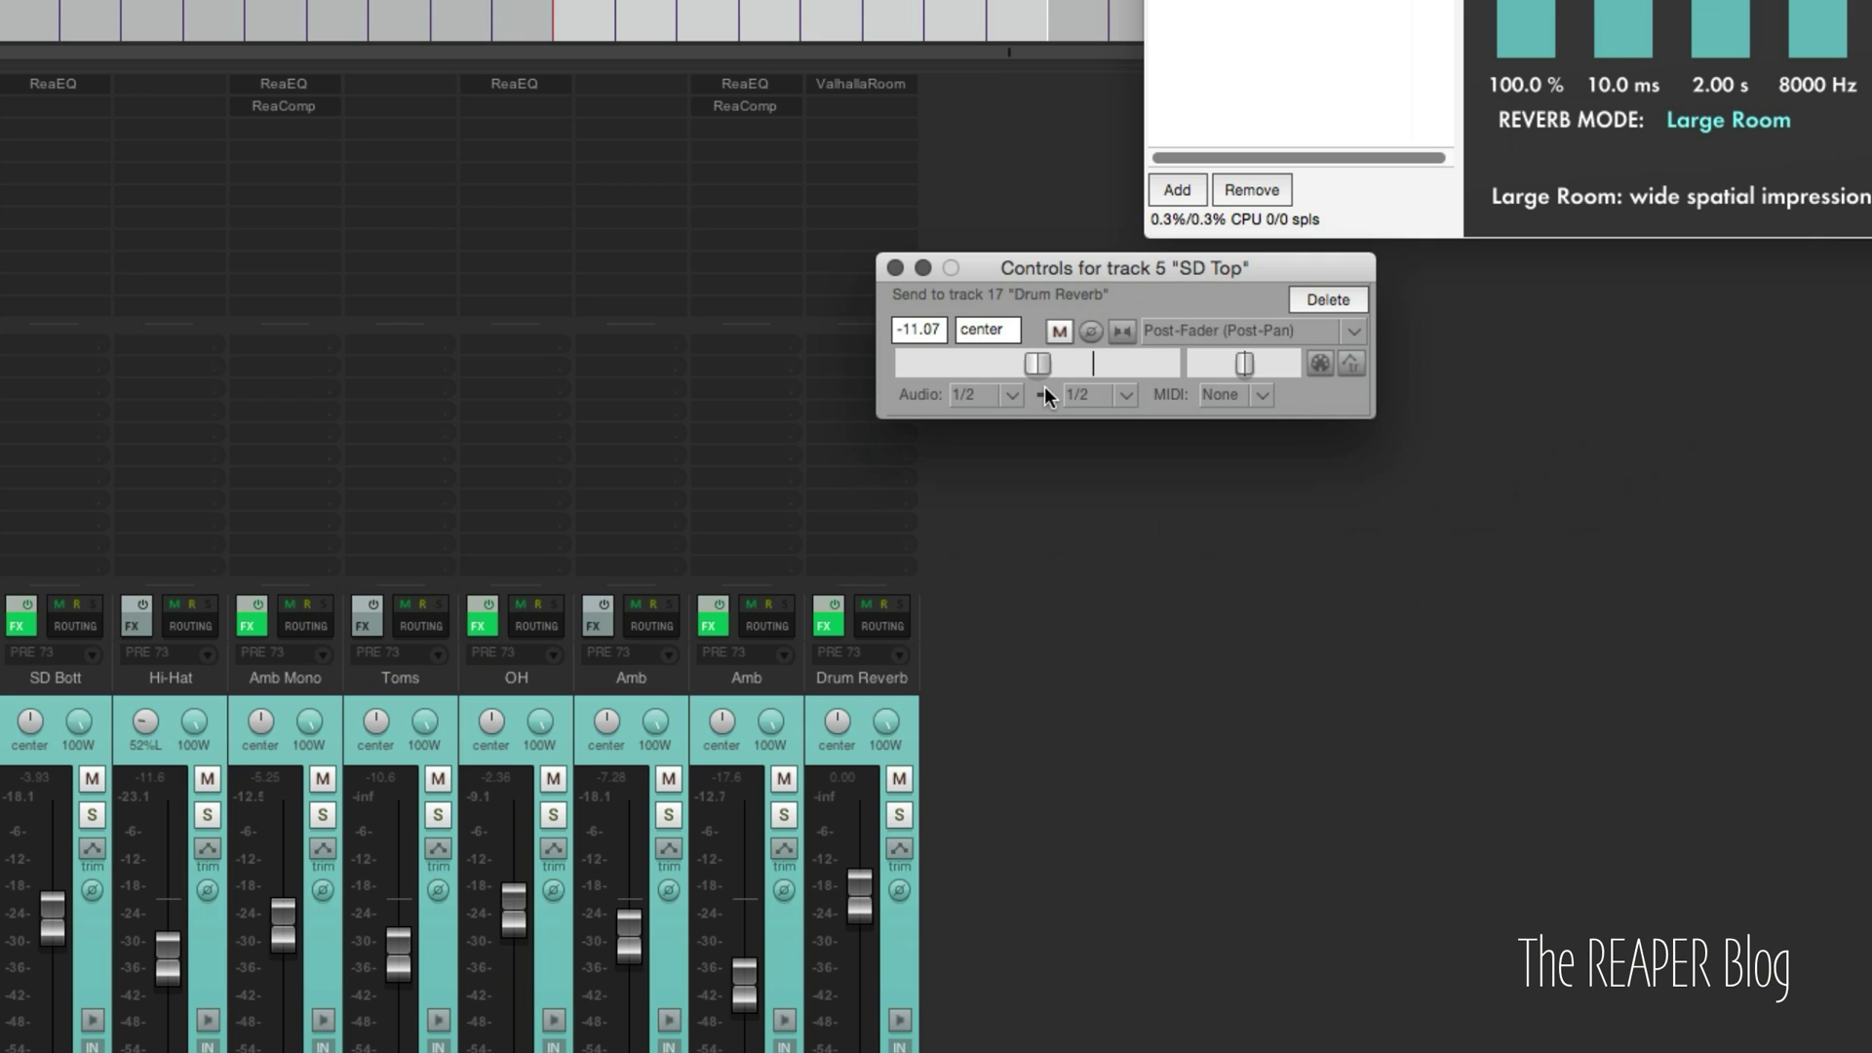
scroll(1044, 386, up, 2)
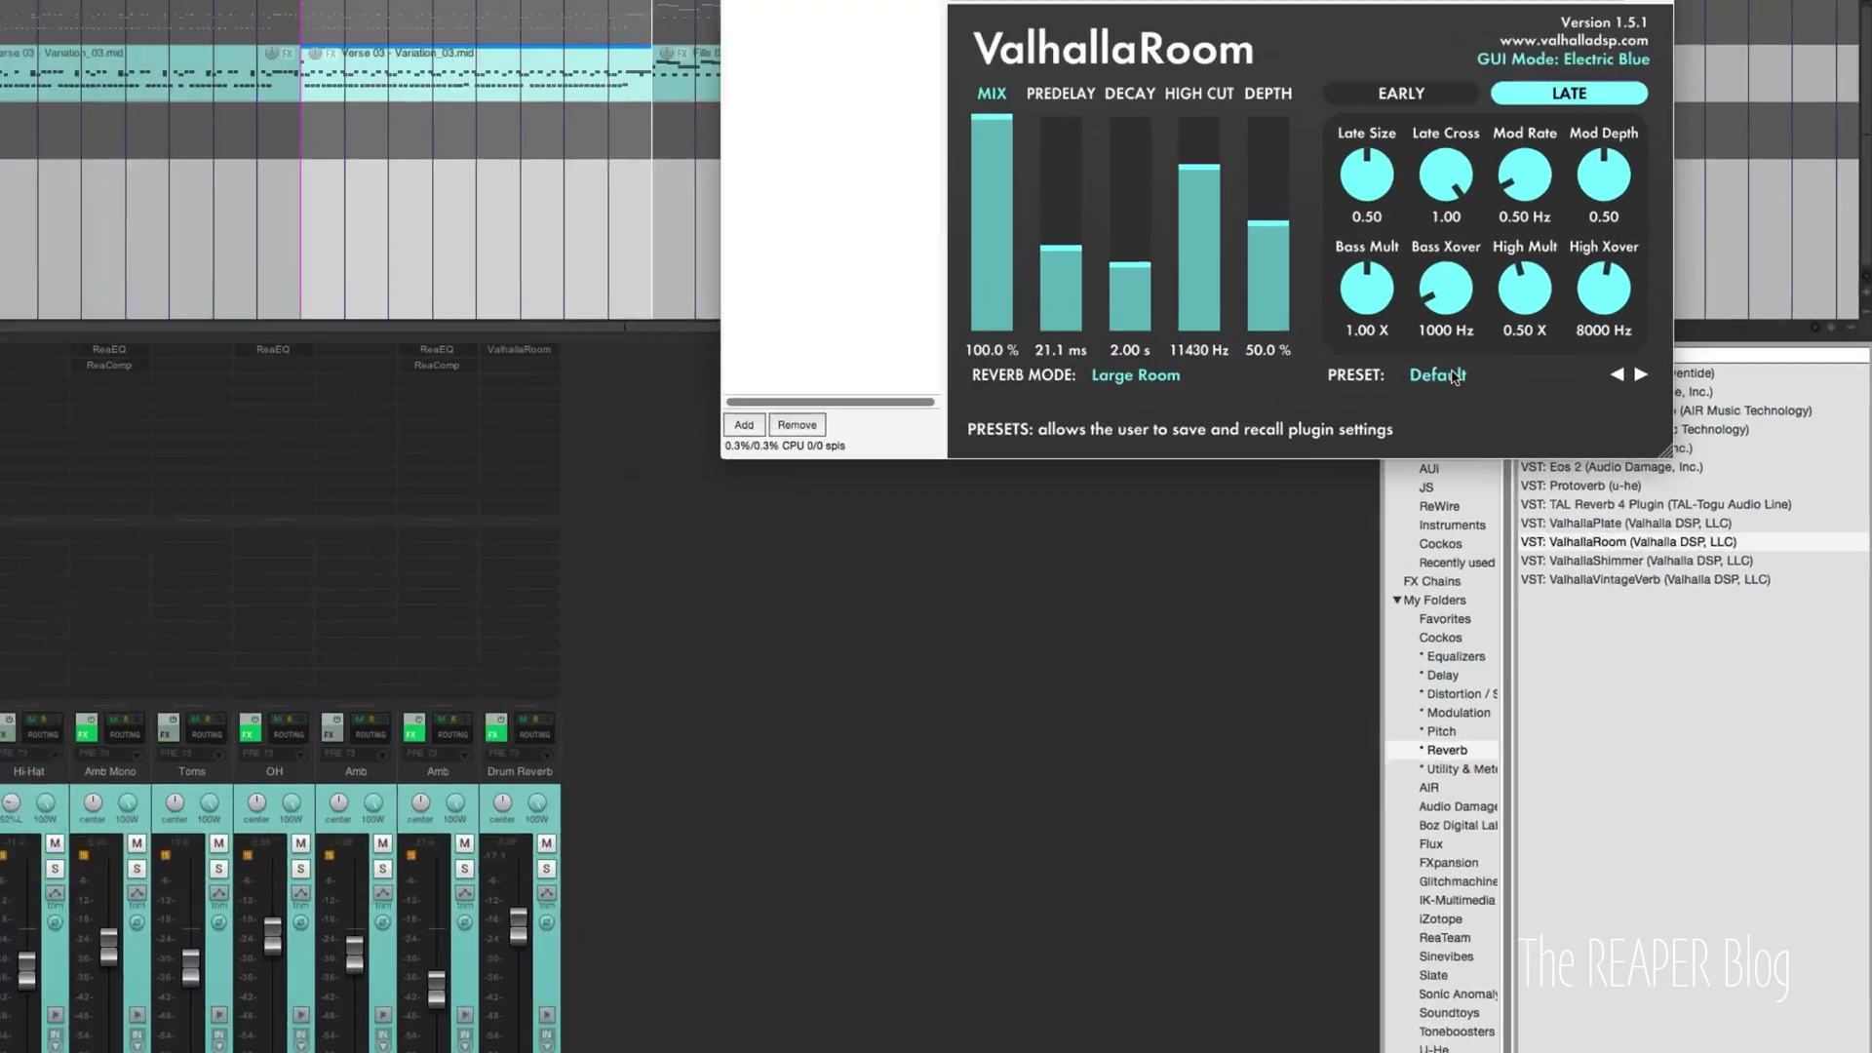
- Load the Chambers > Snare-BigChamber preset into ValhallaRoom on Drum Reverb
click(1559, 445)
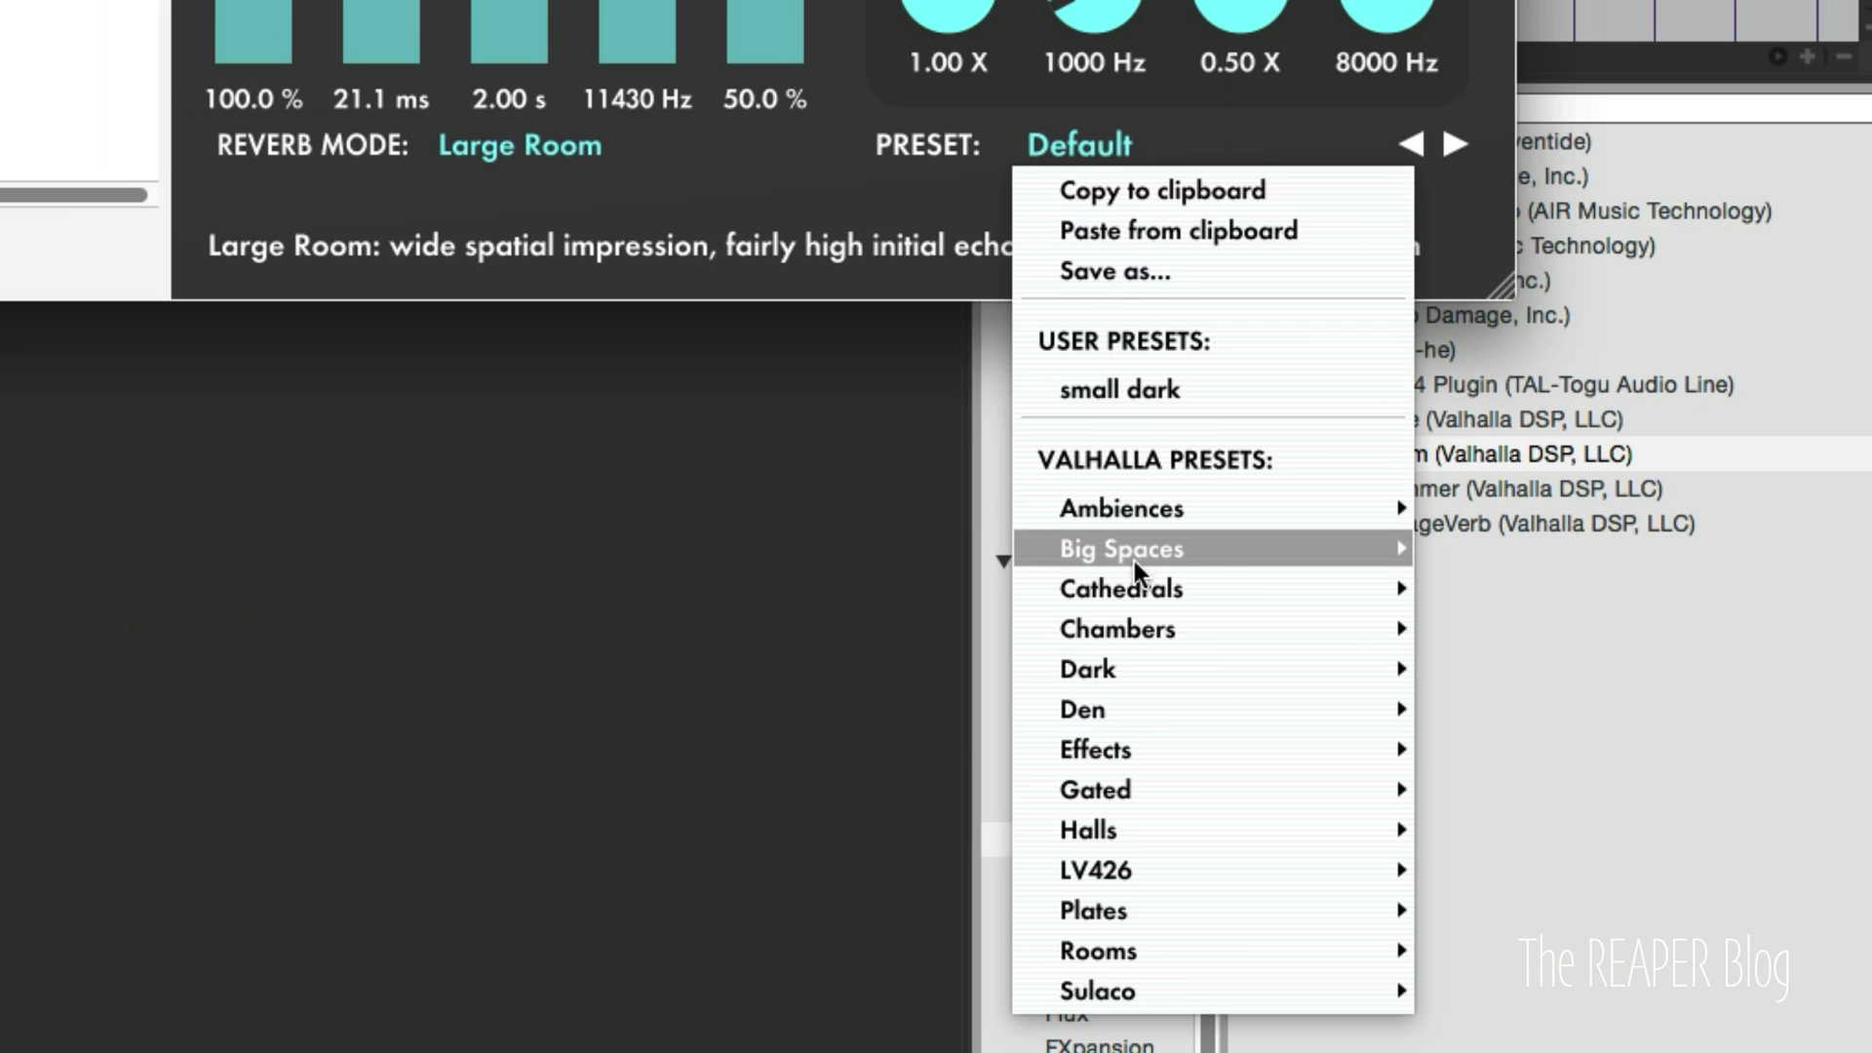
mouse_move(1086, 621)
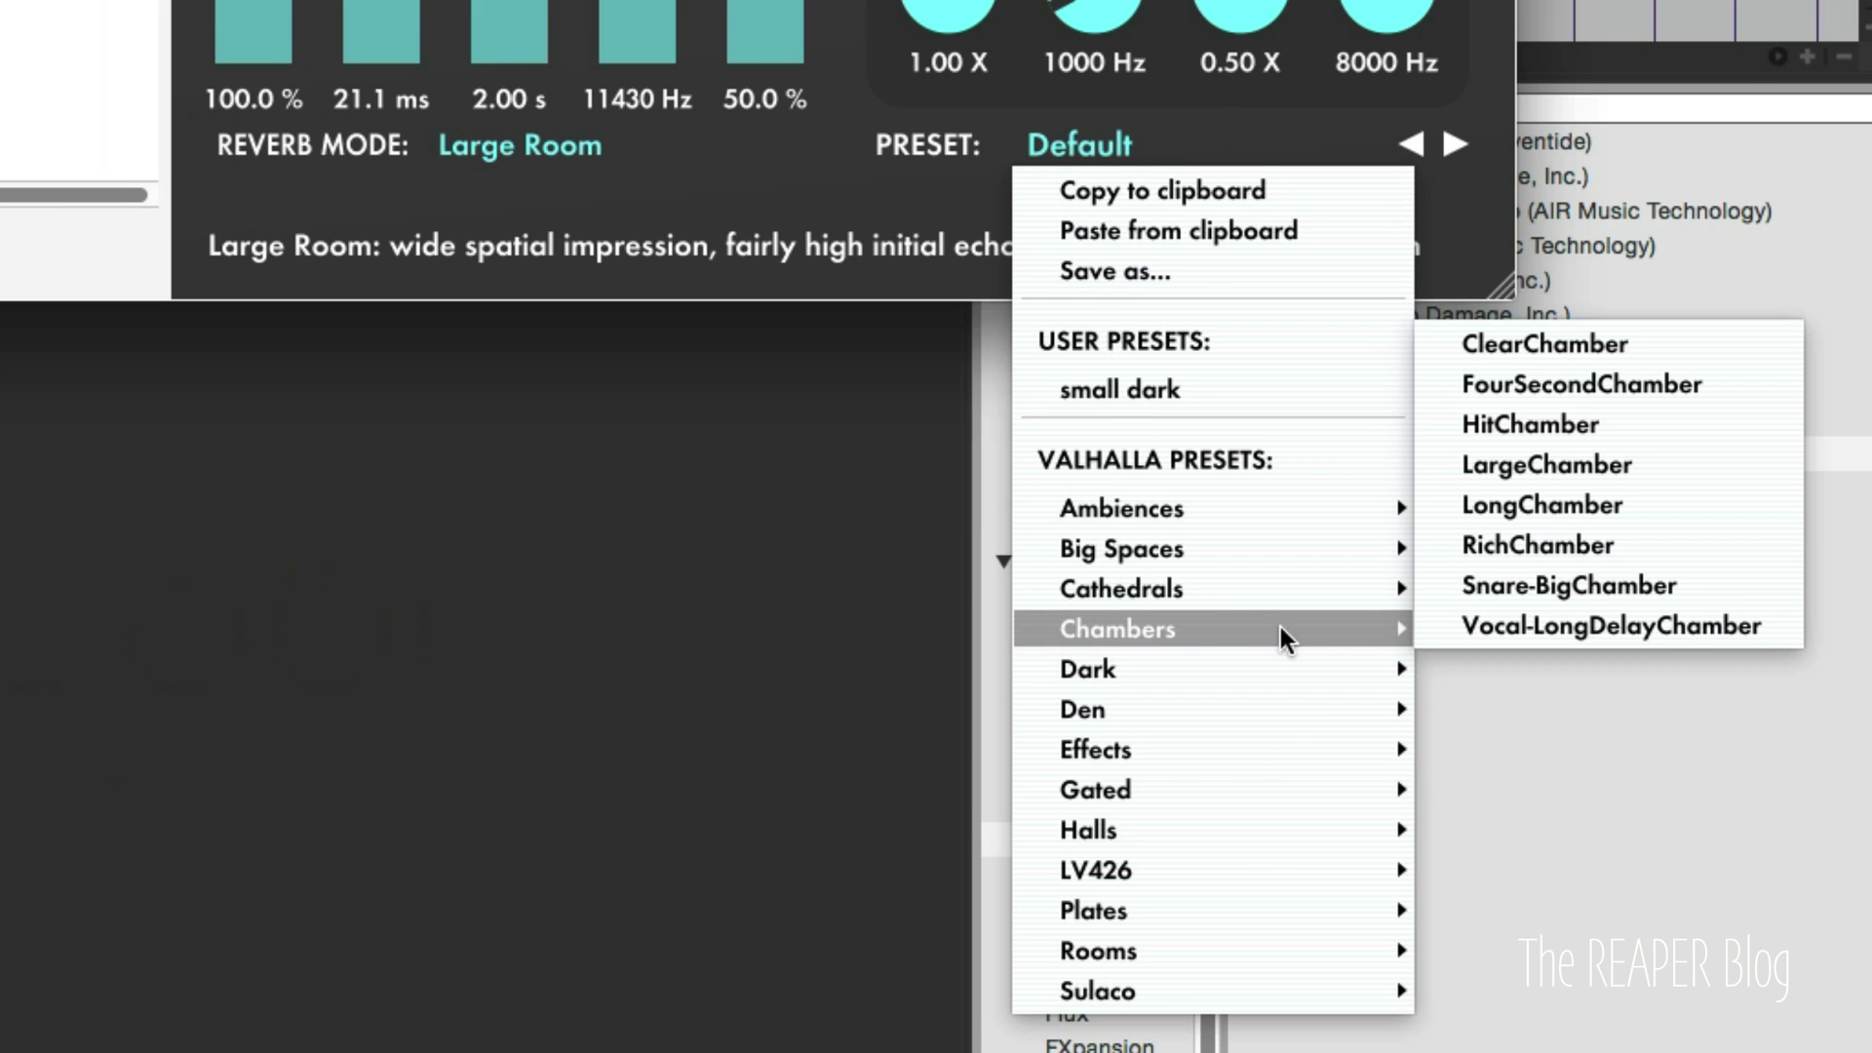
click(1543, 584)
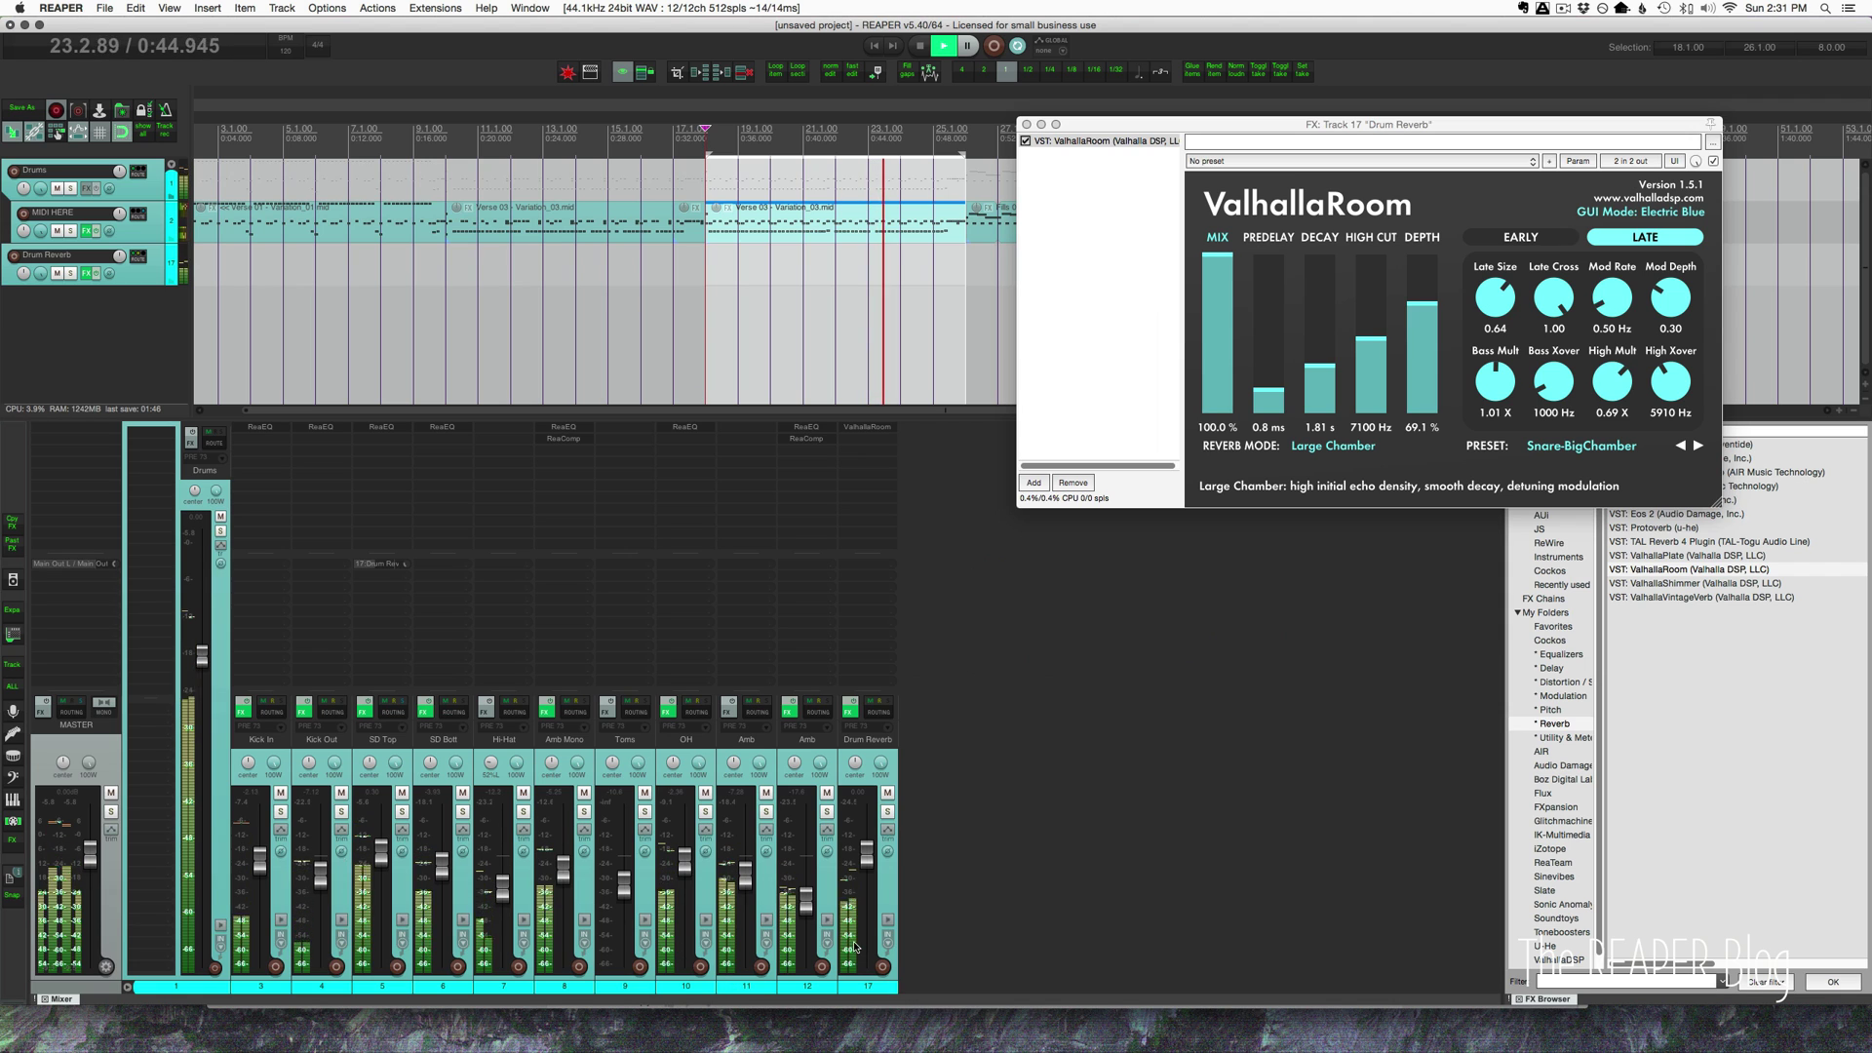
- Lower the second Amb fader and, with Drum Reverb soloed, set Bass Mult to 0.79
click(818, 894)
scroll(818, 895, down, 3)
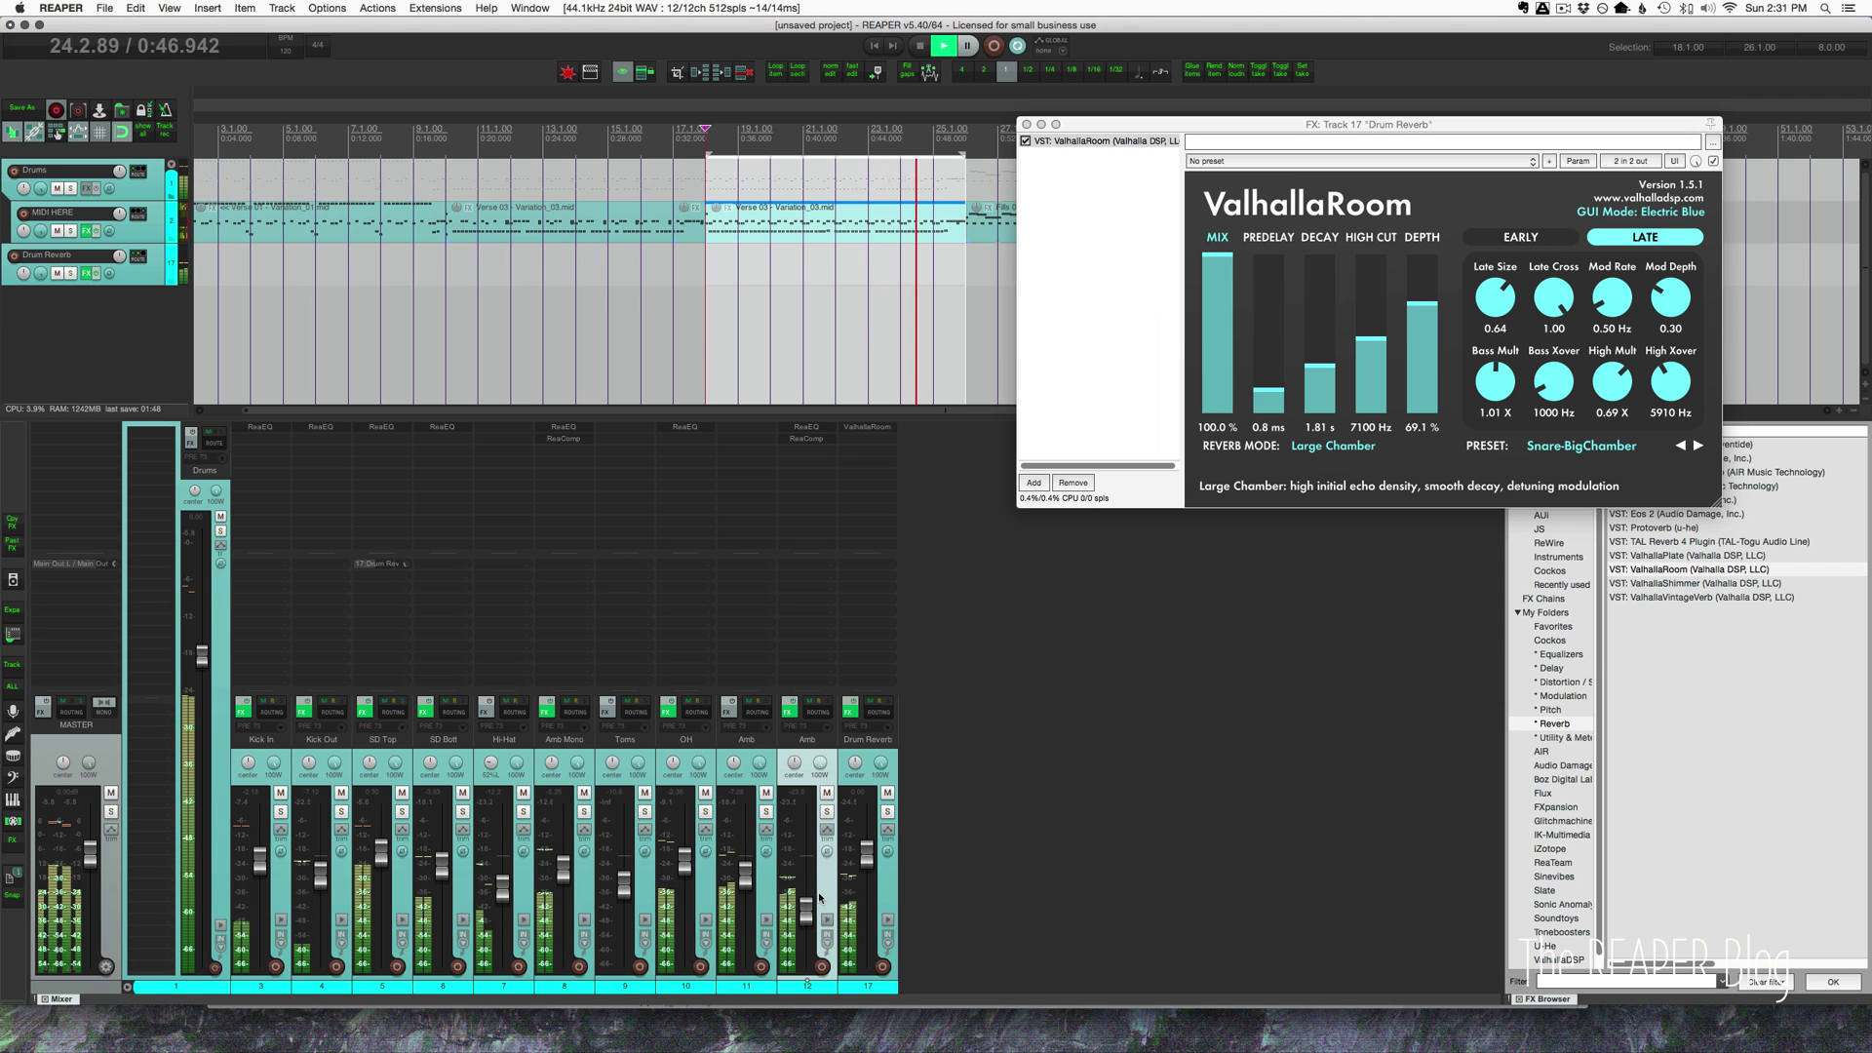
click(887, 811)
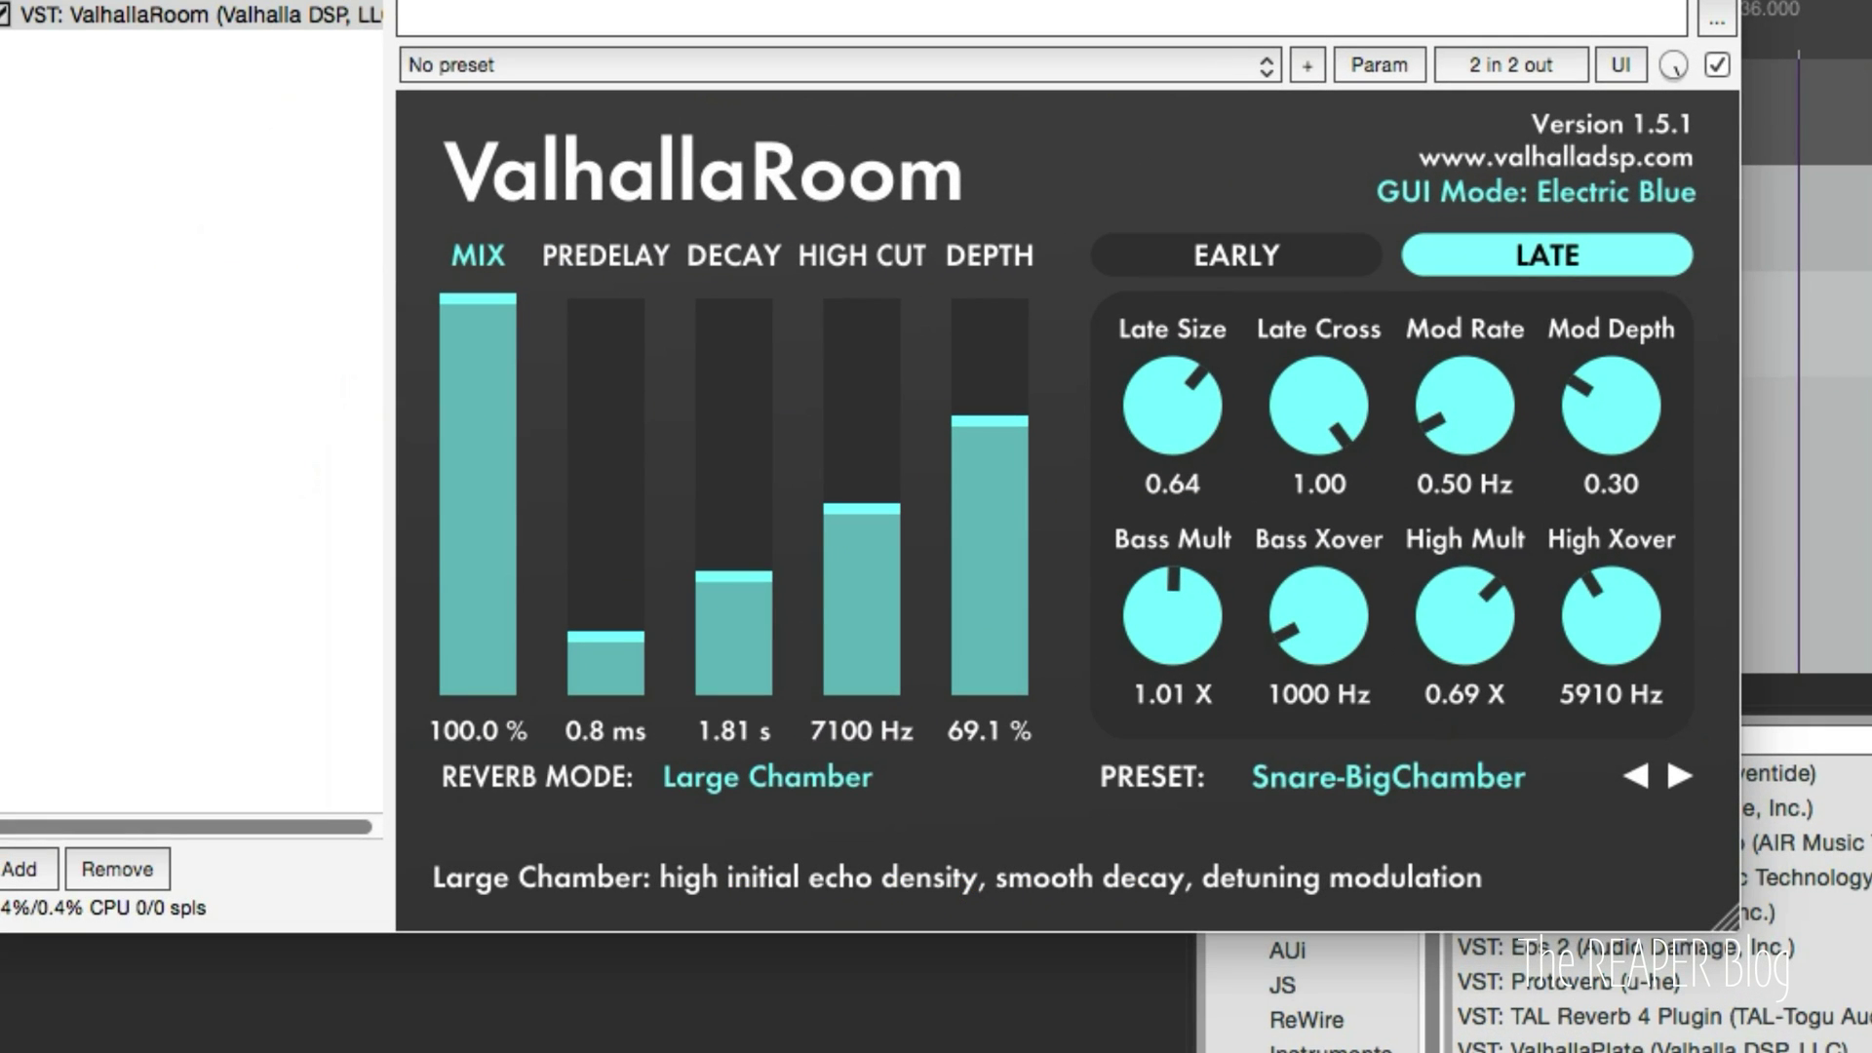
drag(1182, 606, 1178, 681)
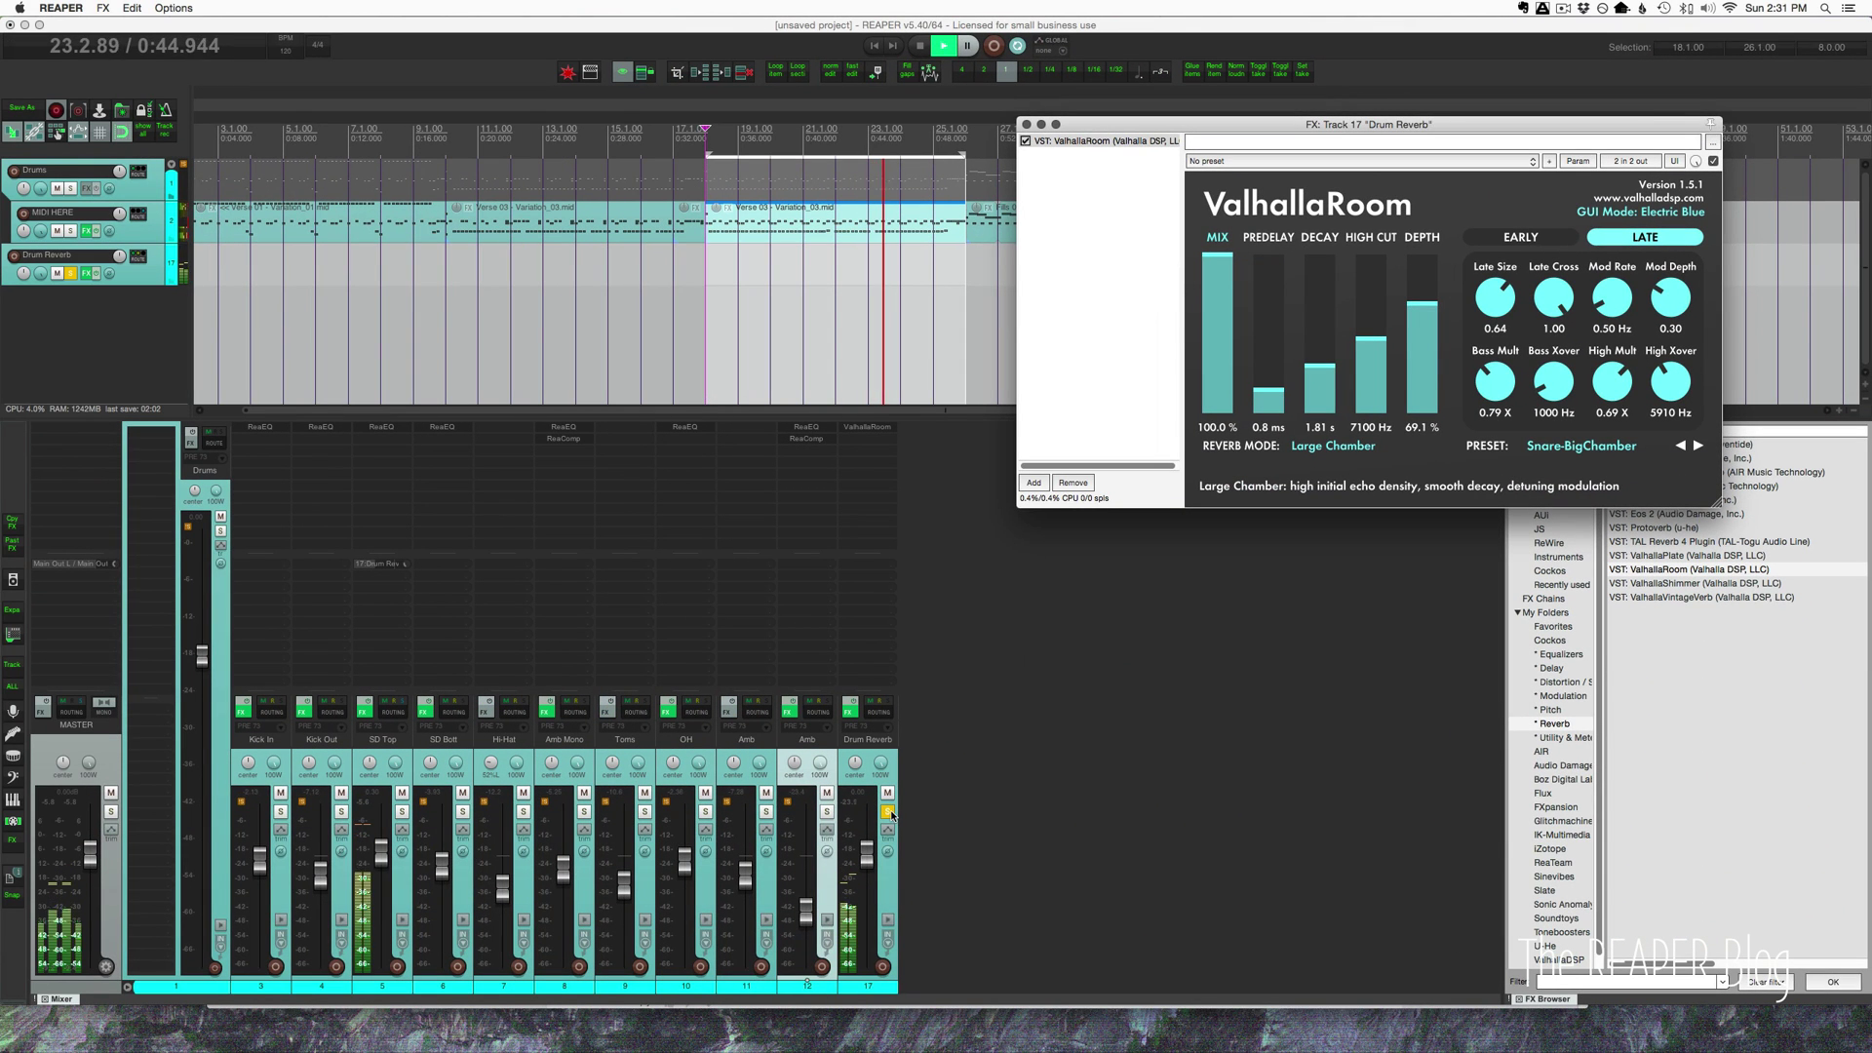
click(889, 812)
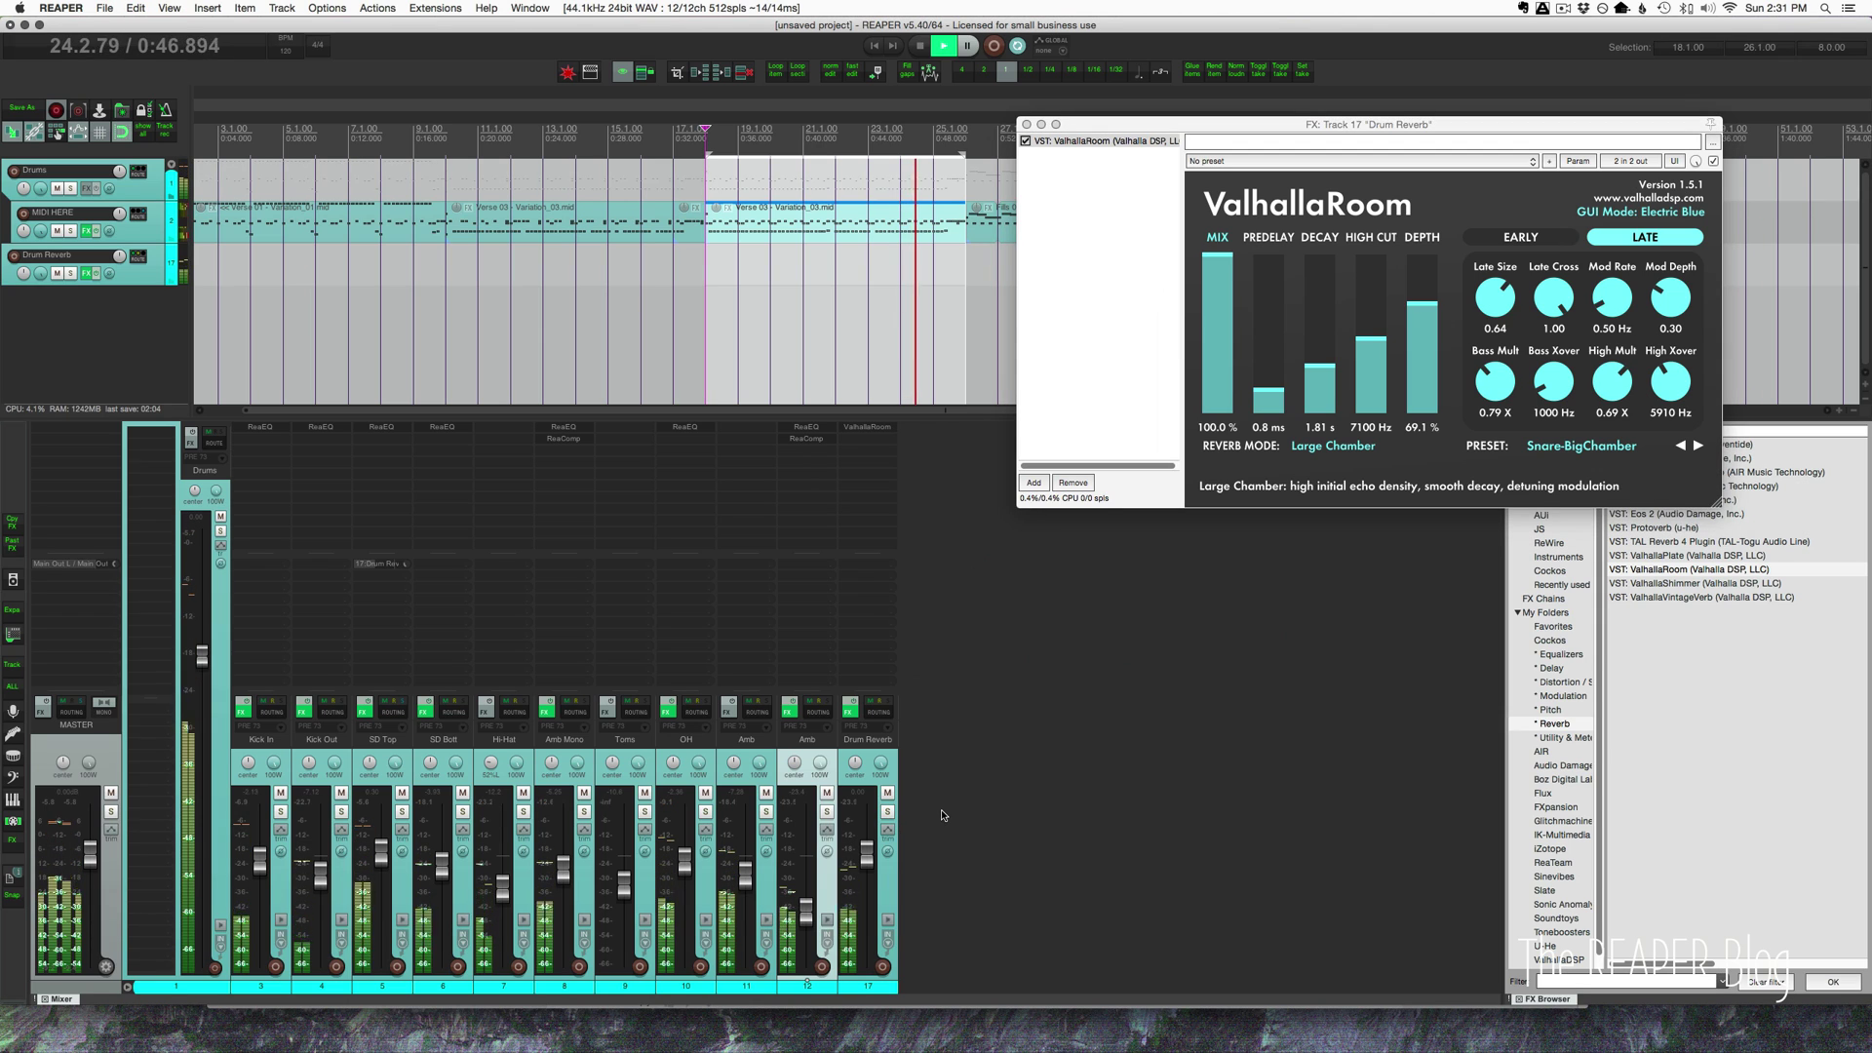
- Play from the Fills item, then send Toms to Drum Reverb and solo Toms
key(space)
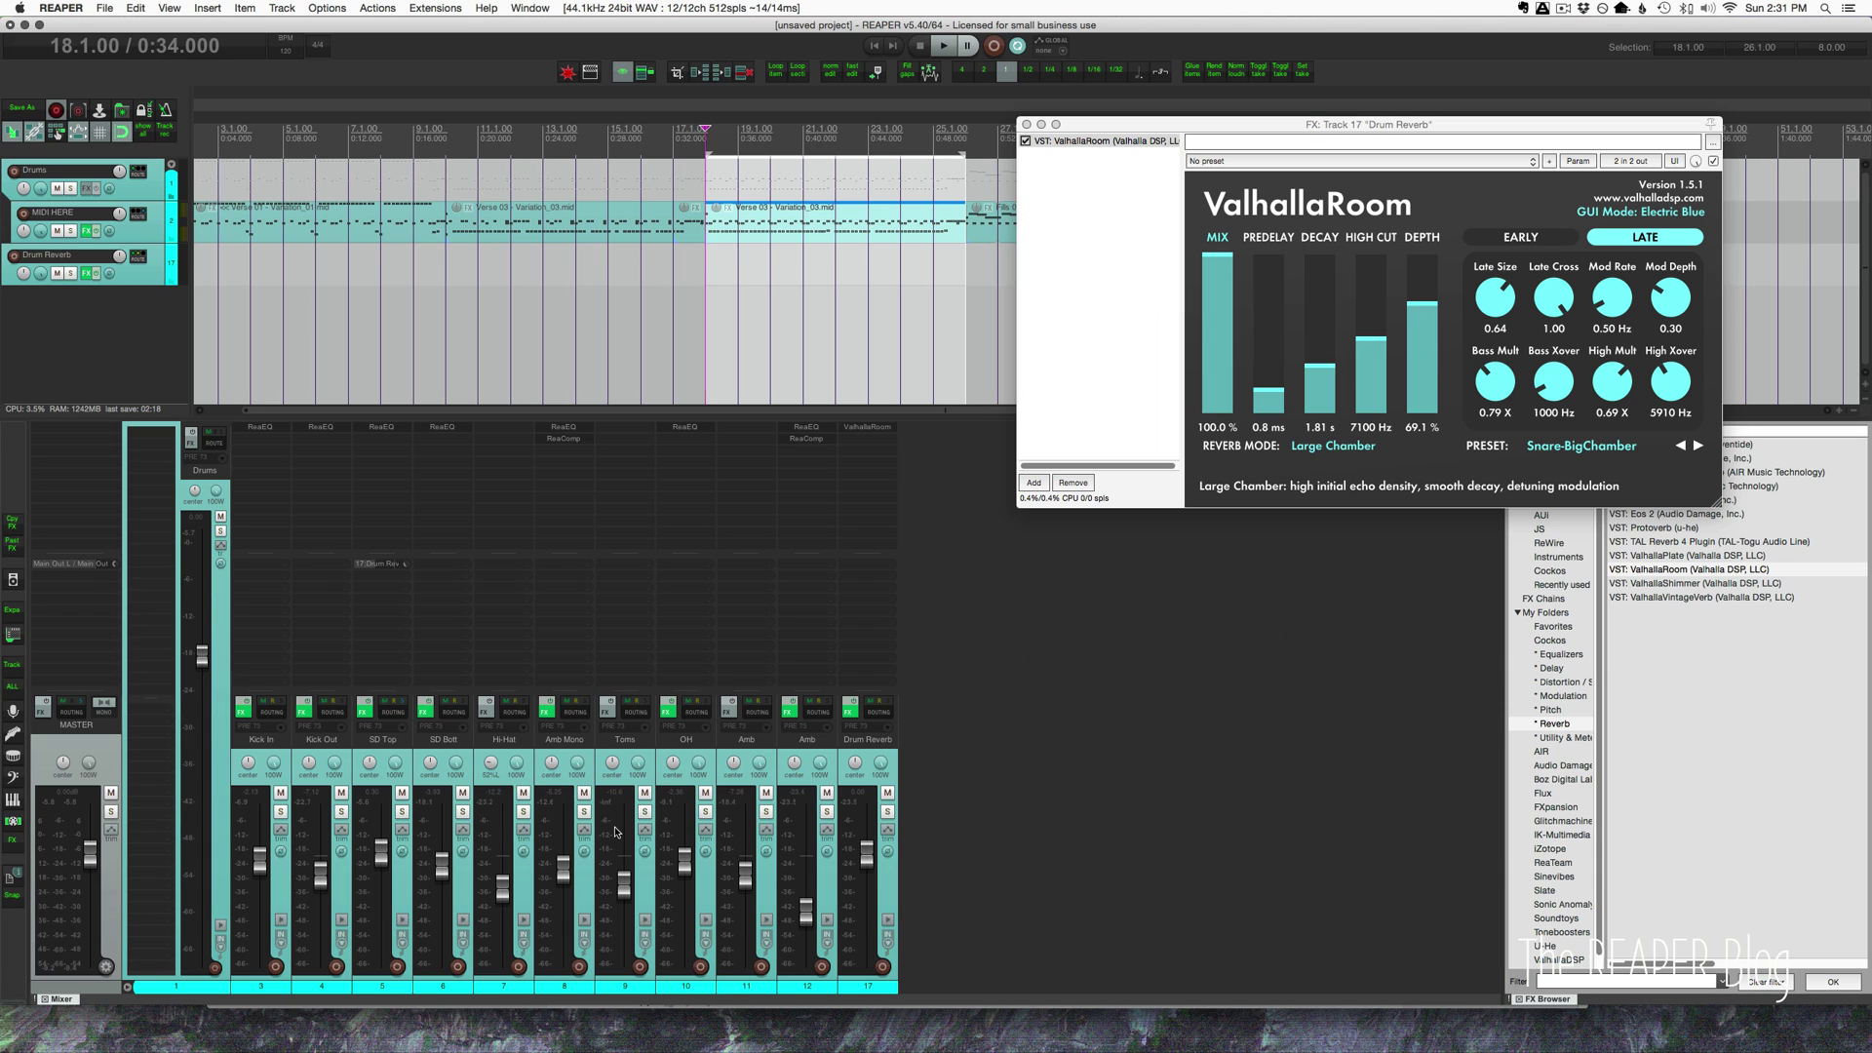
key(space)
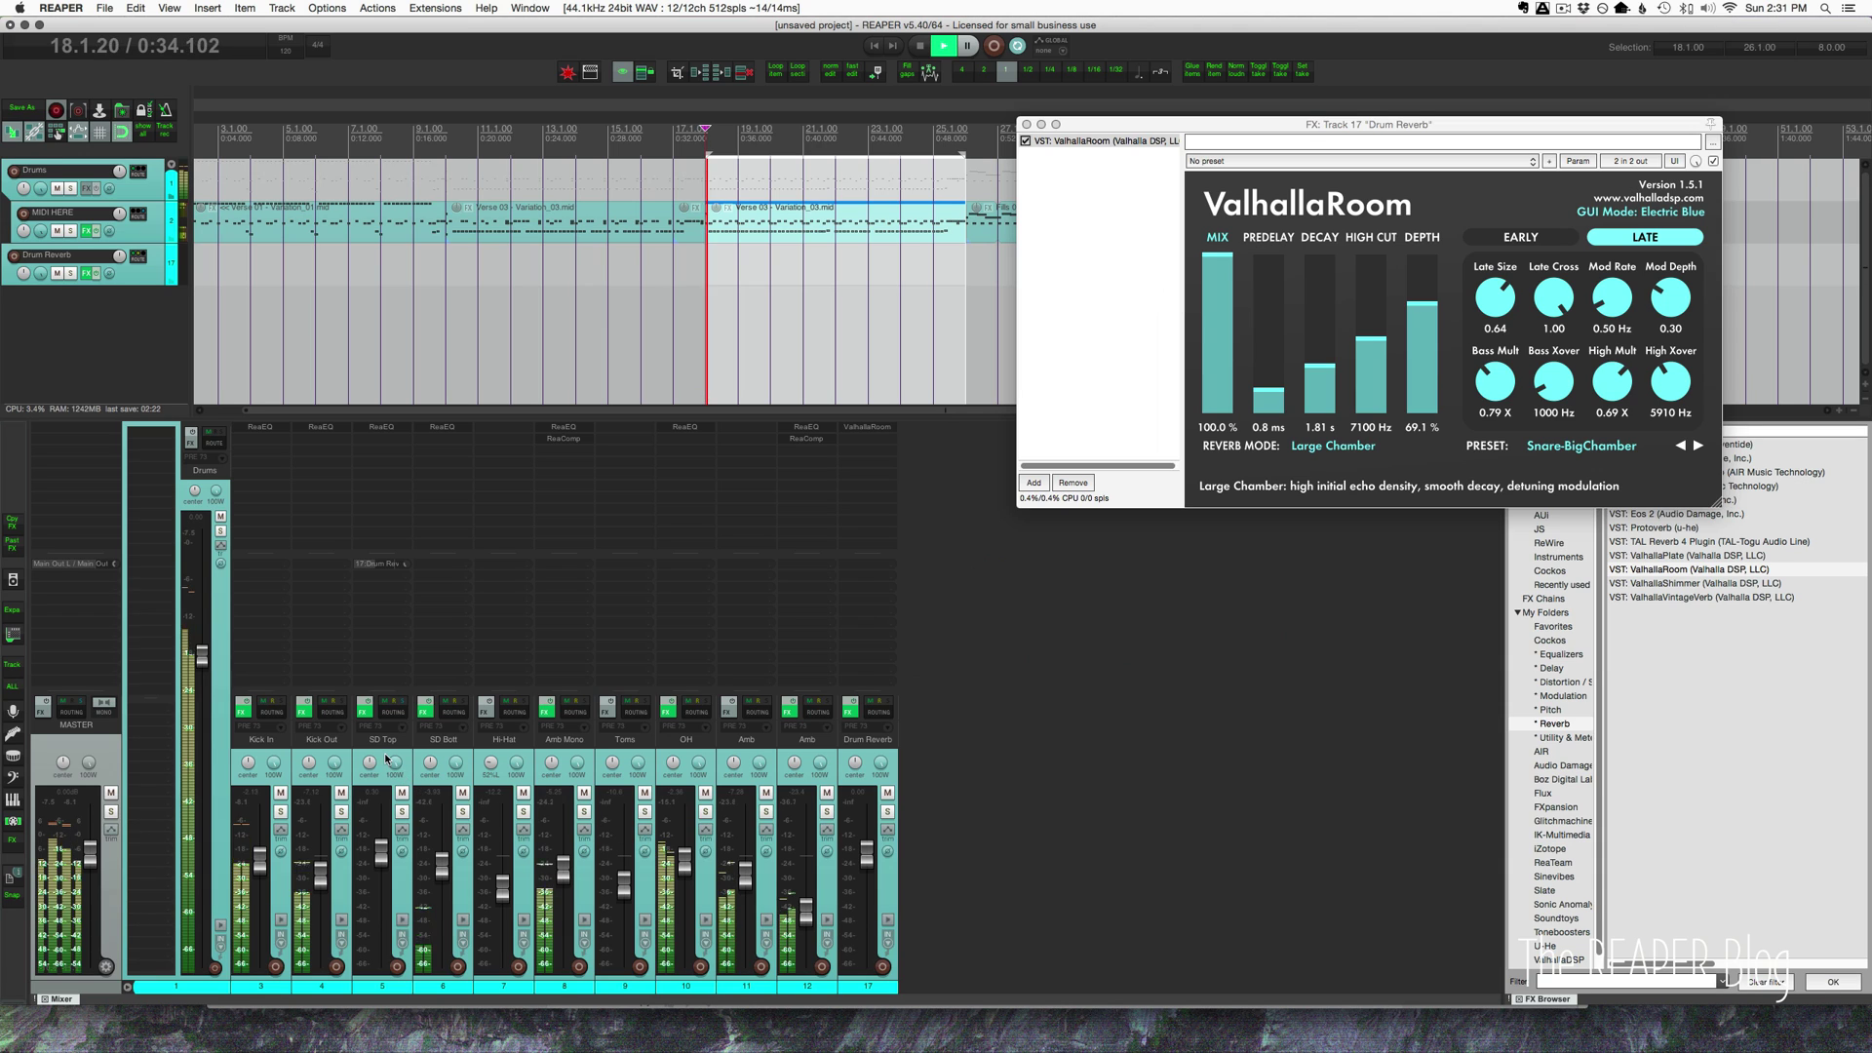
click(387, 759)
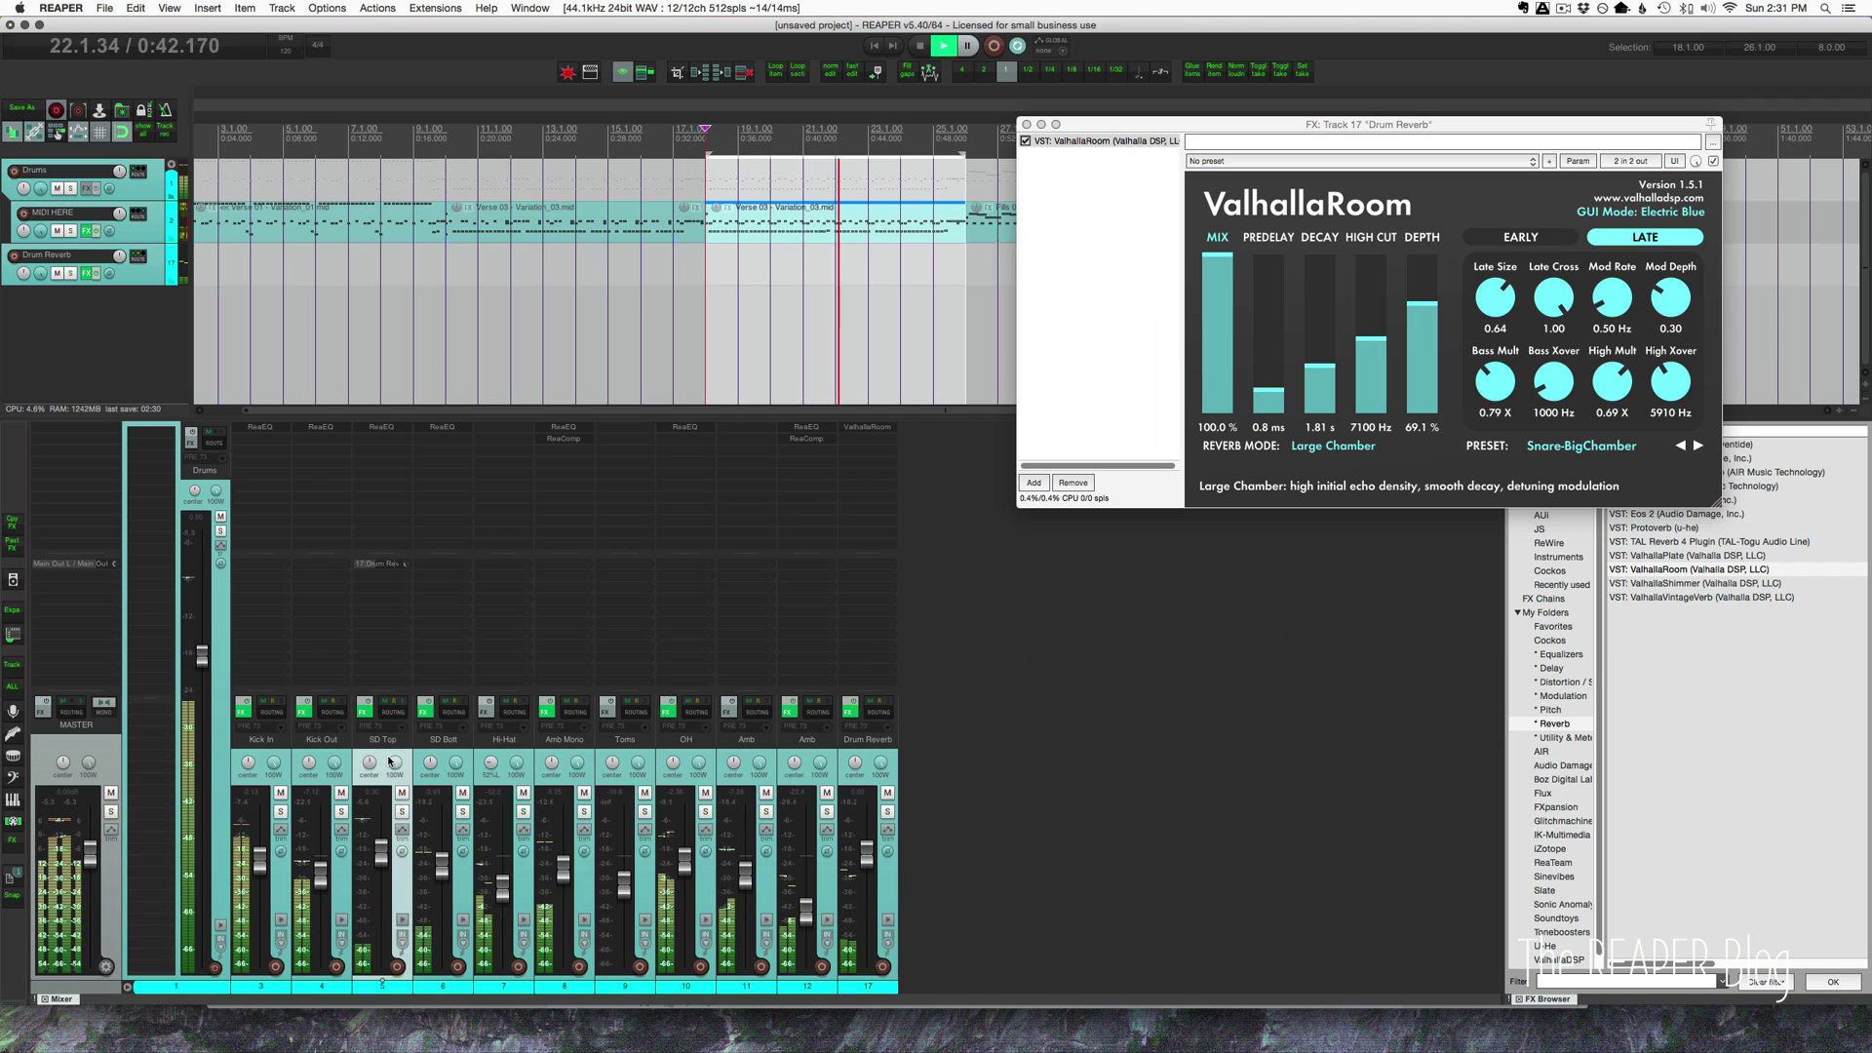
key(space)
click(992, 243)
key(l)
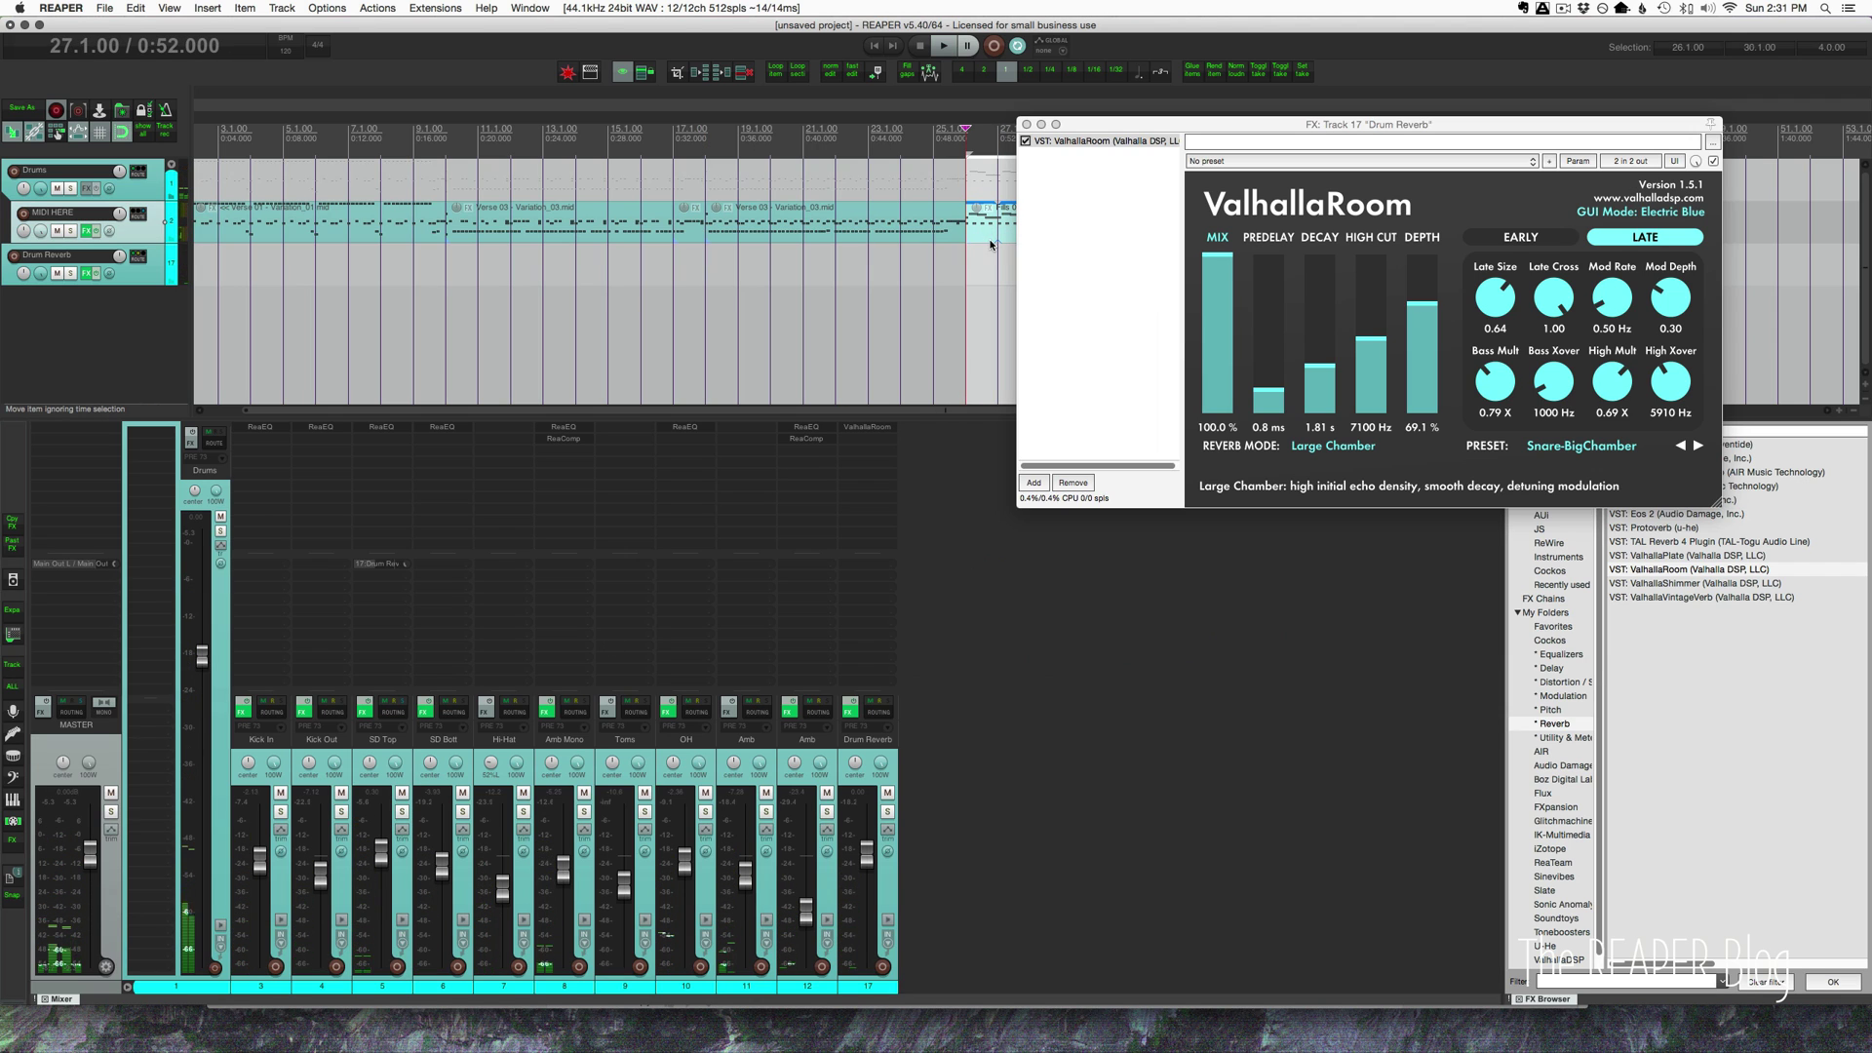
key(space)
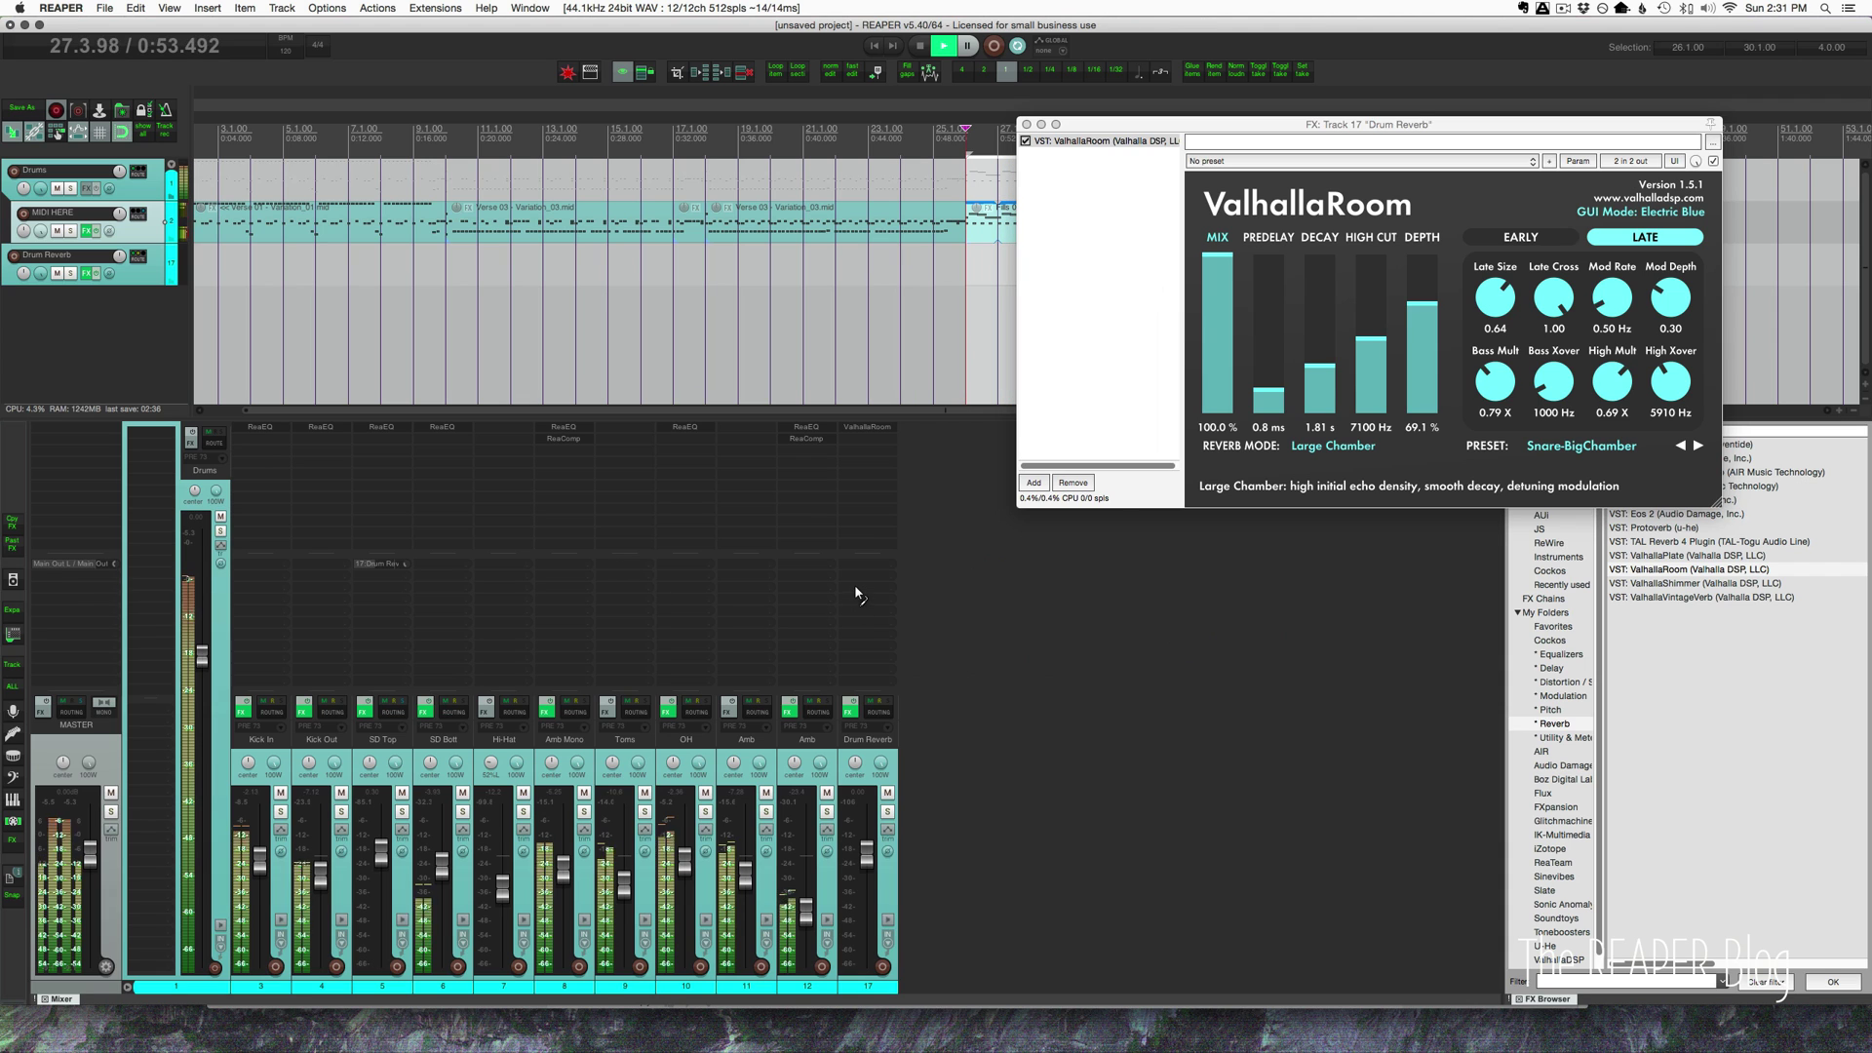
drag(636, 712, 862, 502)
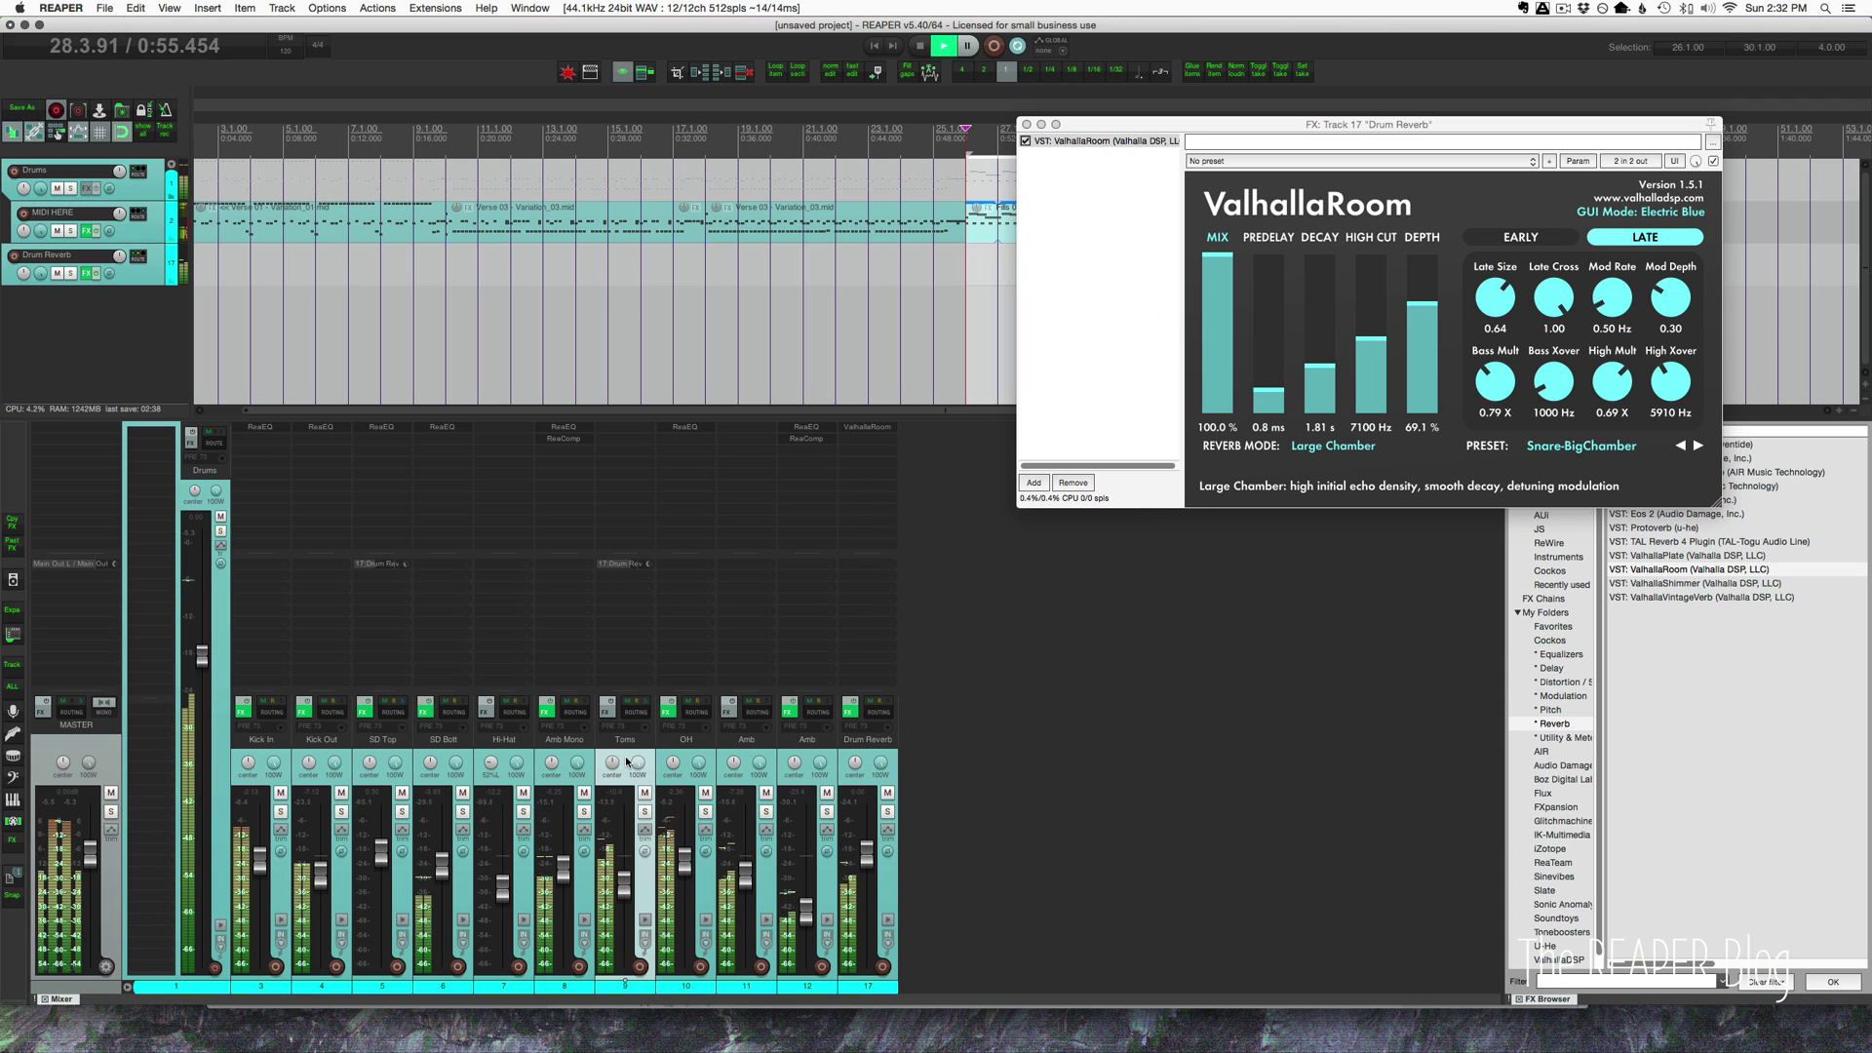
click(643, 812)
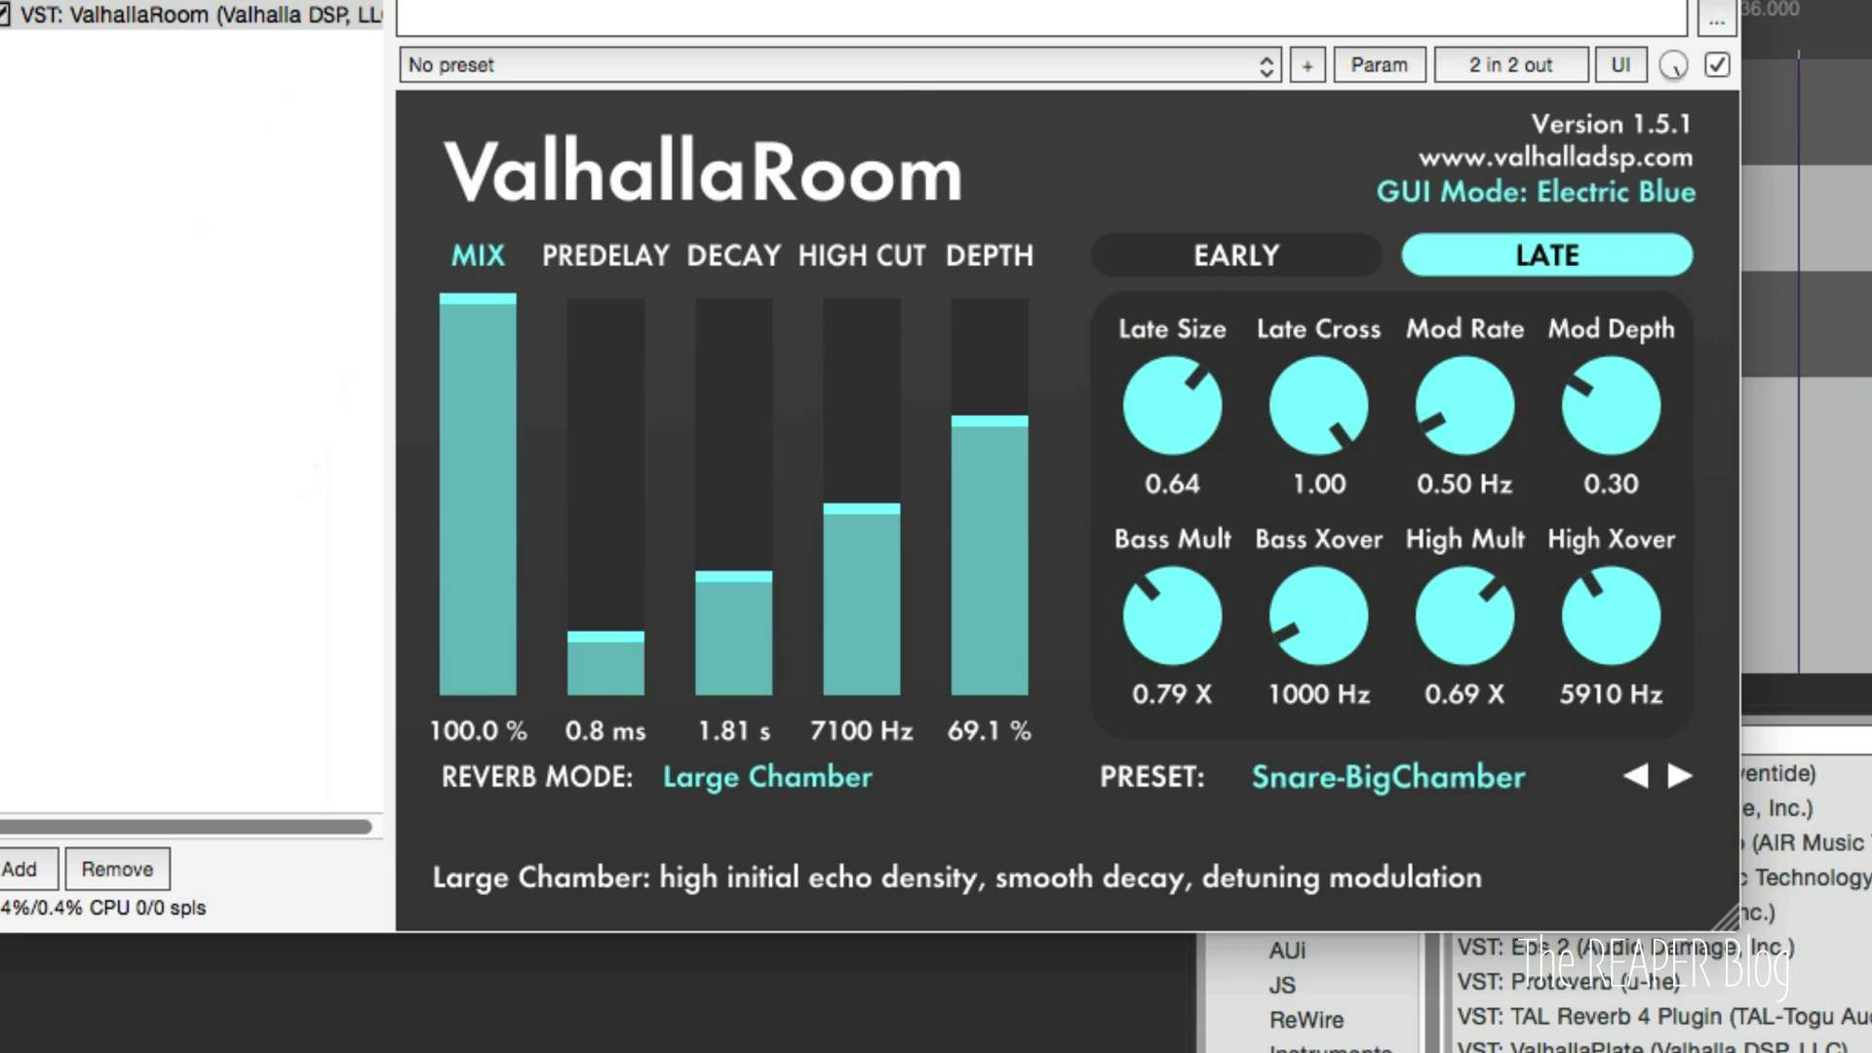
- Set ValhallaRoom predelay to 5.5 ms, High Mult to 0.61 X and High Cut to 6620 Hz
drag(614, 633, 630, 591)
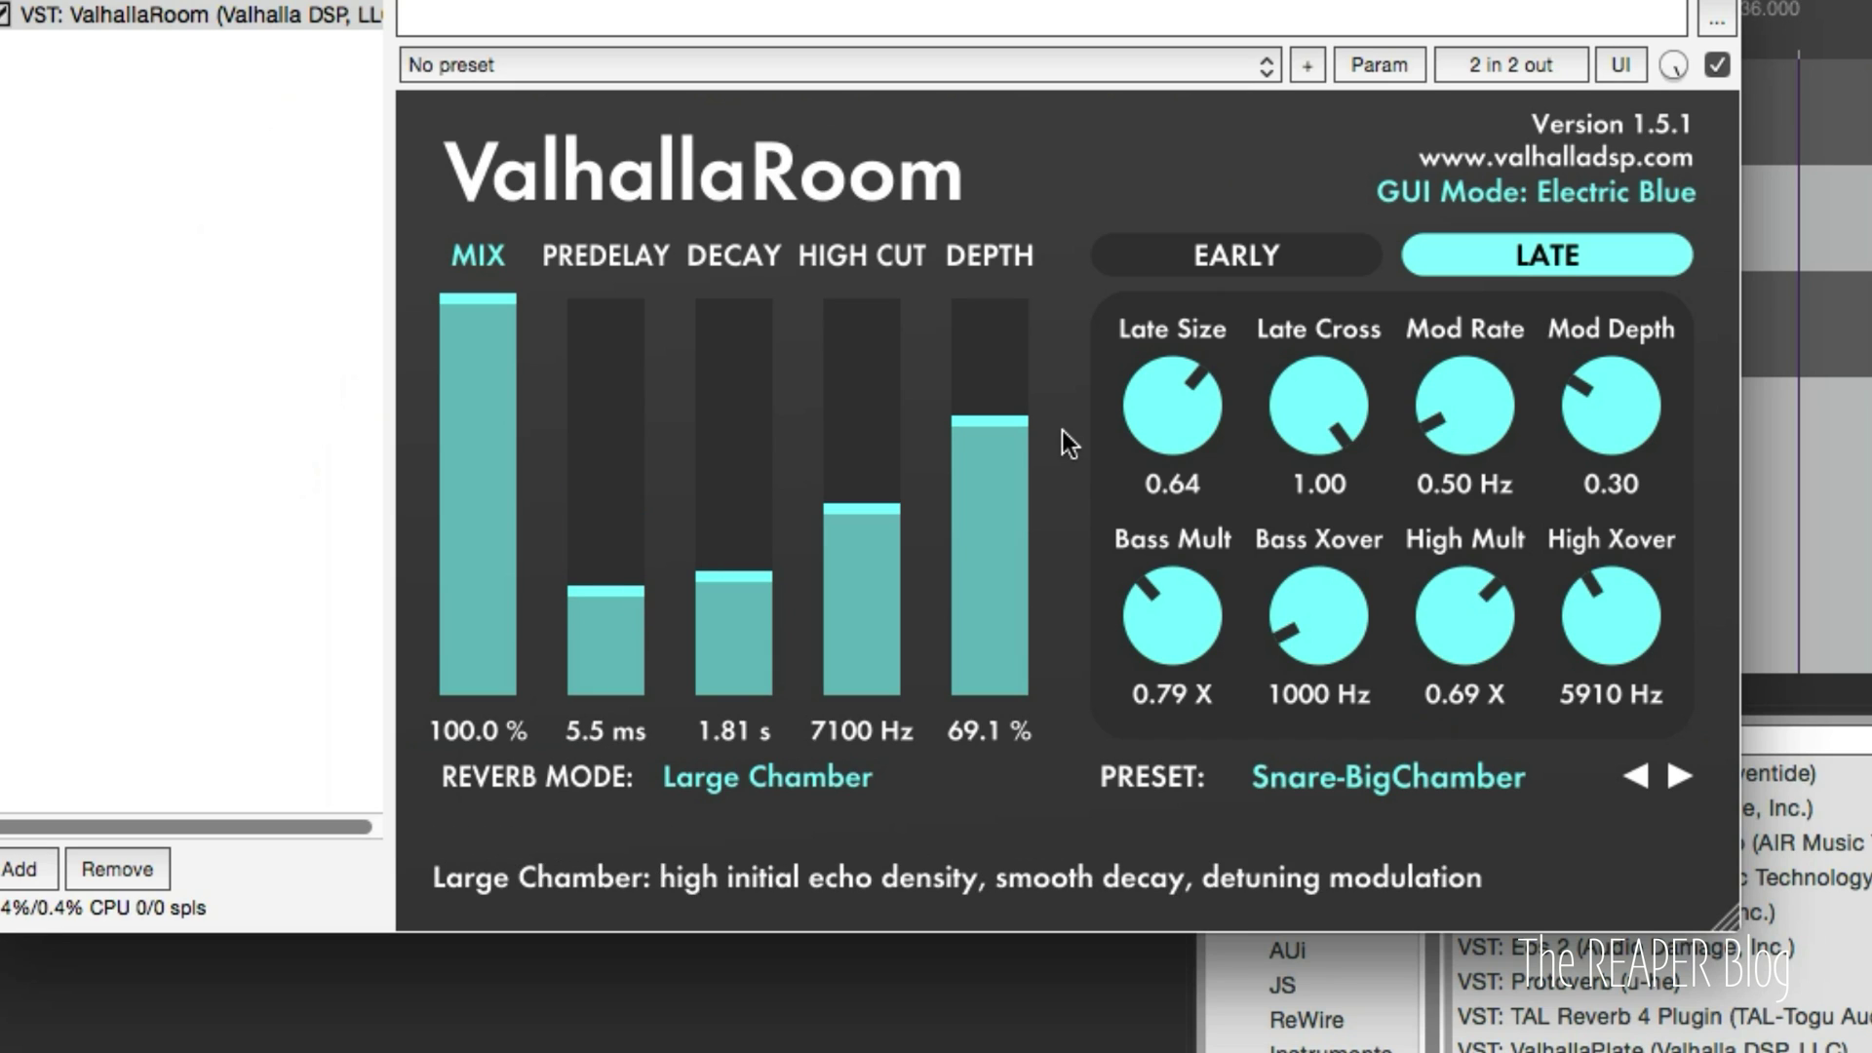
mouse_move(992, 444)
mouse_down()
mouse_move(993, 776)
mouse_move(1009, 304)
mouse_move(1002, 452)
mouse_up()
drag(889, 468, 909, 509)
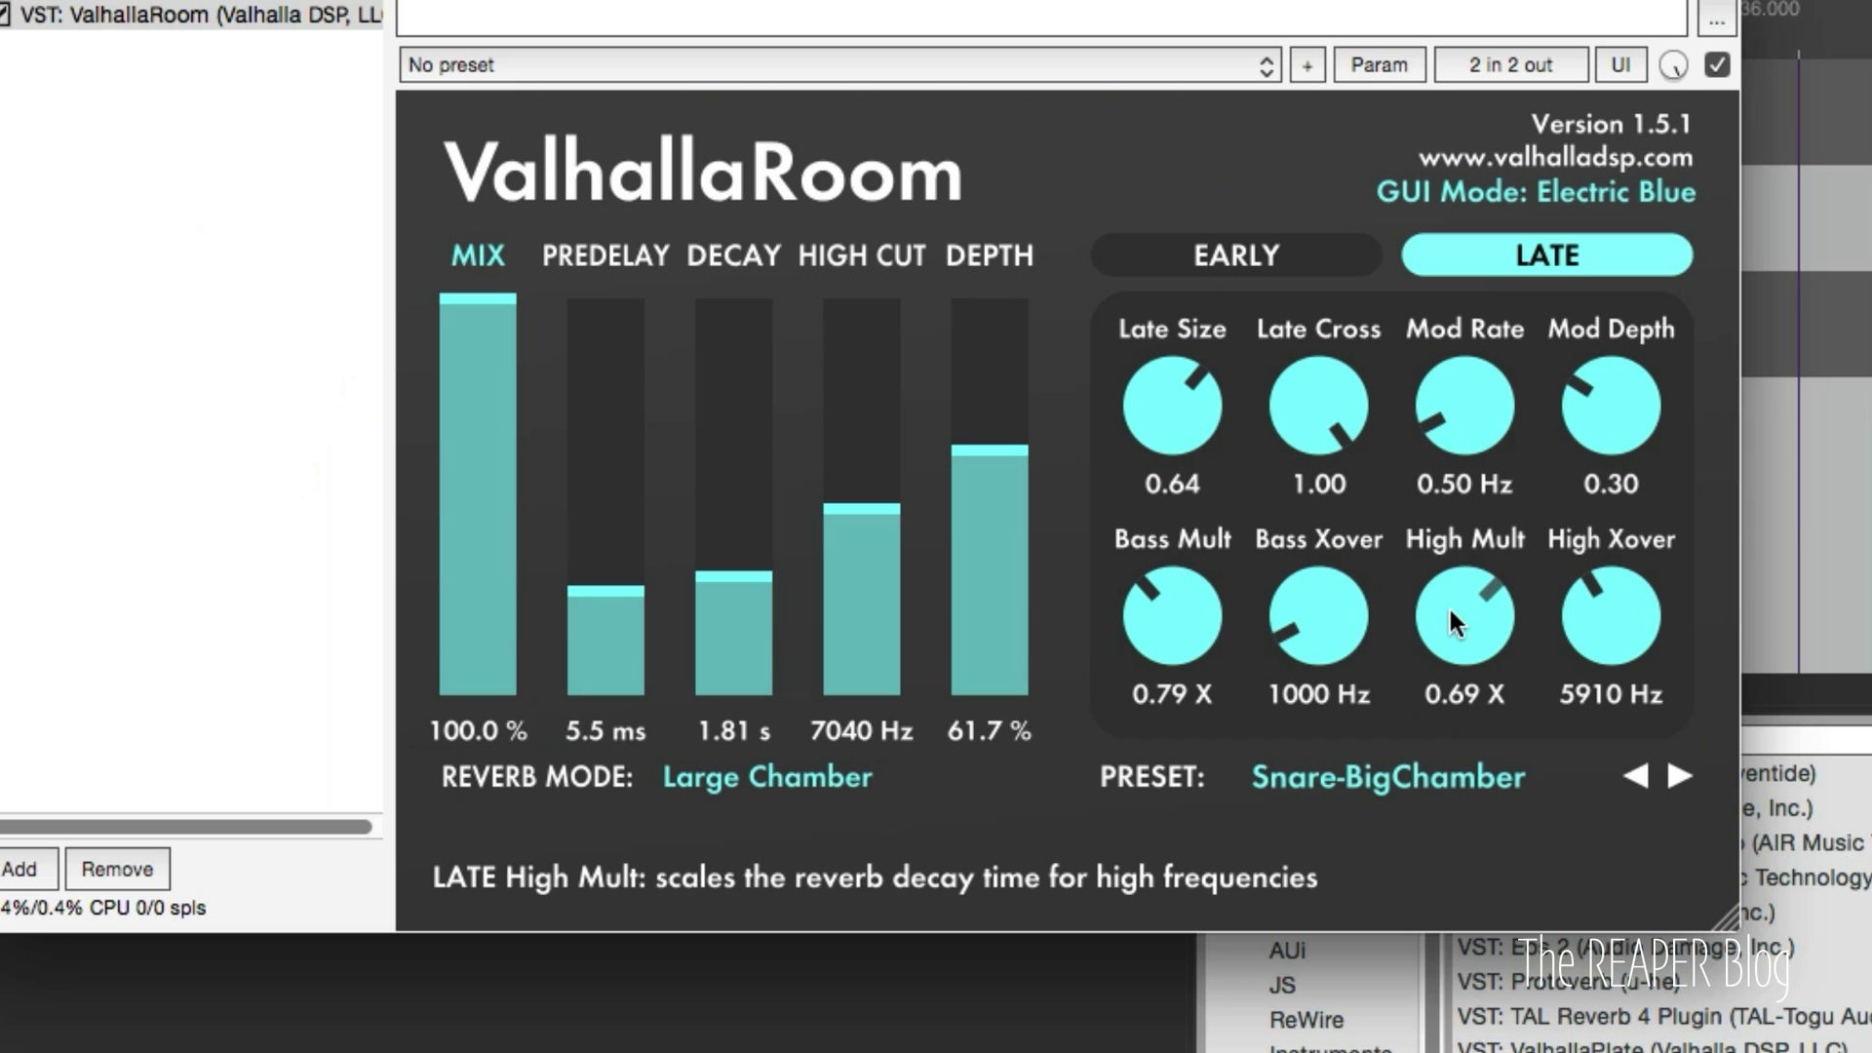
drag(1452, 622, 1447, 649)
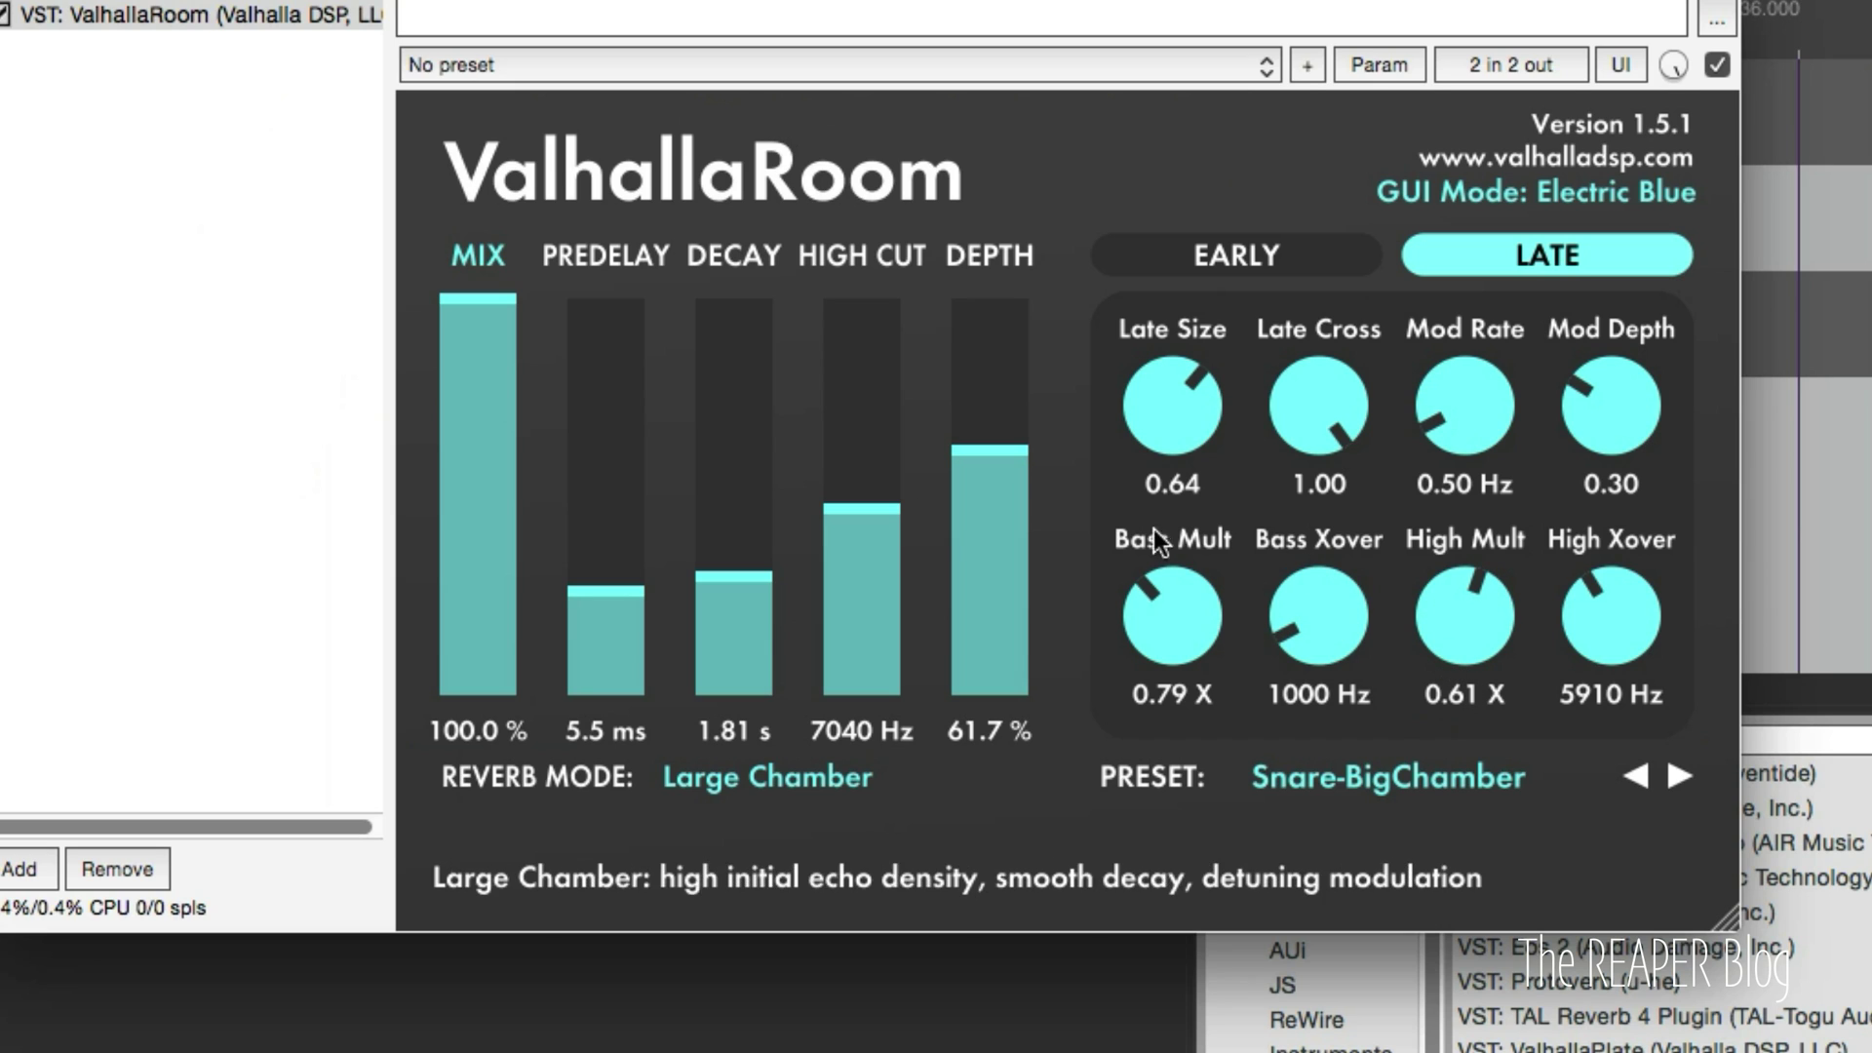
drag(886, 499, 888, 521)
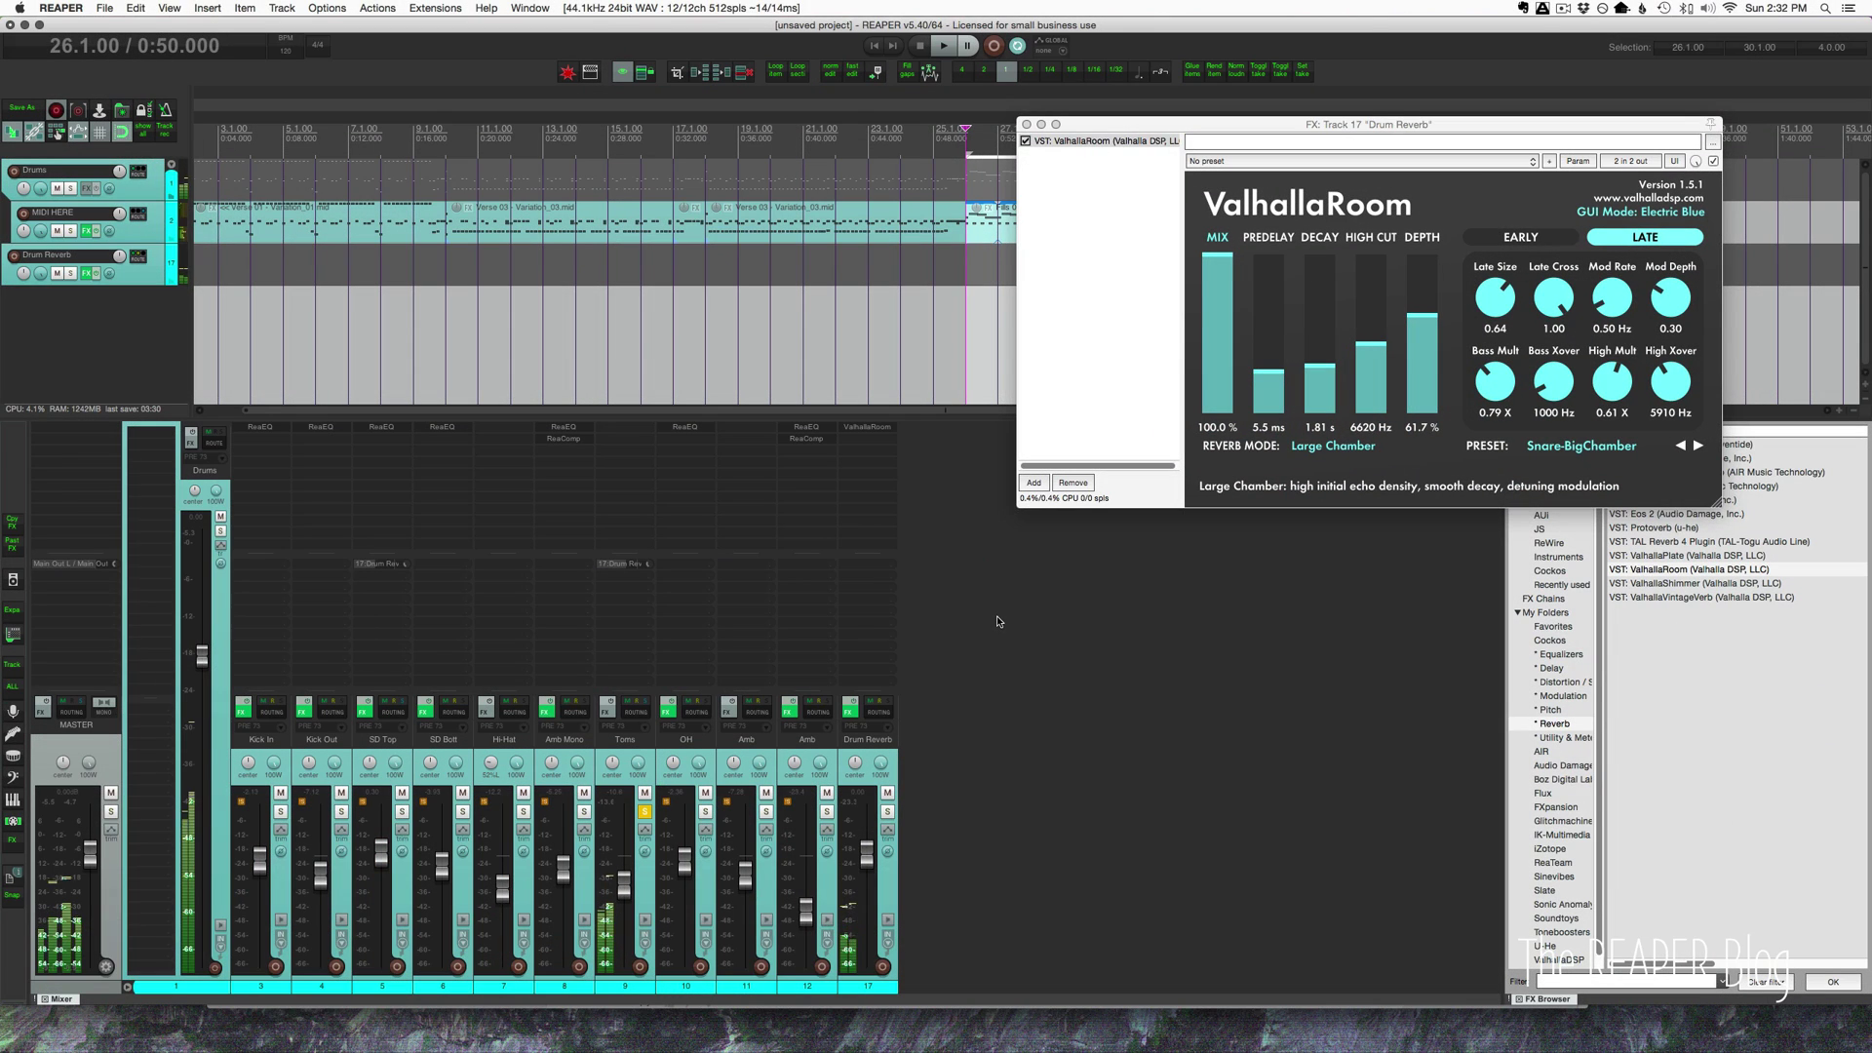
- Copy the Toms' Drum Reverb send onto the OH track, auditioning OH soloed
click(616, 583)
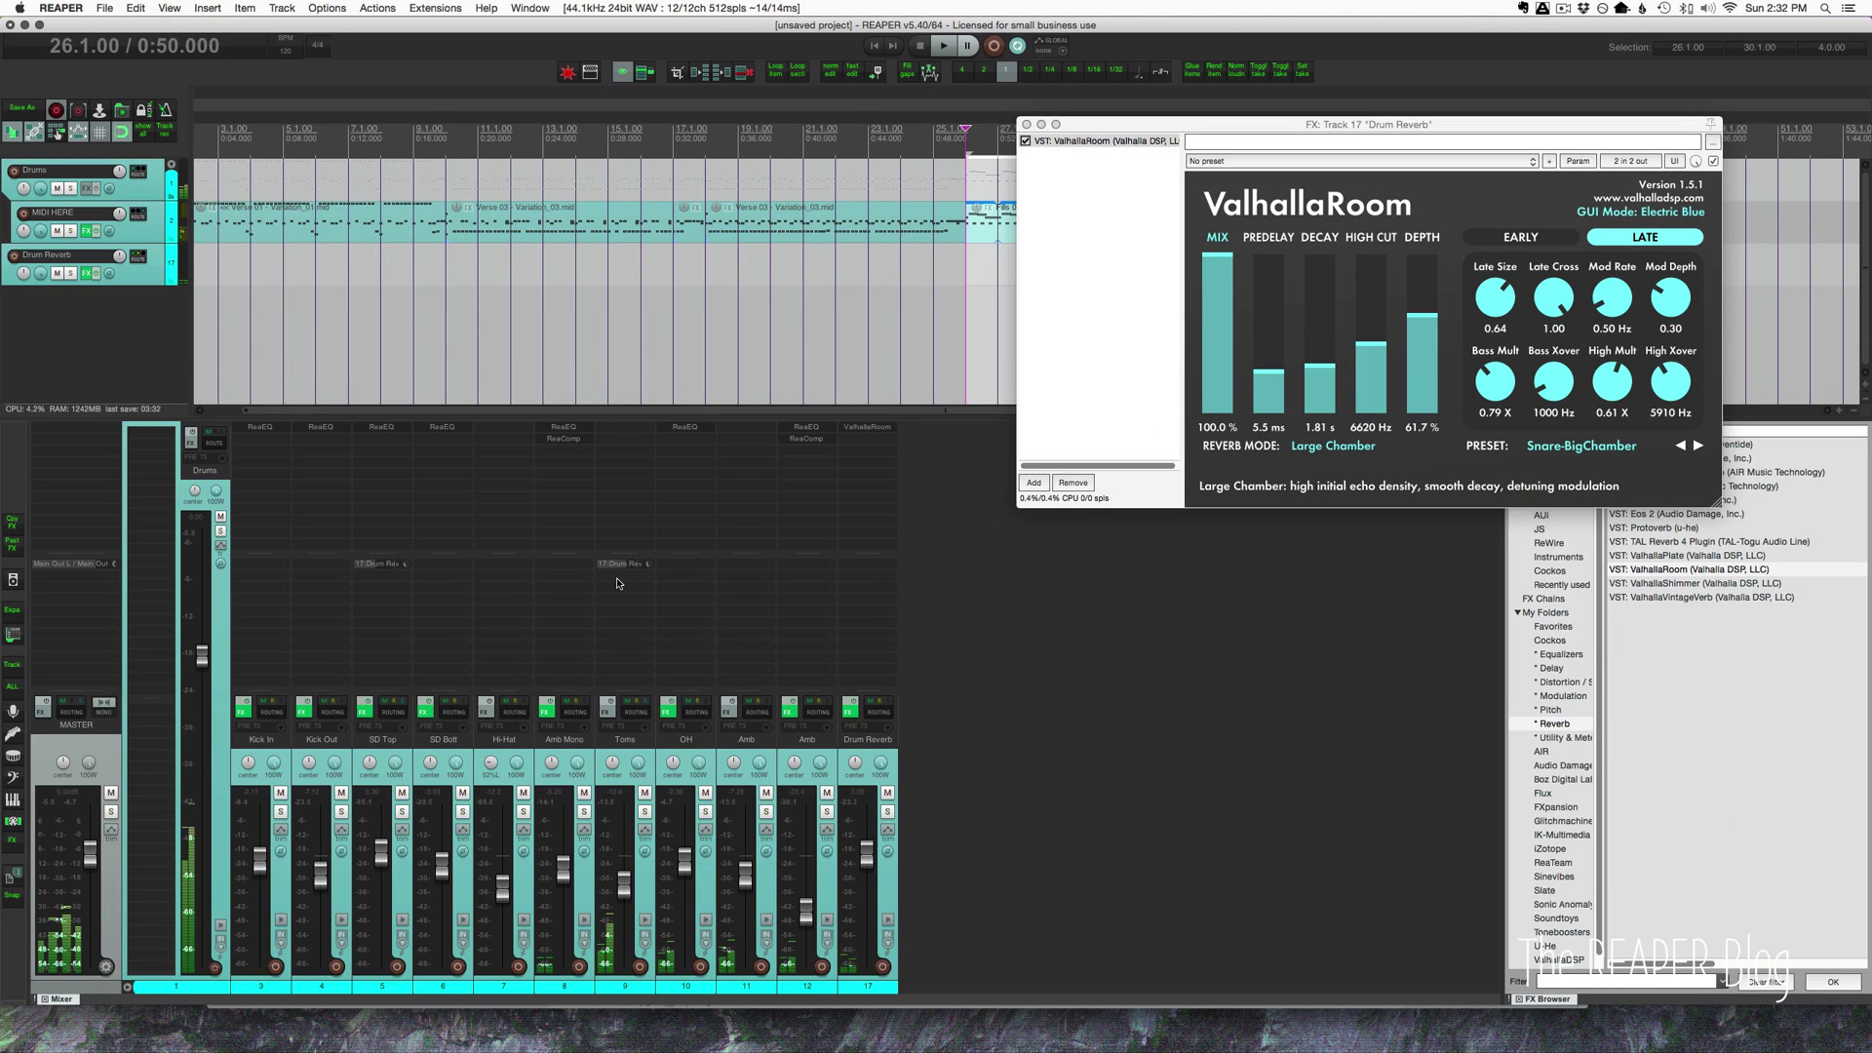
click(705, 811)
key(space)
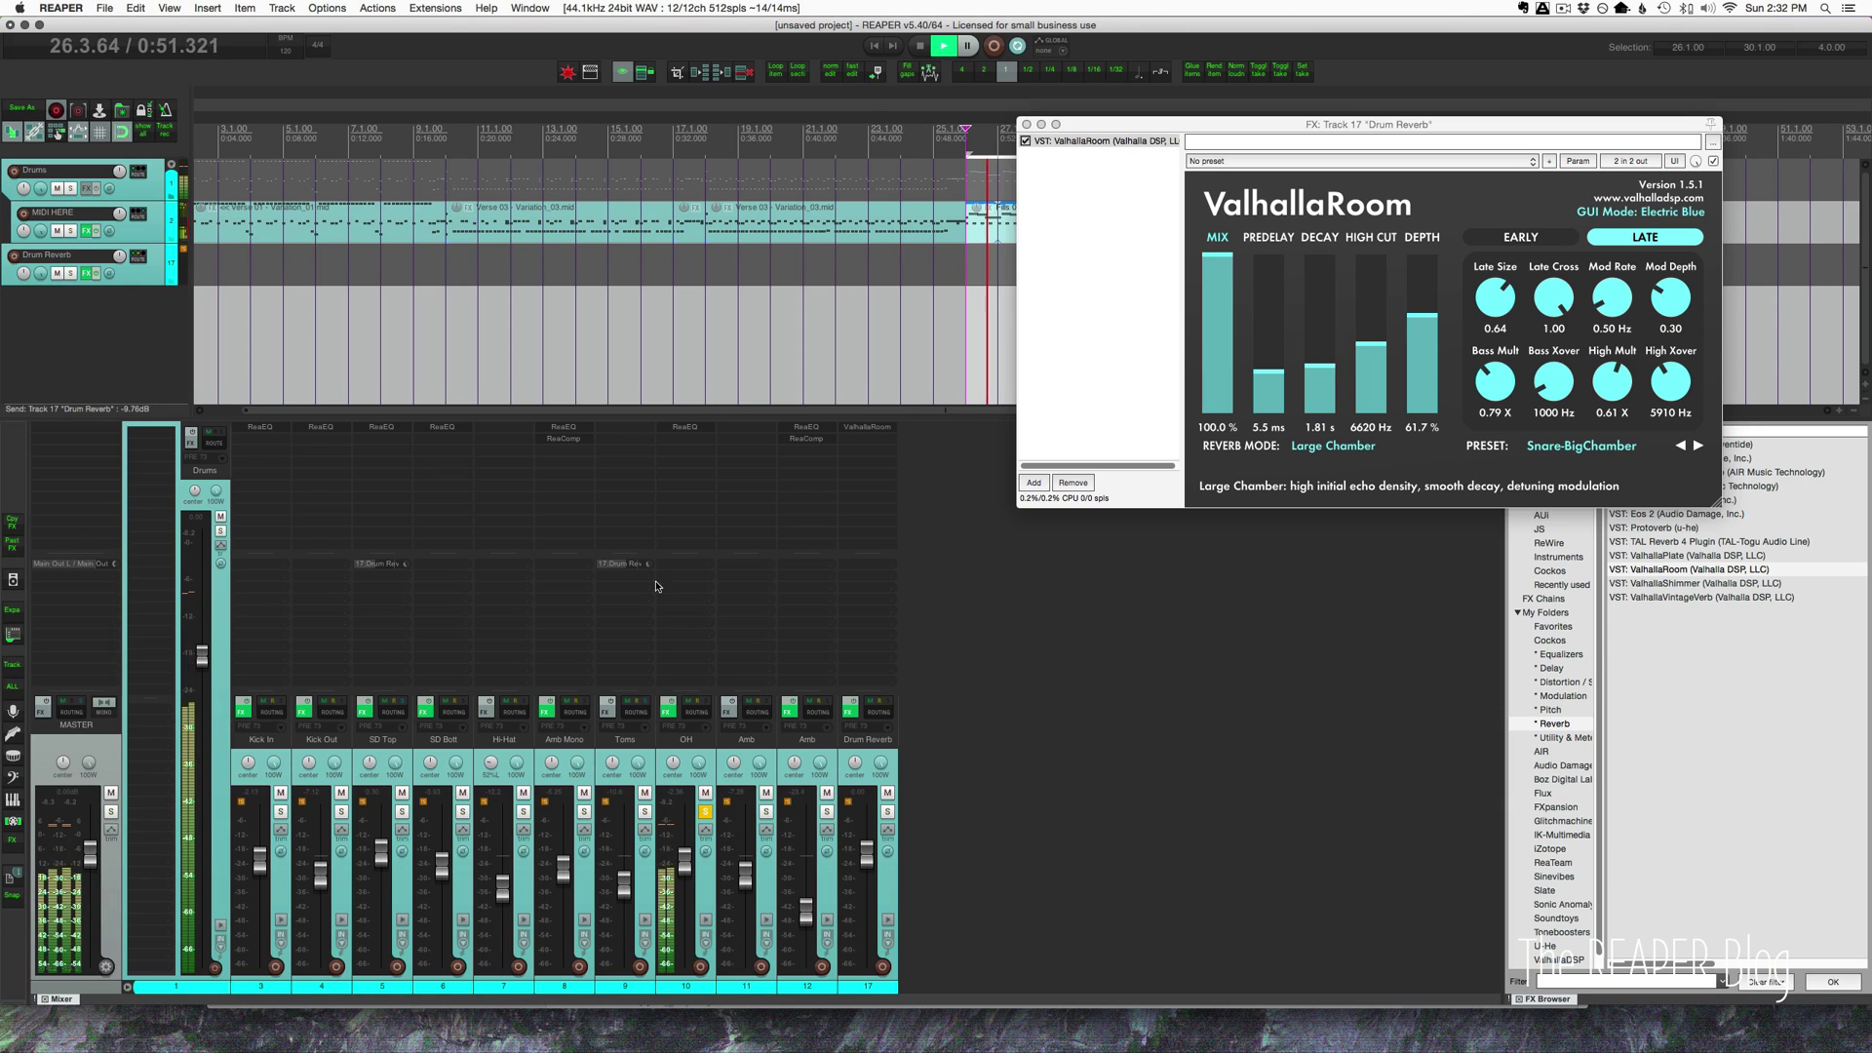
drag(656, 586, 711, 572)
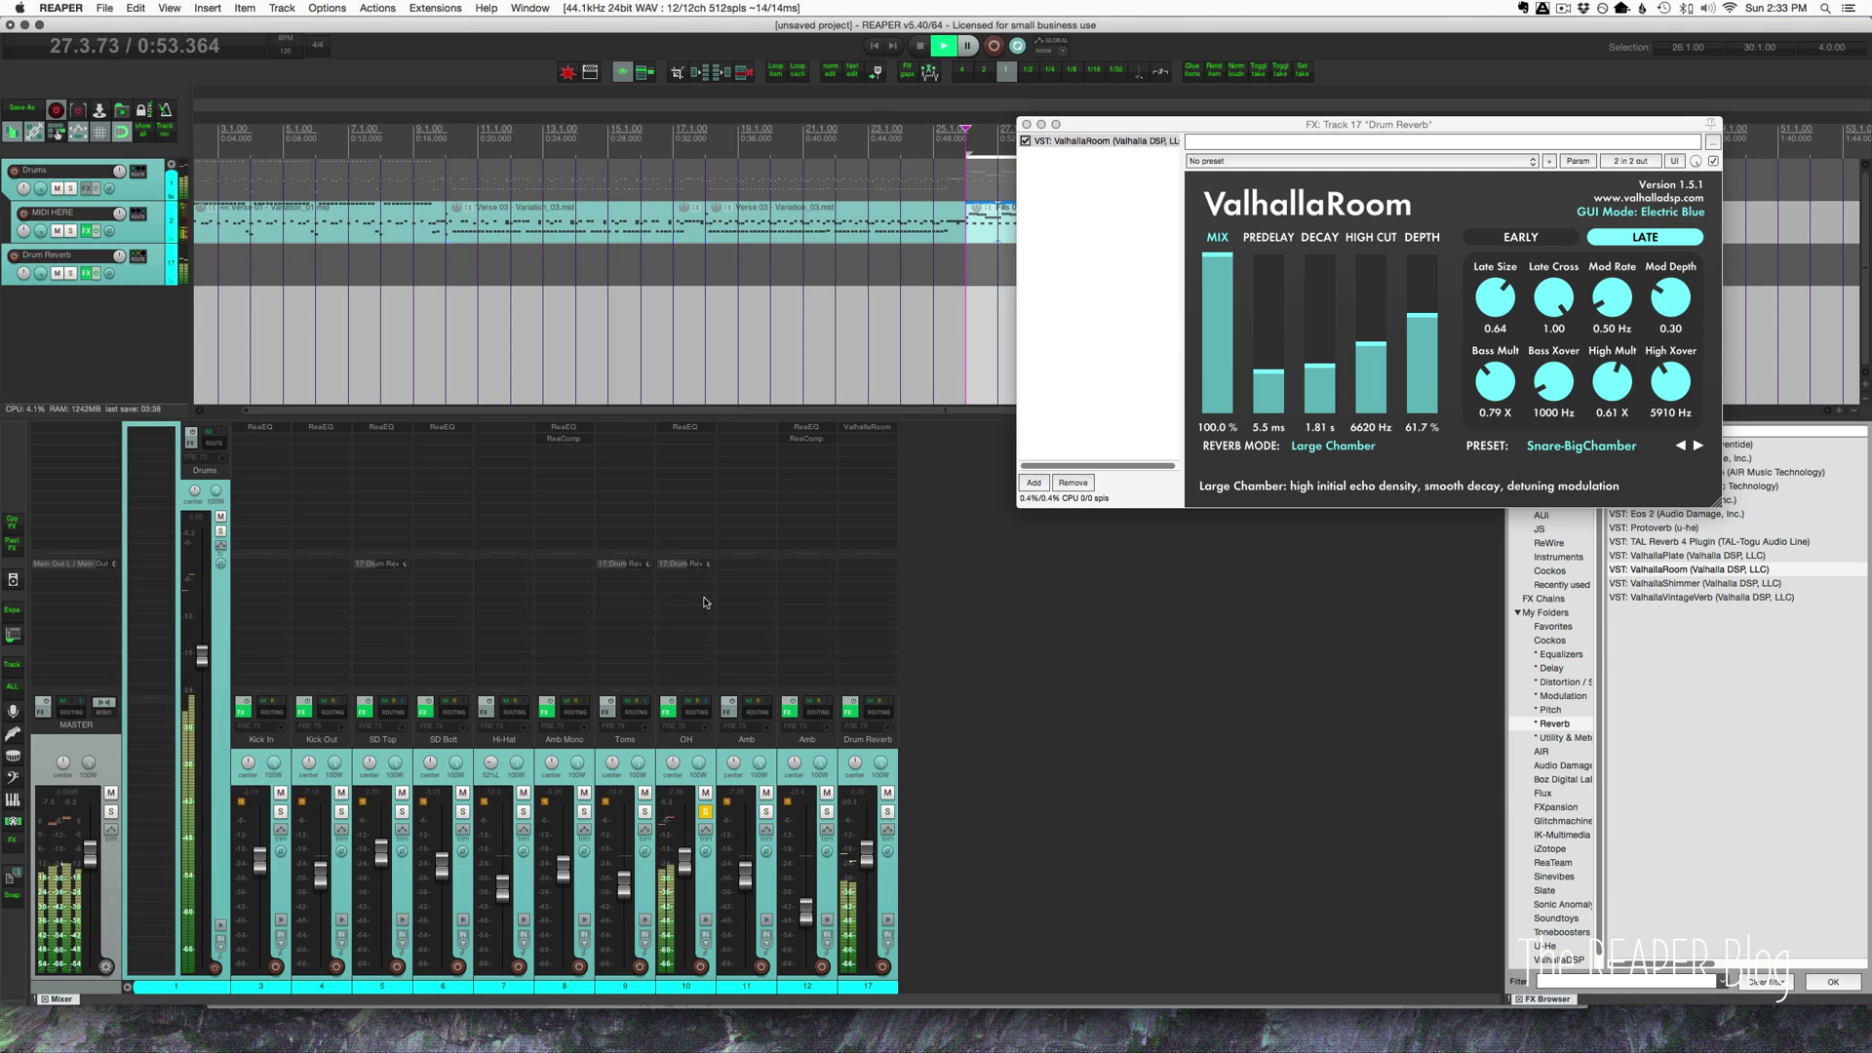
click(694, 748)
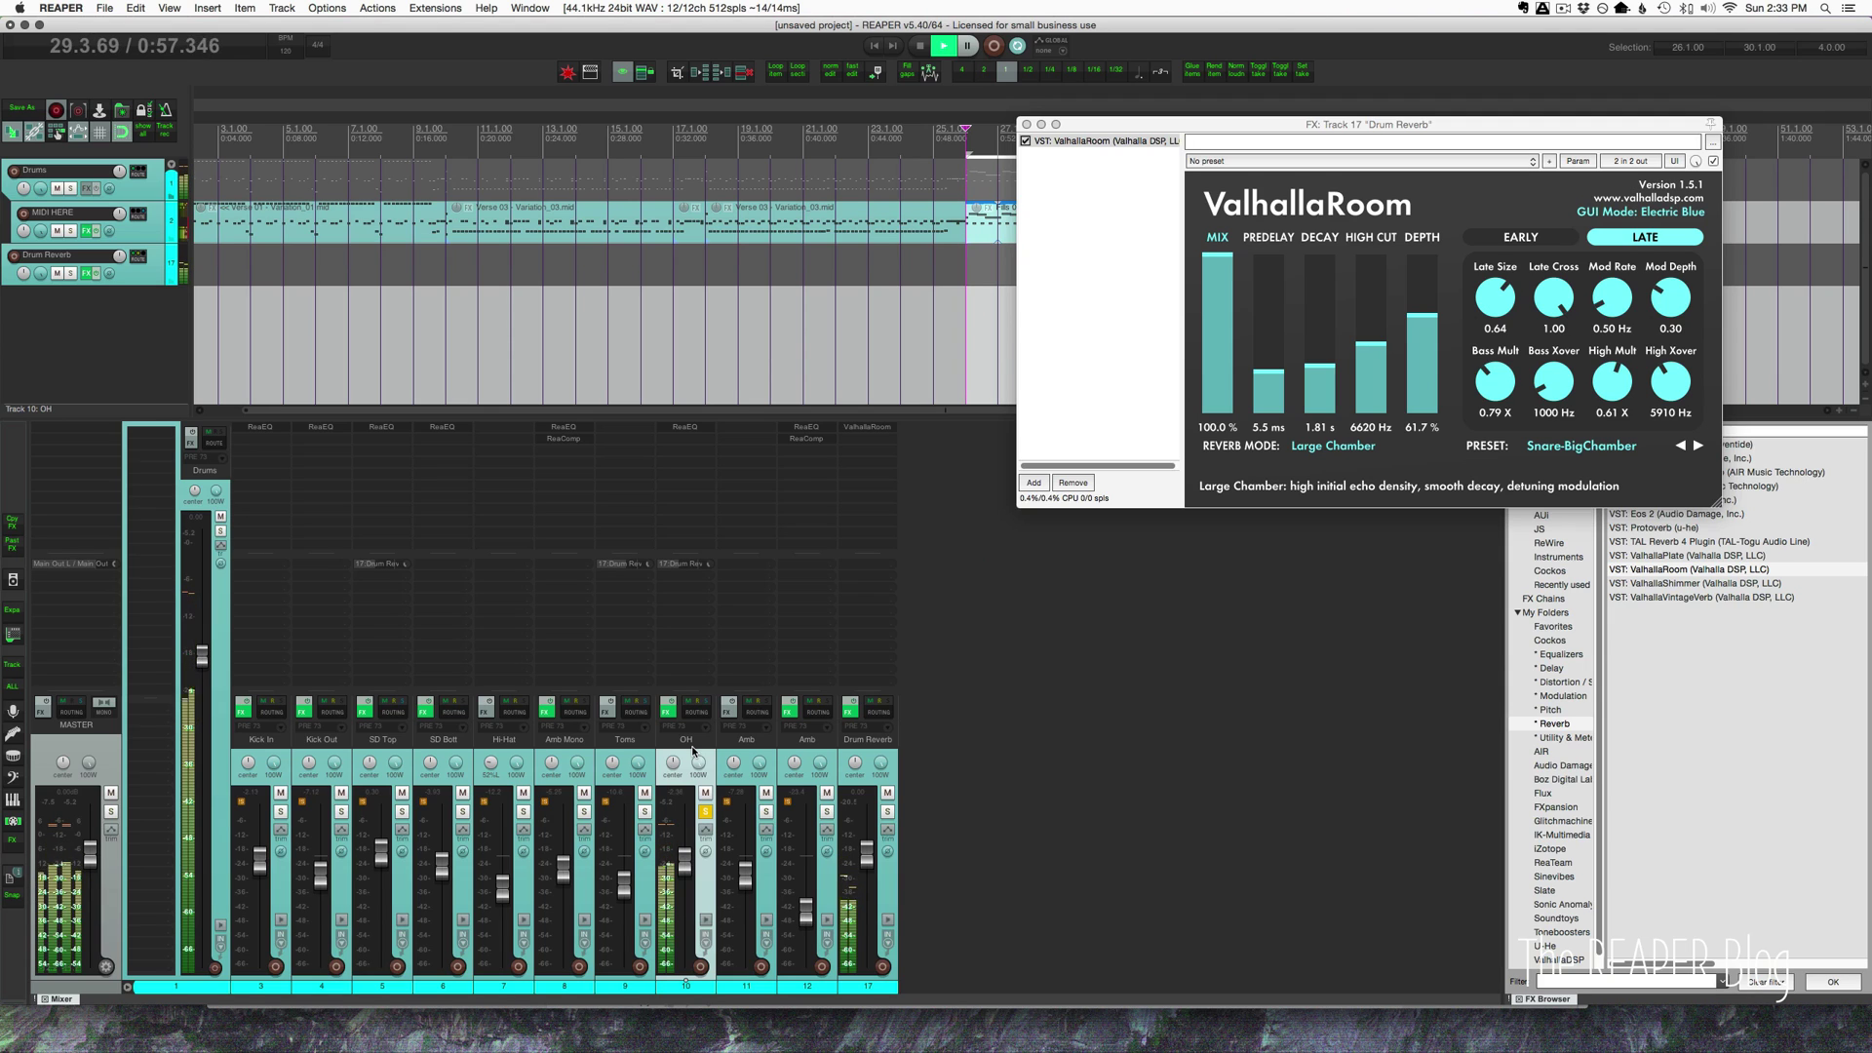
click(705, 811)
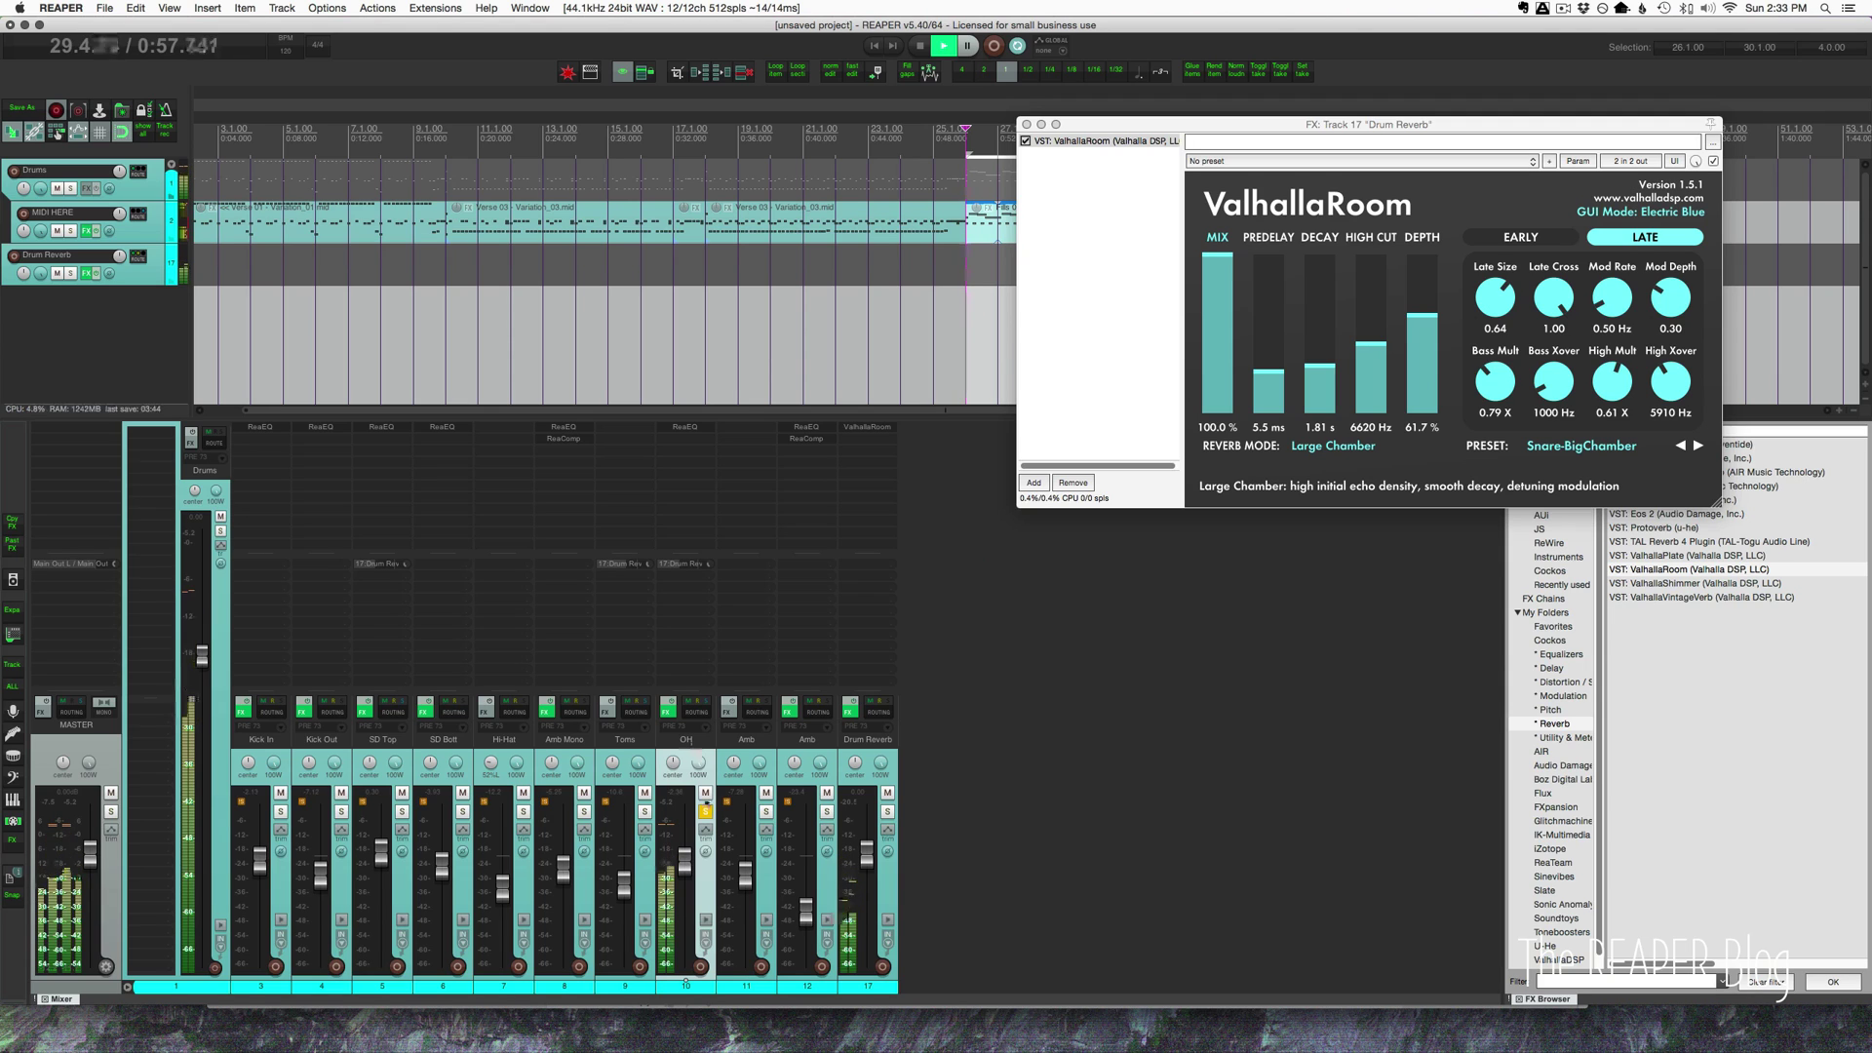
- Compare Drum Reverb muted and unmuted, then set its fader to -3.58 dB
click(888, 794)
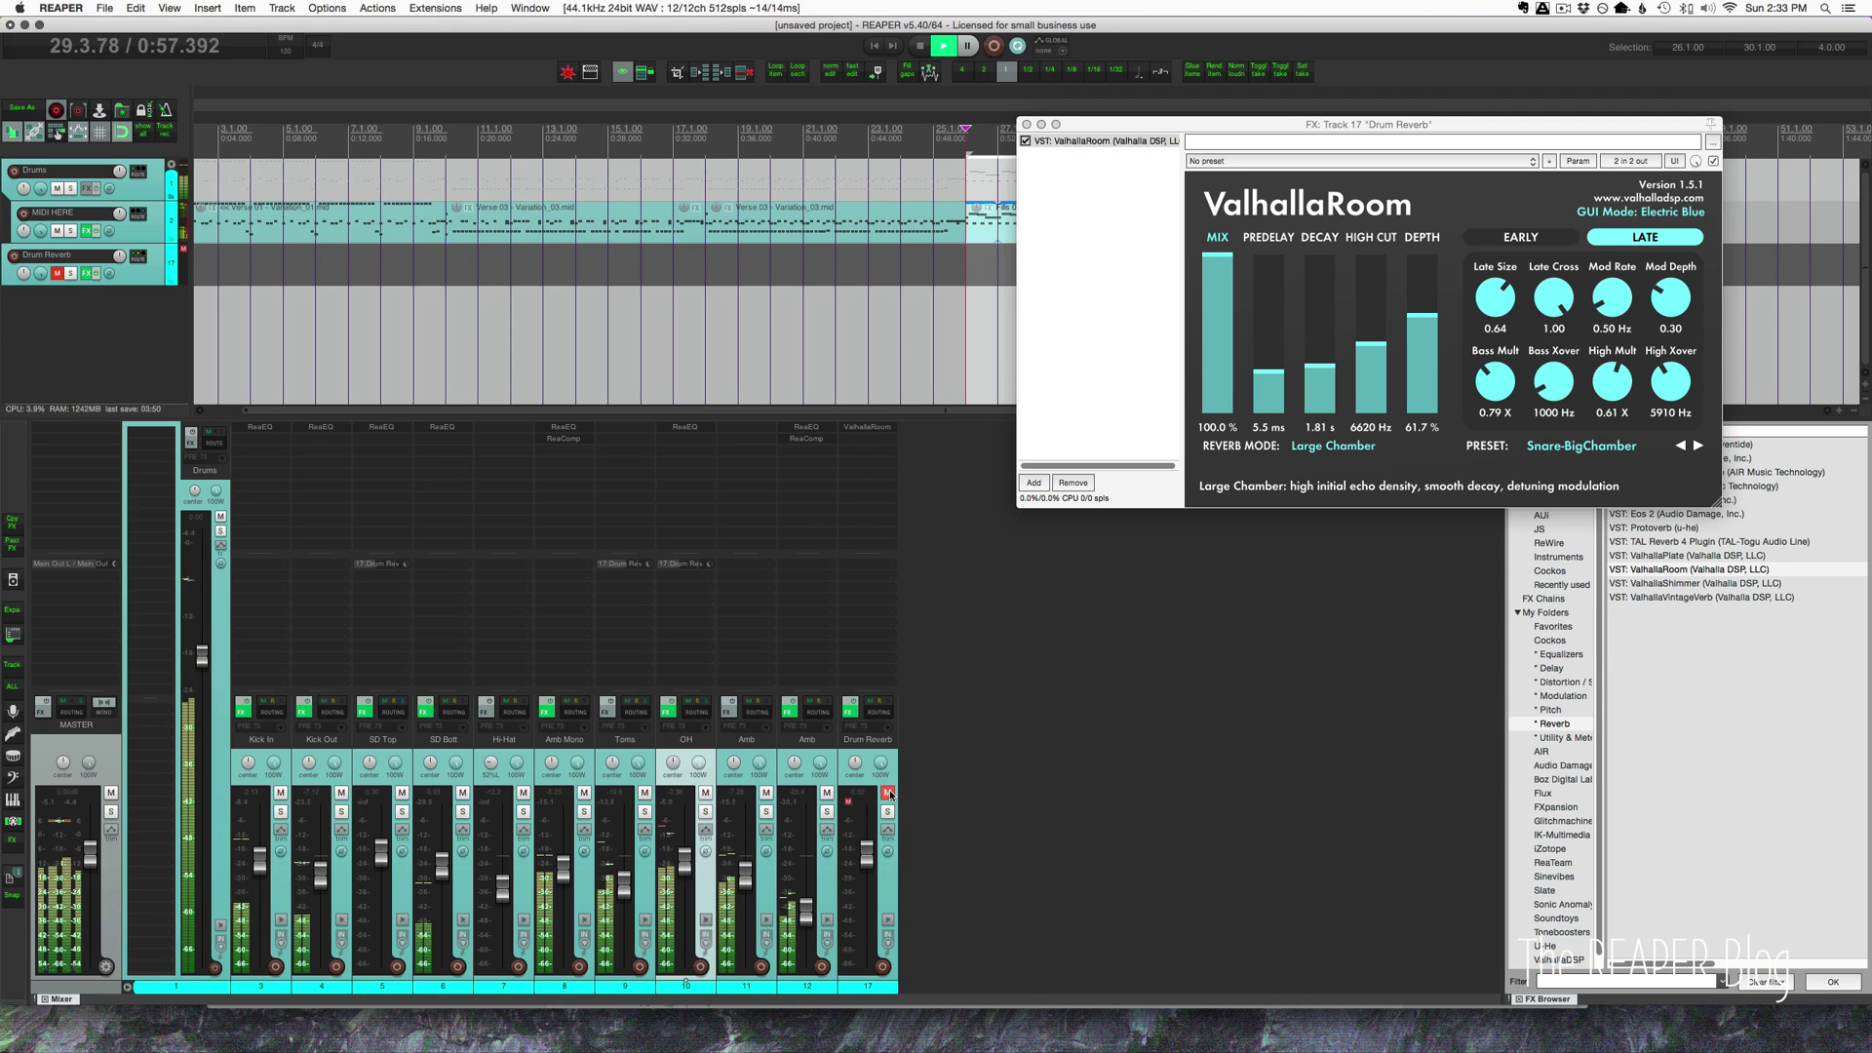
click(888, 794)
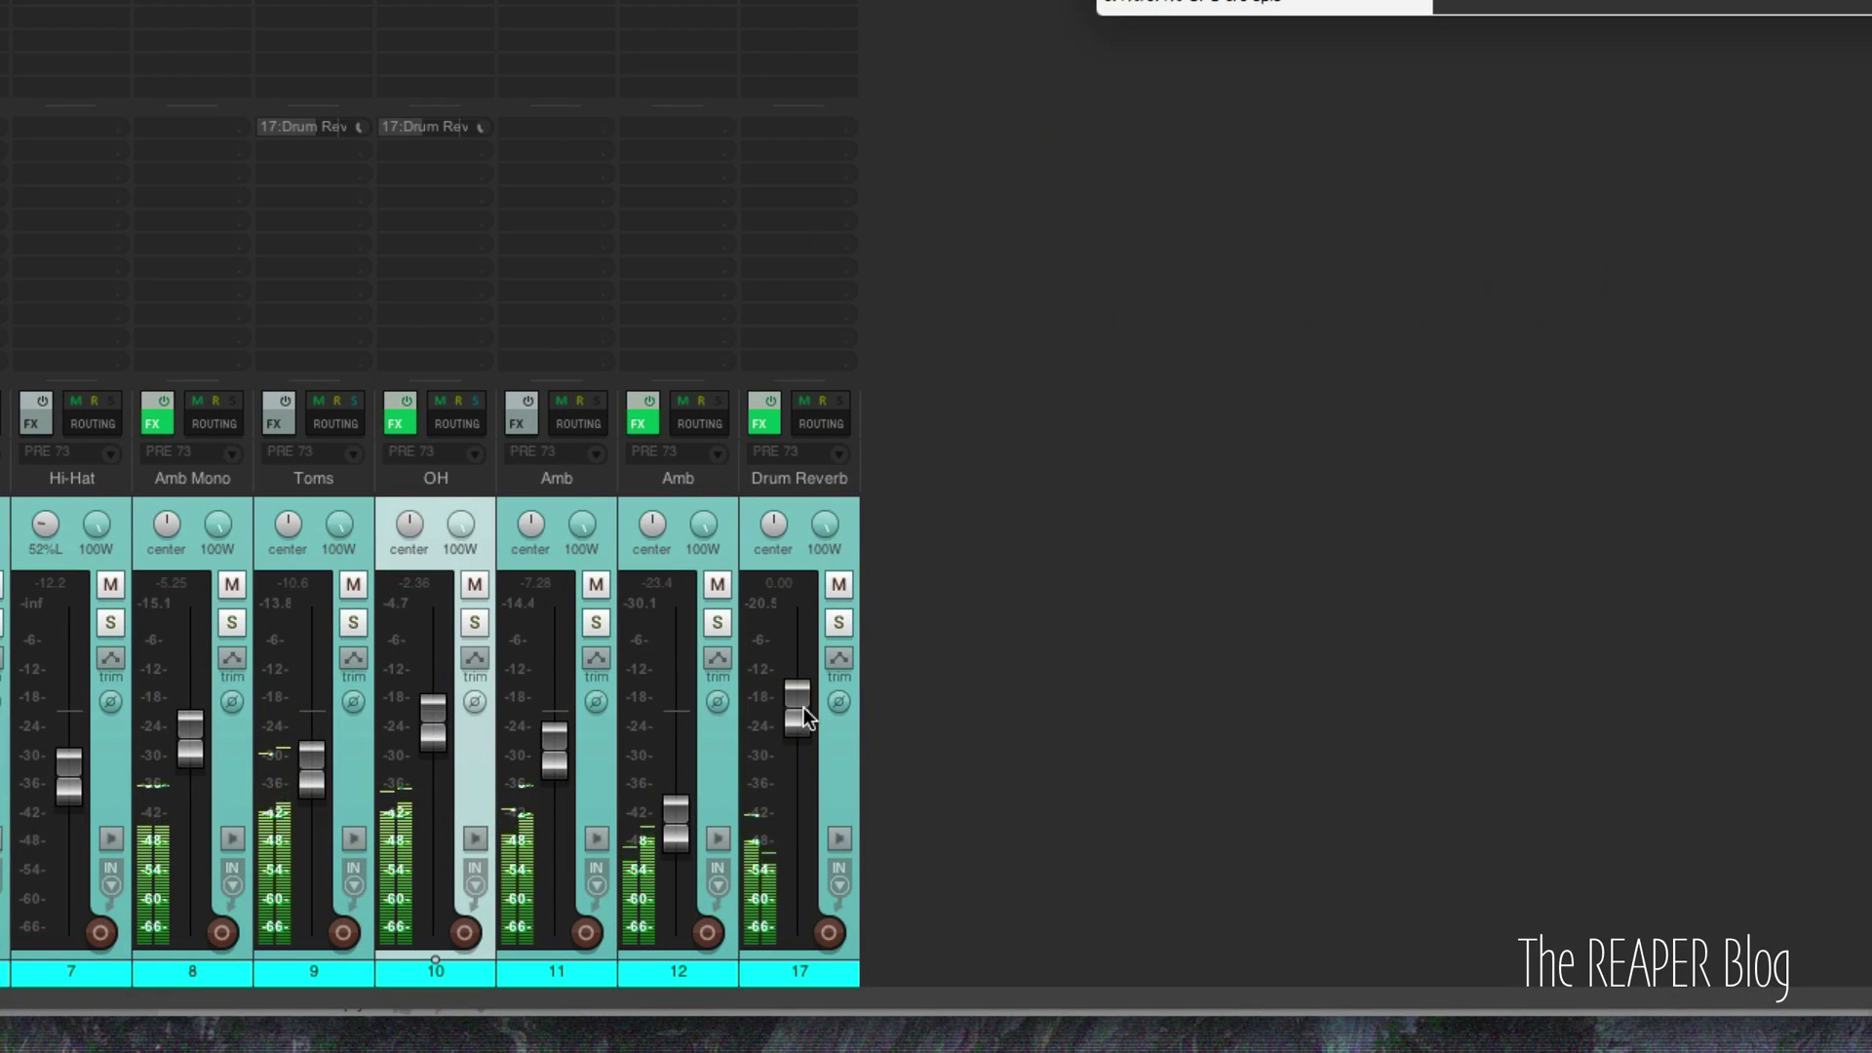
drag(805, 718, 802, 741)
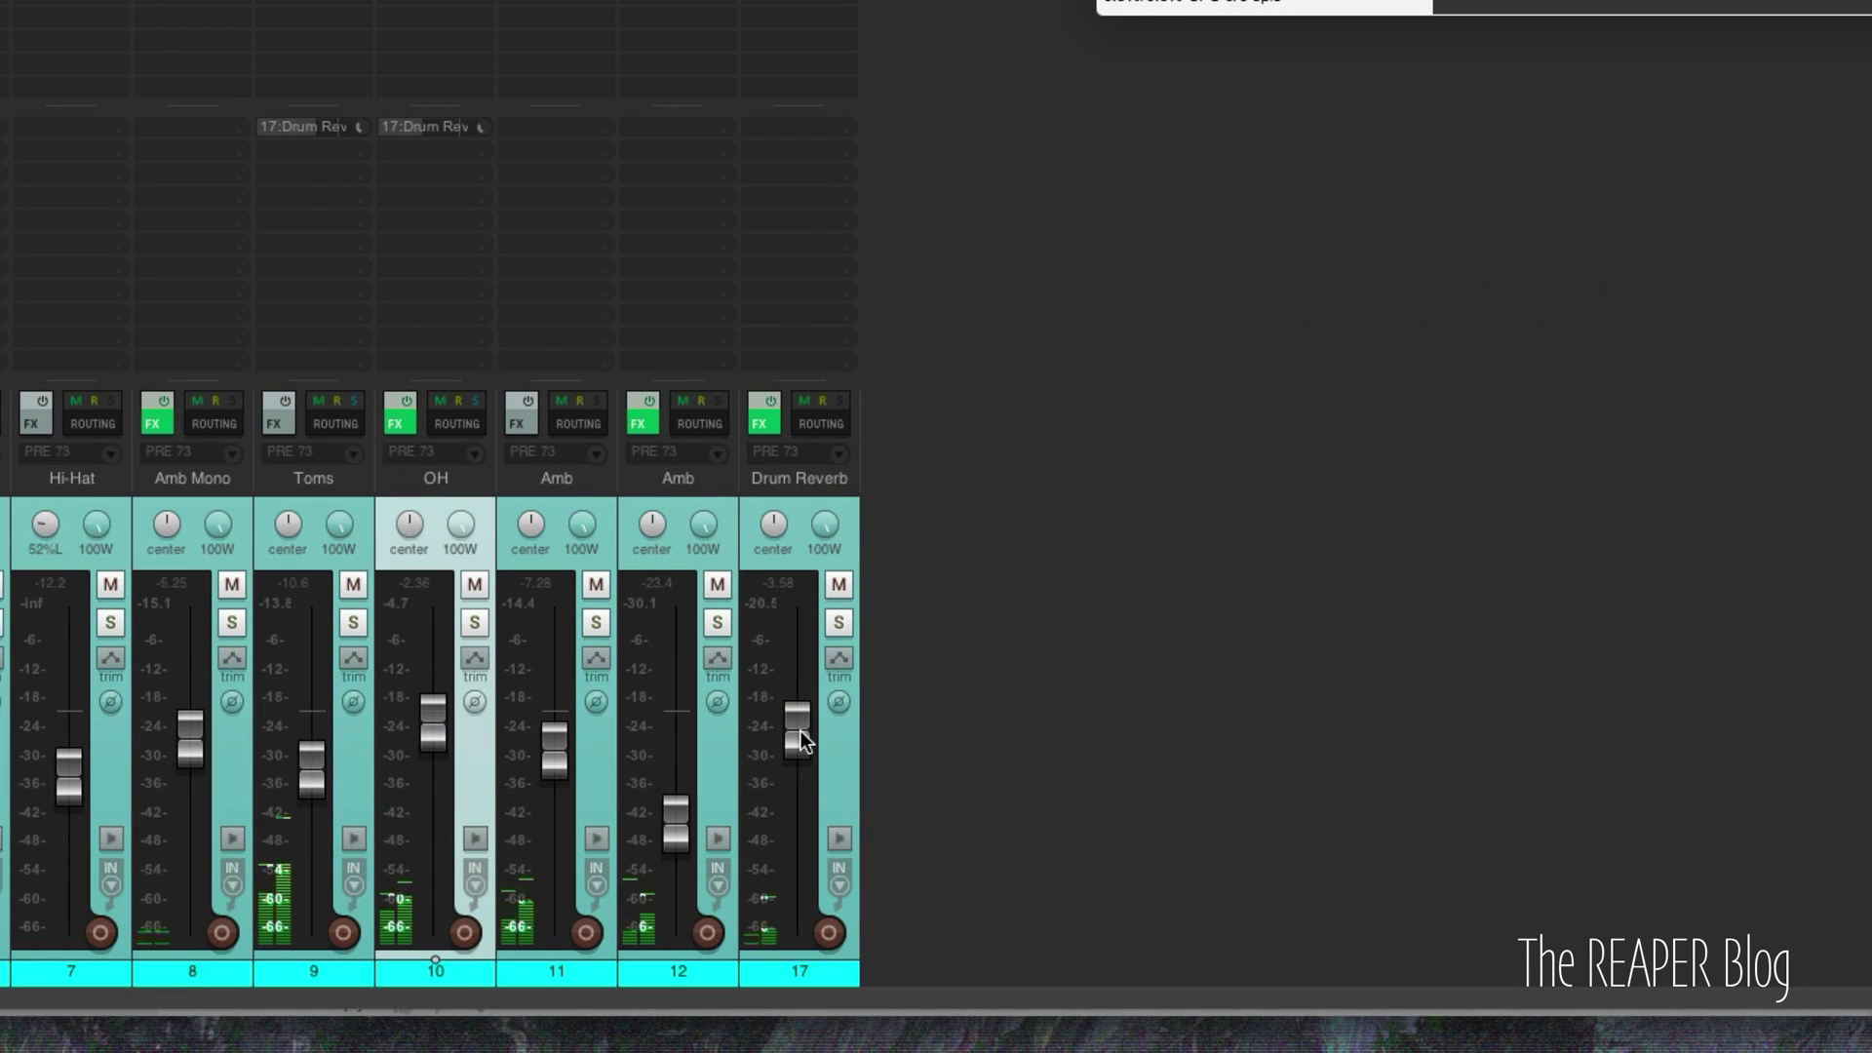
click(945, 724)
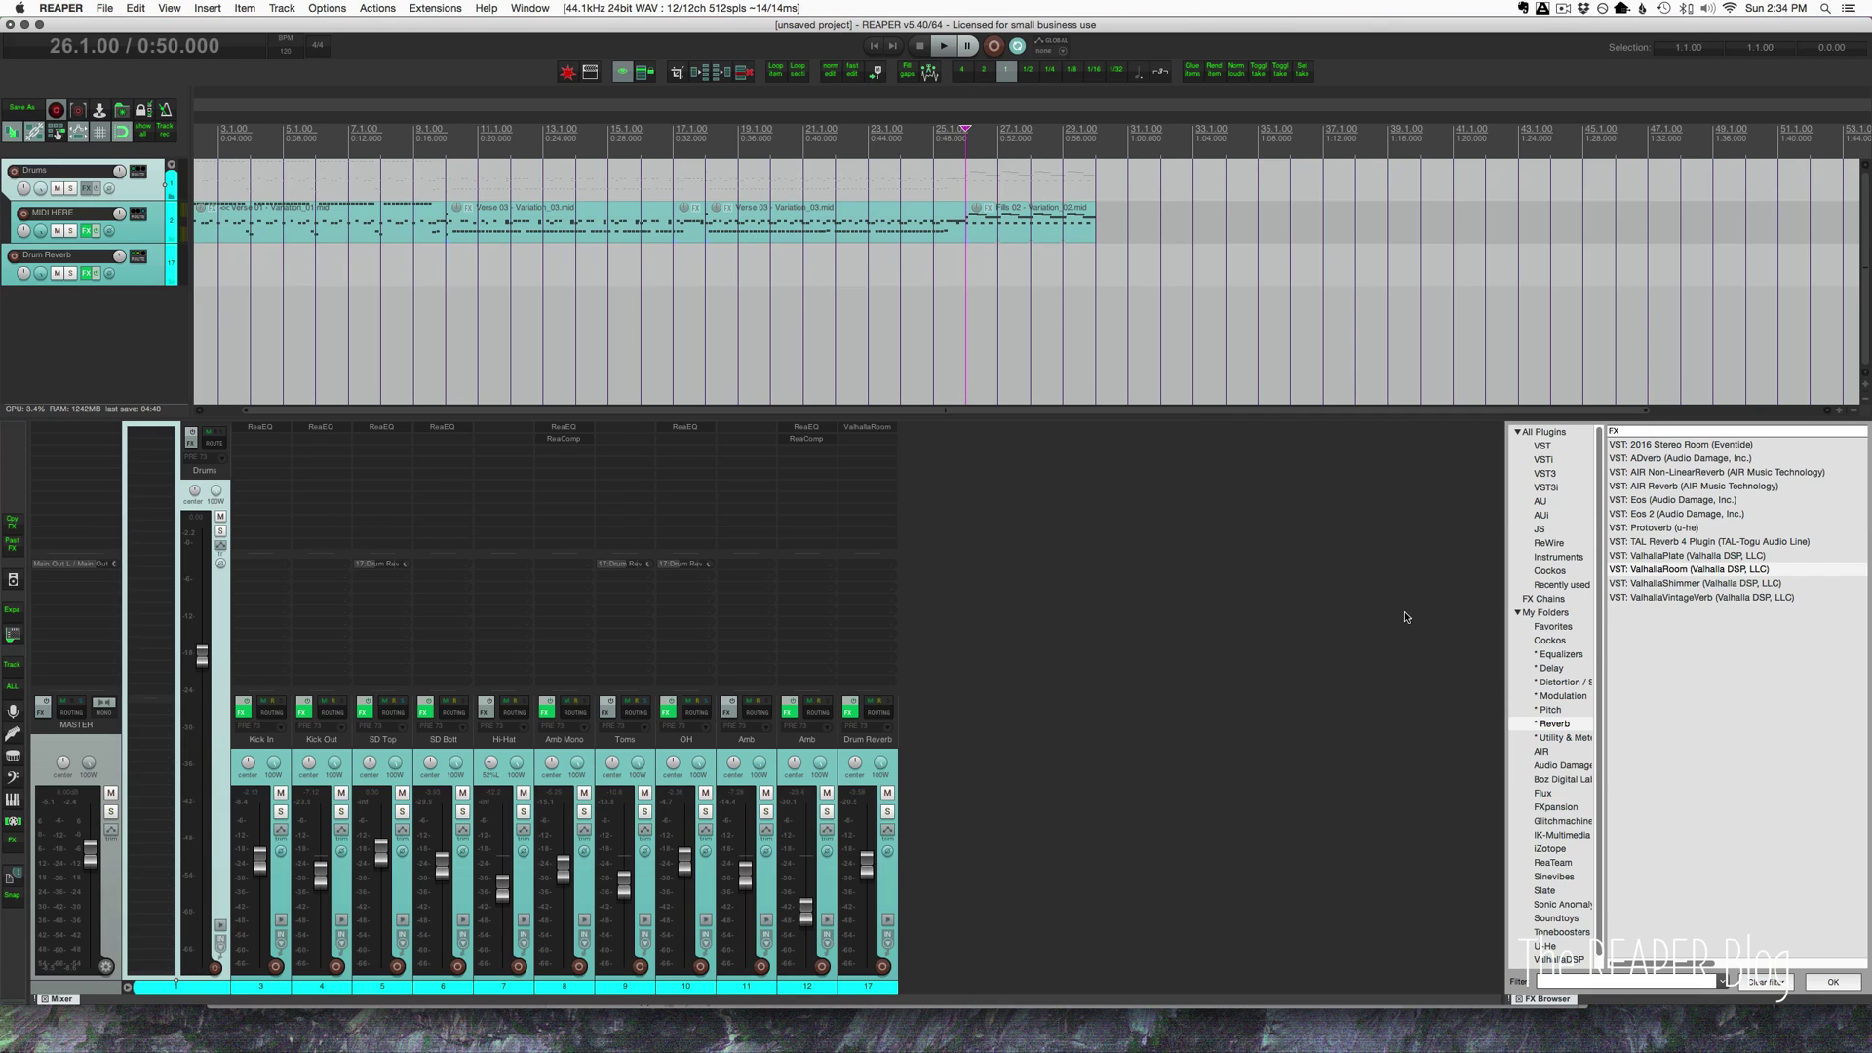
- Add JS: Saturation from the Distortion folder to the Drums folder track
click(1555, 681)
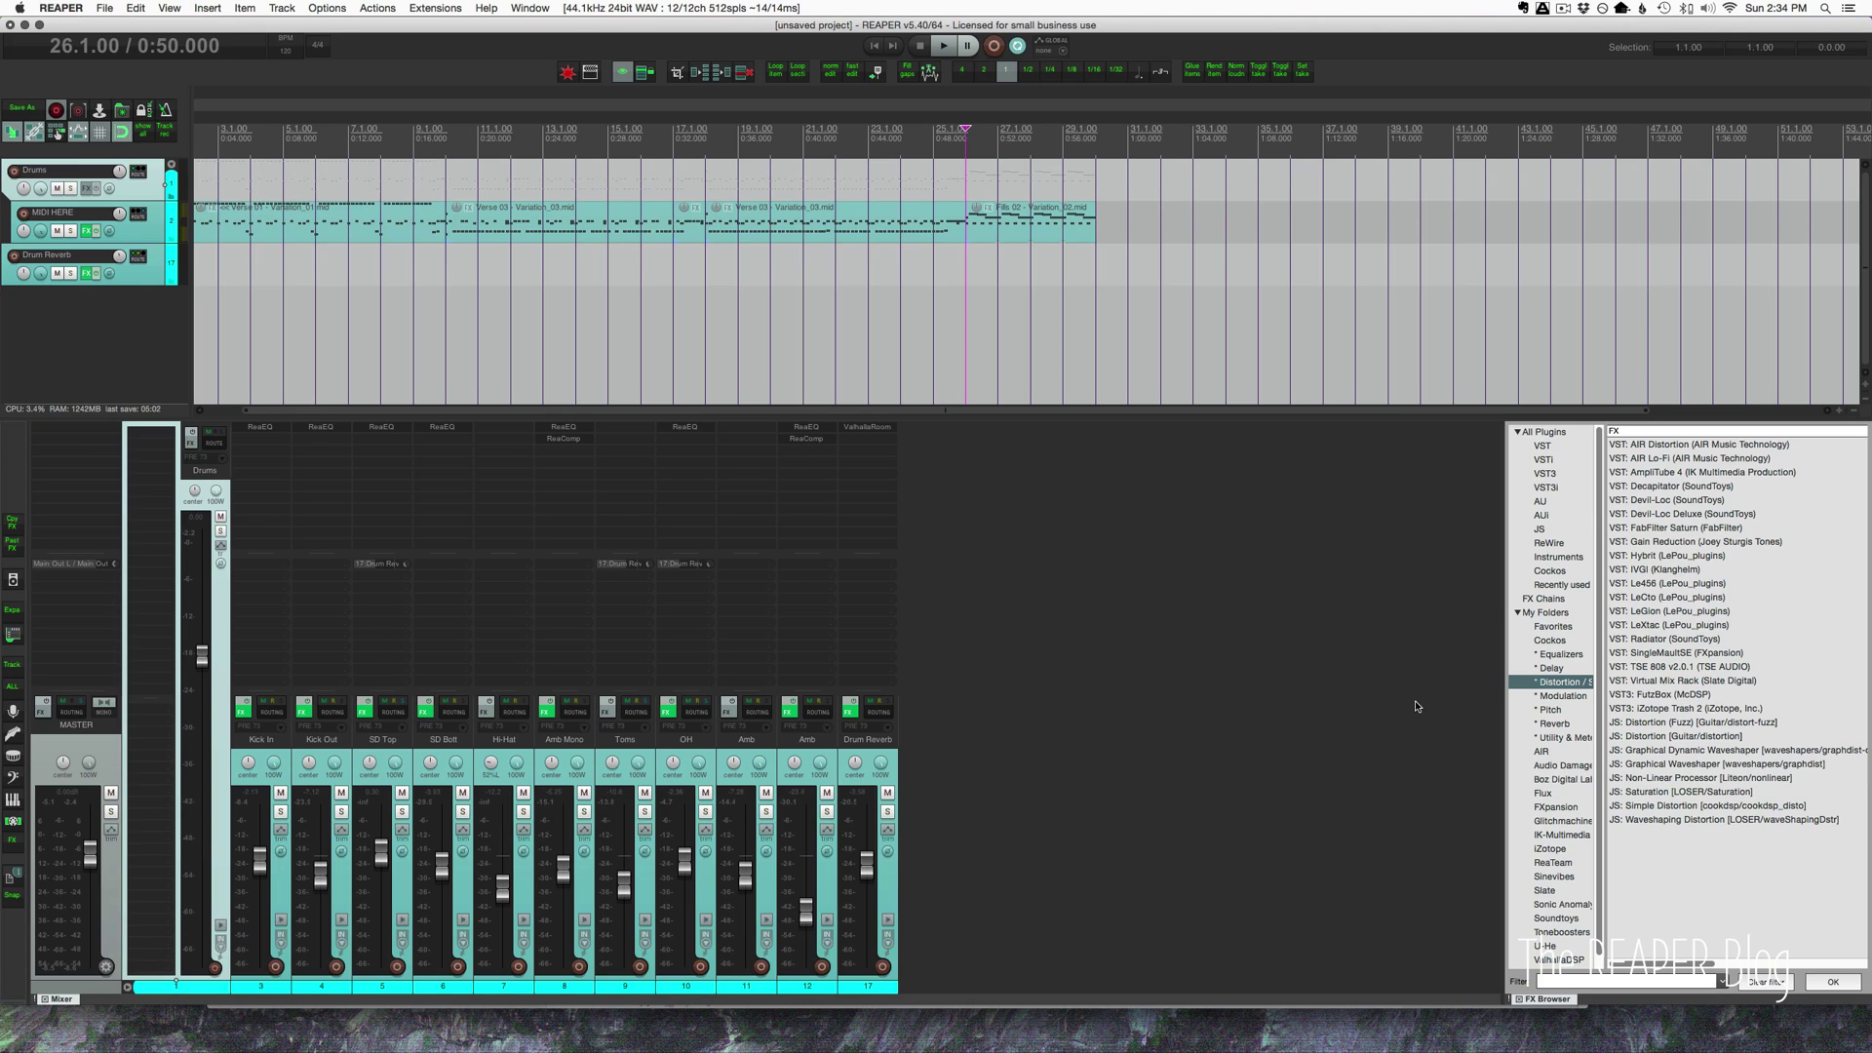
click(1644, 797)
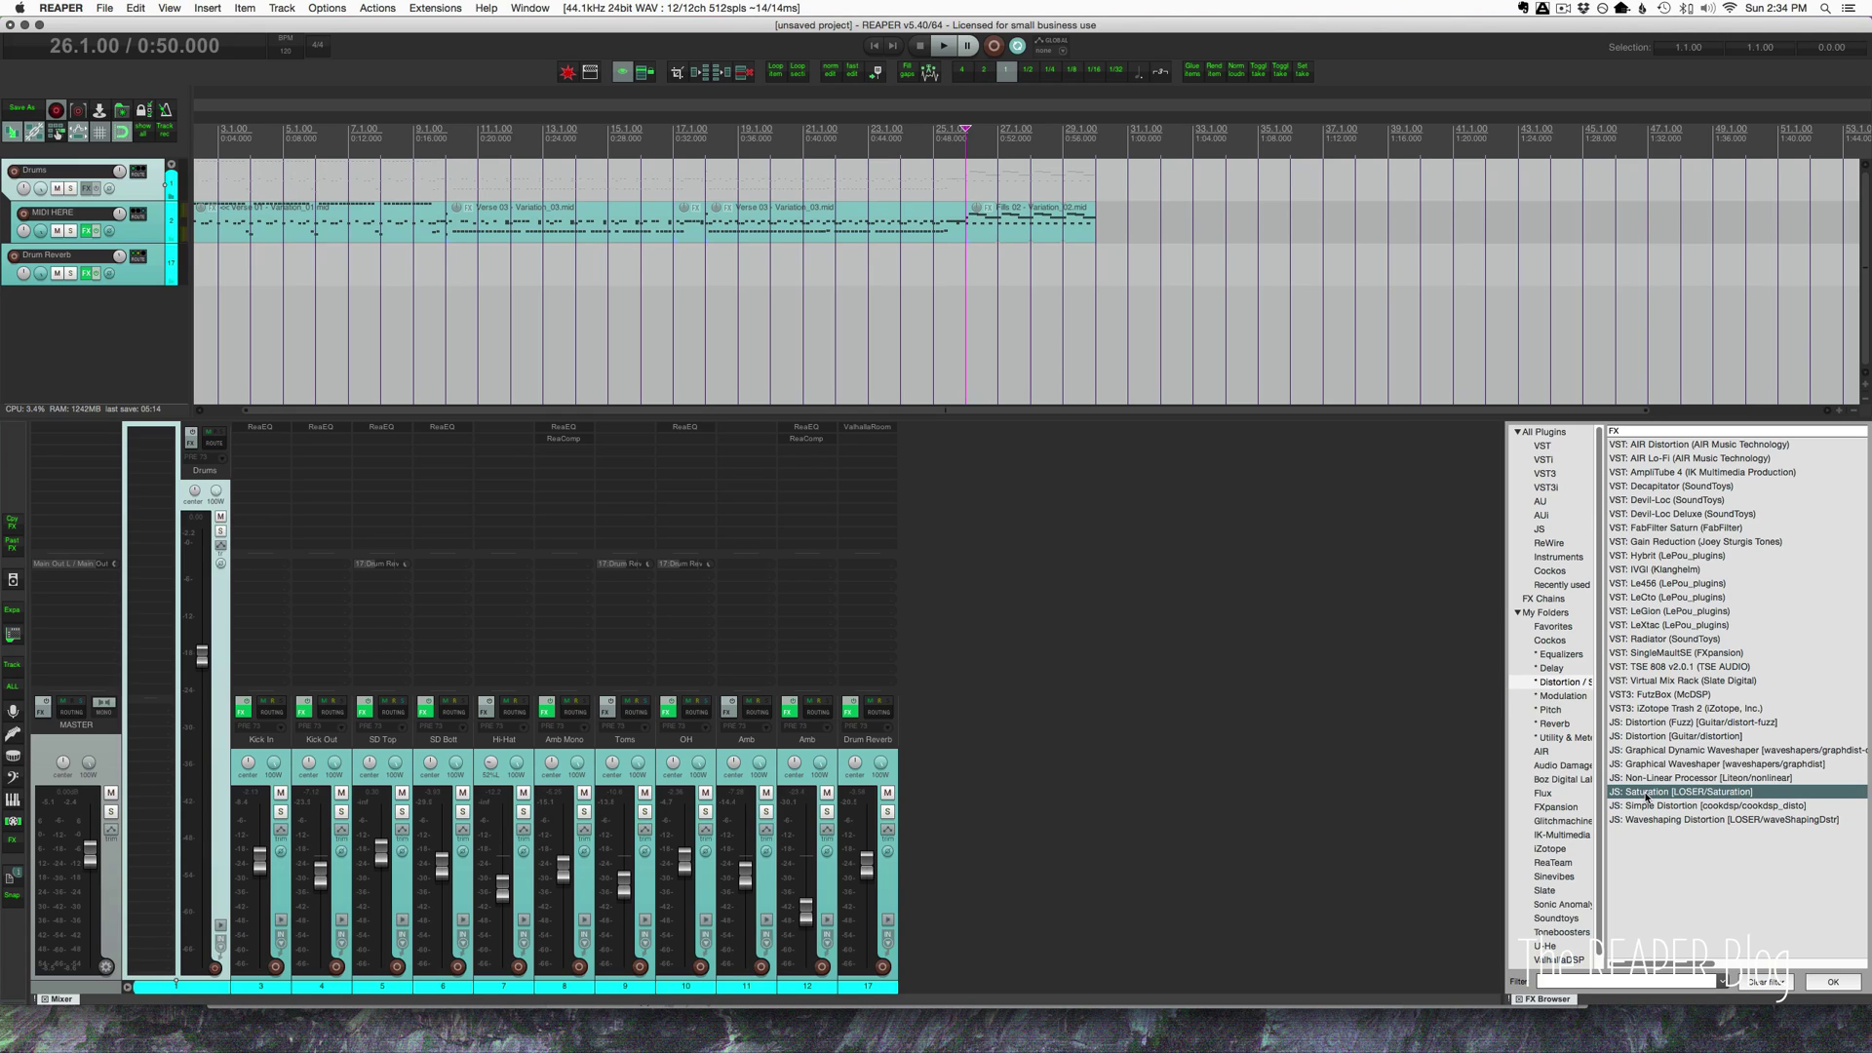
drag(1647, 796, 163, 451)
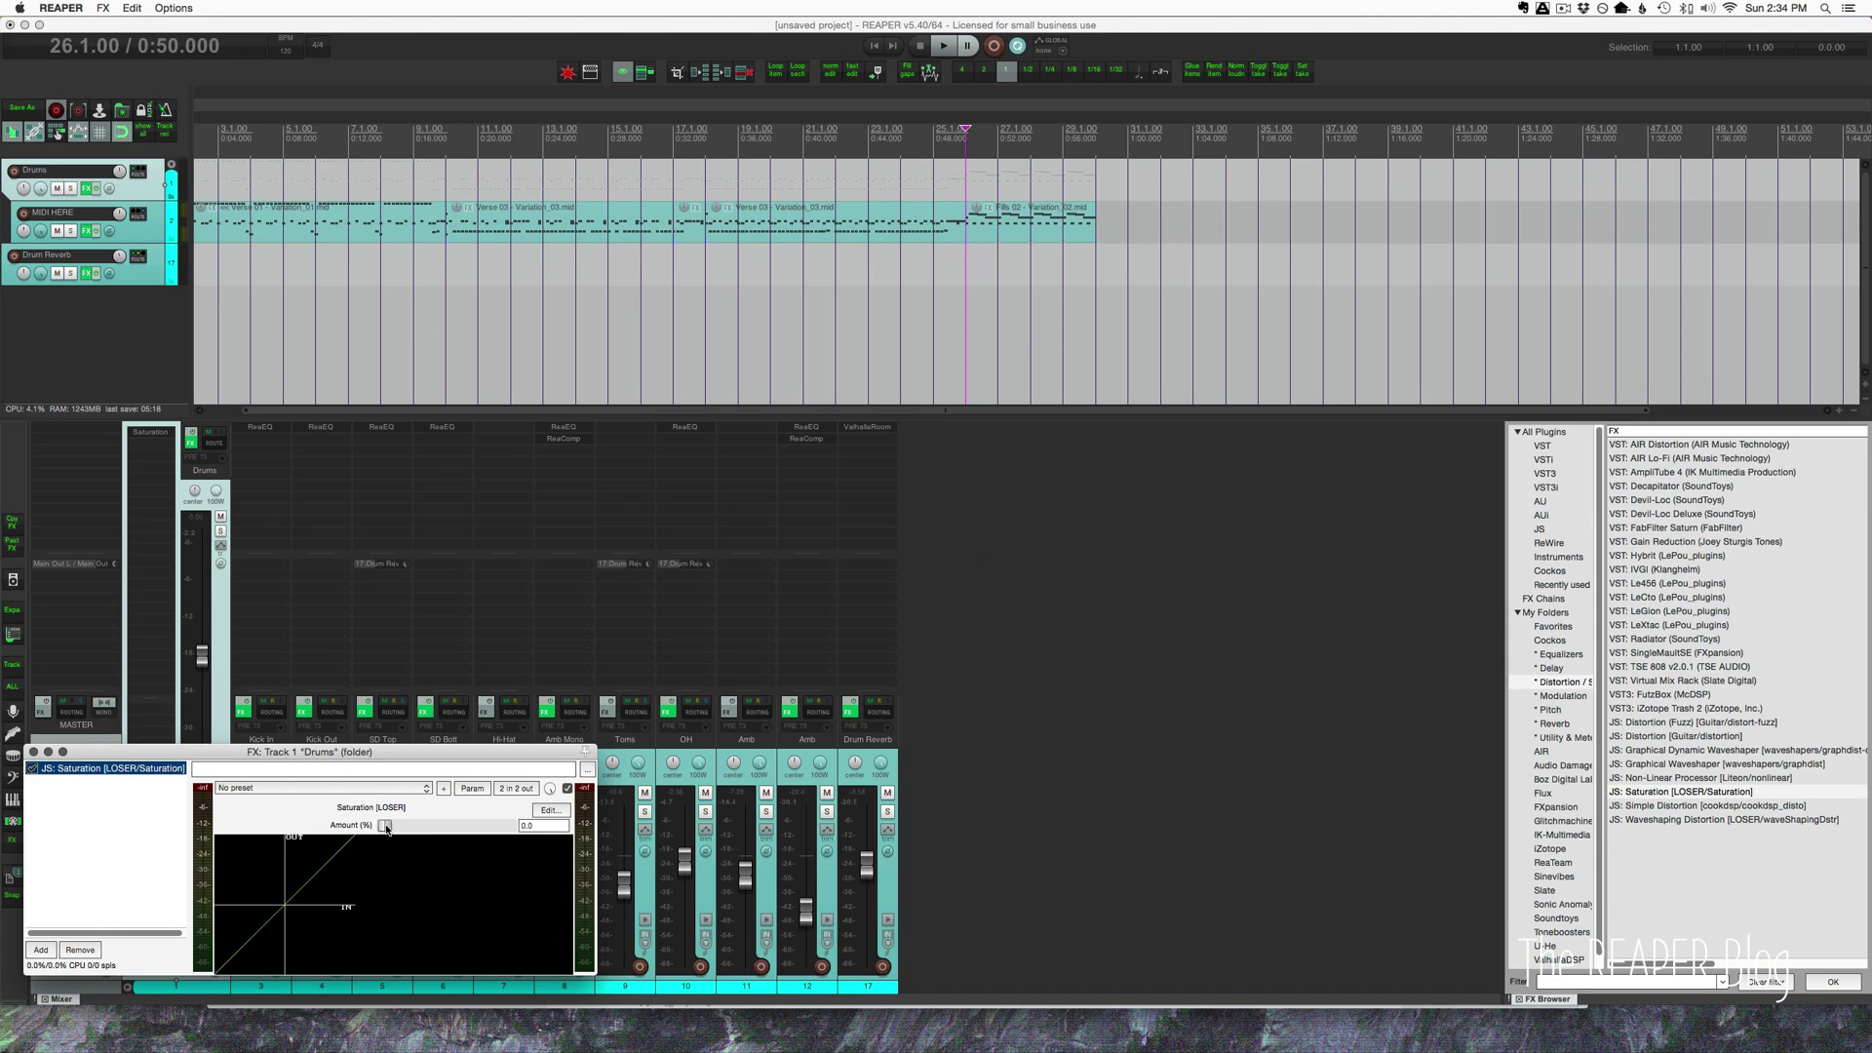
- Set Saturation Amount to 54 and compare it against bypass during playback, leaving it engaged
drag(386, 827, 453, 831)
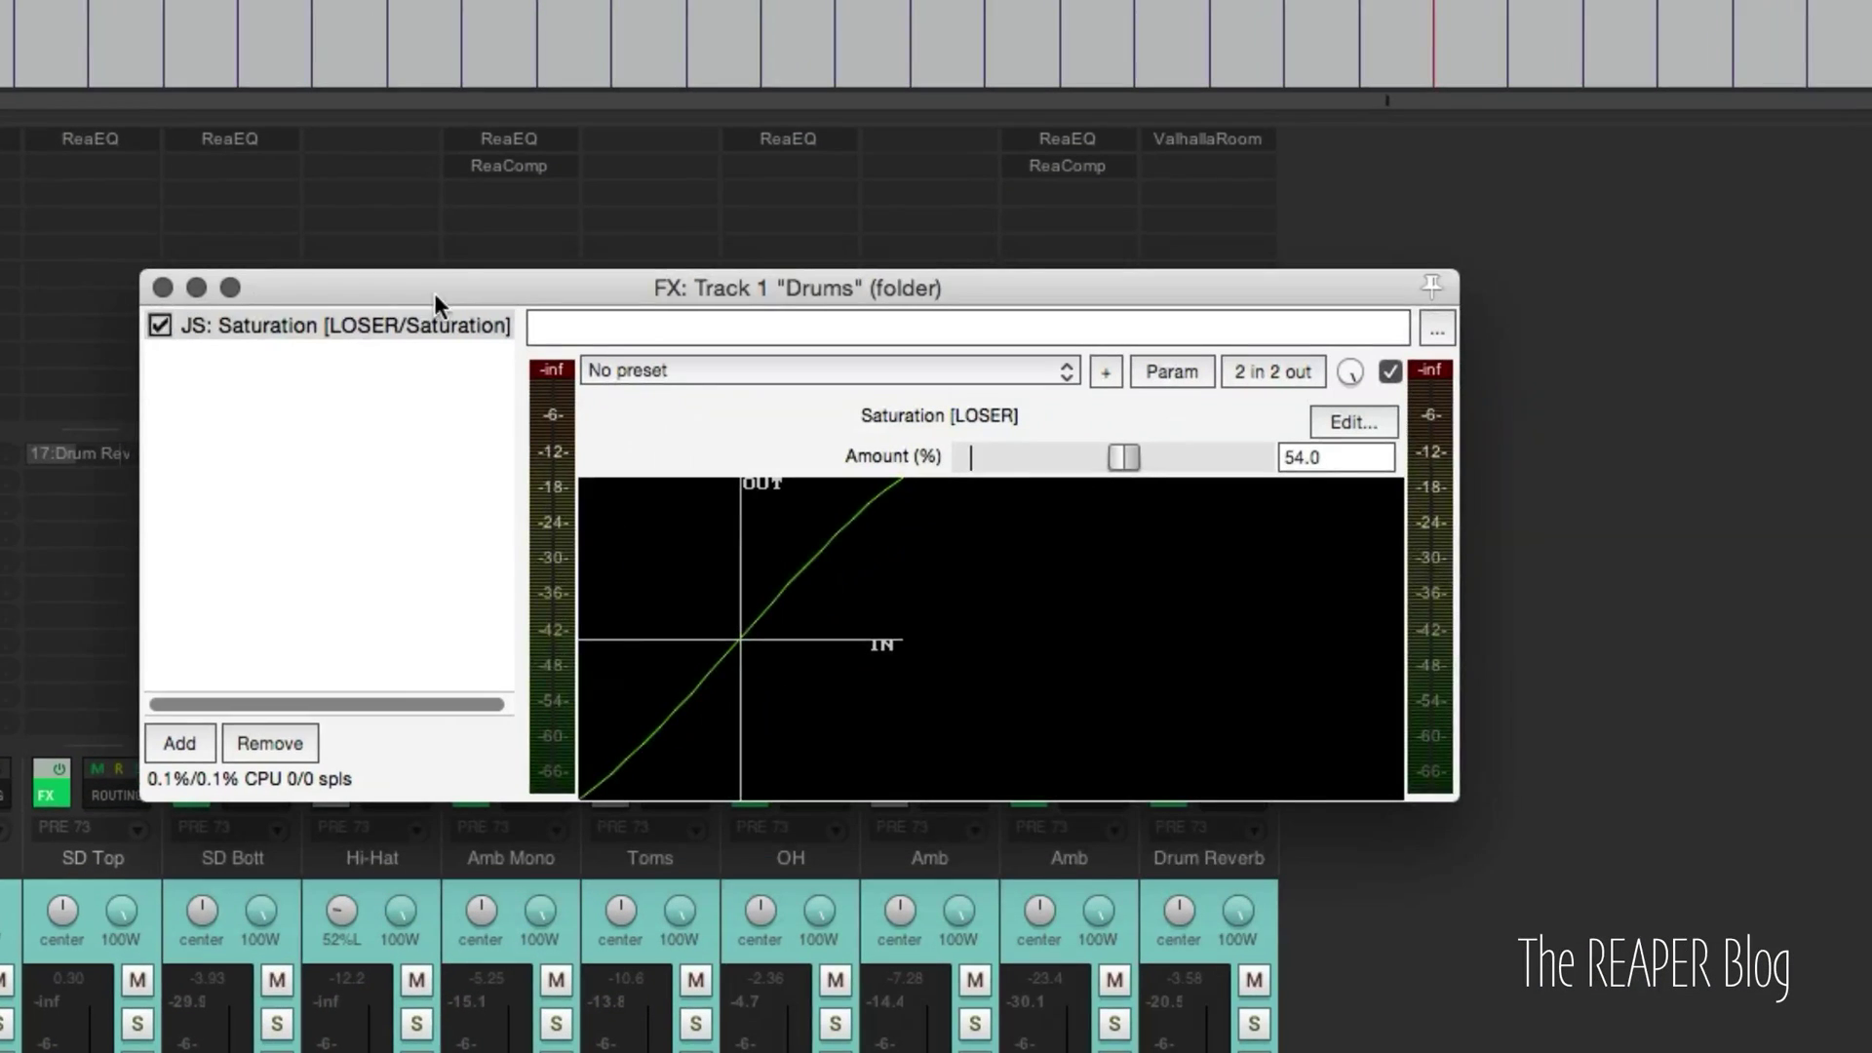
key(space)
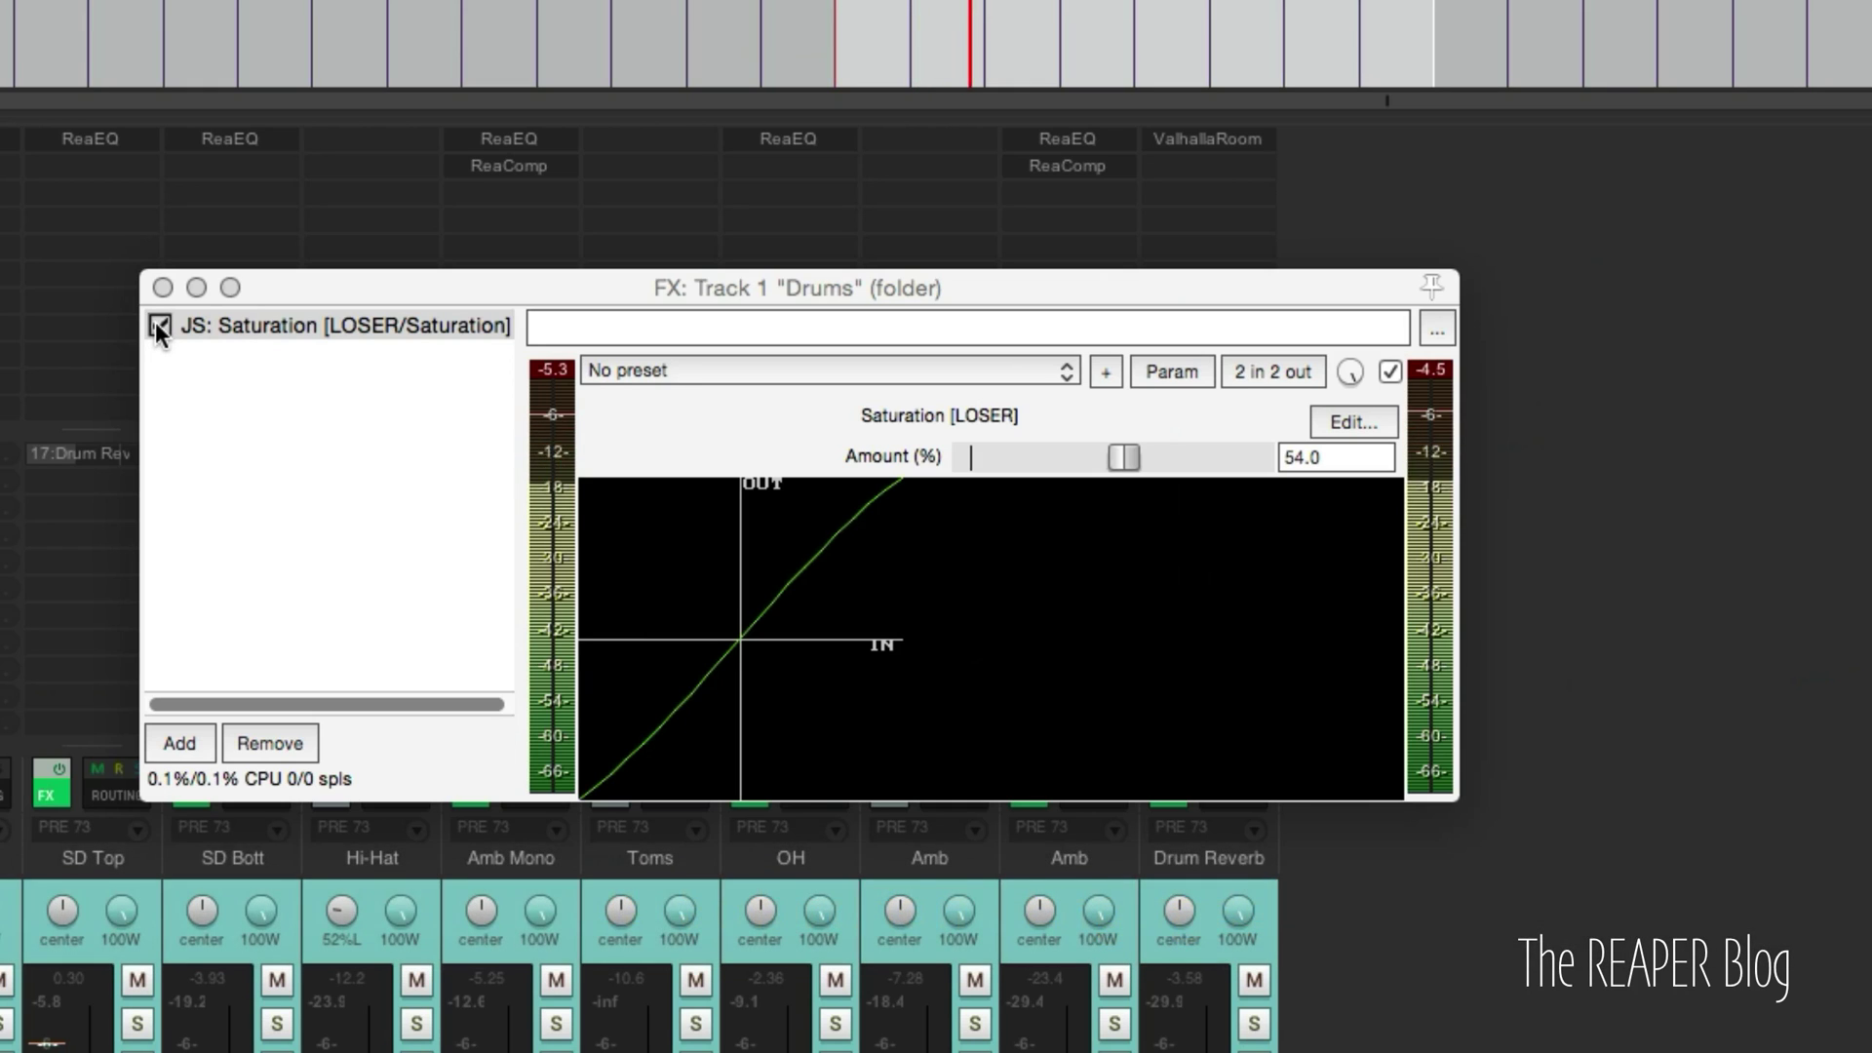
click(158, 324)
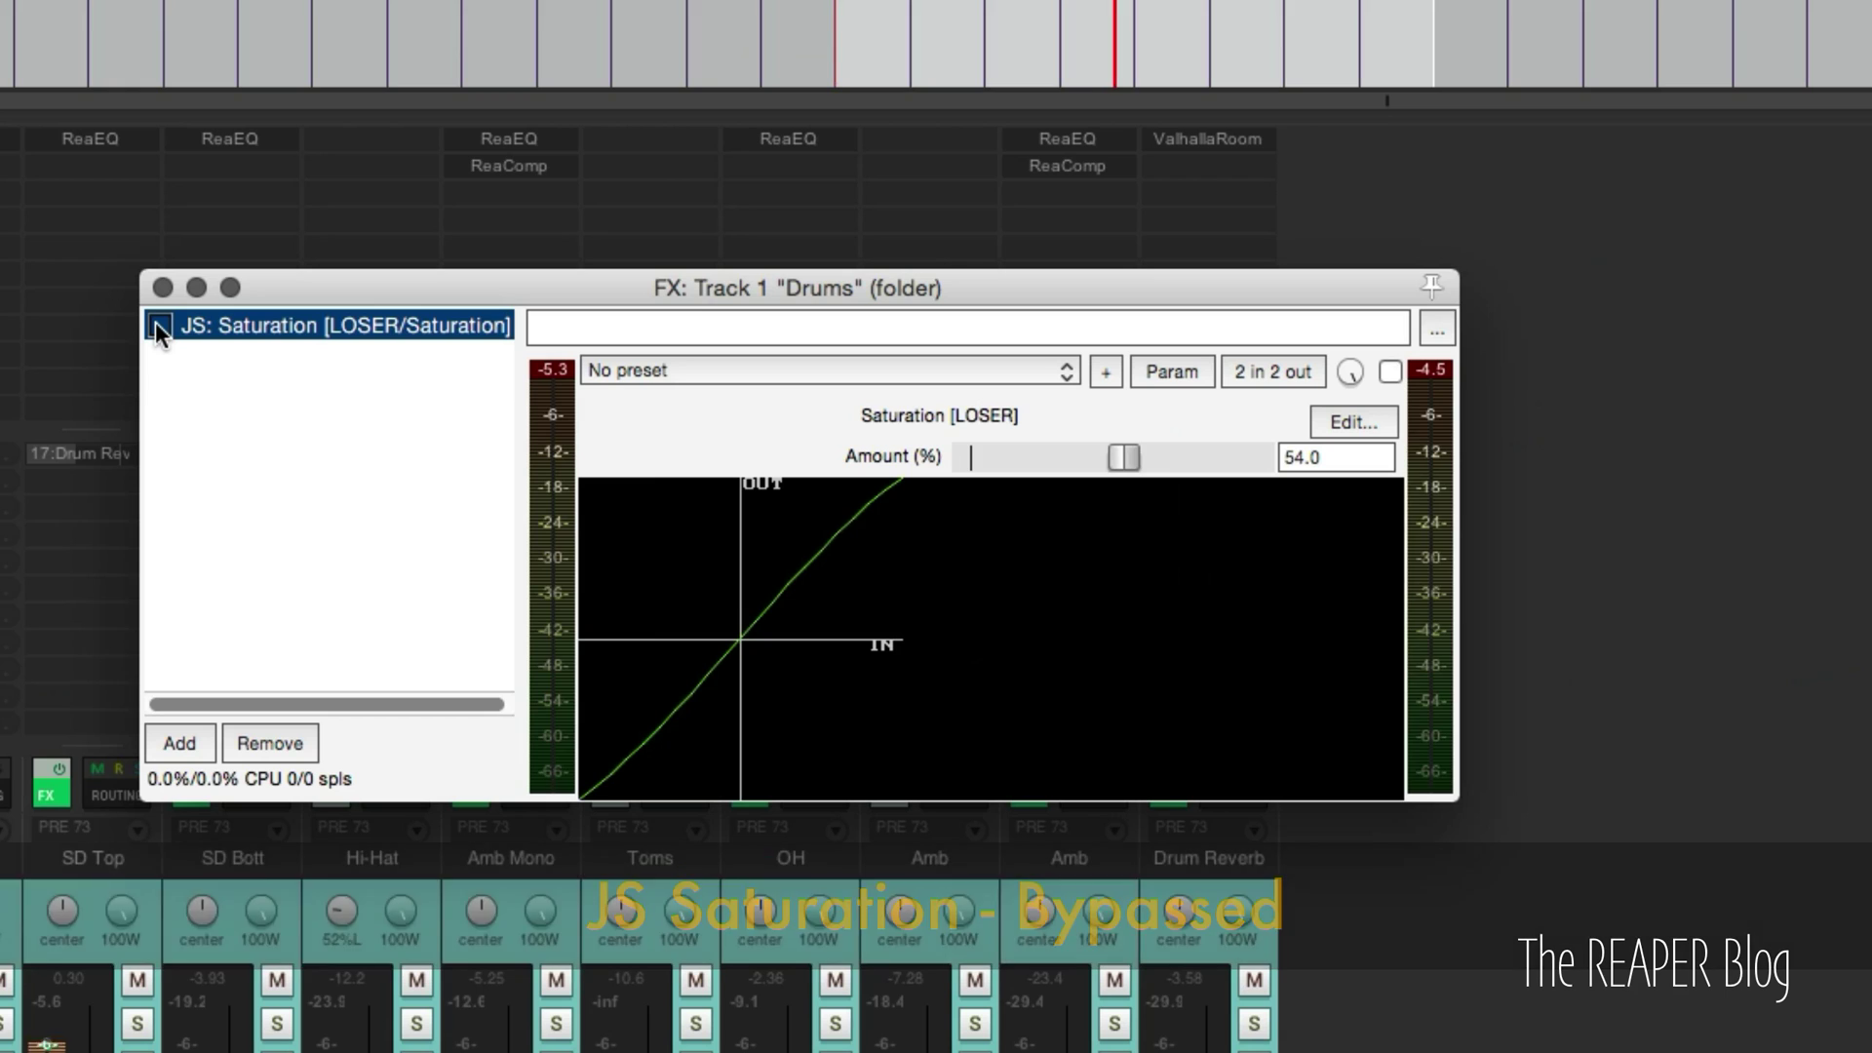
click(158, 325)
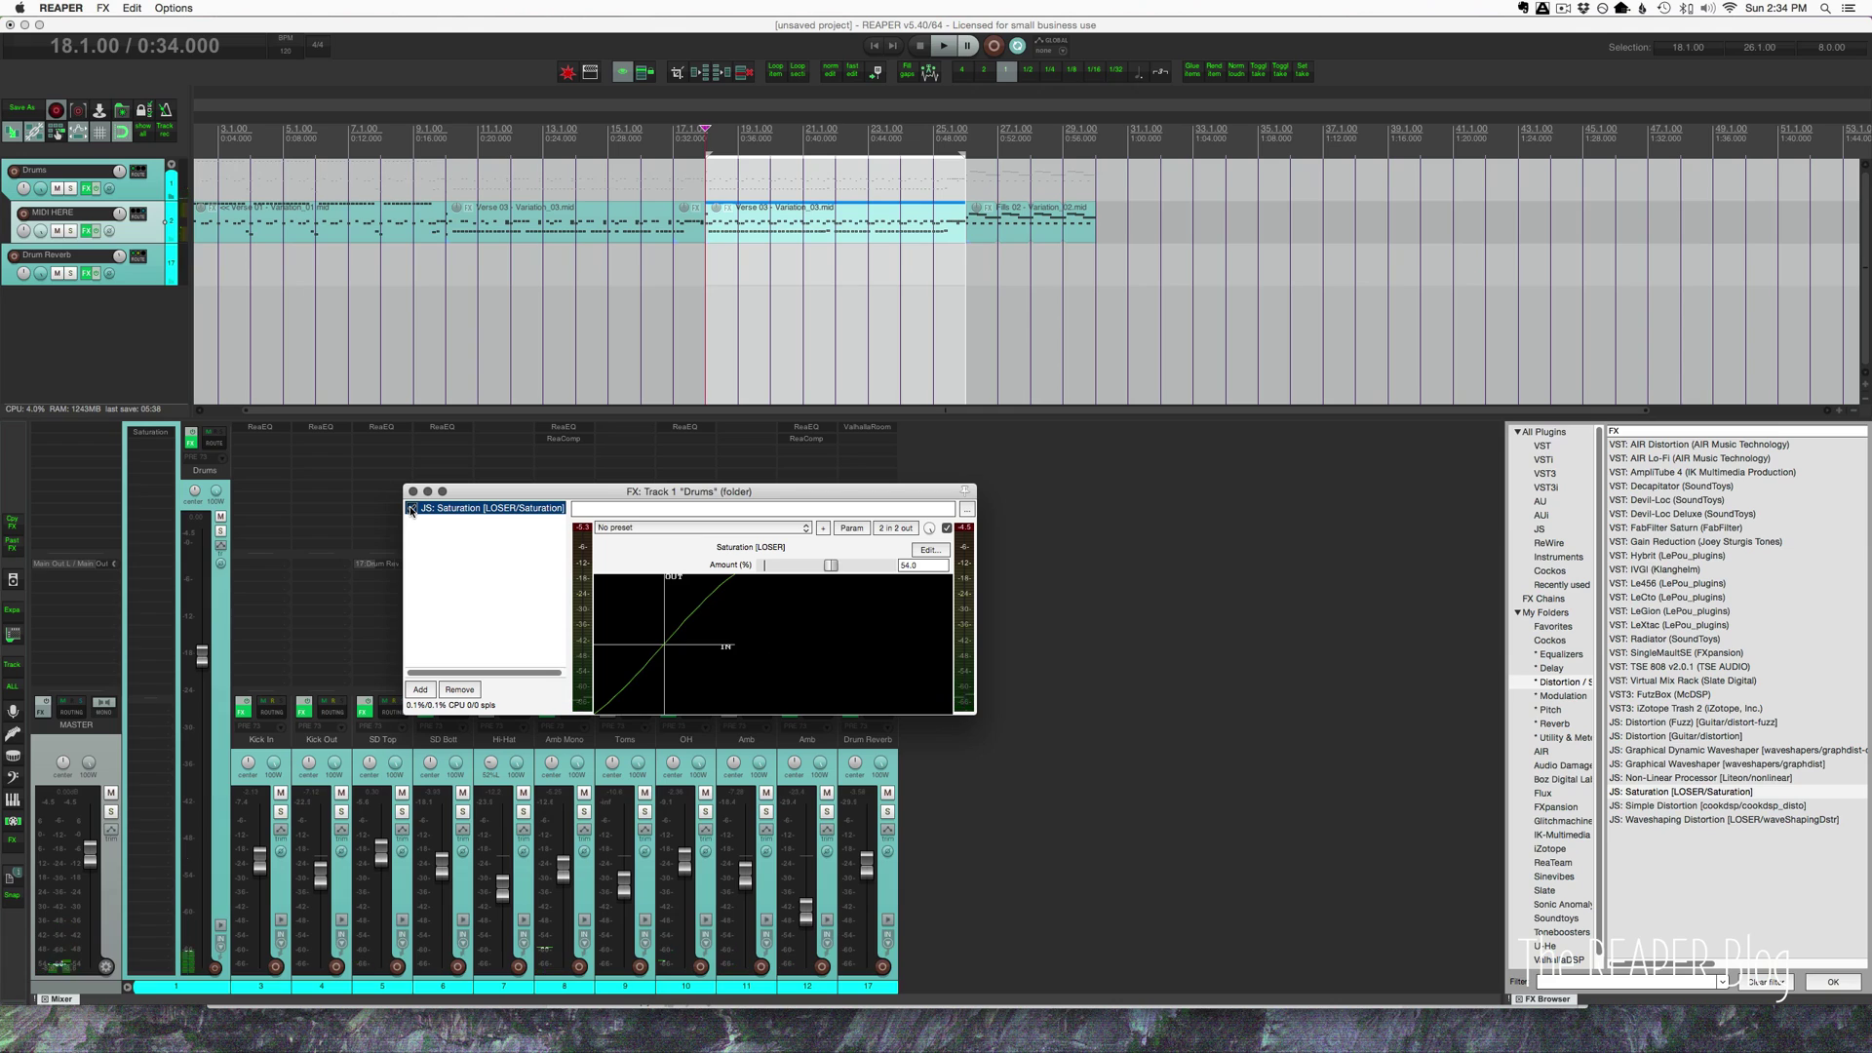
drag(459, 498, 657, 506)
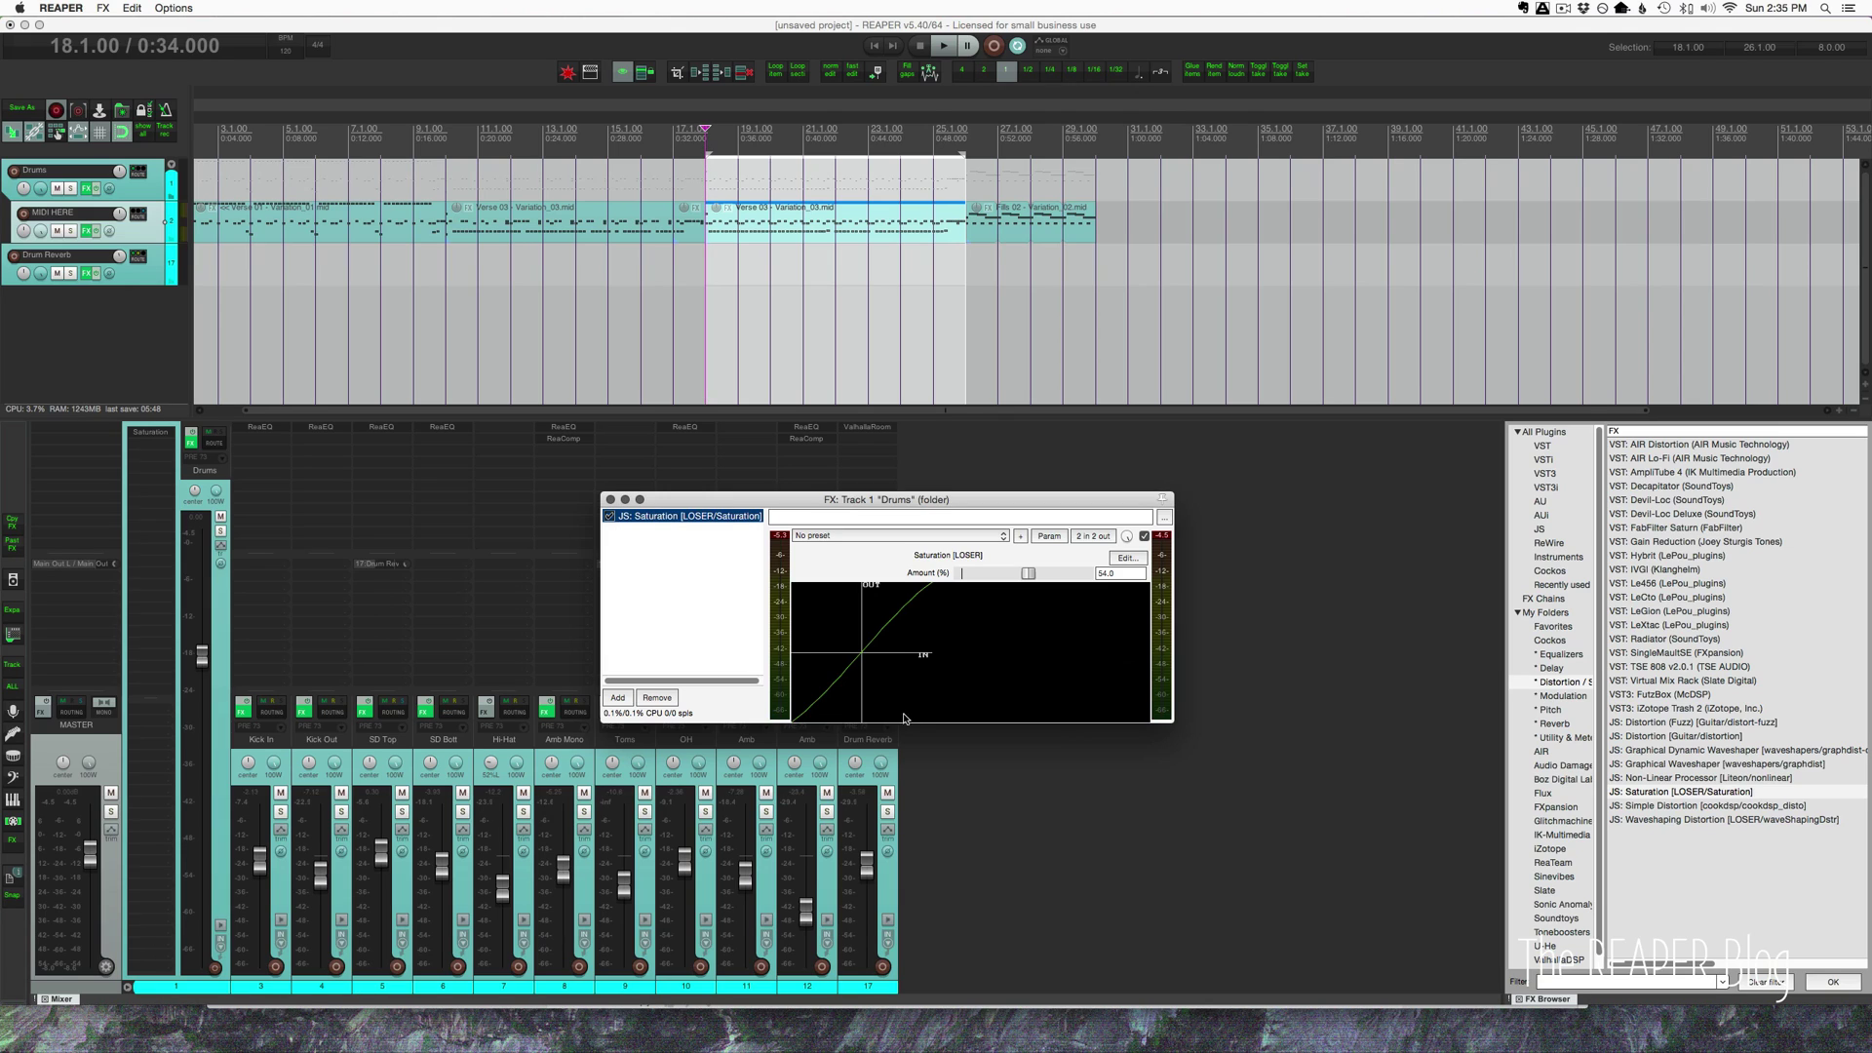
- Add ReaComp with the SSL Slamming Drums preset to the Drums folder track
click(1550, 639)
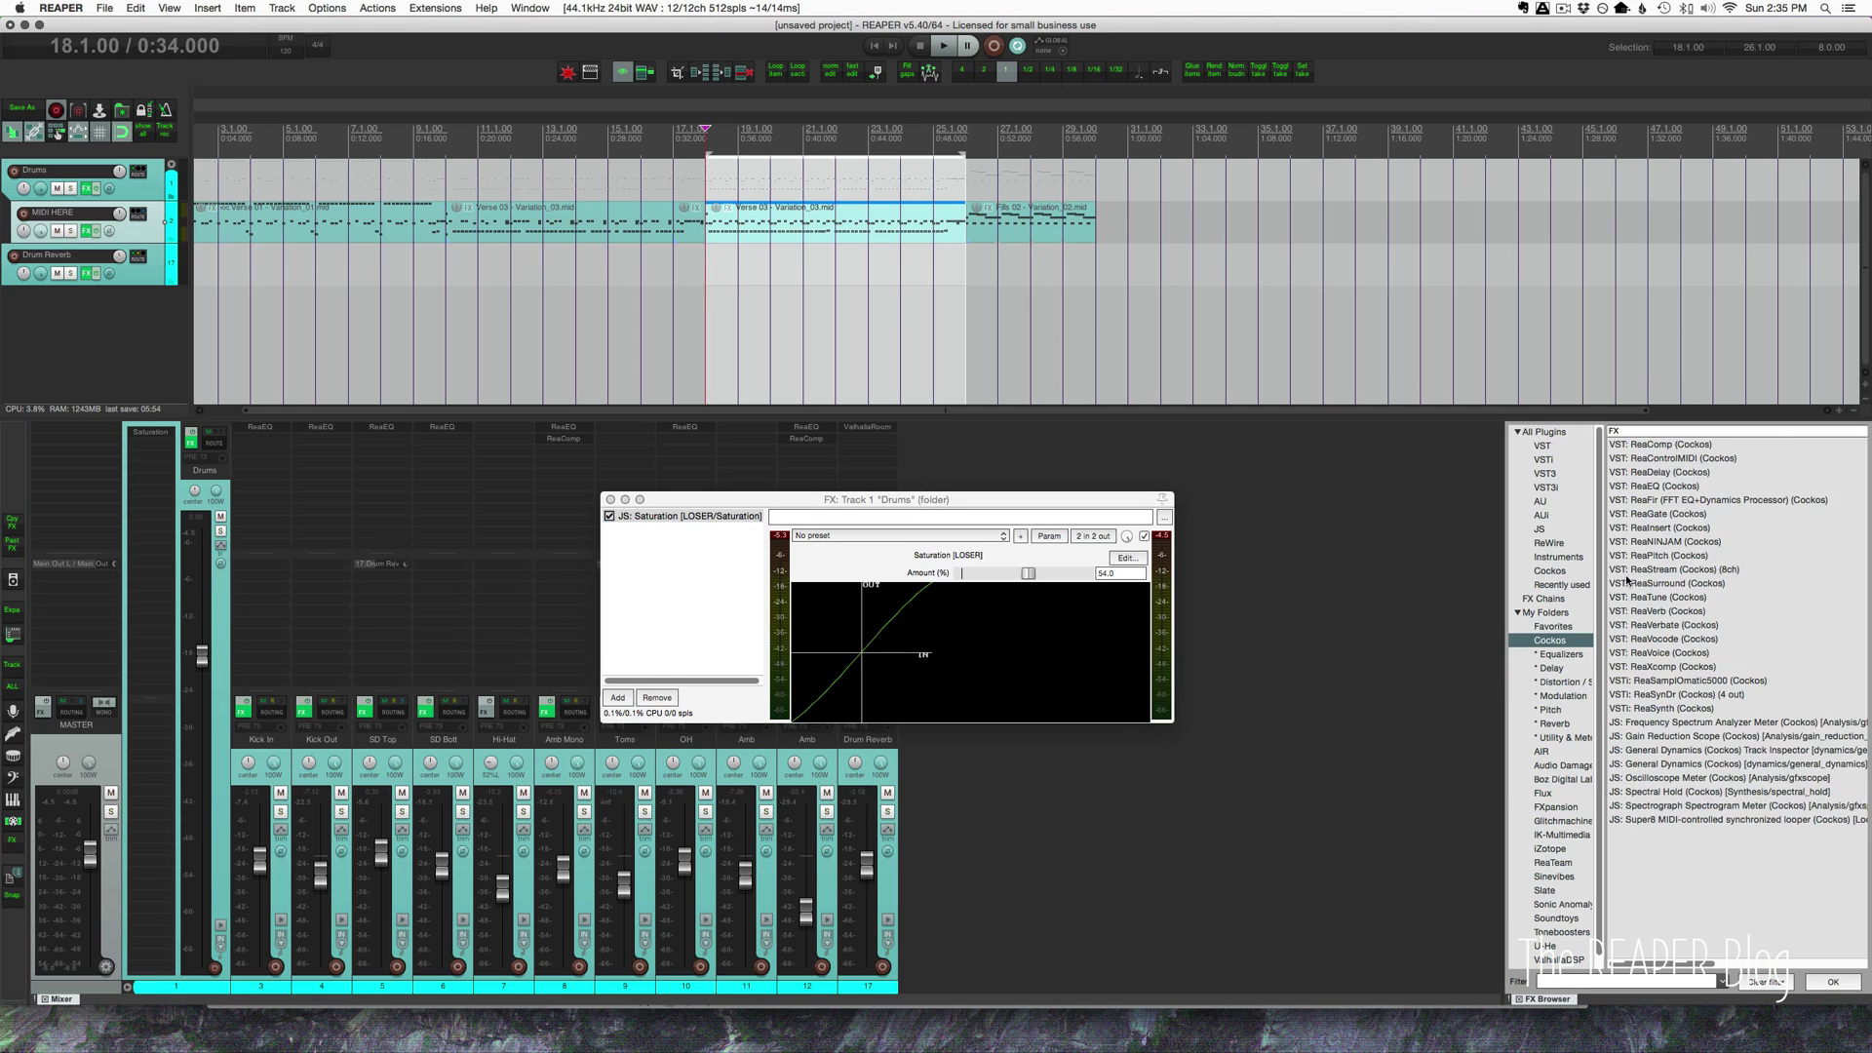
click(1664, 446)
drag(127, 459, 146, 441)
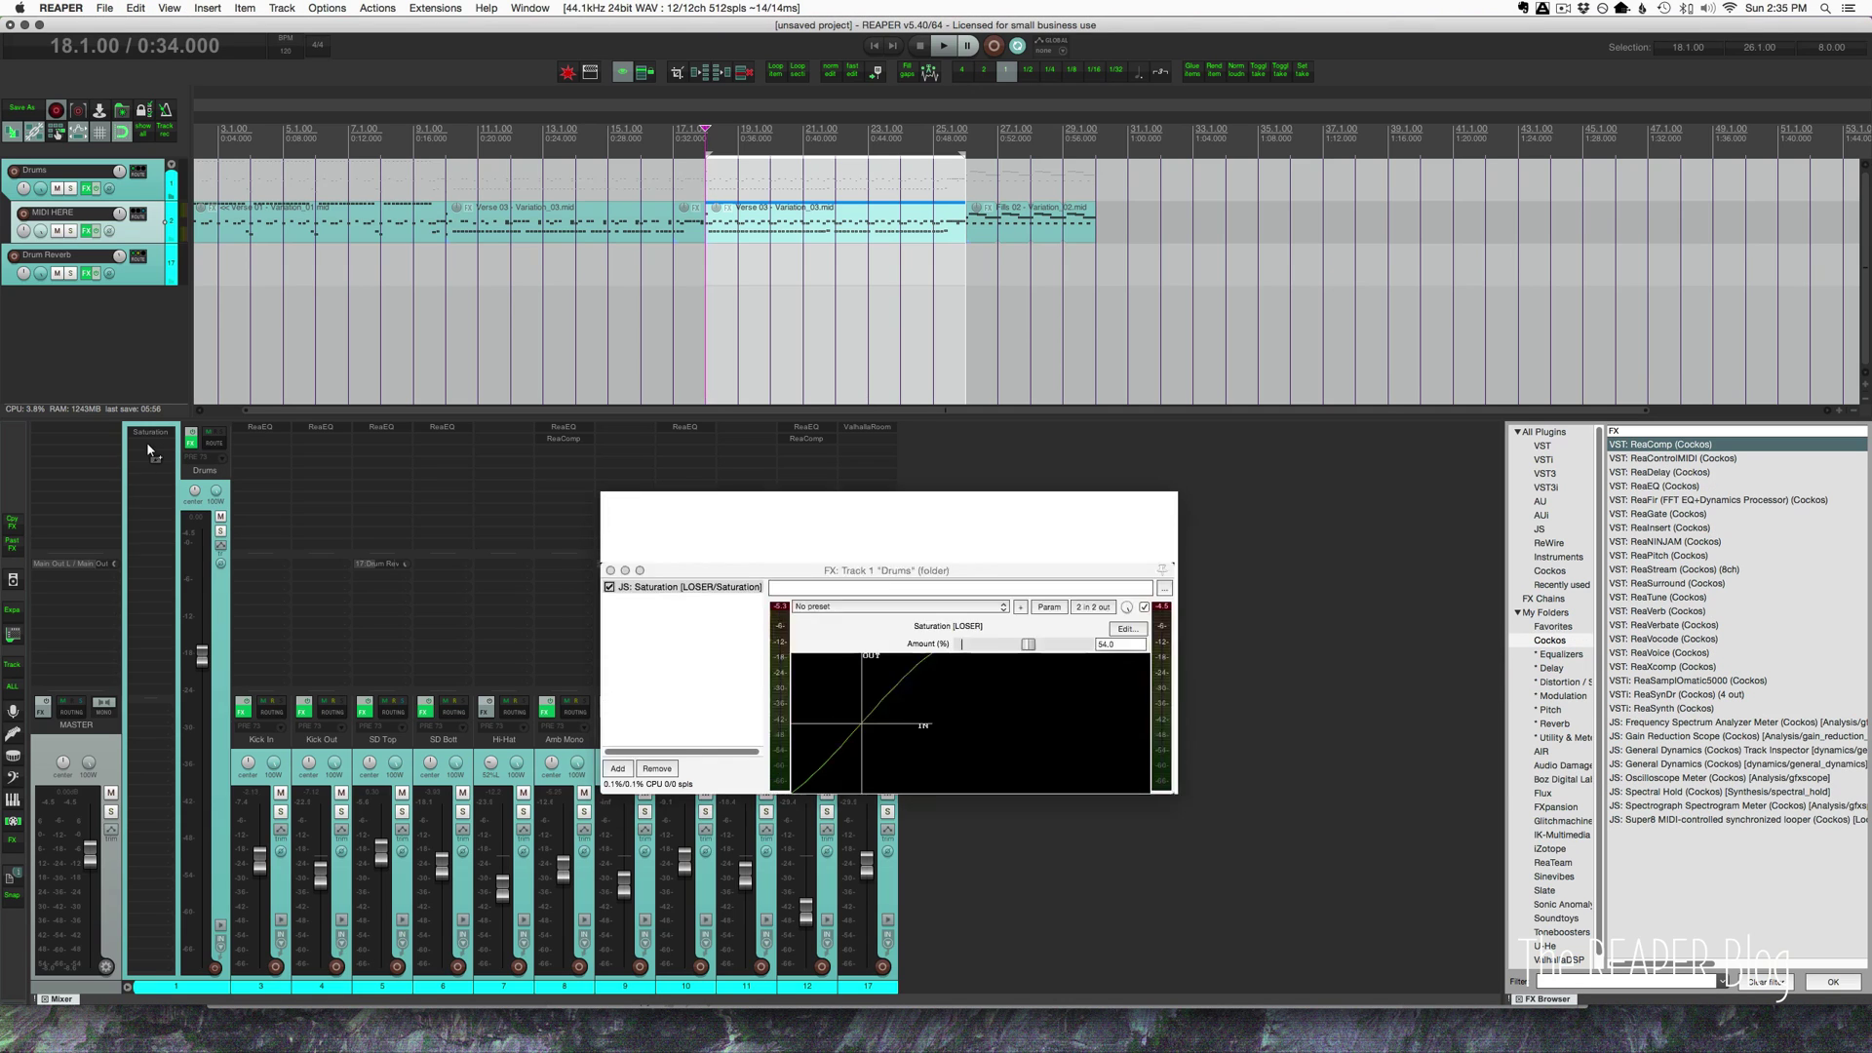
click(877, 536)
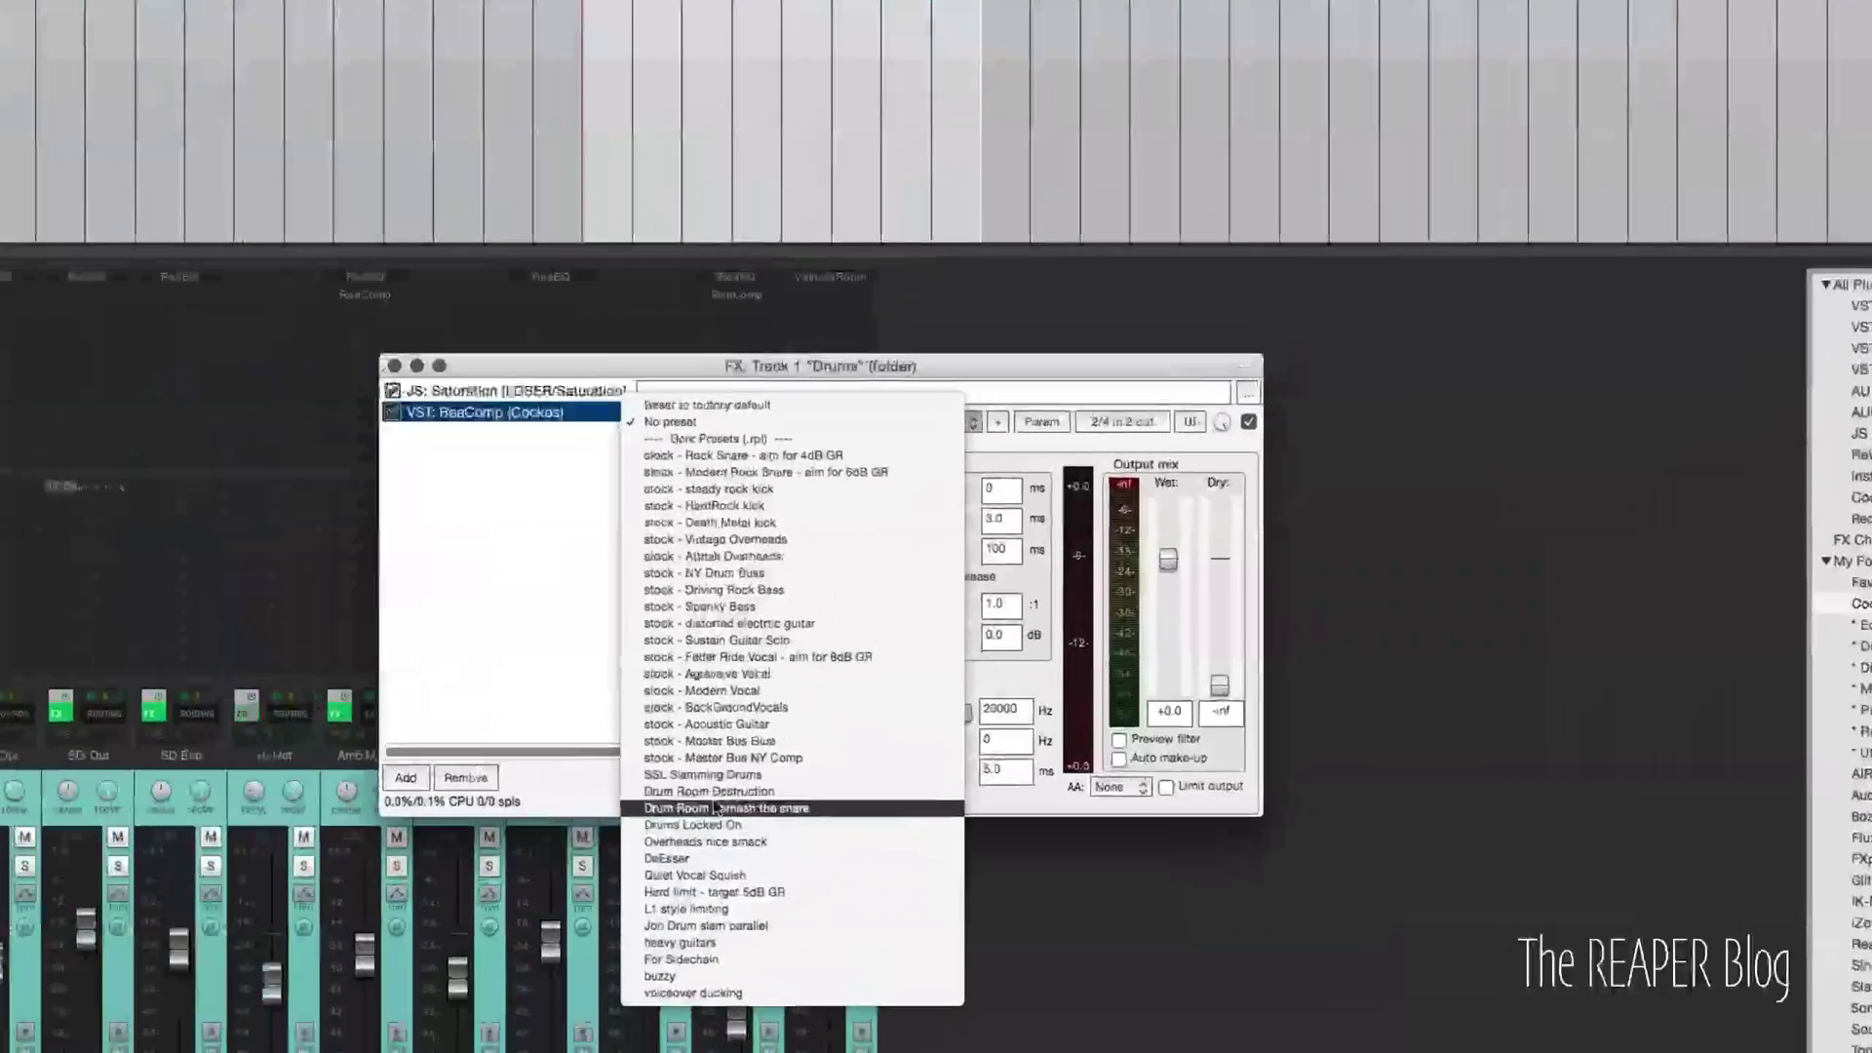
key(Escape)
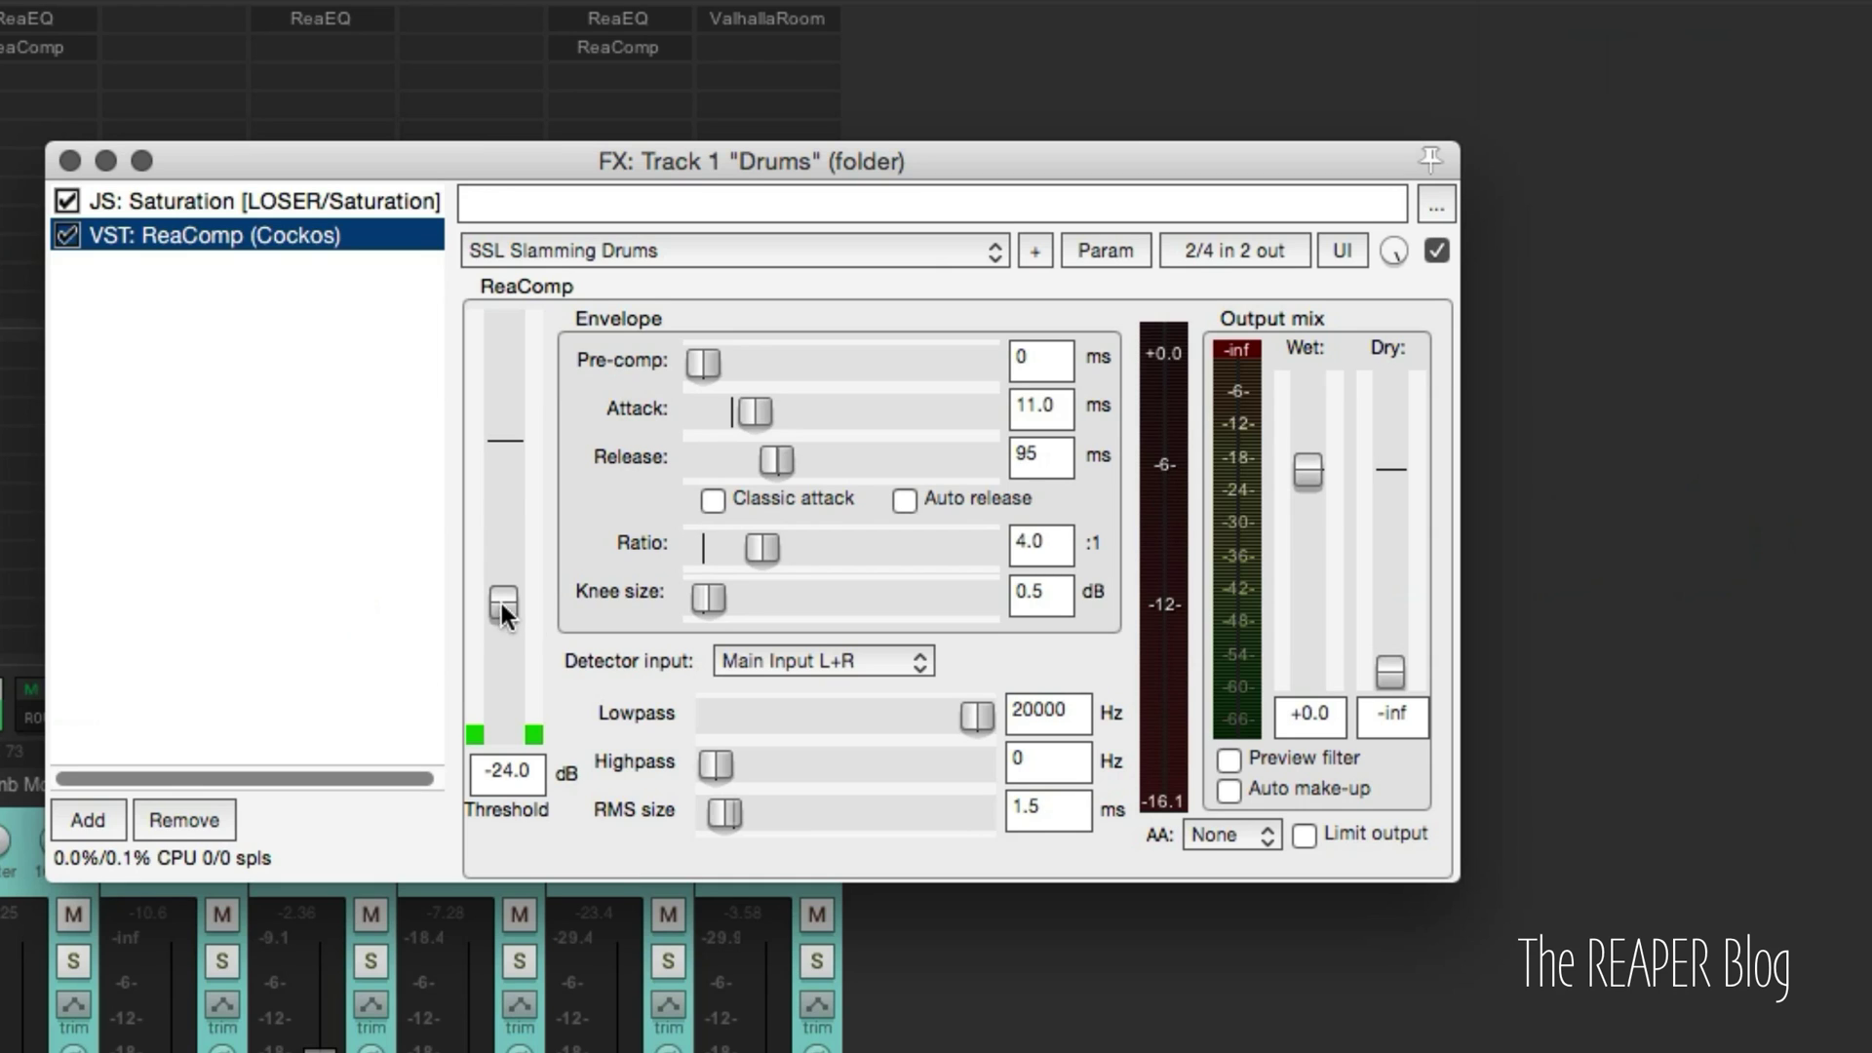
- Tune ReaComp's threshold to -18.3 dB against bypass and place it before Saturation
mouse_move(501, 603)
mouse_down()
mouse_move(503, 448)
mouse_move(503, 578)
mouse_up()
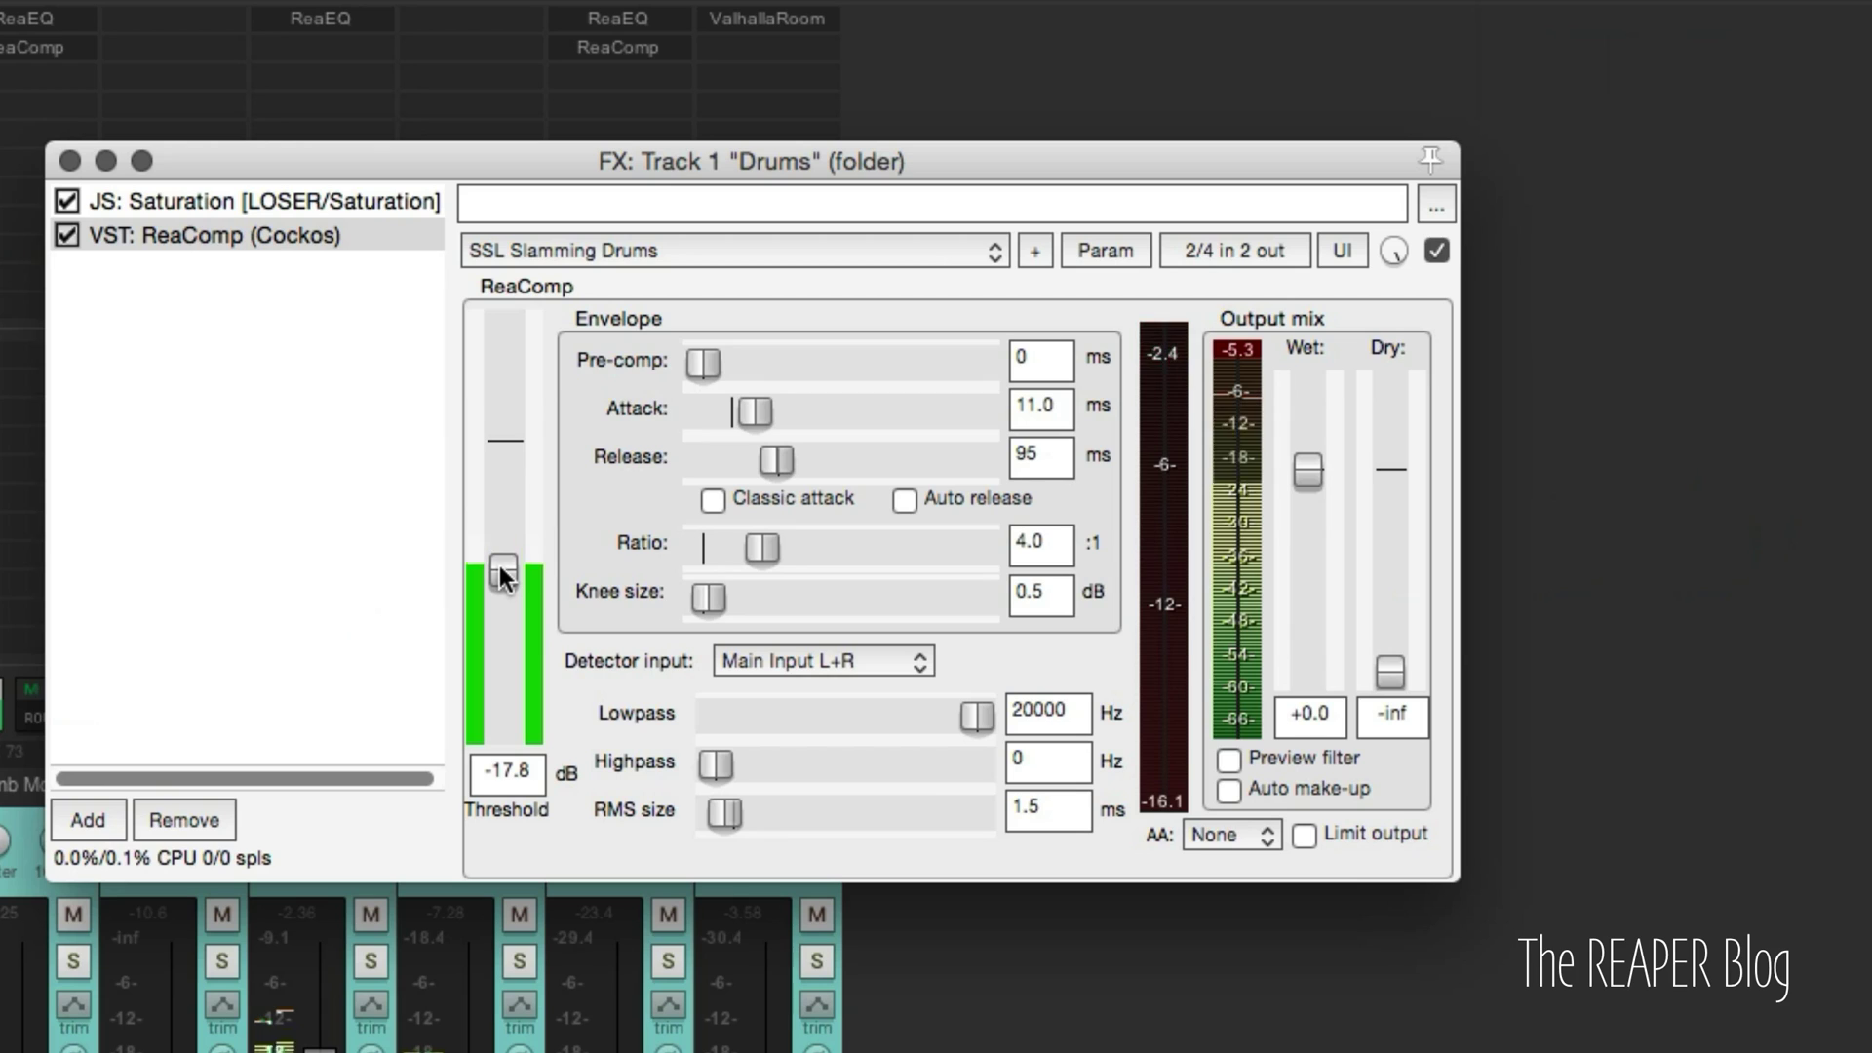
mouse_move(503, 577)
mouse_down()
mouse_move(501, 669)
mouse_move(513, 506)
mouse_move(511, 564)
mouse_up()
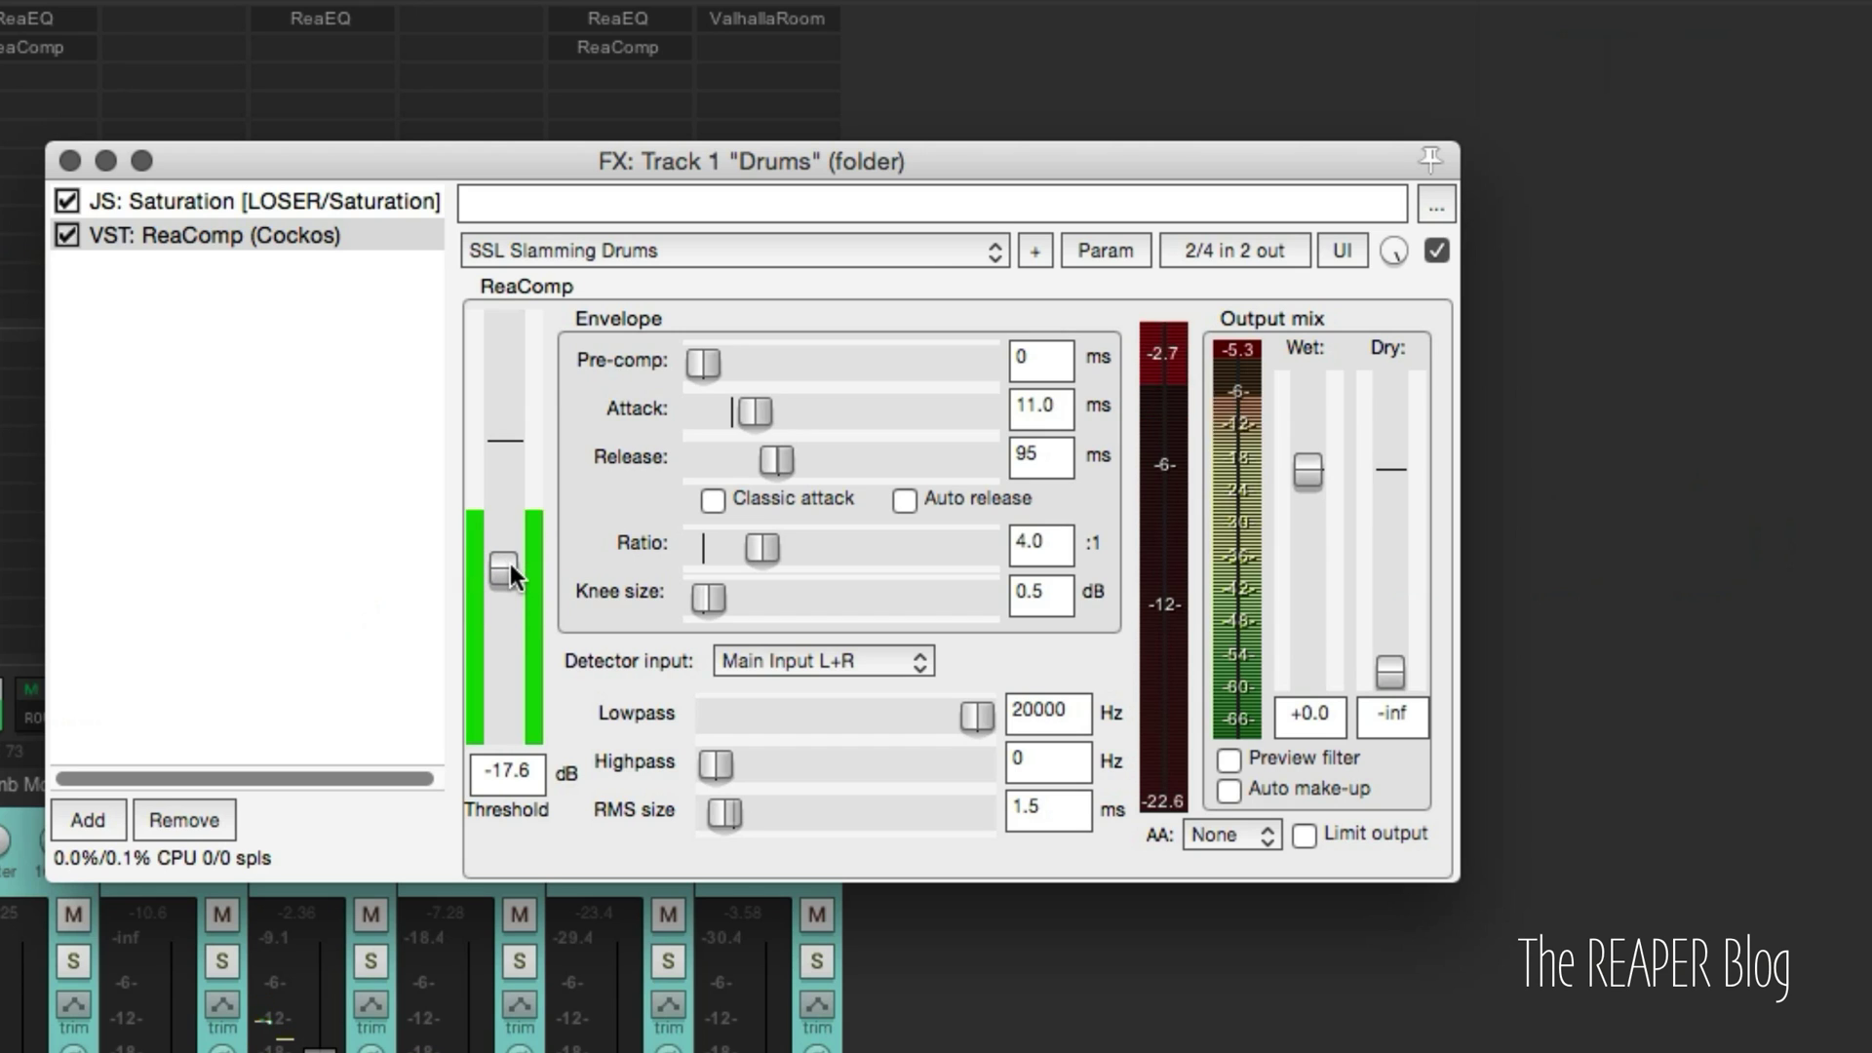
click(67, 235)
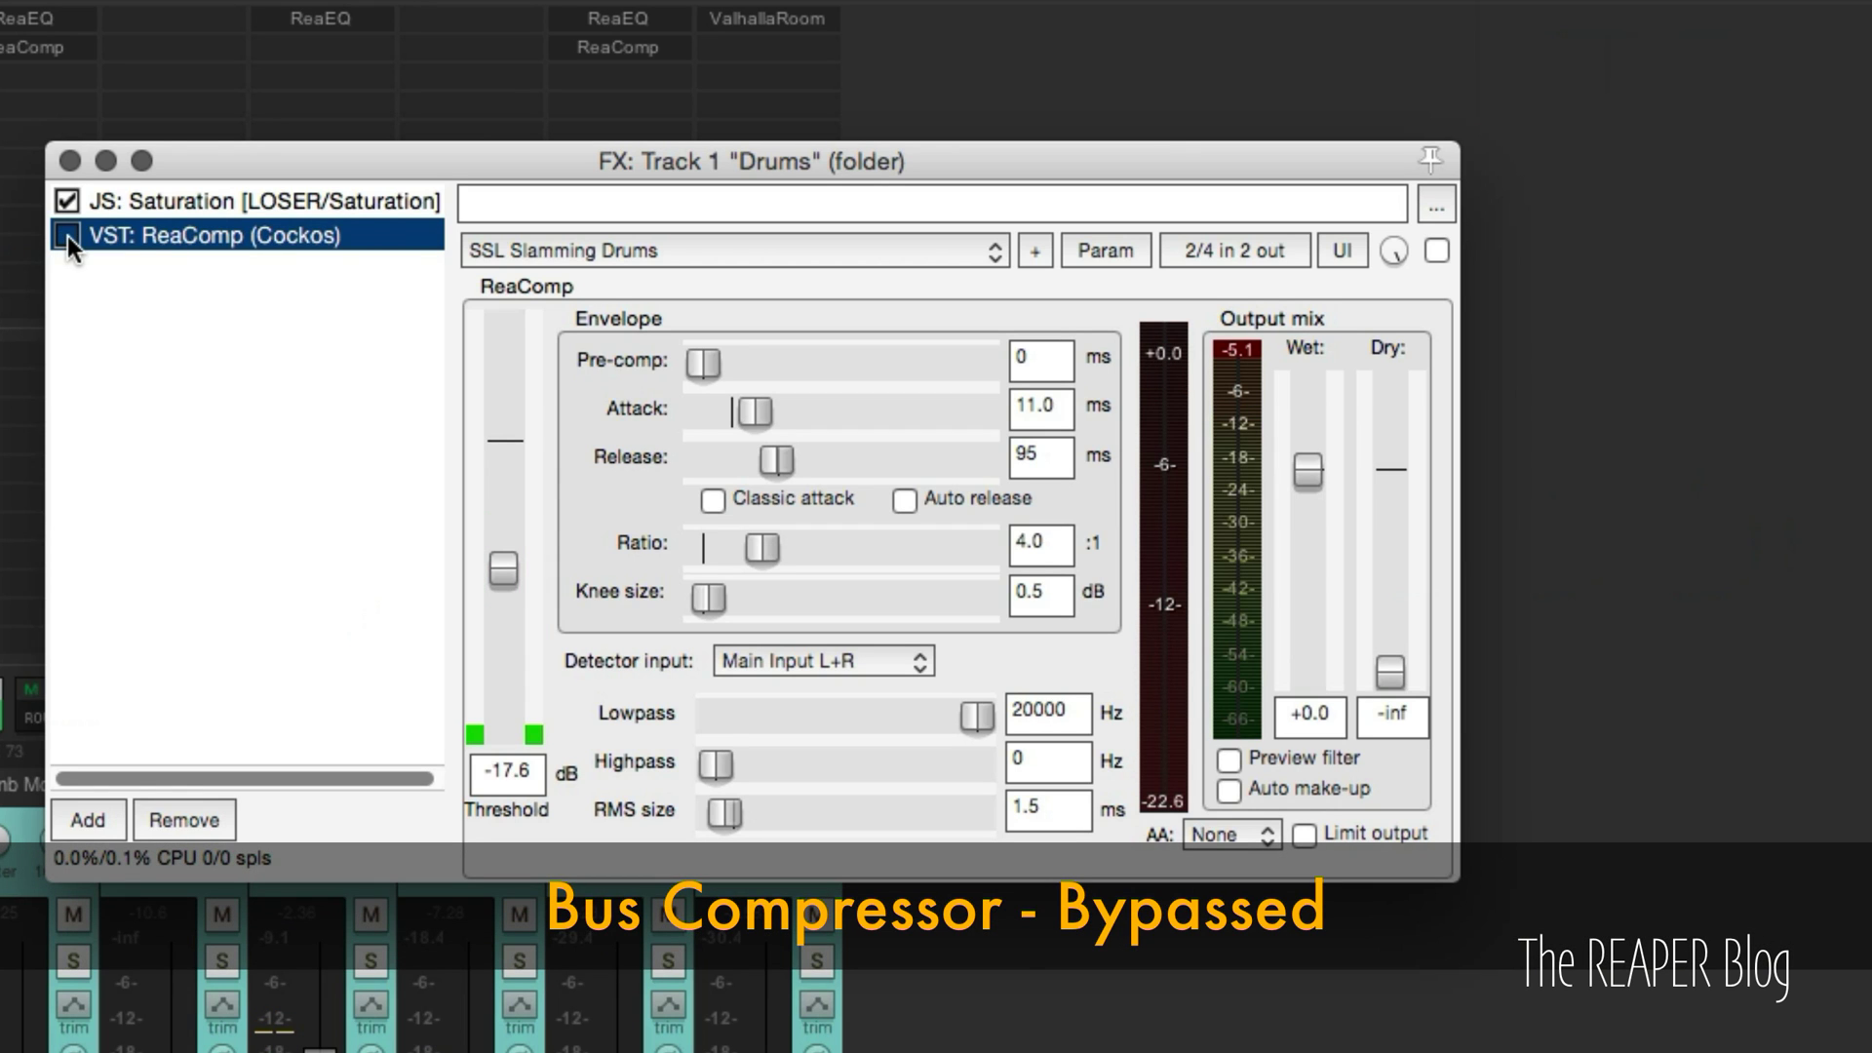
click(67, 235)
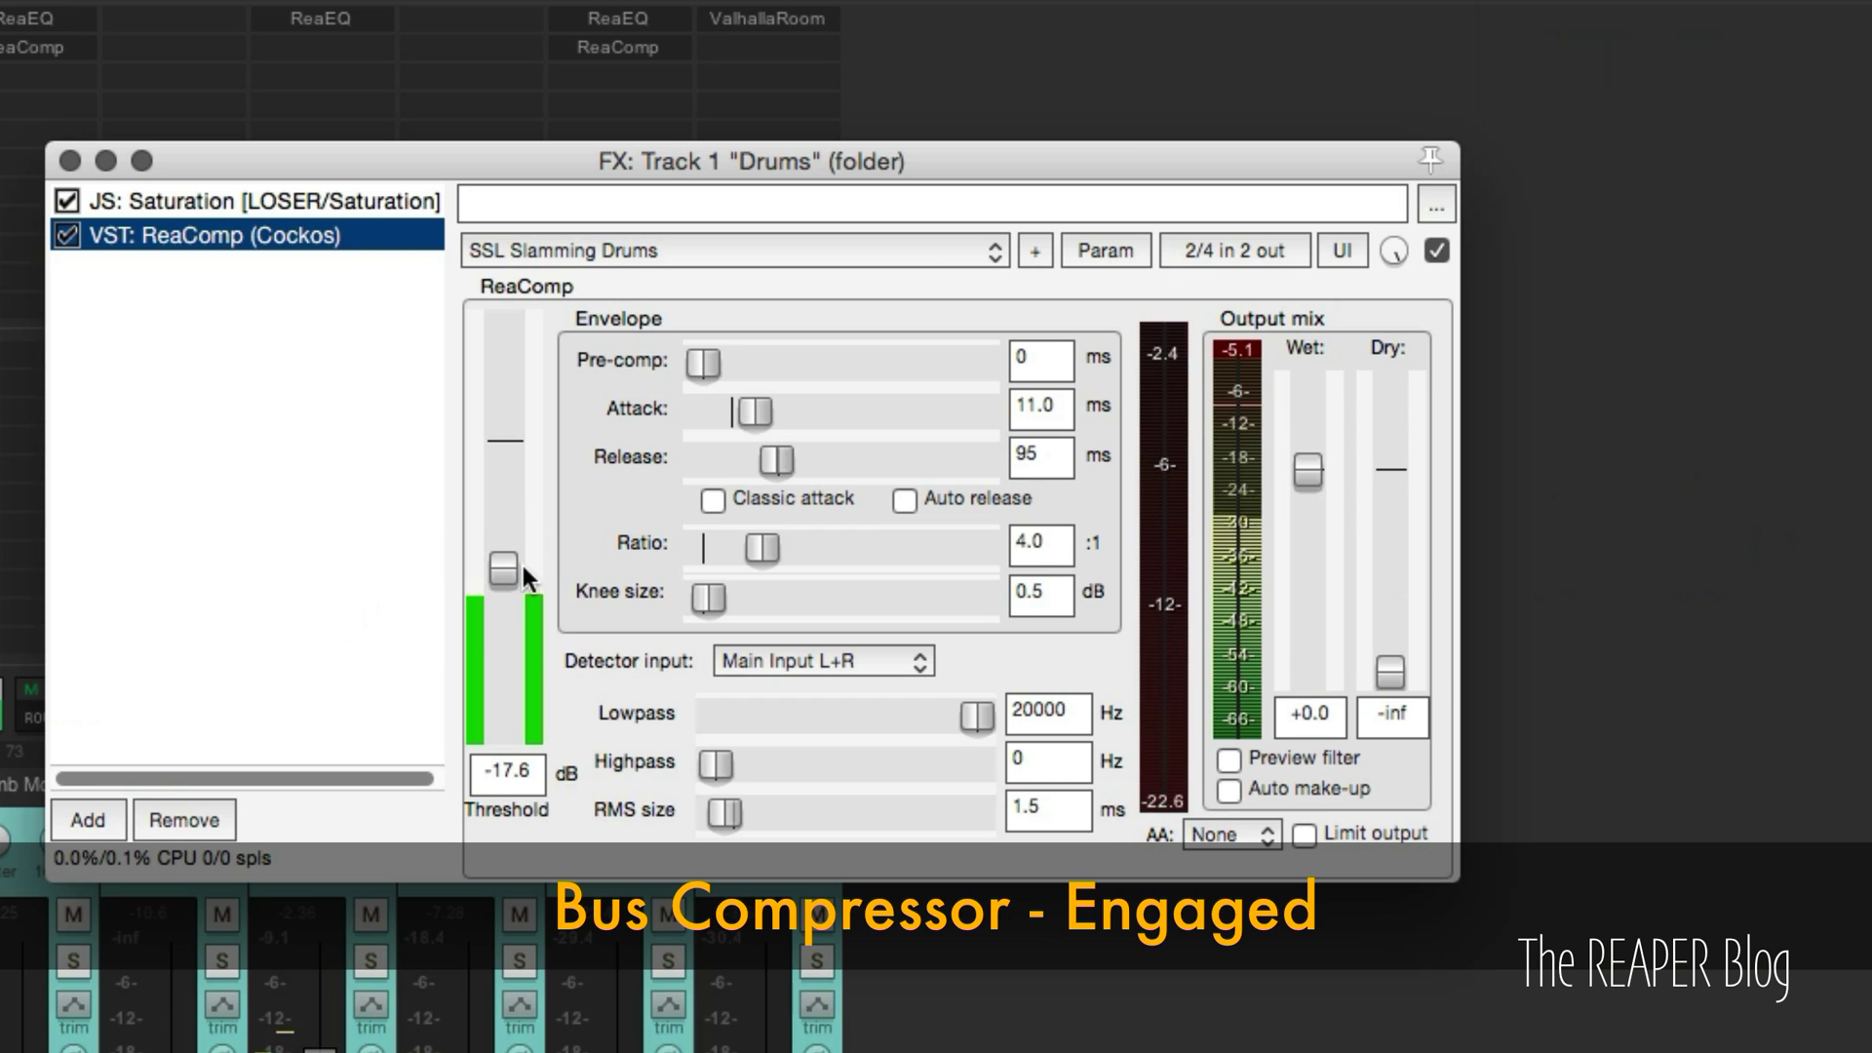
drag(512, 569, 512, 574)
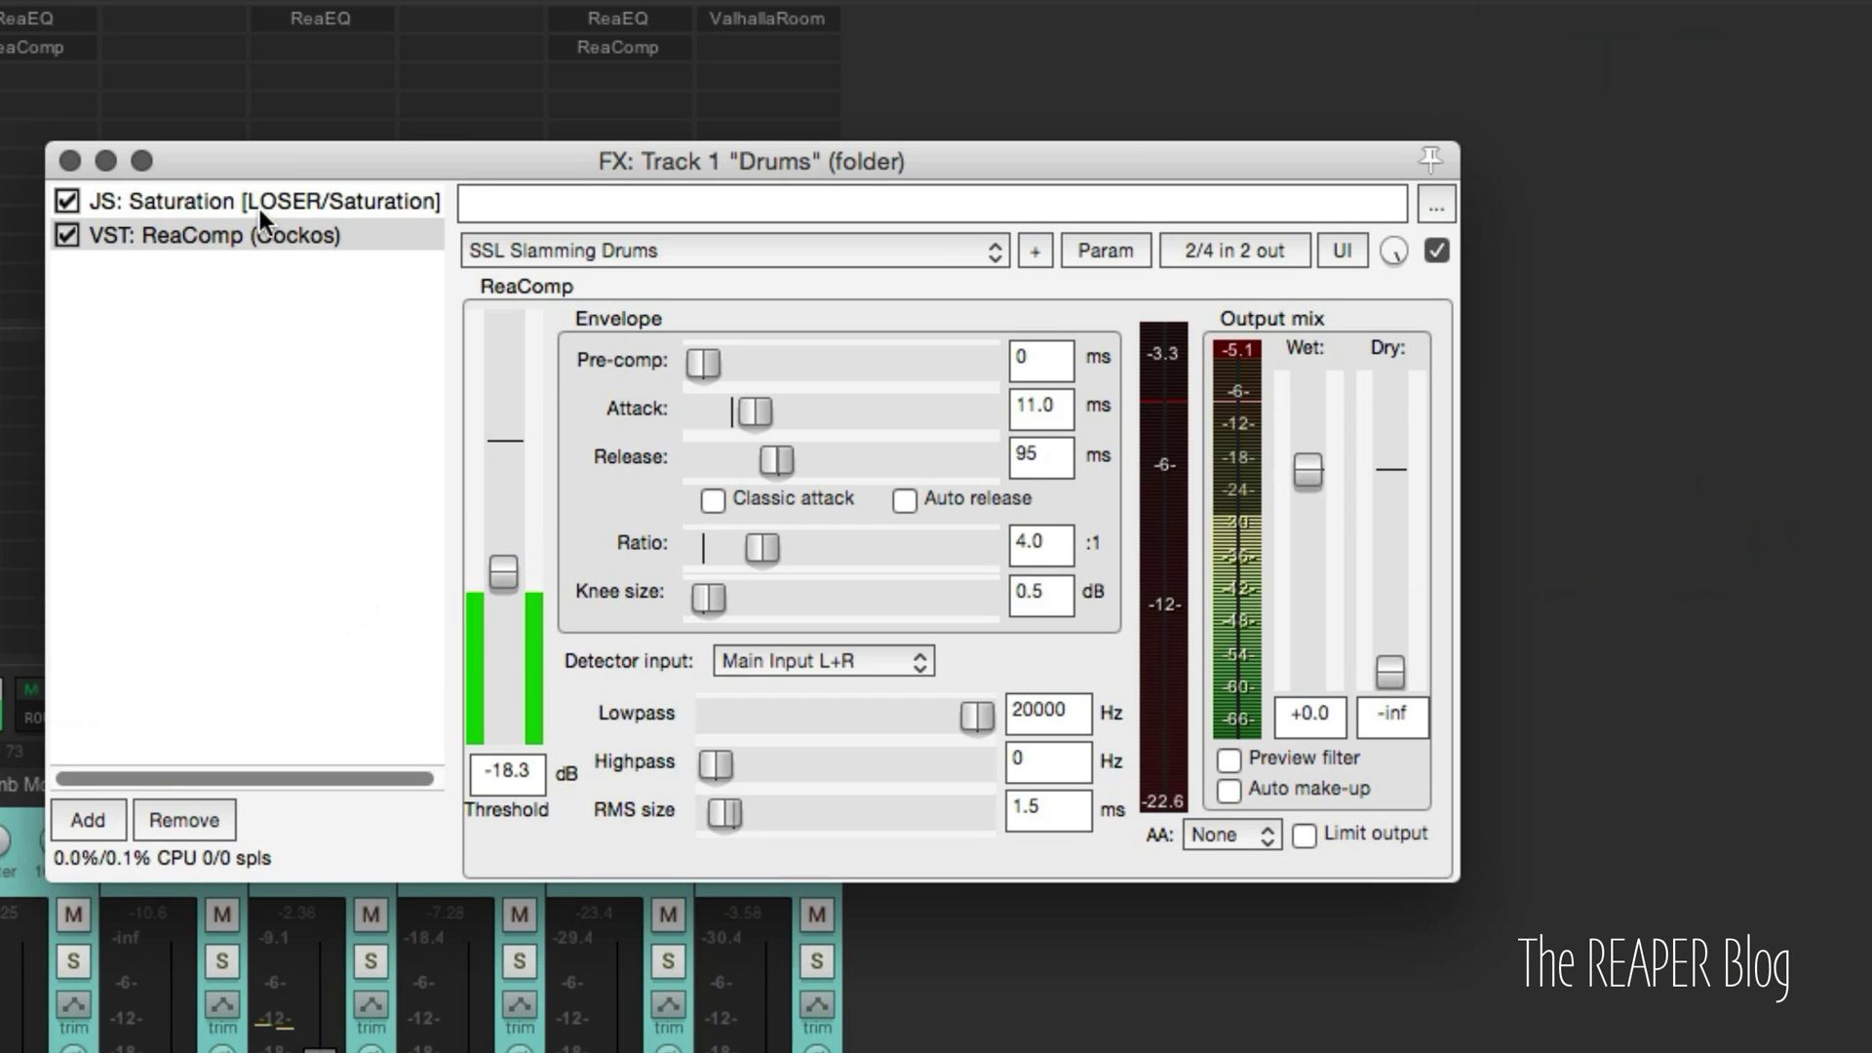
drag(224, 242, 251, 209)
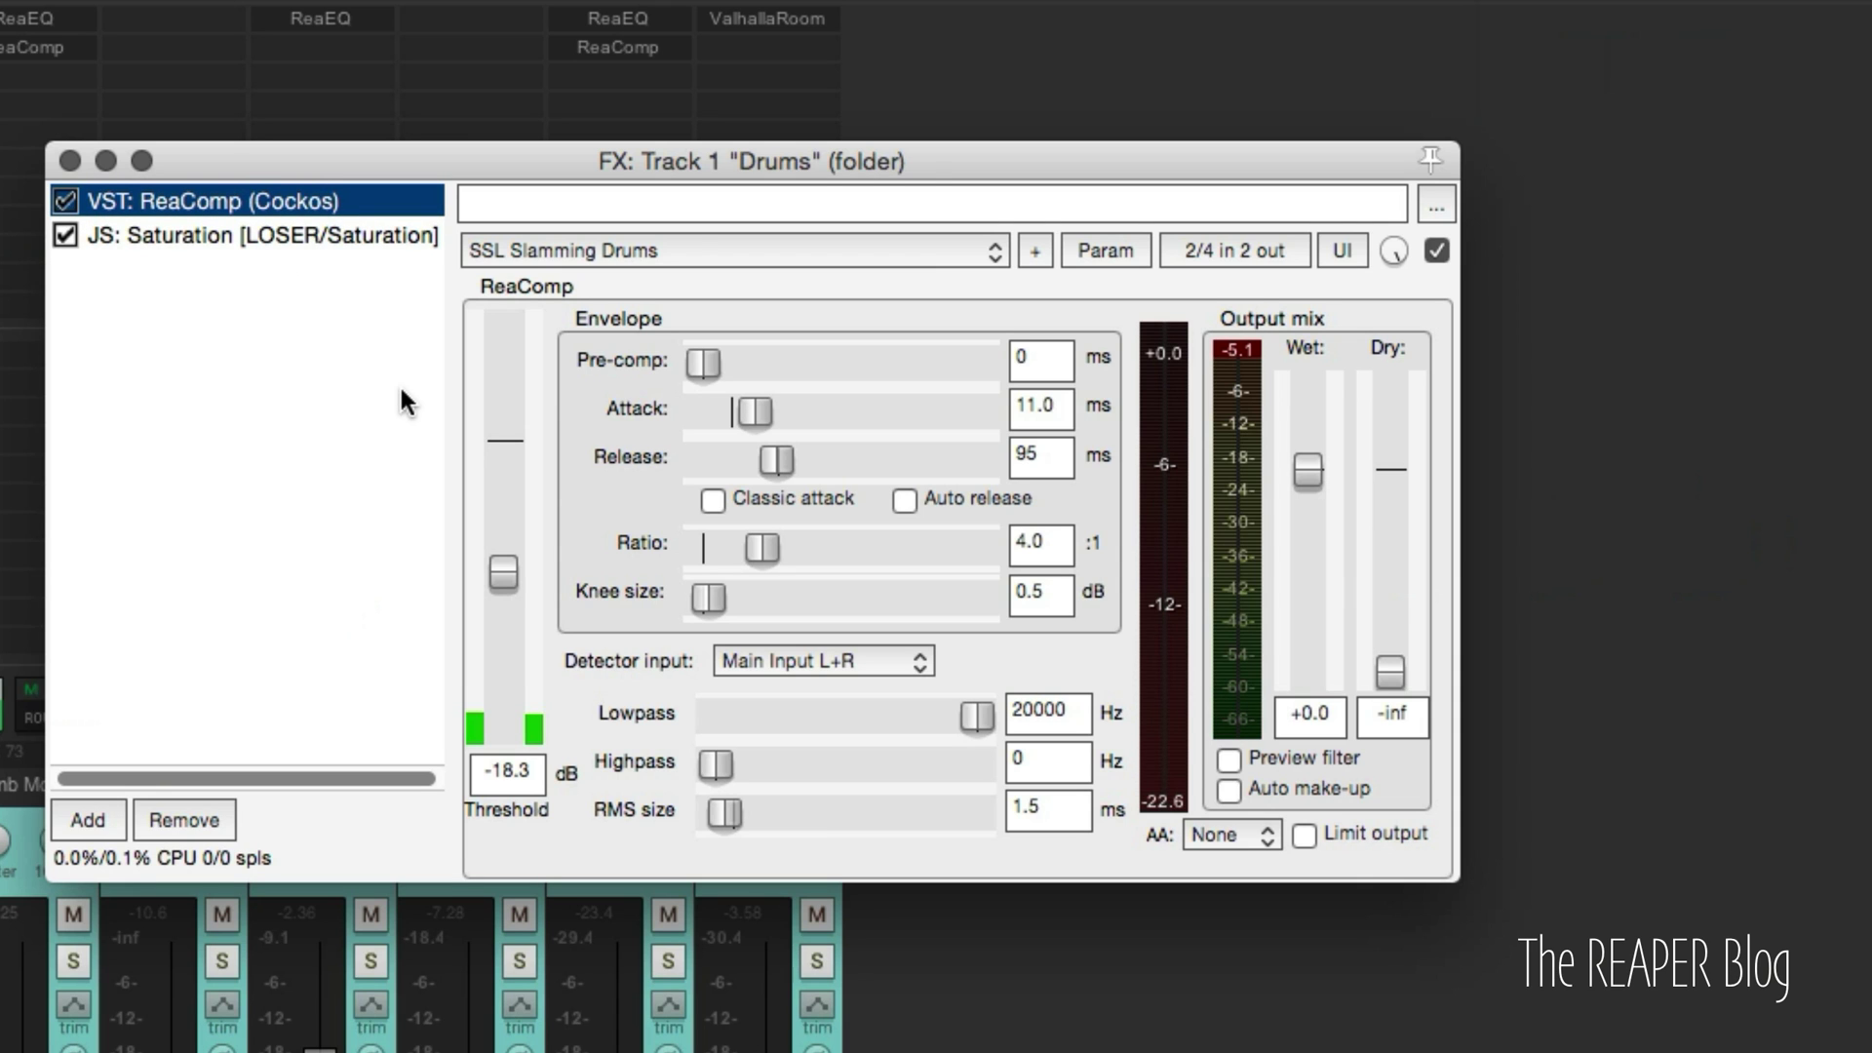
- During playback, lower the Drums ReaComp threshold to -19.6 dB, A/B it bypassed, and leave it engaged
drag(673, 156, 904, 165)
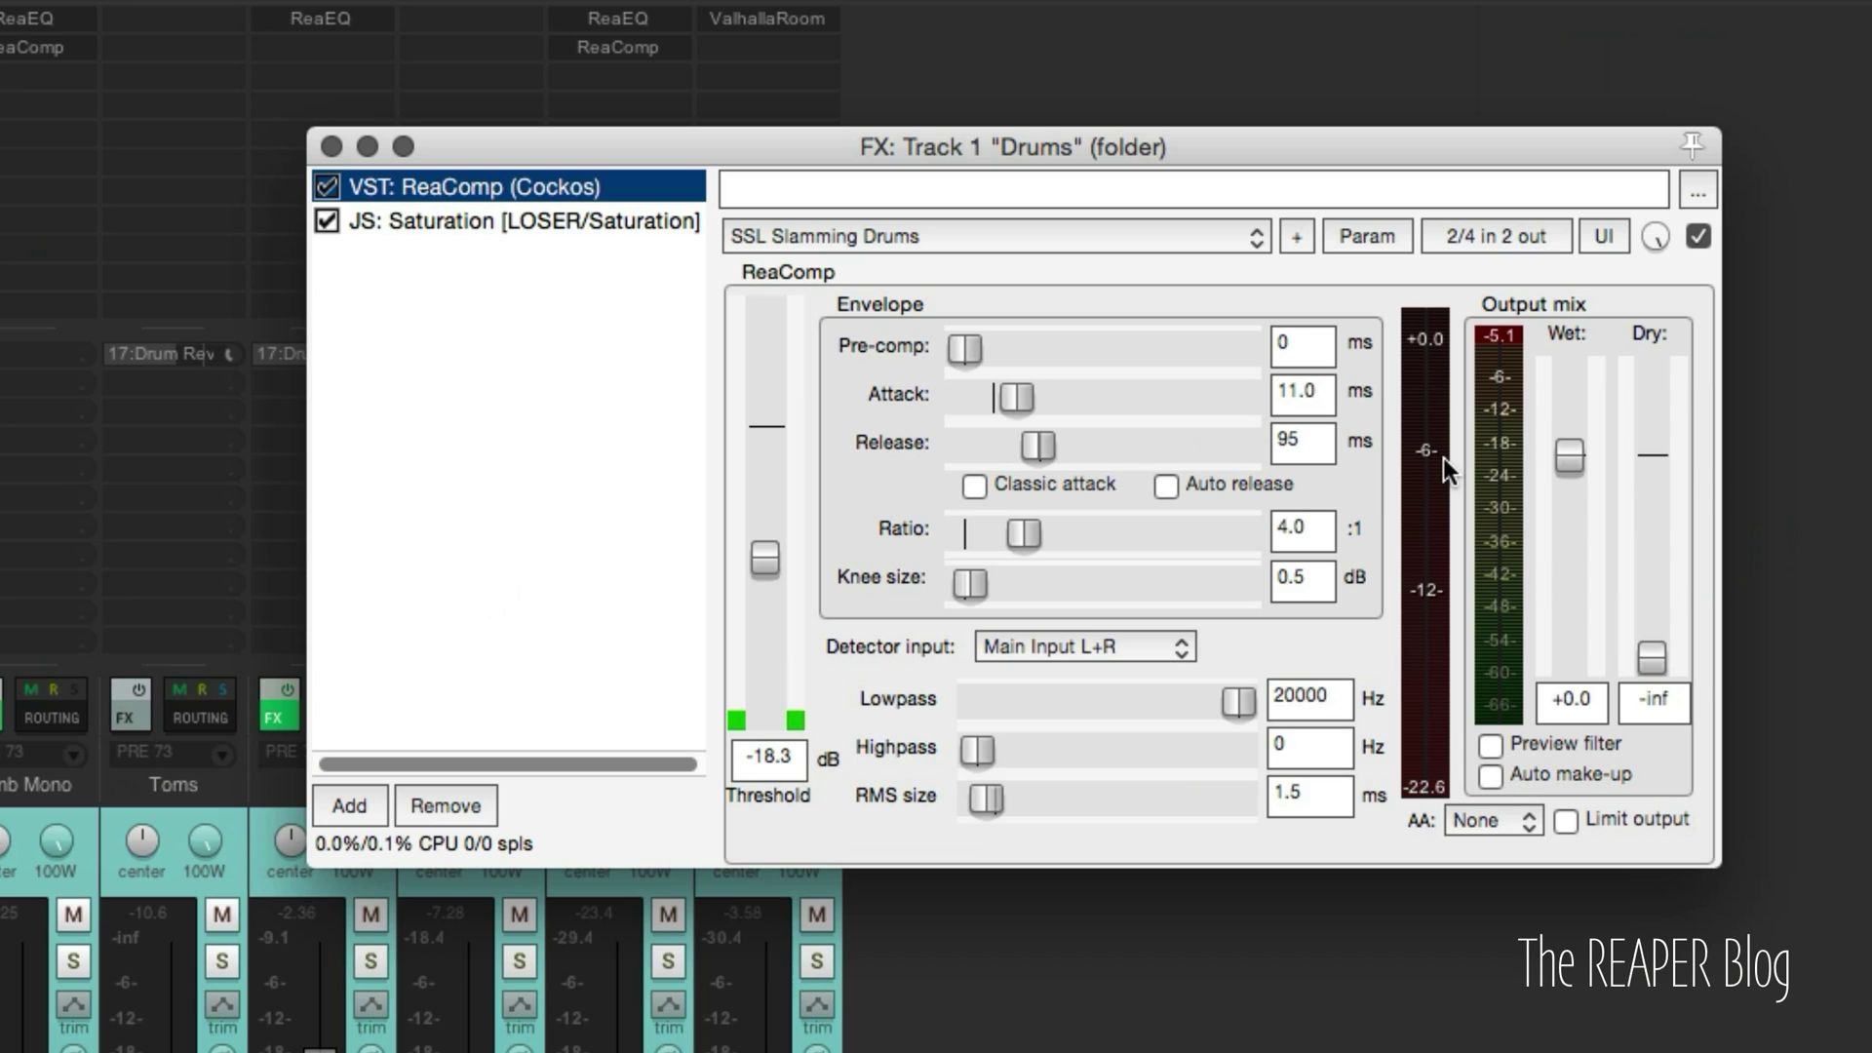
key(space)
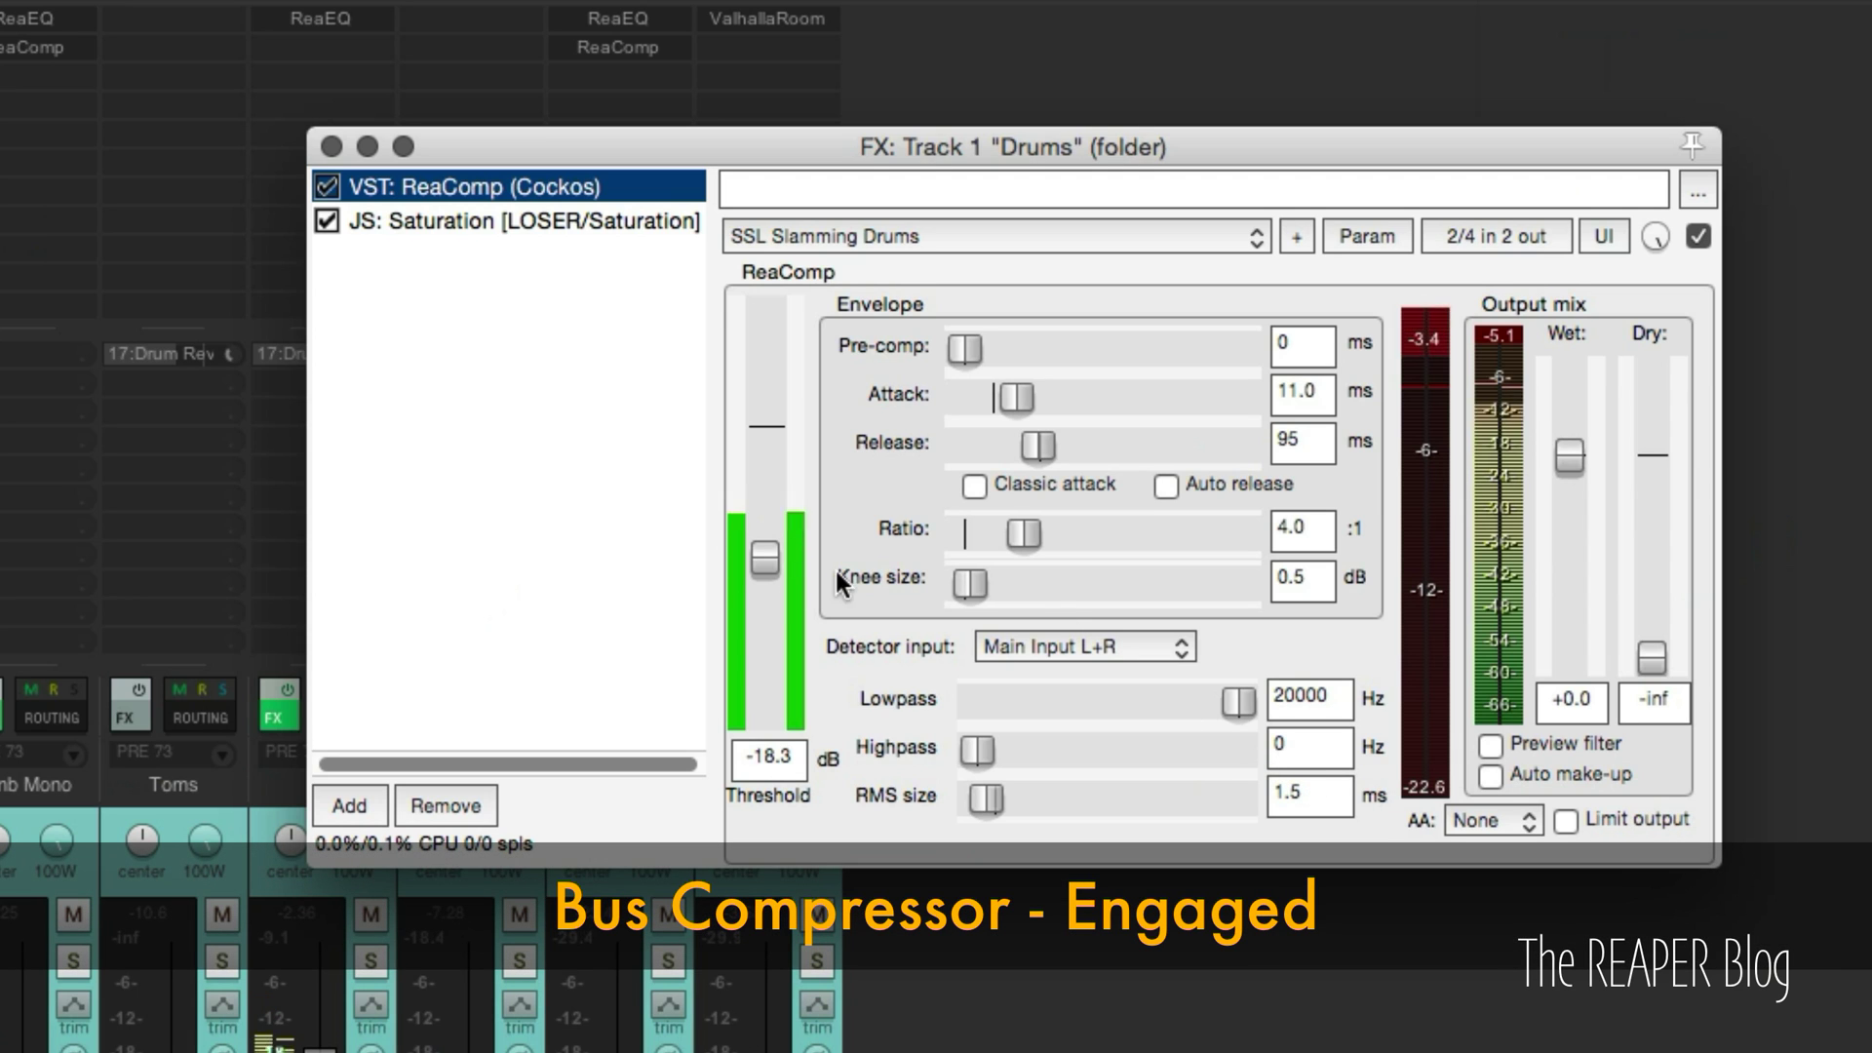
drag(764, 558, 765, 562)
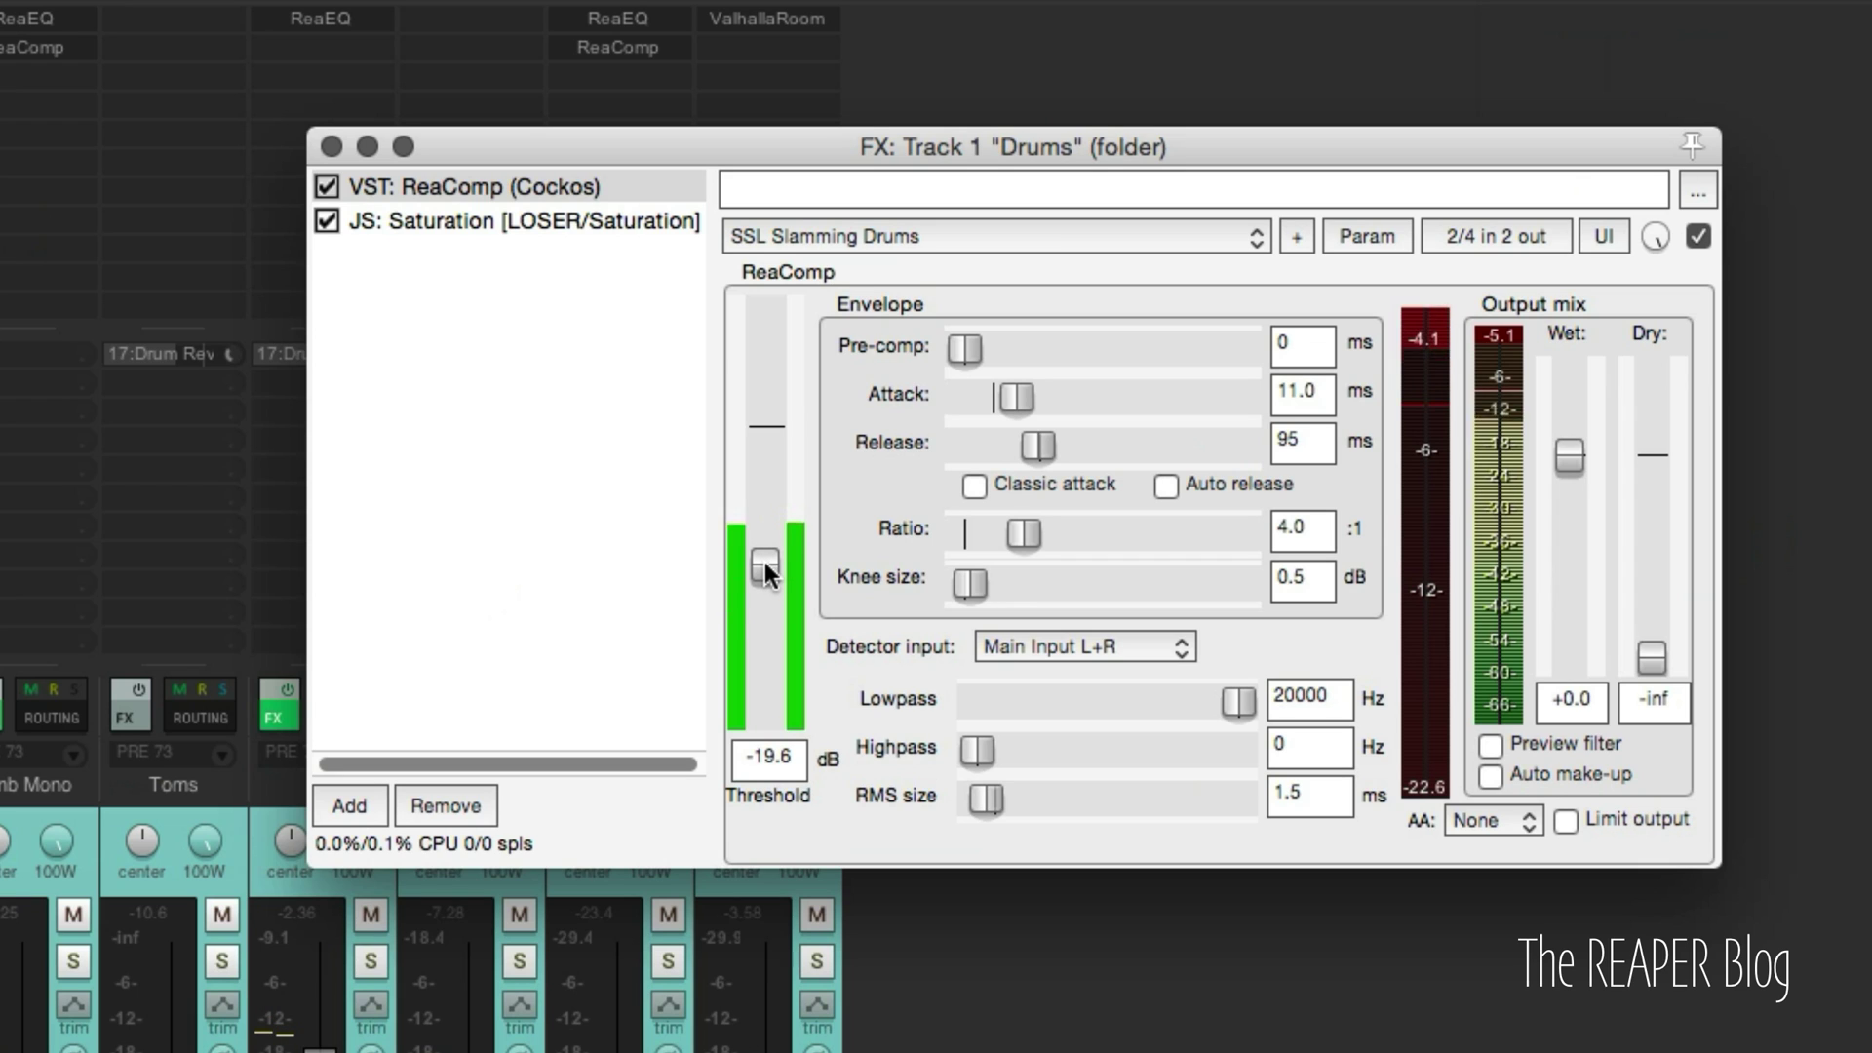
click(1701, 236)
click(1698, 236)
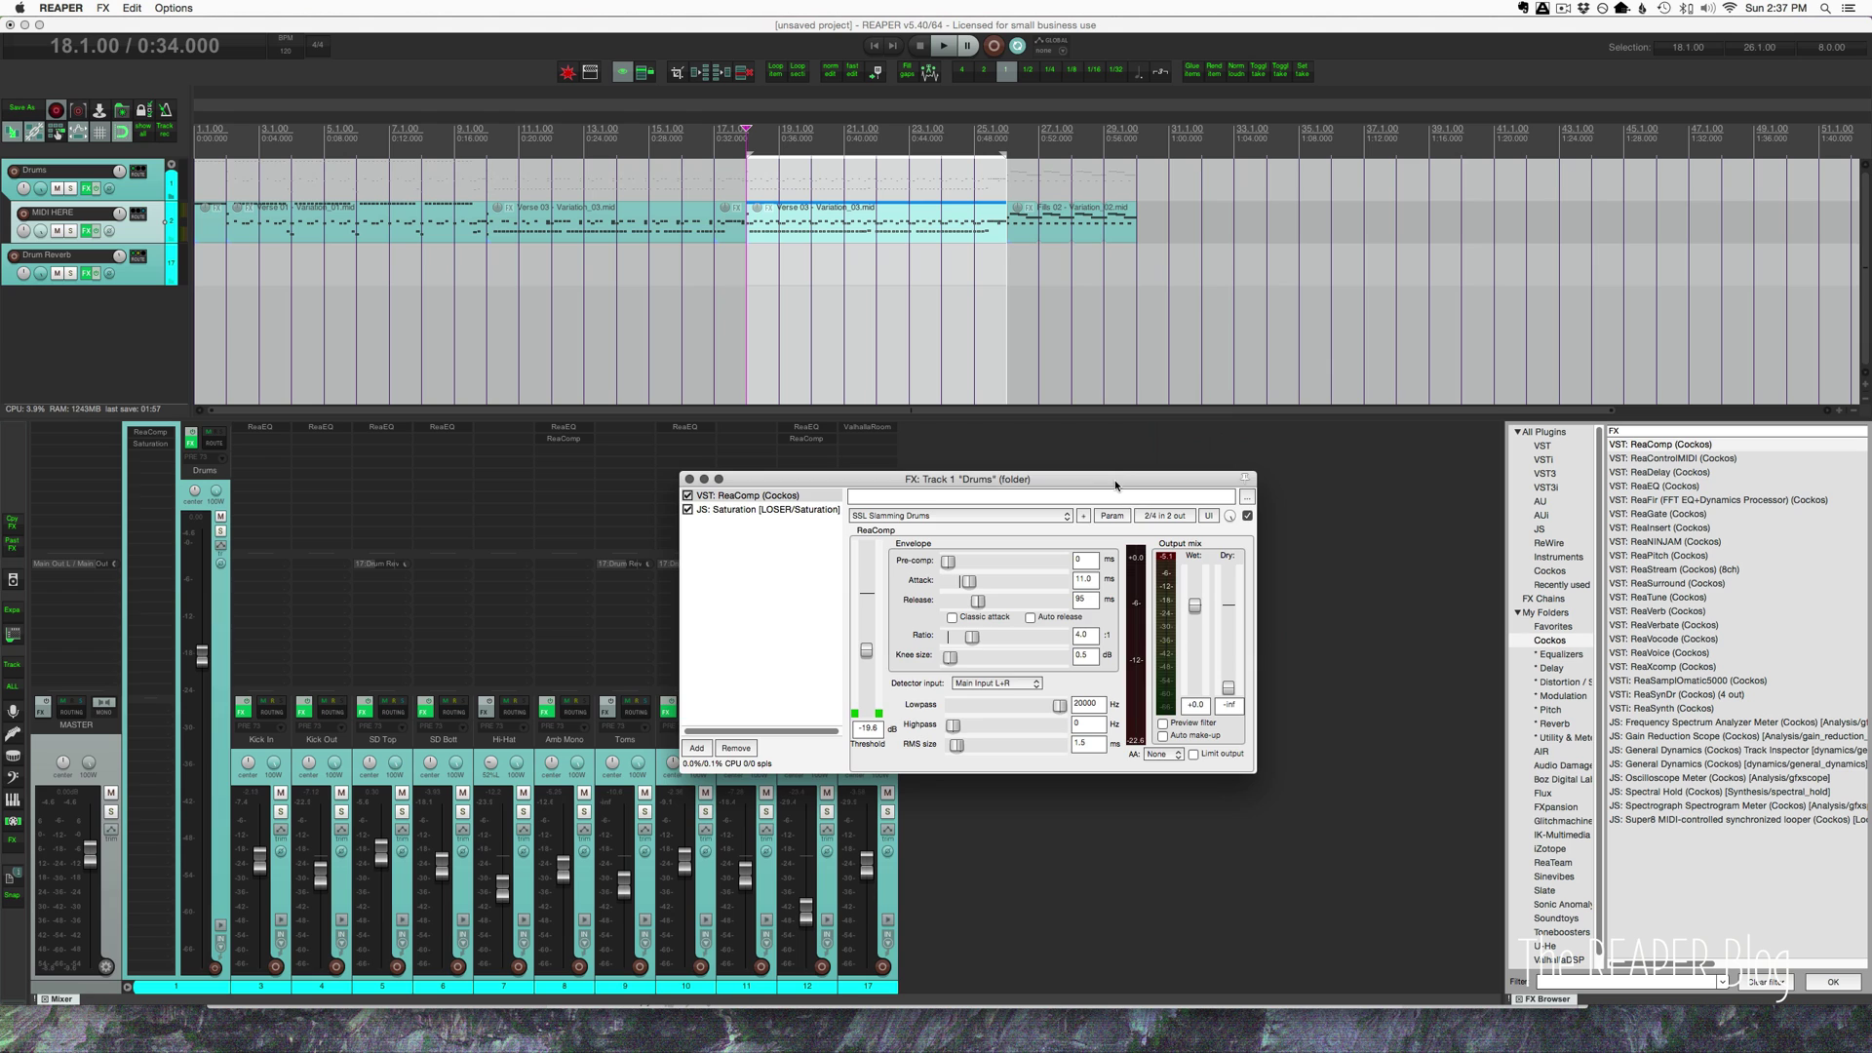
drag(1117, 484, 1280, 486)
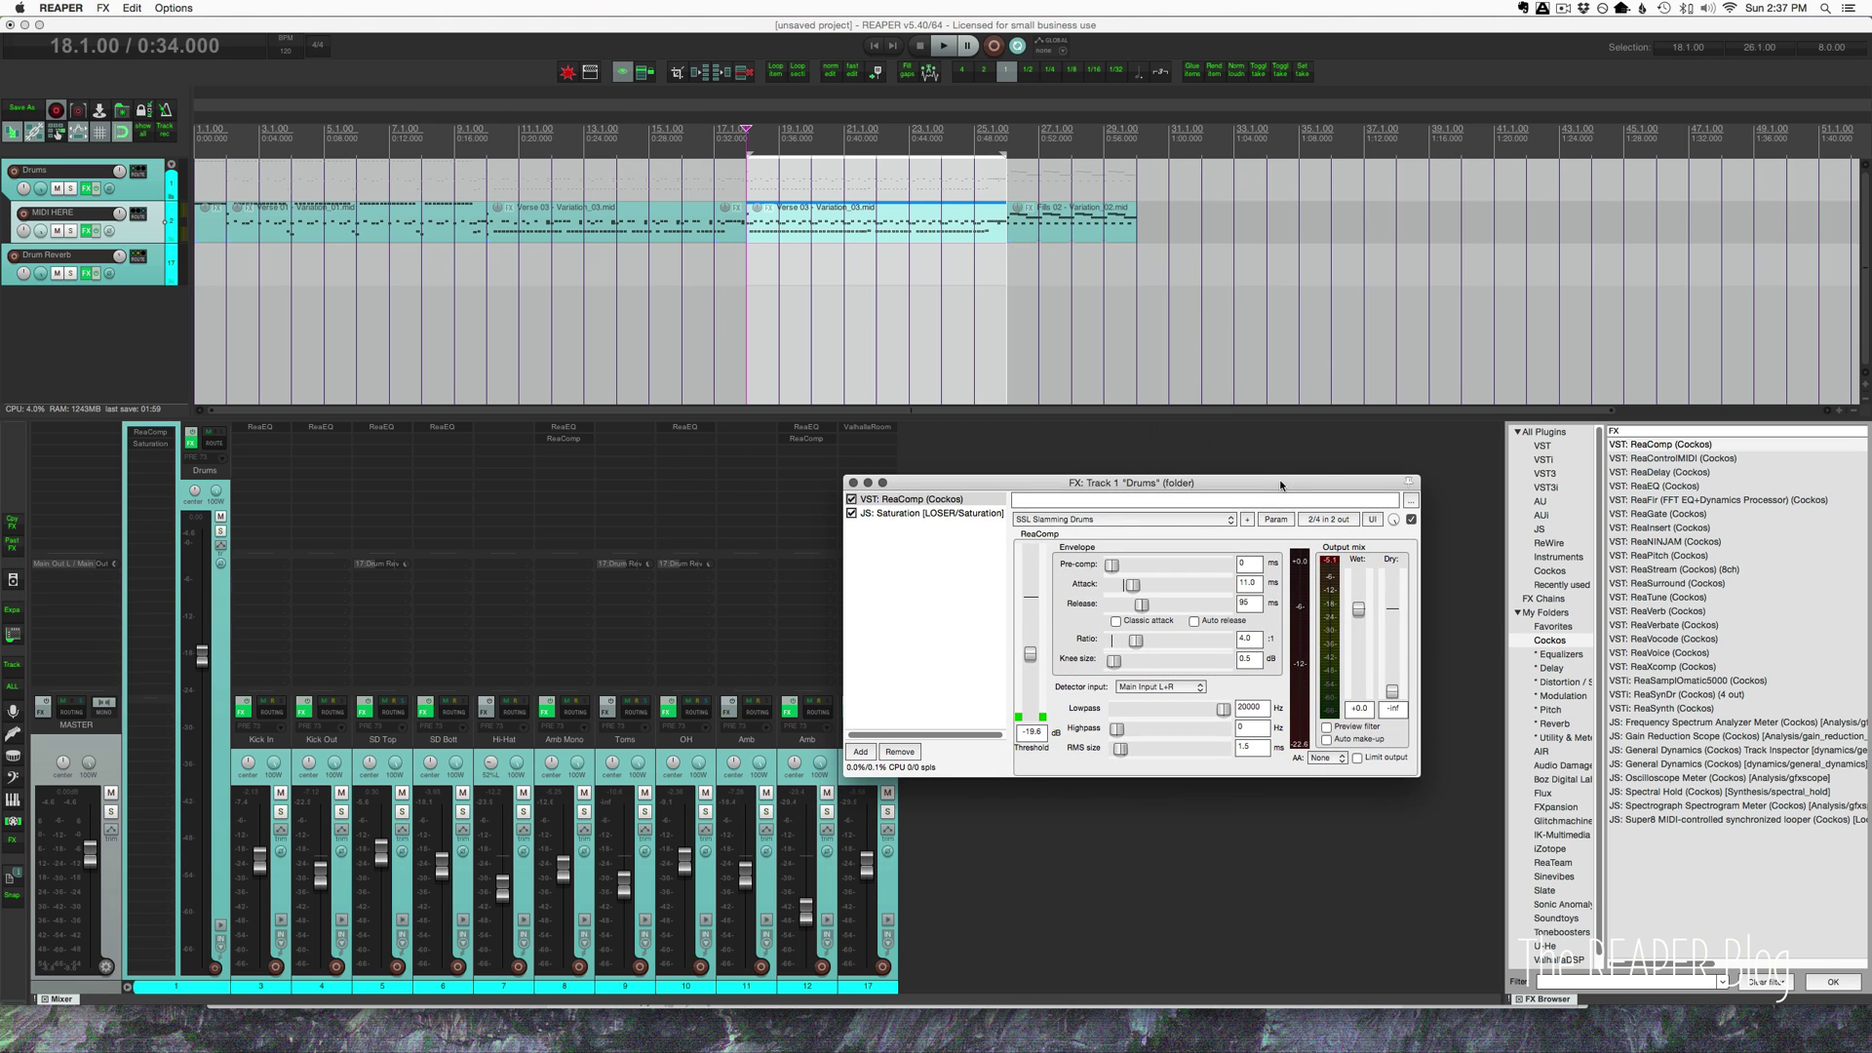
- Add ReaEQ to the end of the Drums folder FX chain and start playback
double_click(1658, 486)
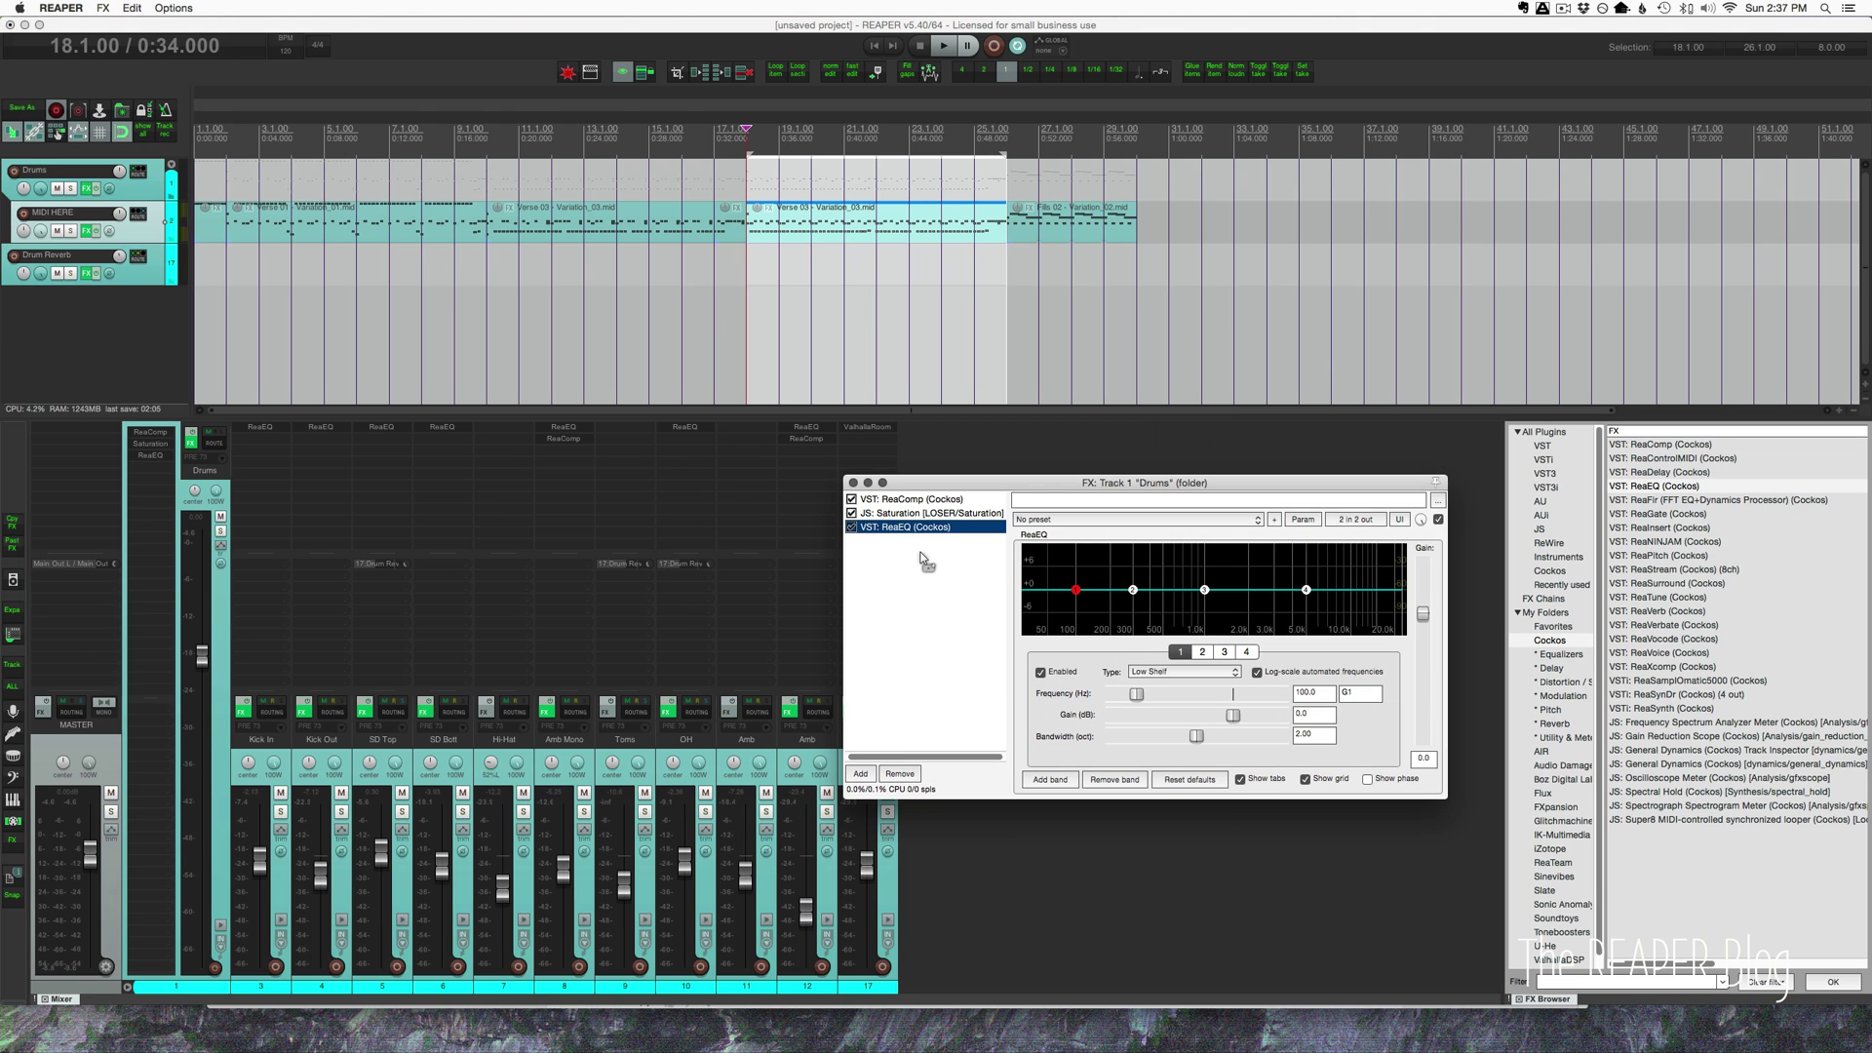
drag(1076, 488, 938, 442)
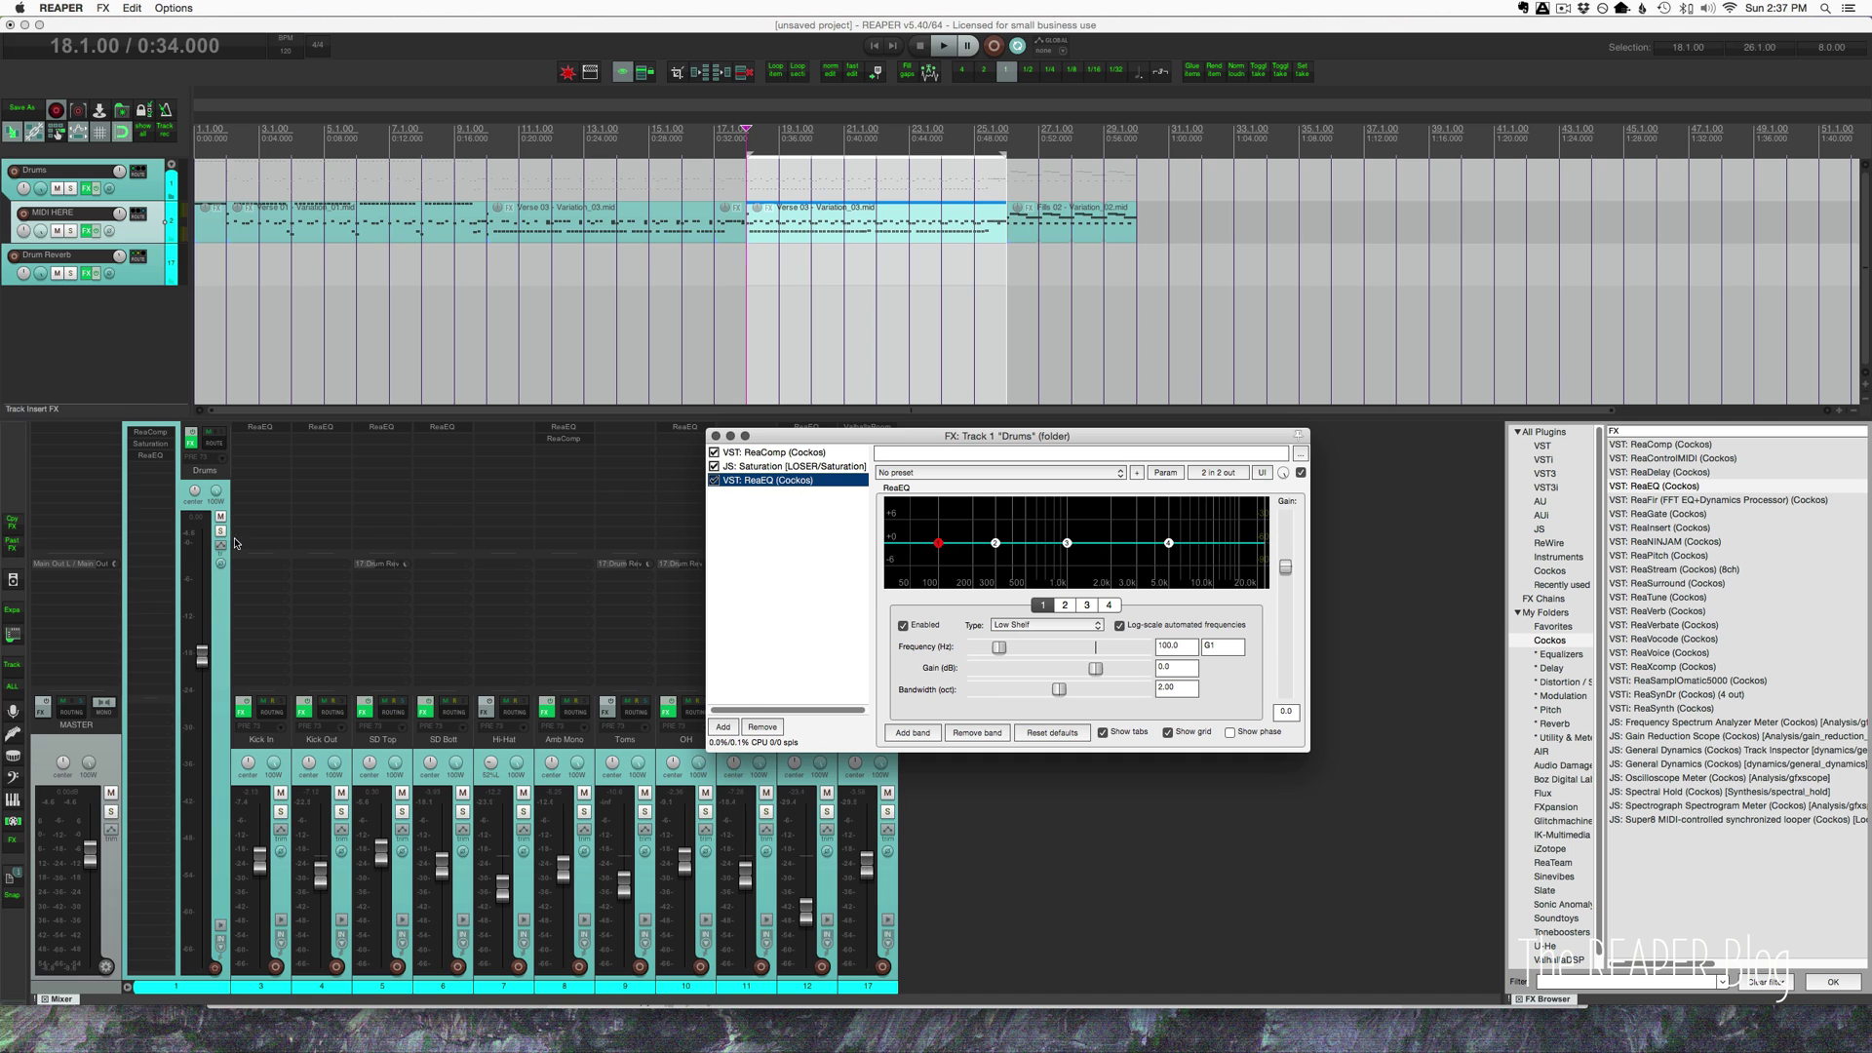
click(225, 594)
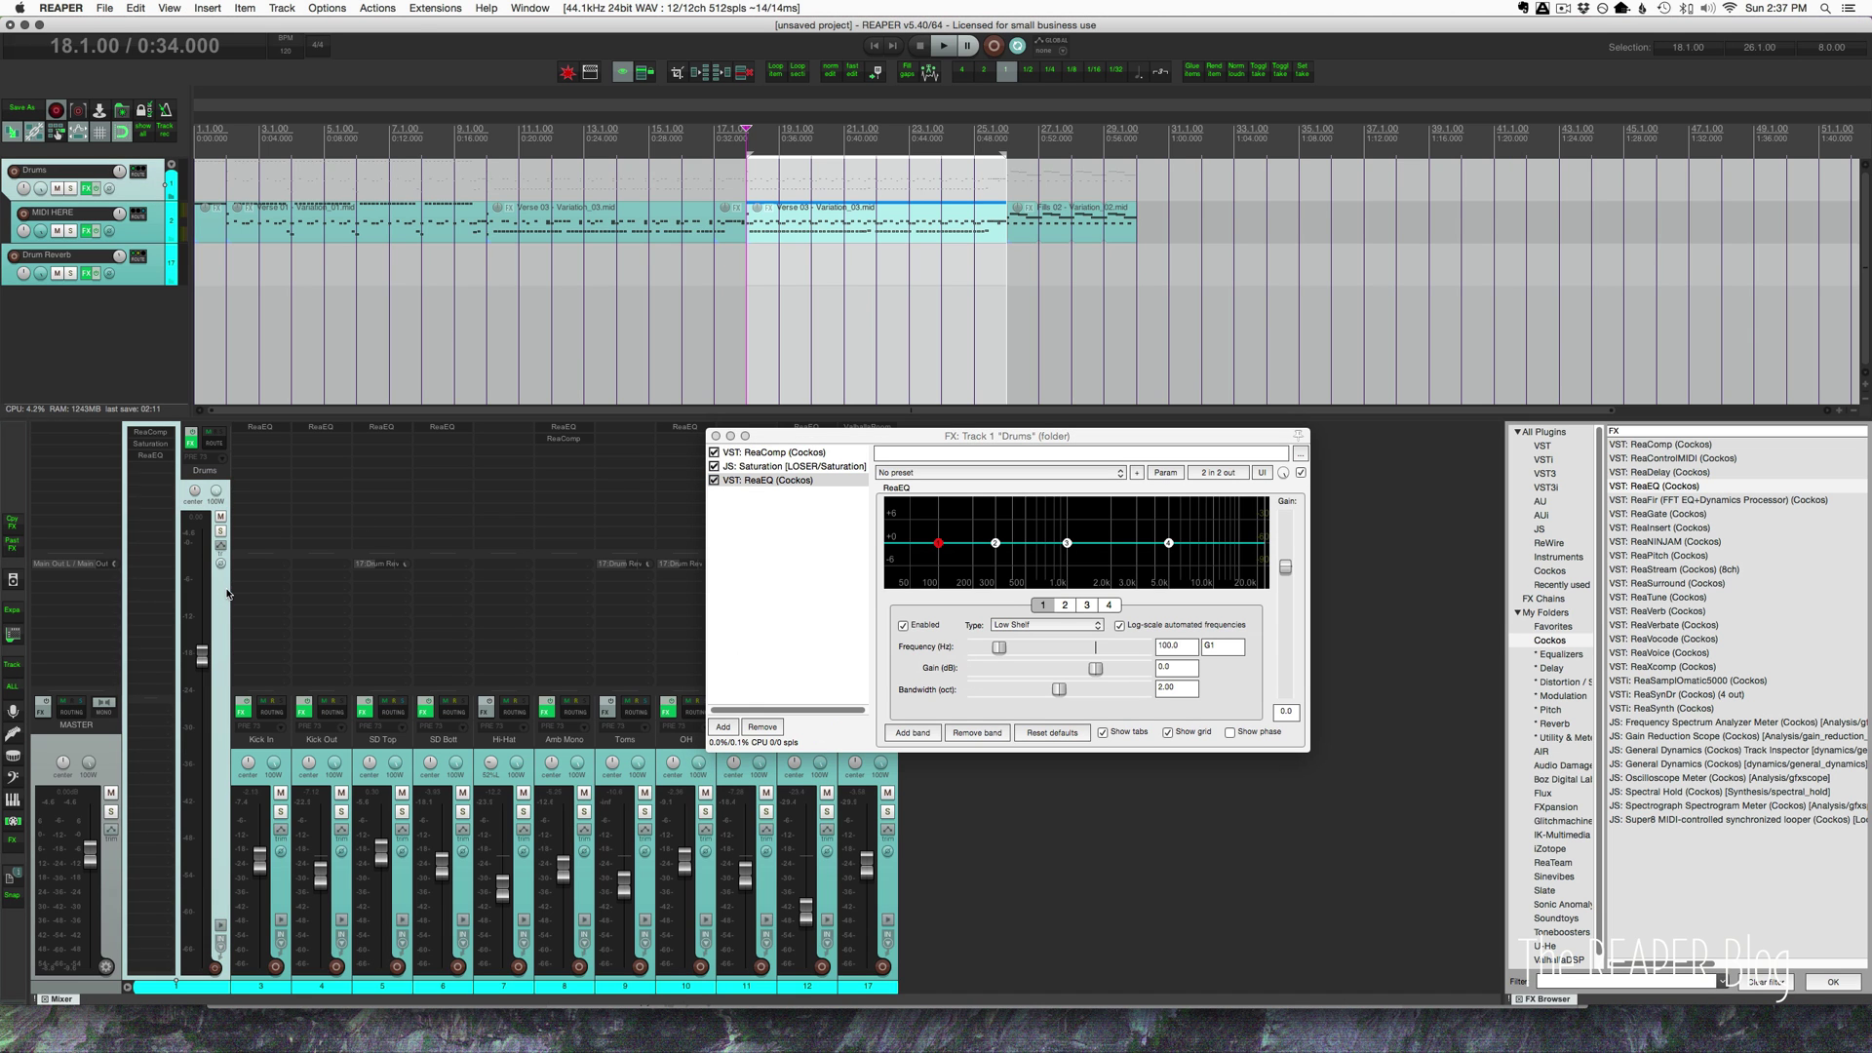
key(space)
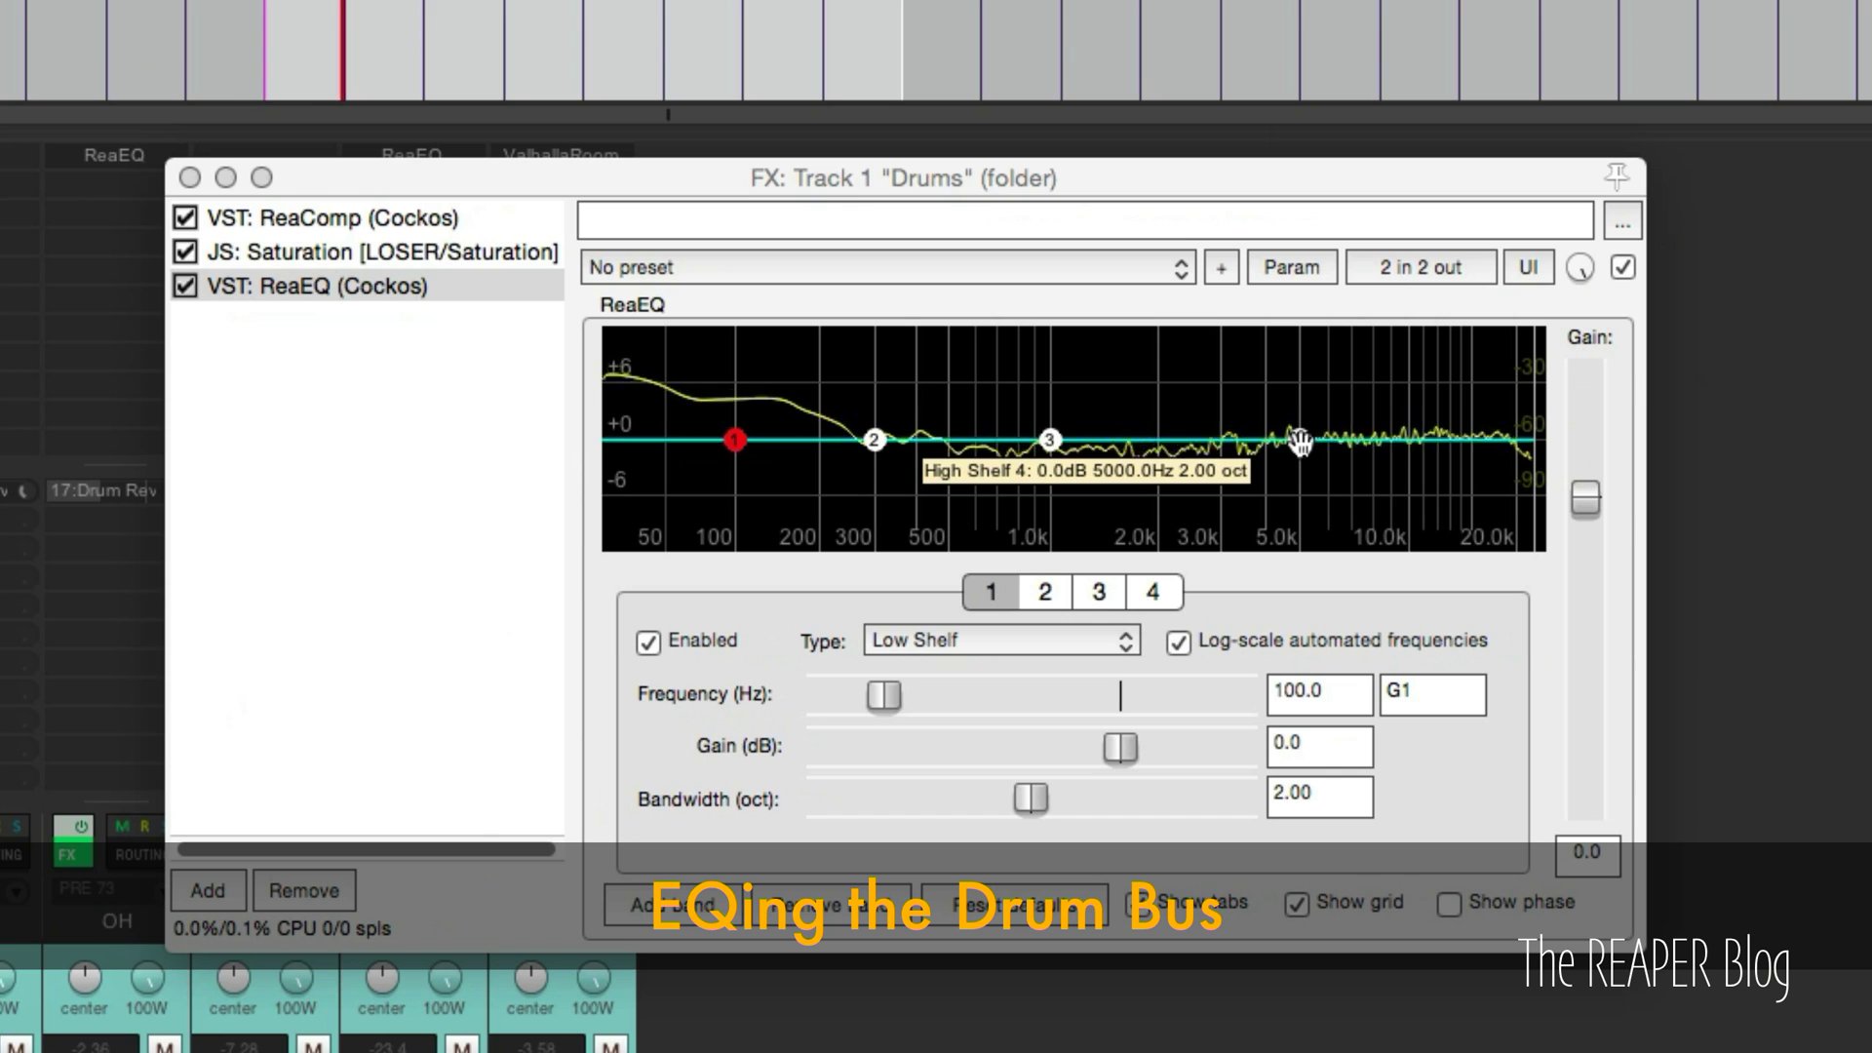
- Lift ReaEQ band 4 highs to 3.4 dB, boost band 1 lows, and cut band 2 -2.1 dB at 1683.9 Hz
click(1301, 440)
drag(1302, 440, 1313, 409)
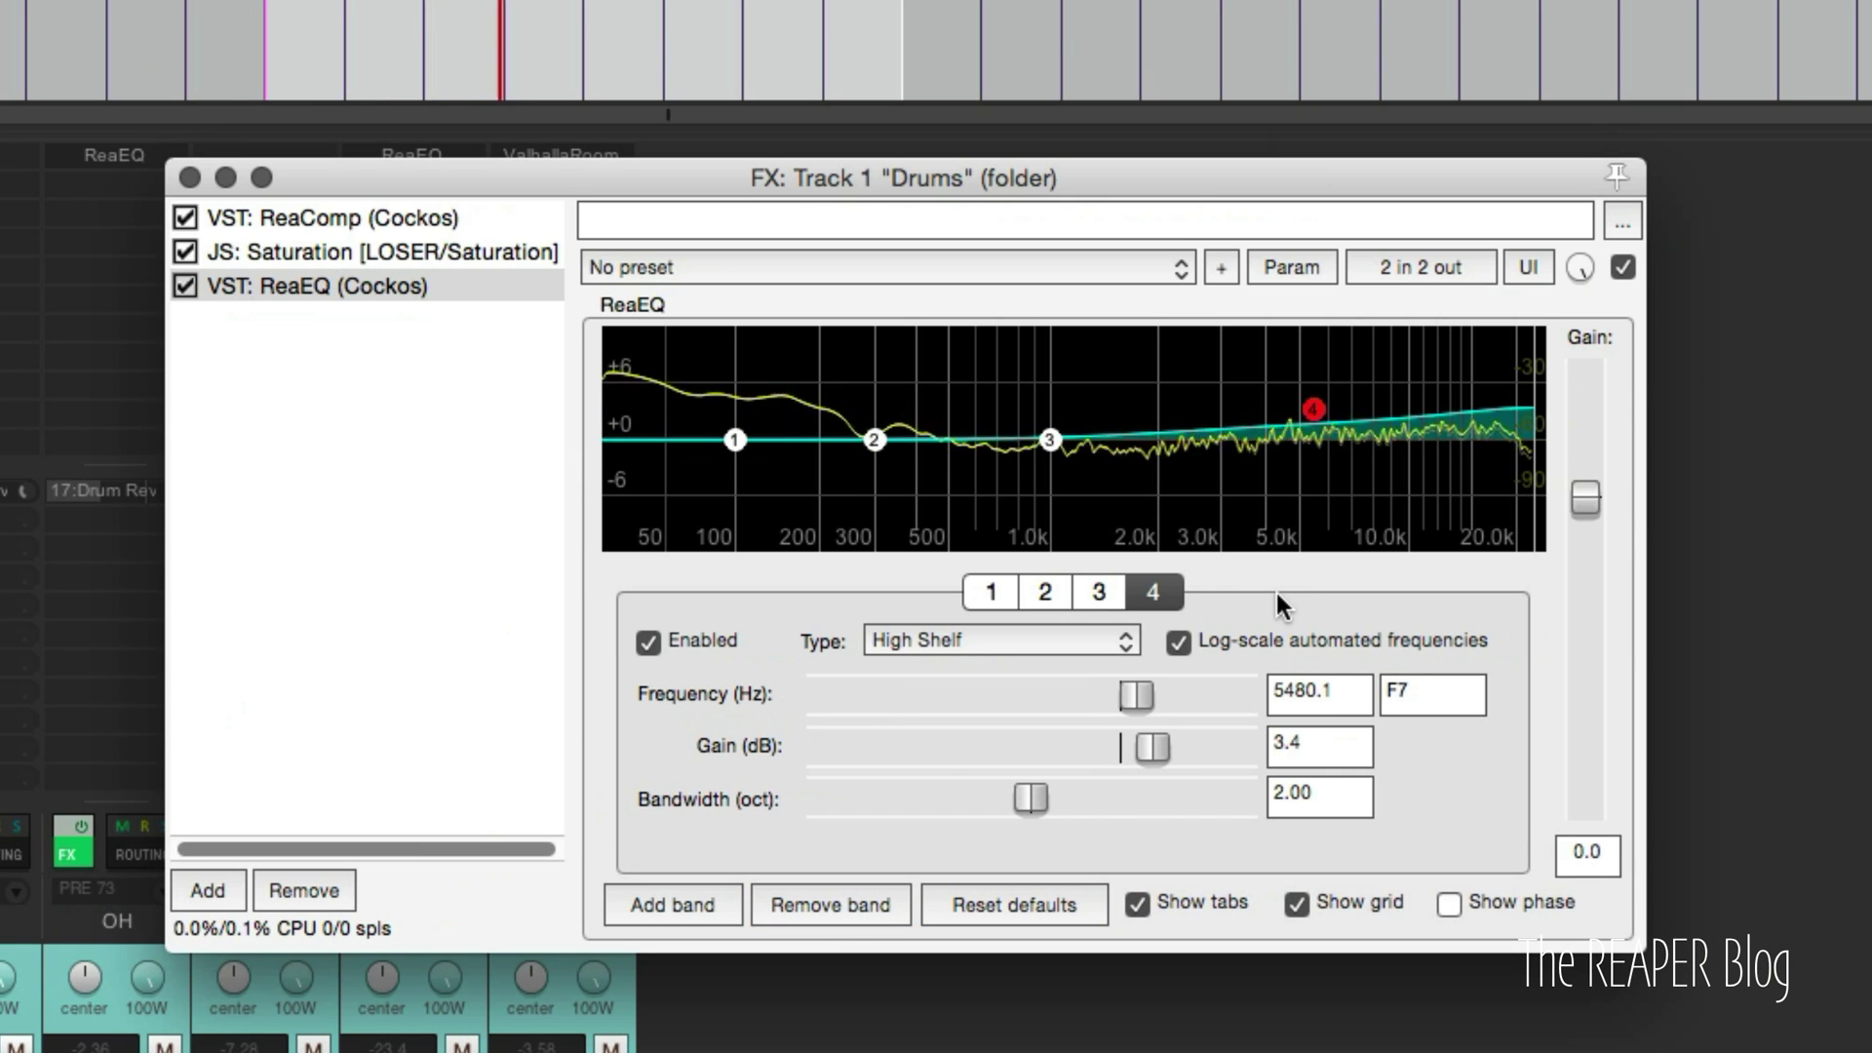
drag(735, 439, 1130, 459)
scroll(744, 409, down, 5)
scroll(887, 454, down, 3)
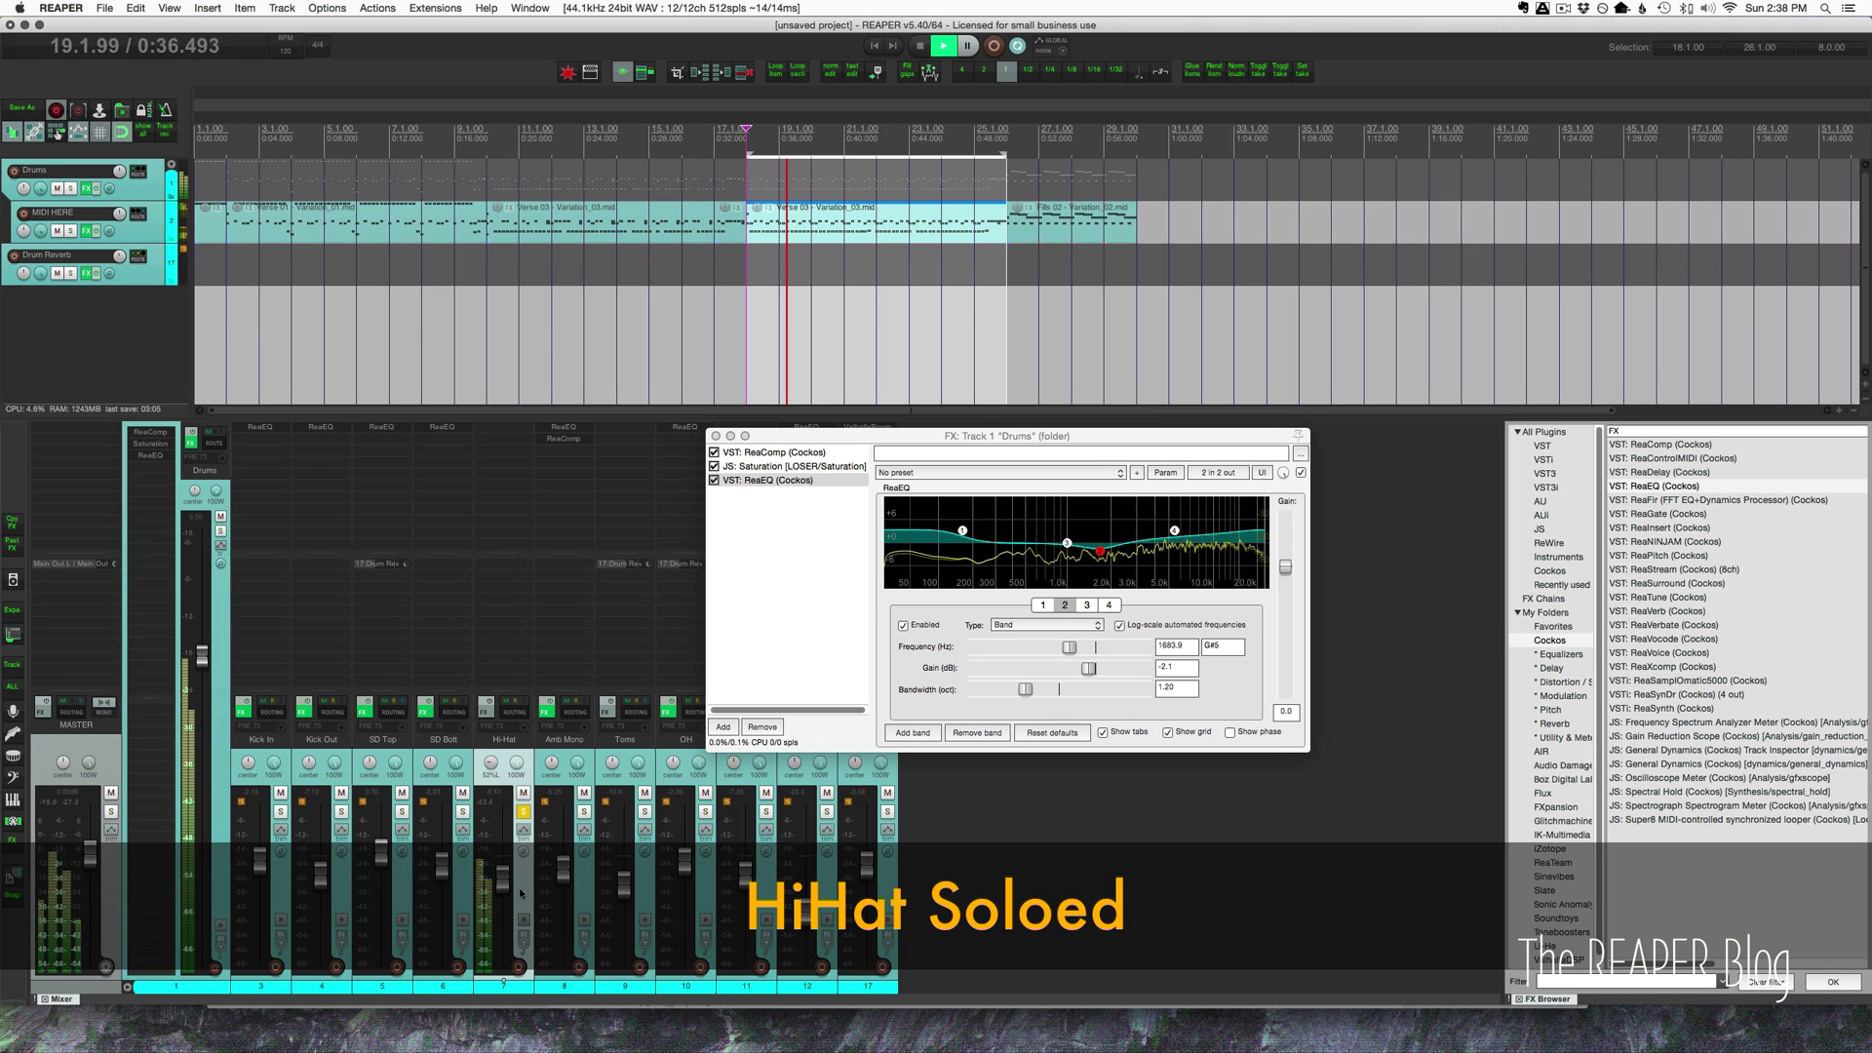
- In the Hi-Hat ReaEQ, make band 1 a low cut near 1172 Hz and dip band 3 -5.8 dB at 3278 Hz
click(485, 702)
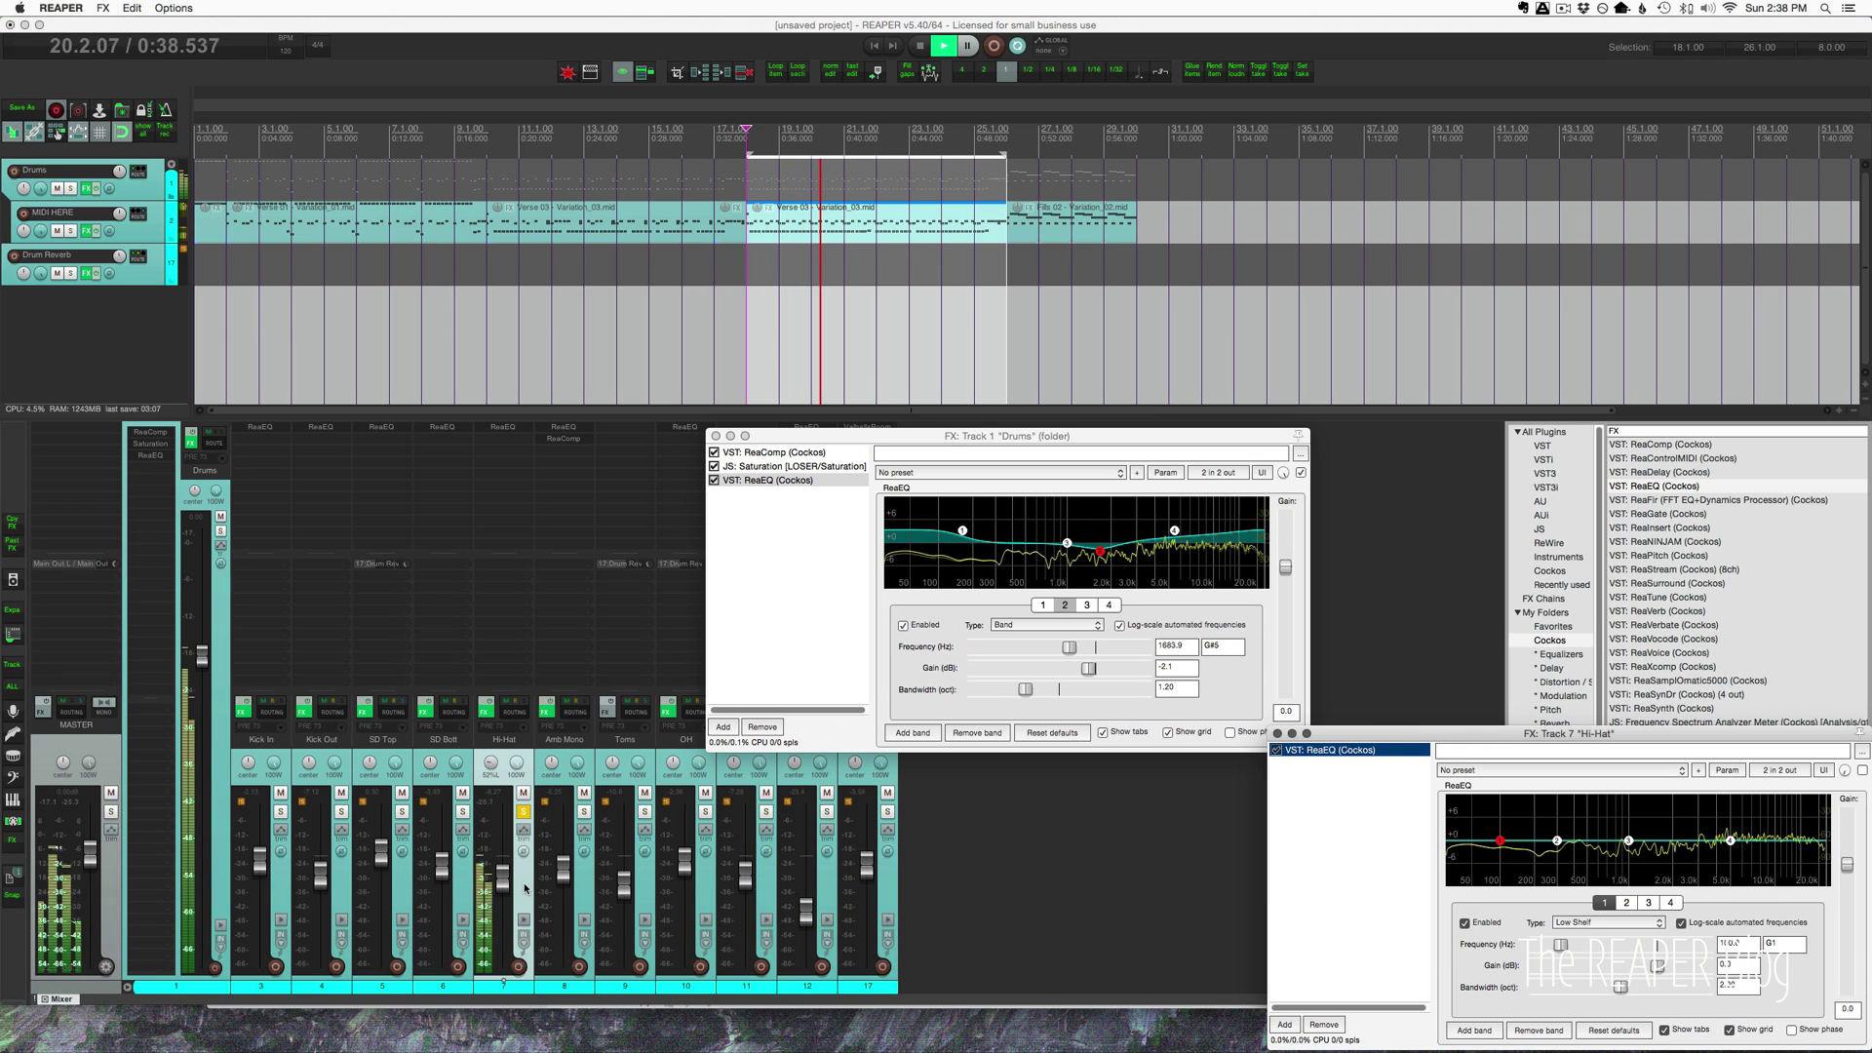
drag(1396, 749, 829, 444)
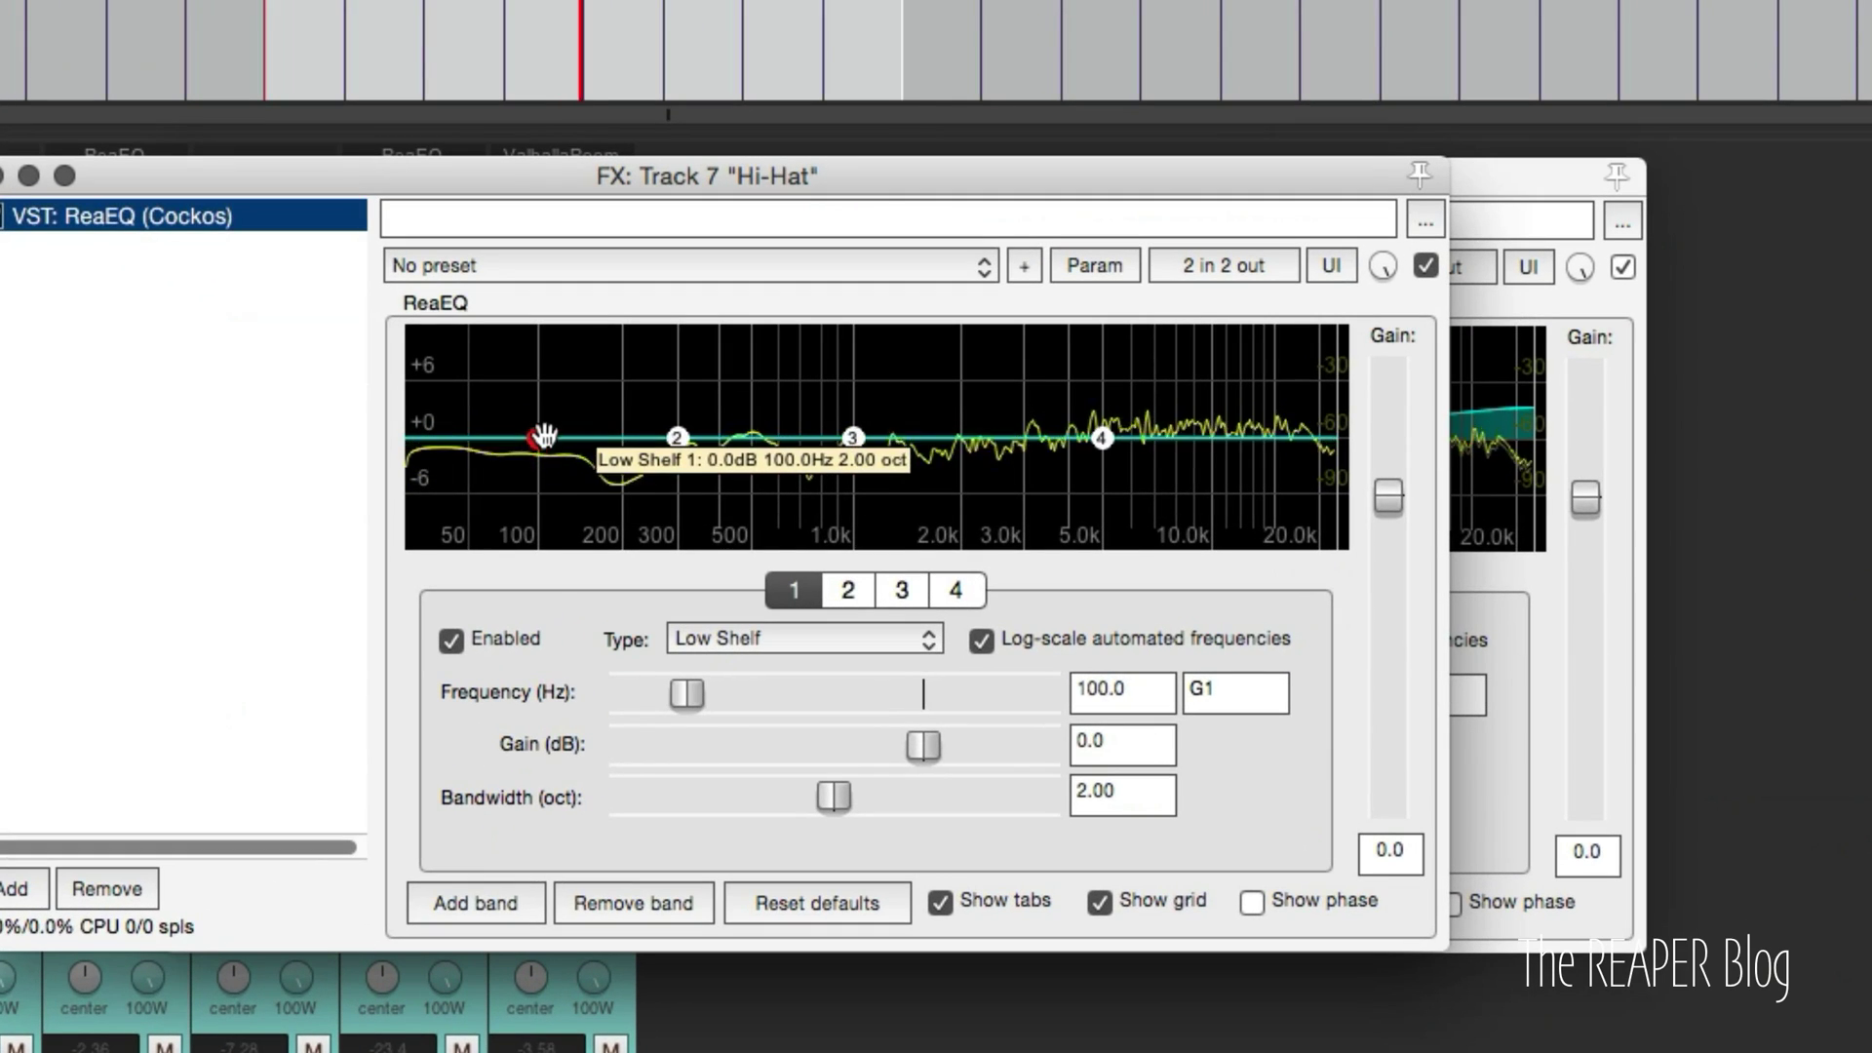
drag(543, 436, 881, 682)
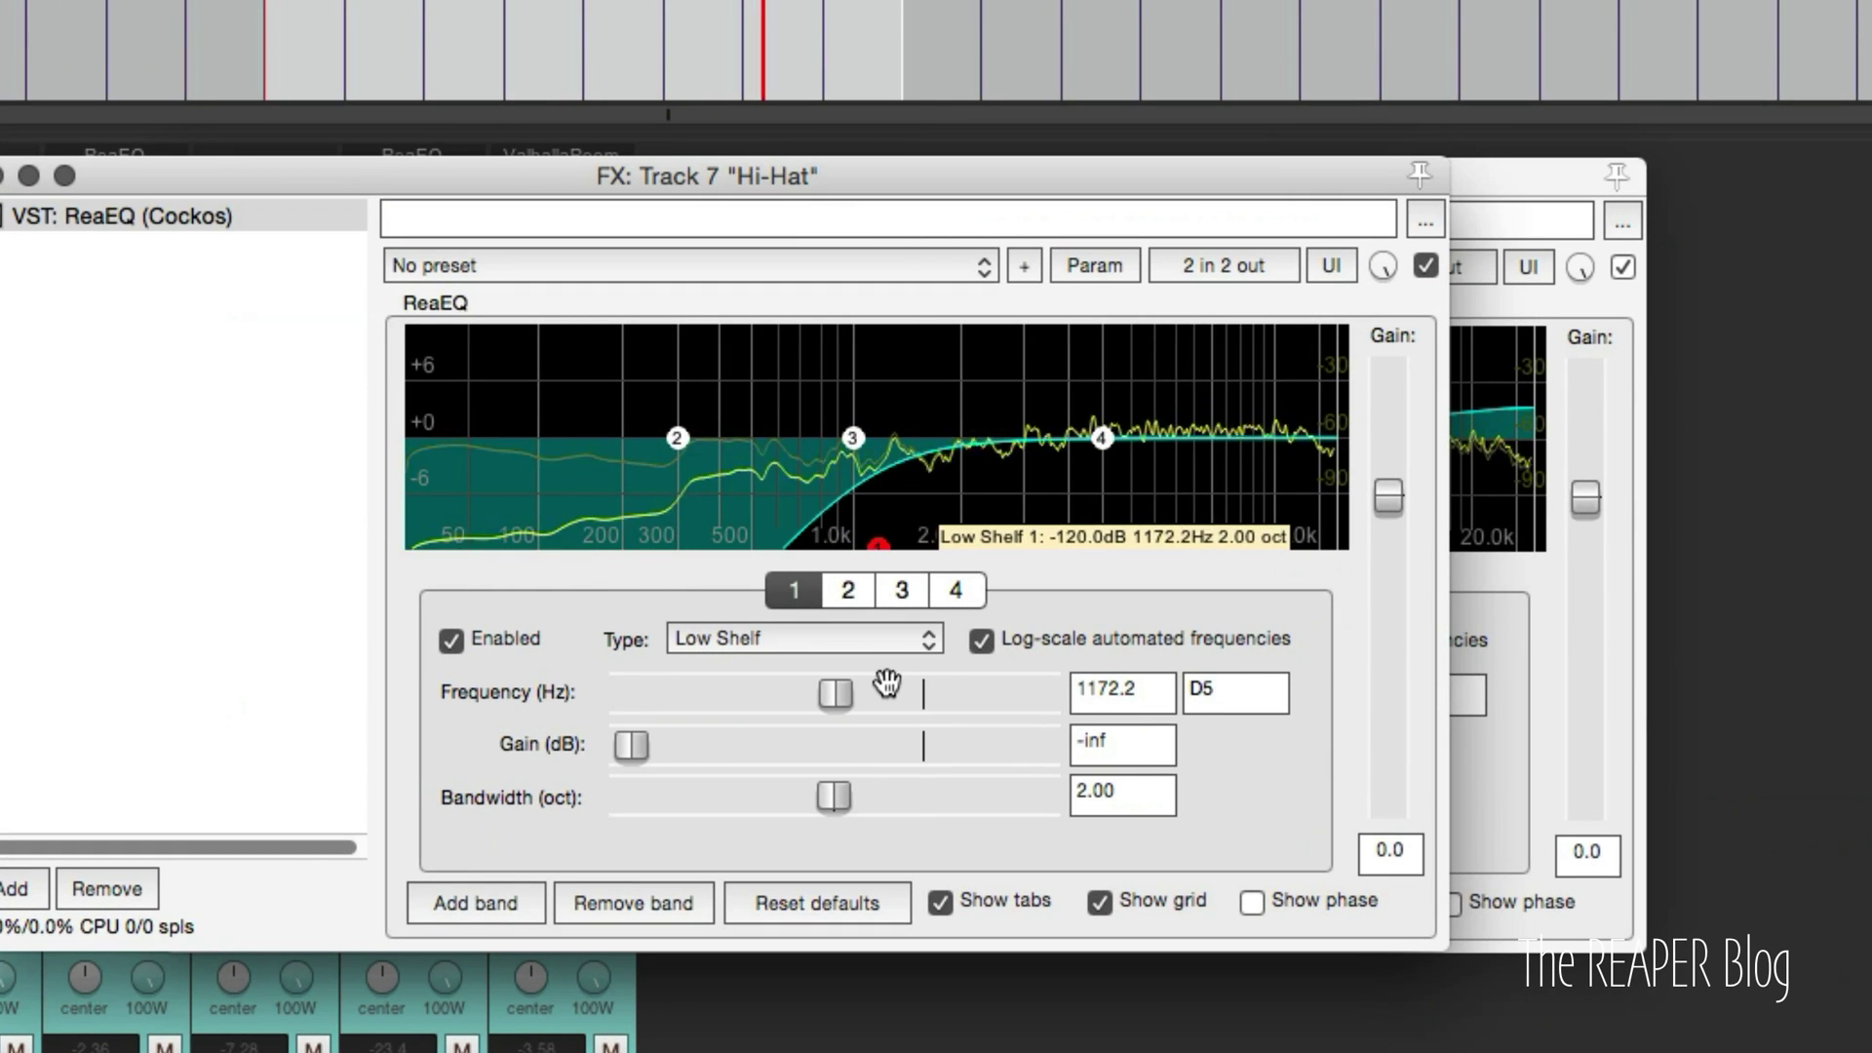
drag(852, 438, 1035, 351)
scroll(940, 389, down, 5)
drag(1012, 748, 875, 746)
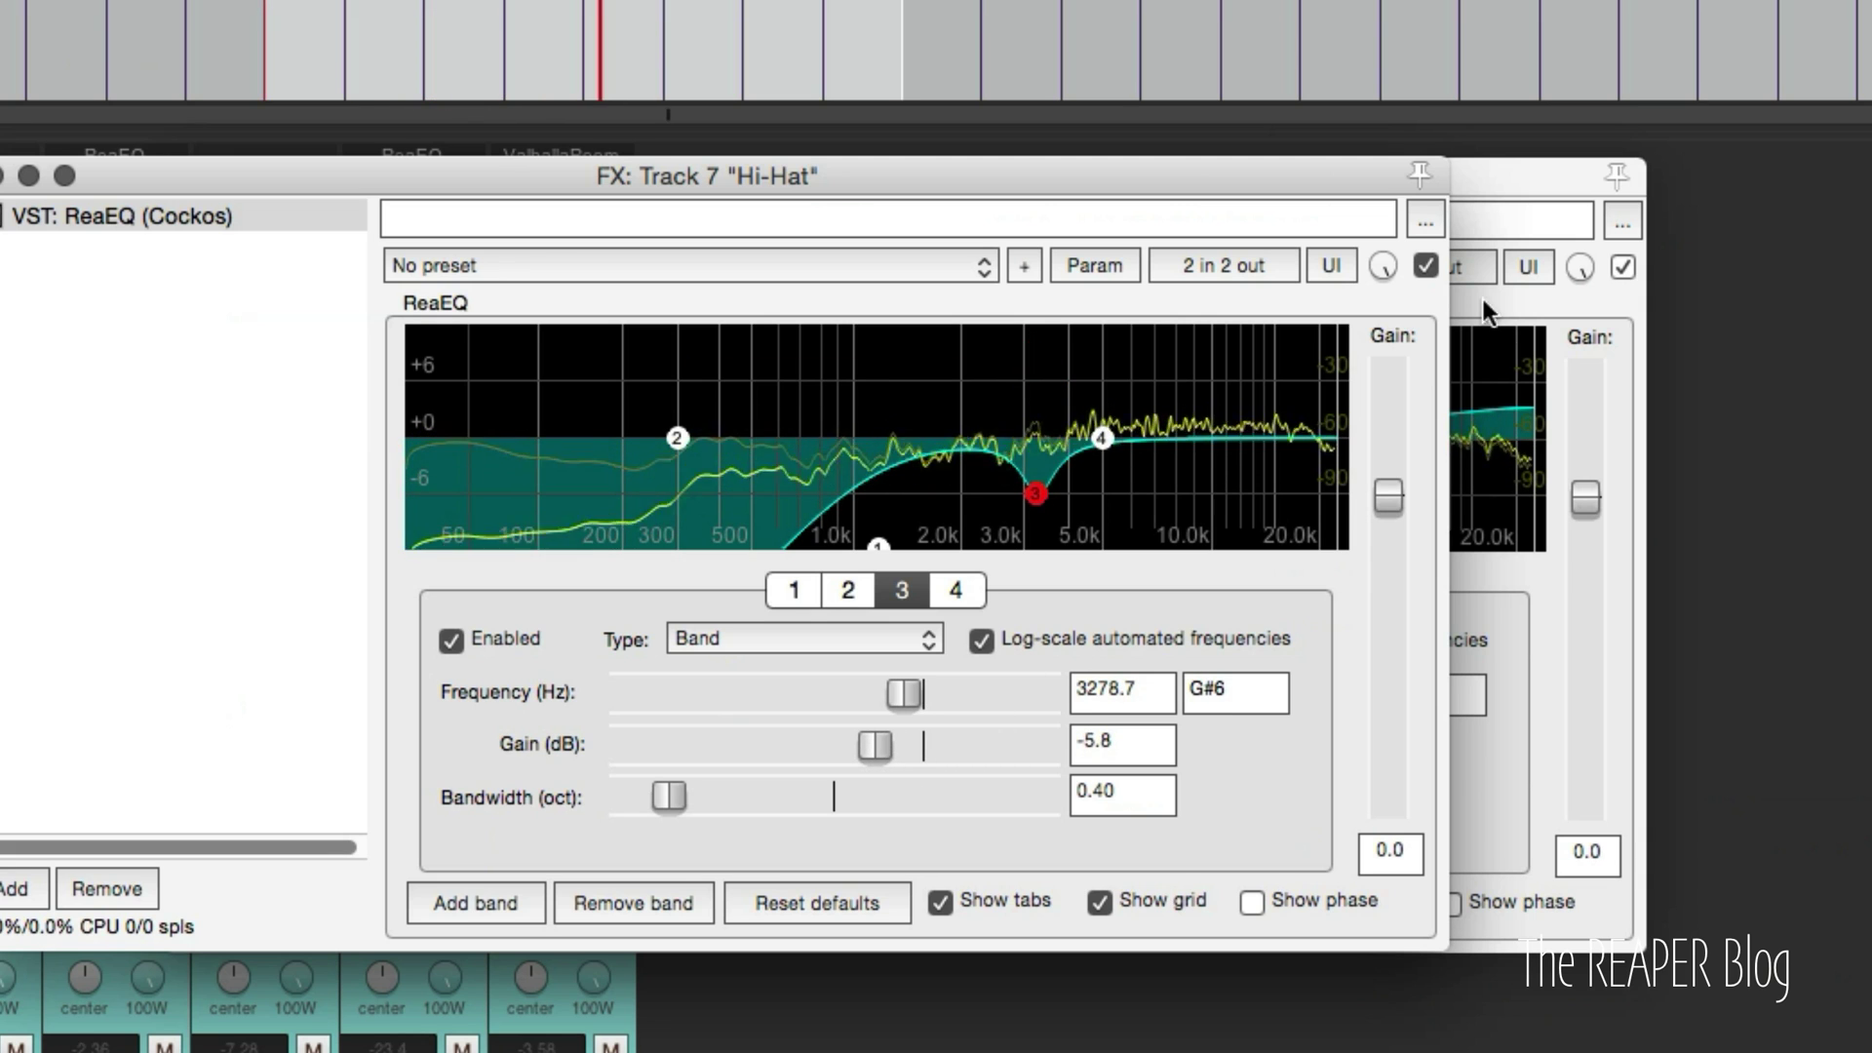
- Compare the Hi-Hat EQ bypassed and engaged twice, leave it engaged, and close its window
click(1426, 266)
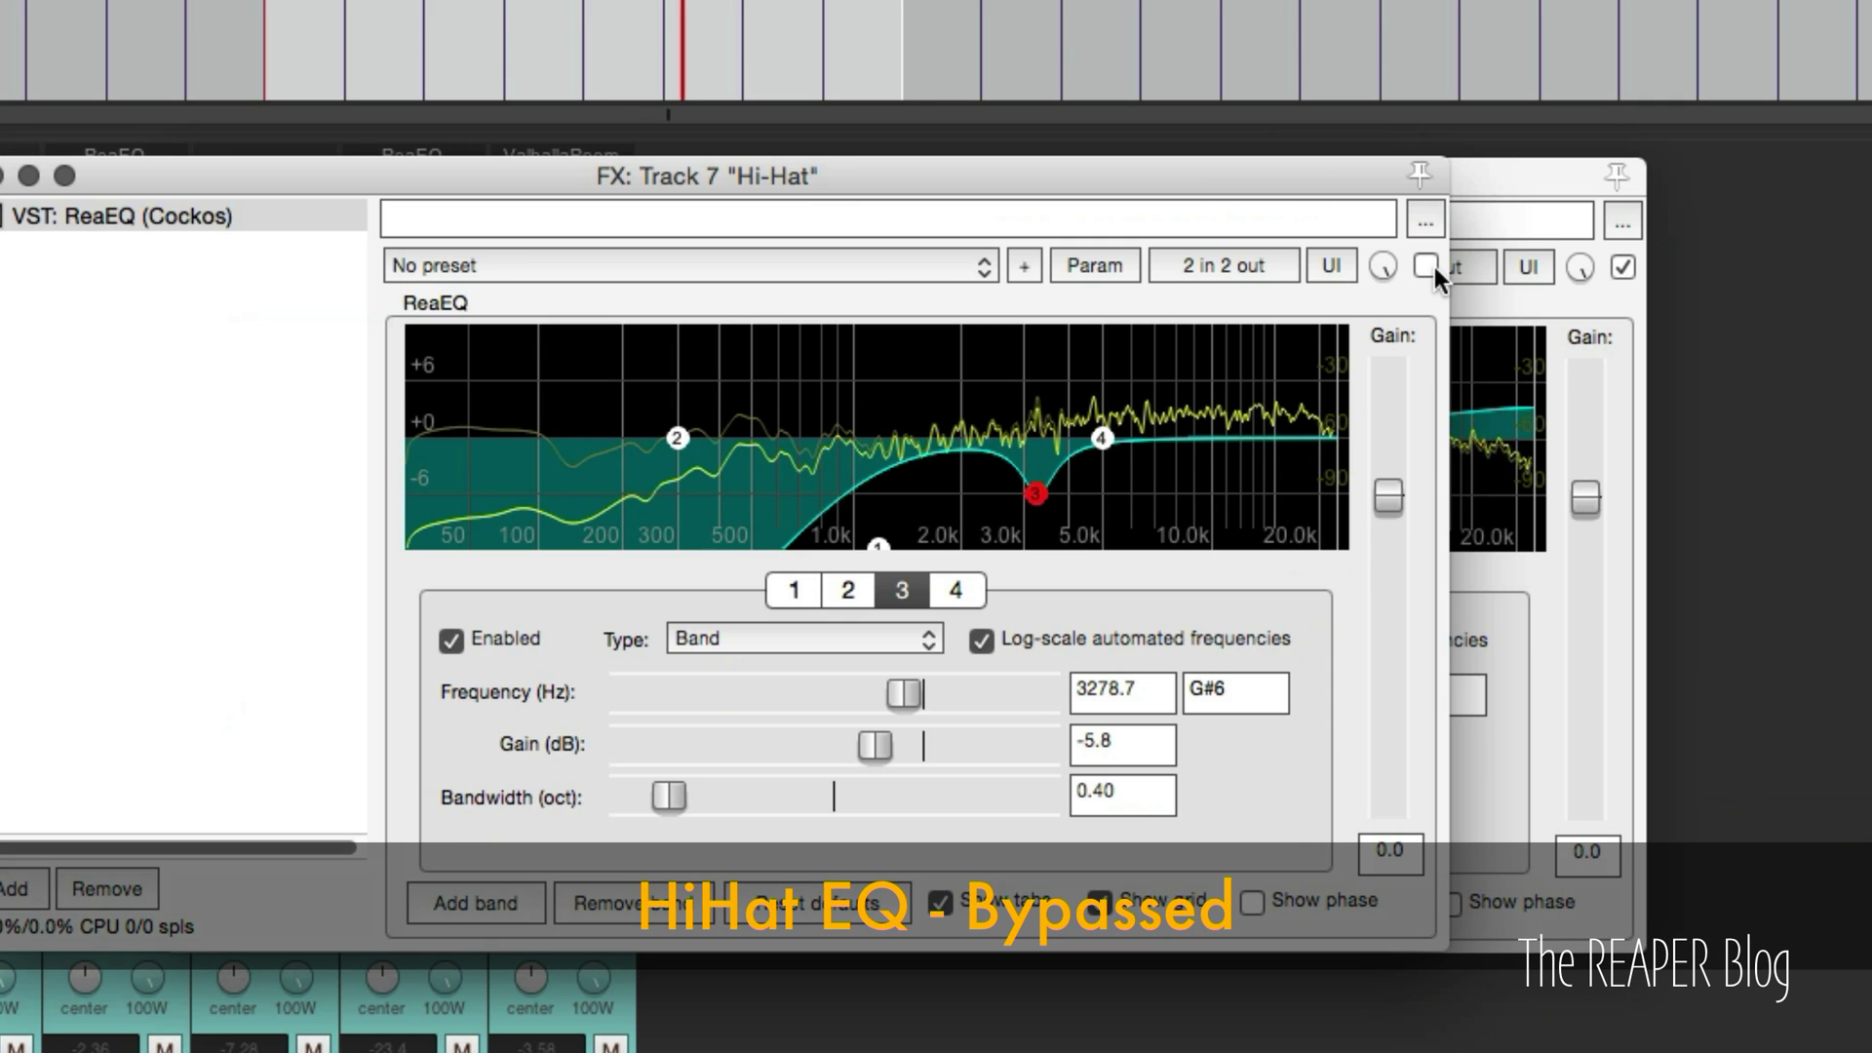
click(1429, 266)
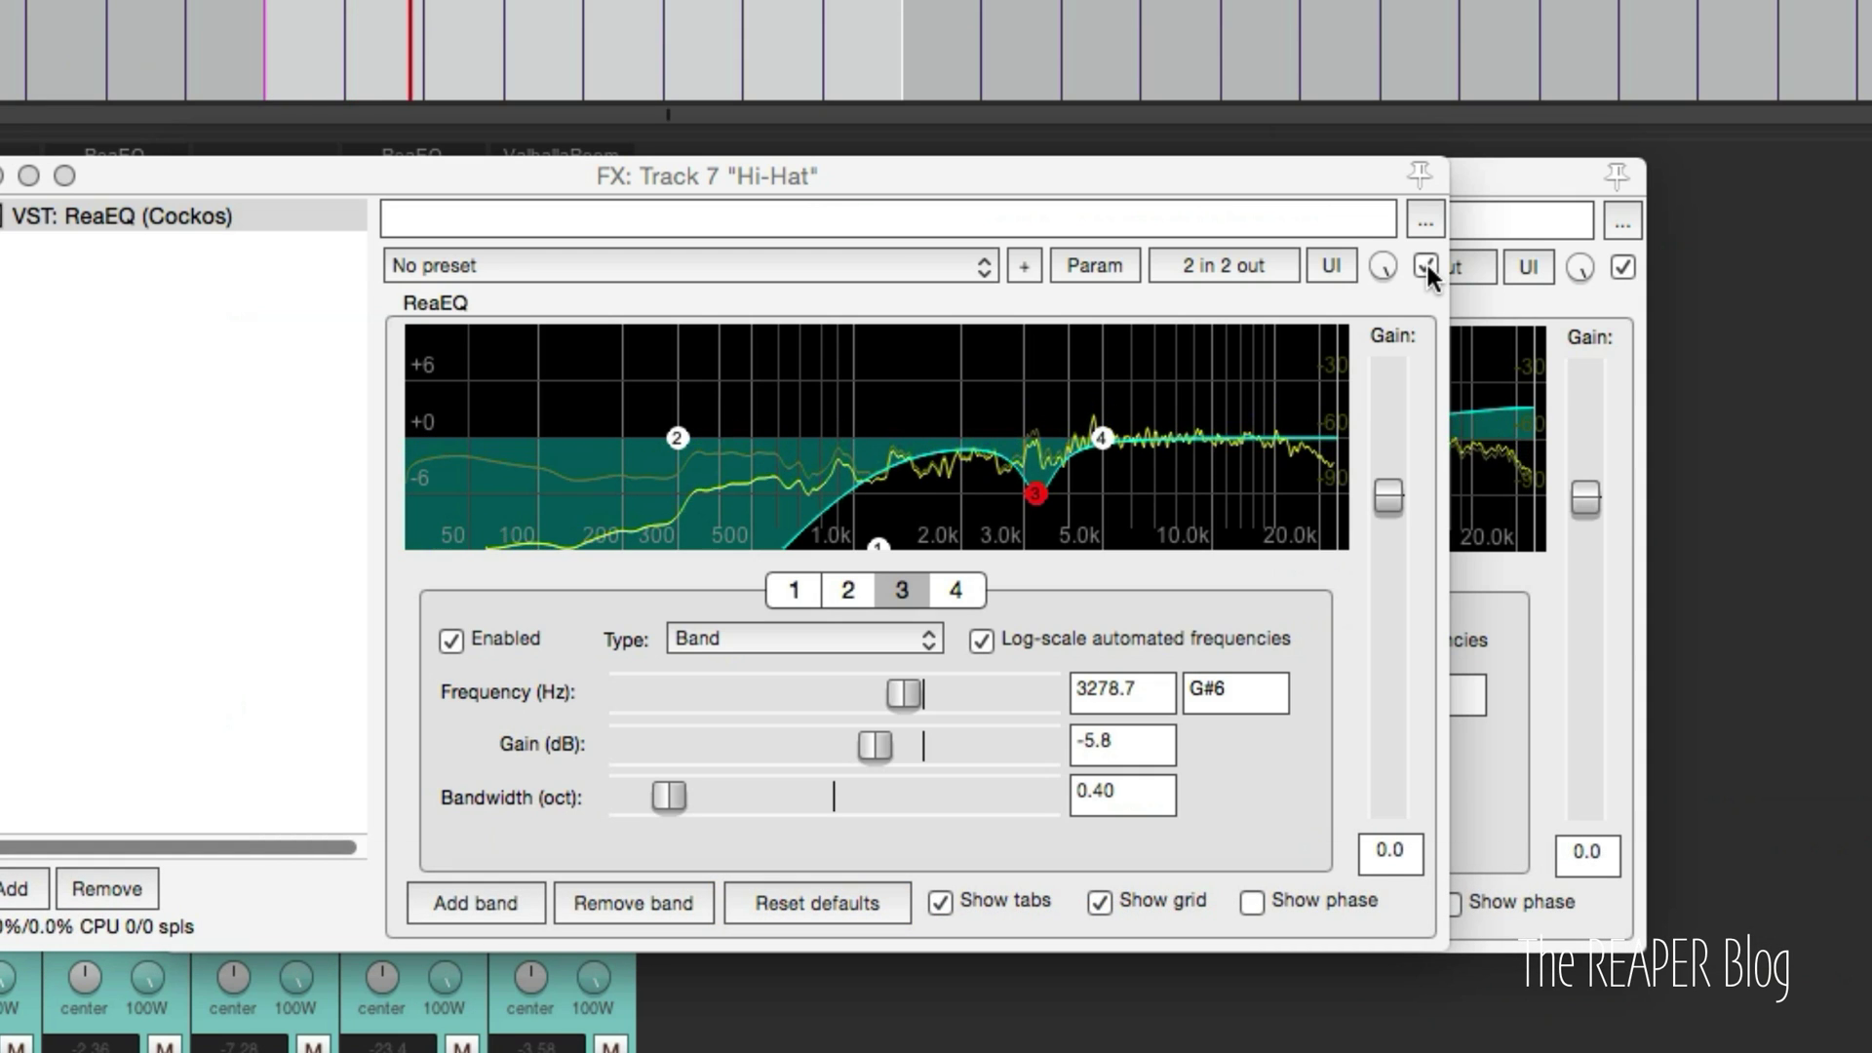
click(1425, 264)
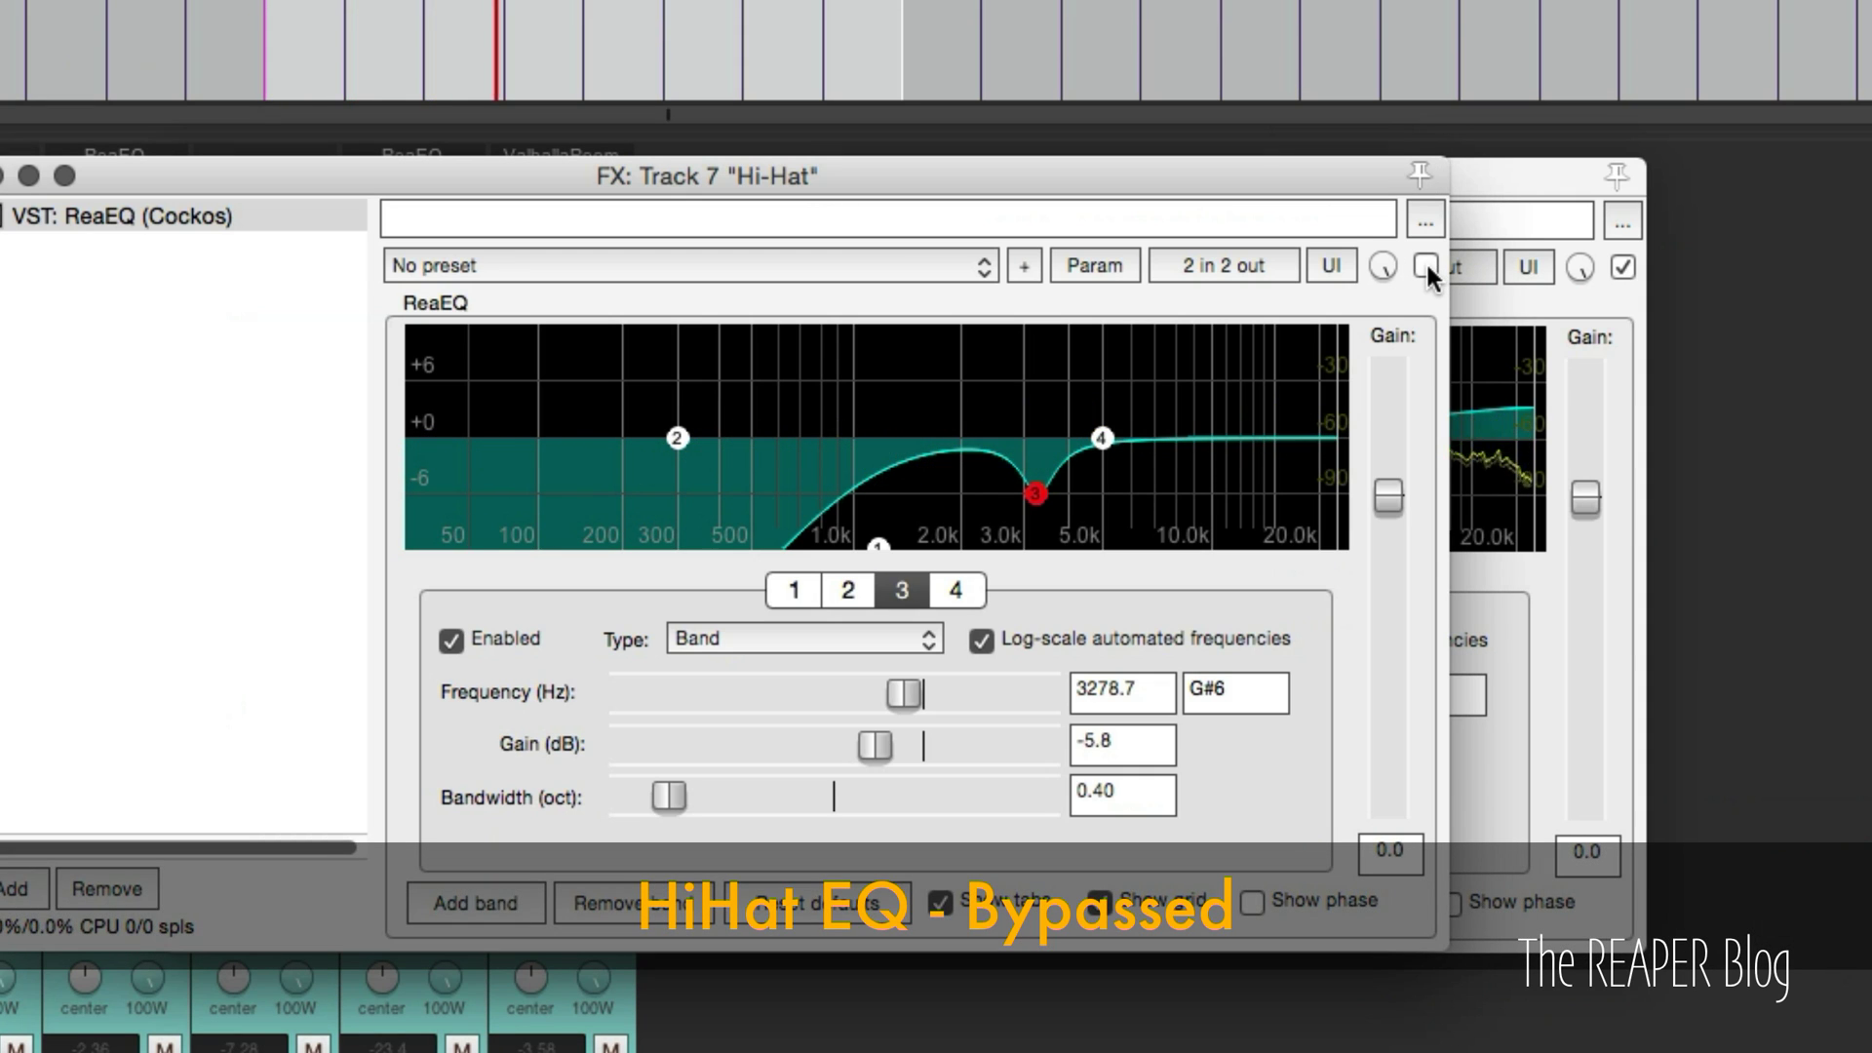
click(1425, 263)
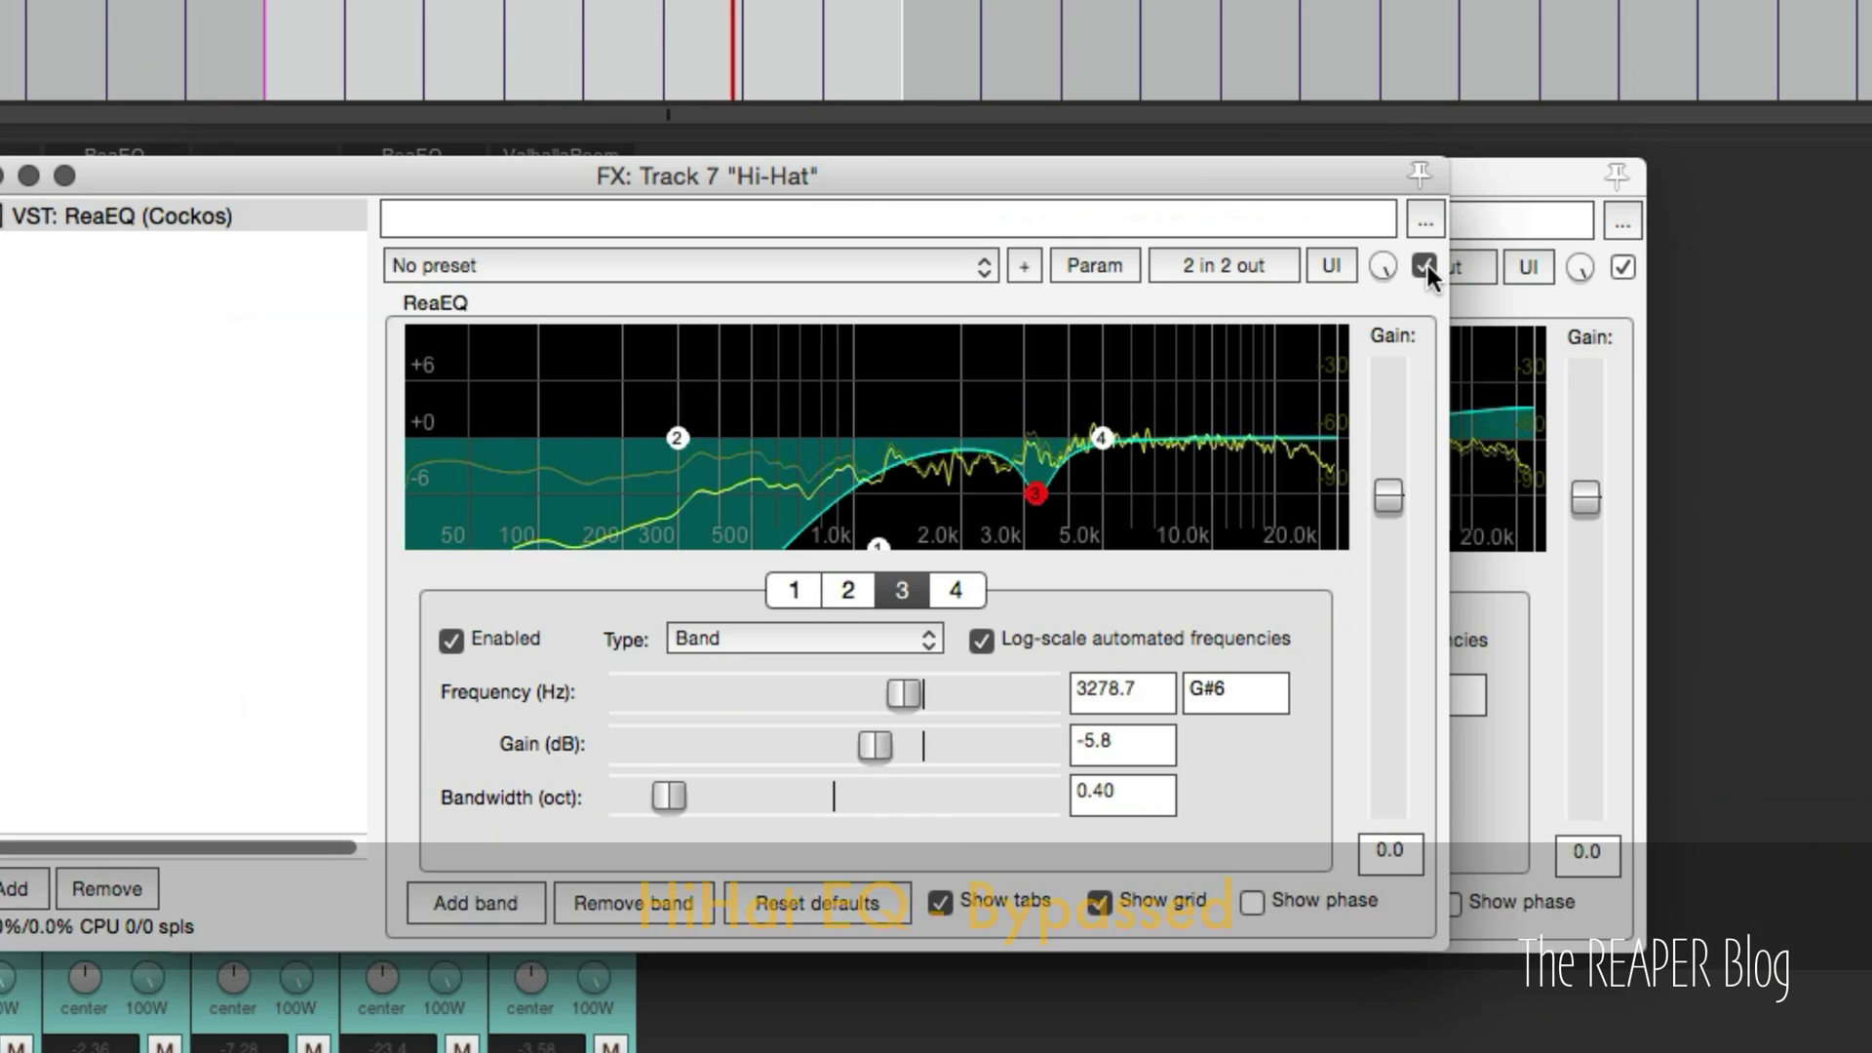
click(1425, 264)
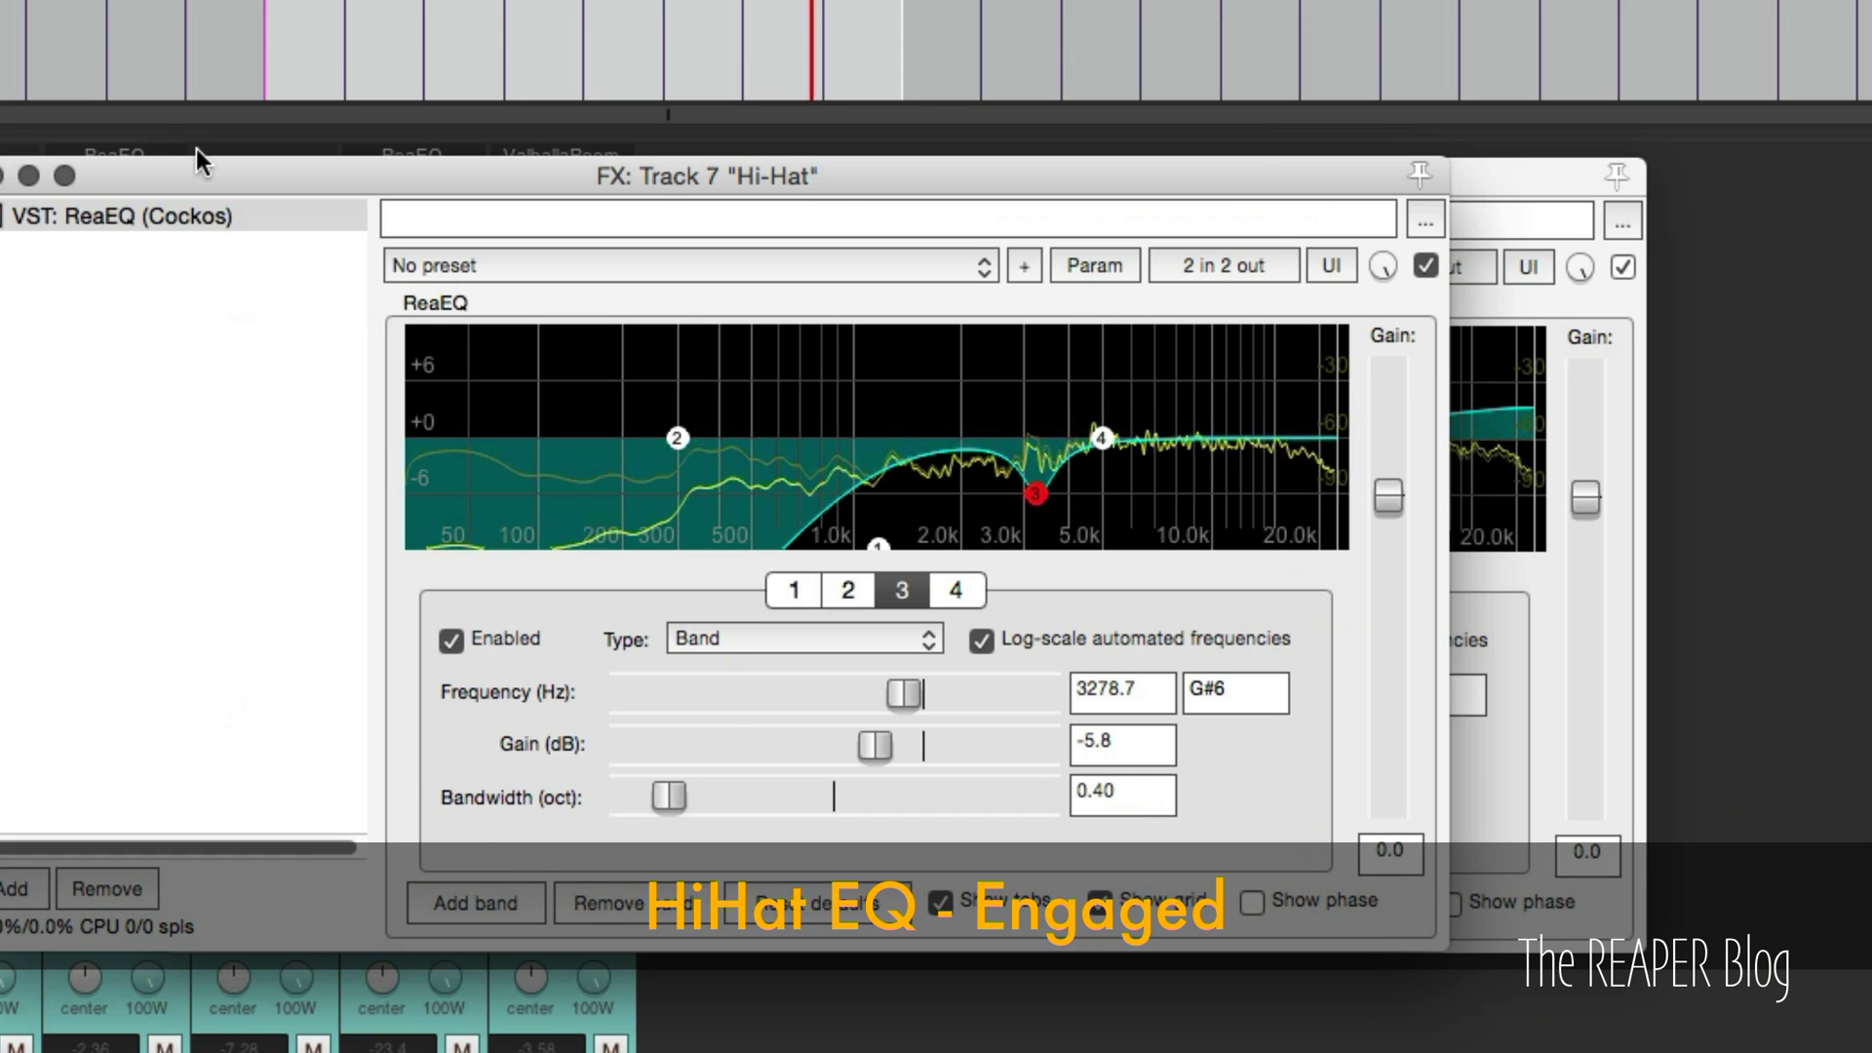
key(Escape)
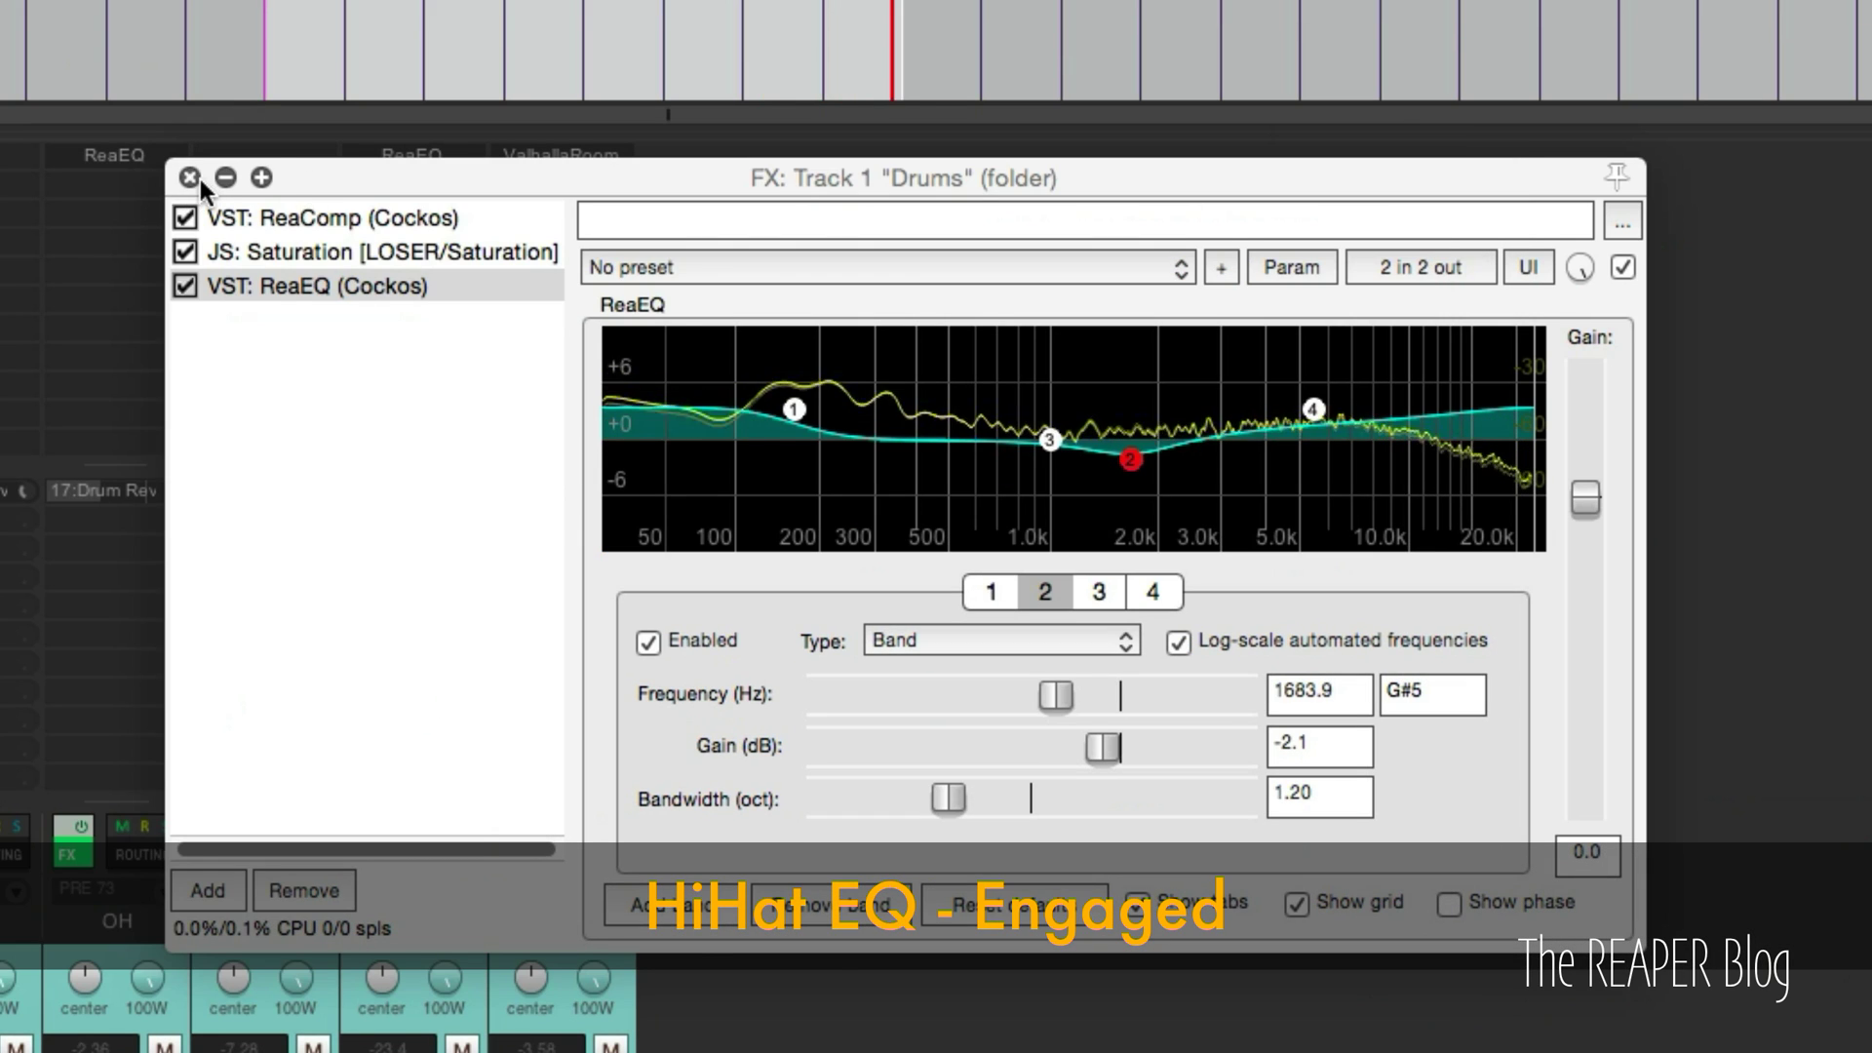
- Close the Drums effects window, then select and solo the Toms track
click(195, 177)
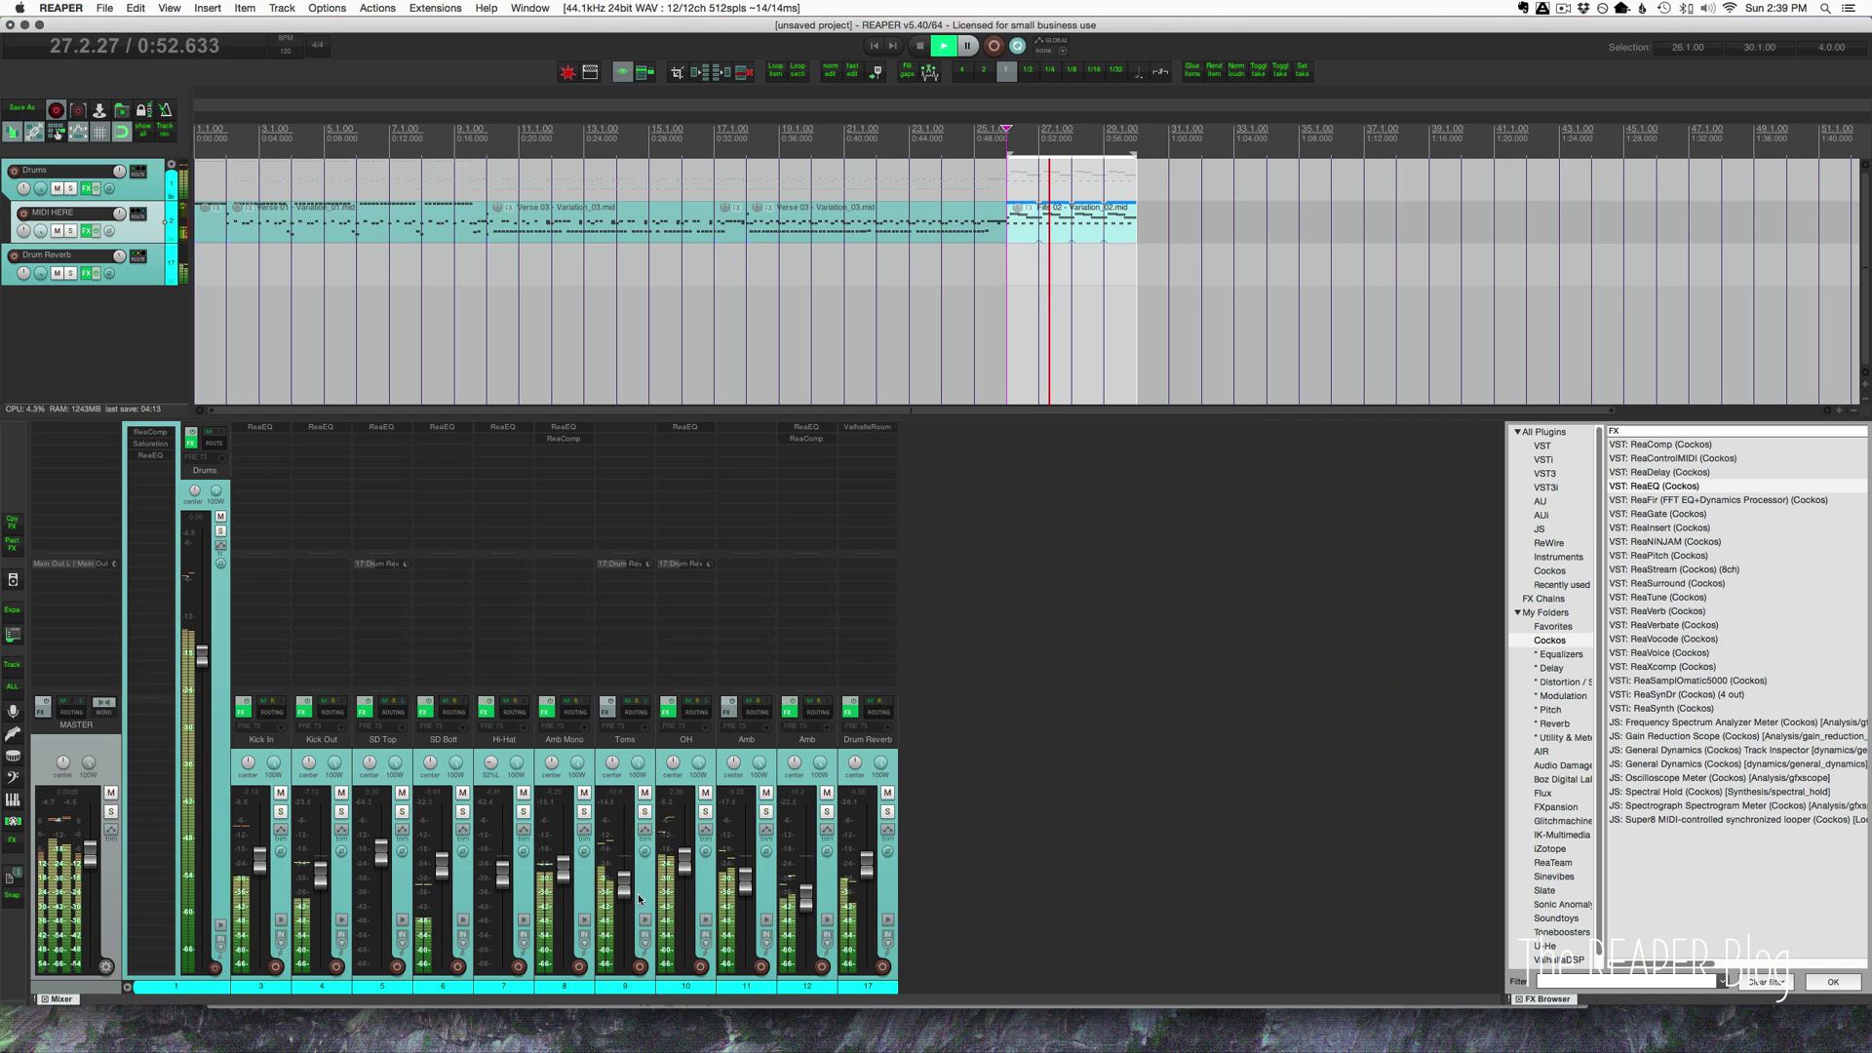
click(644, 793)
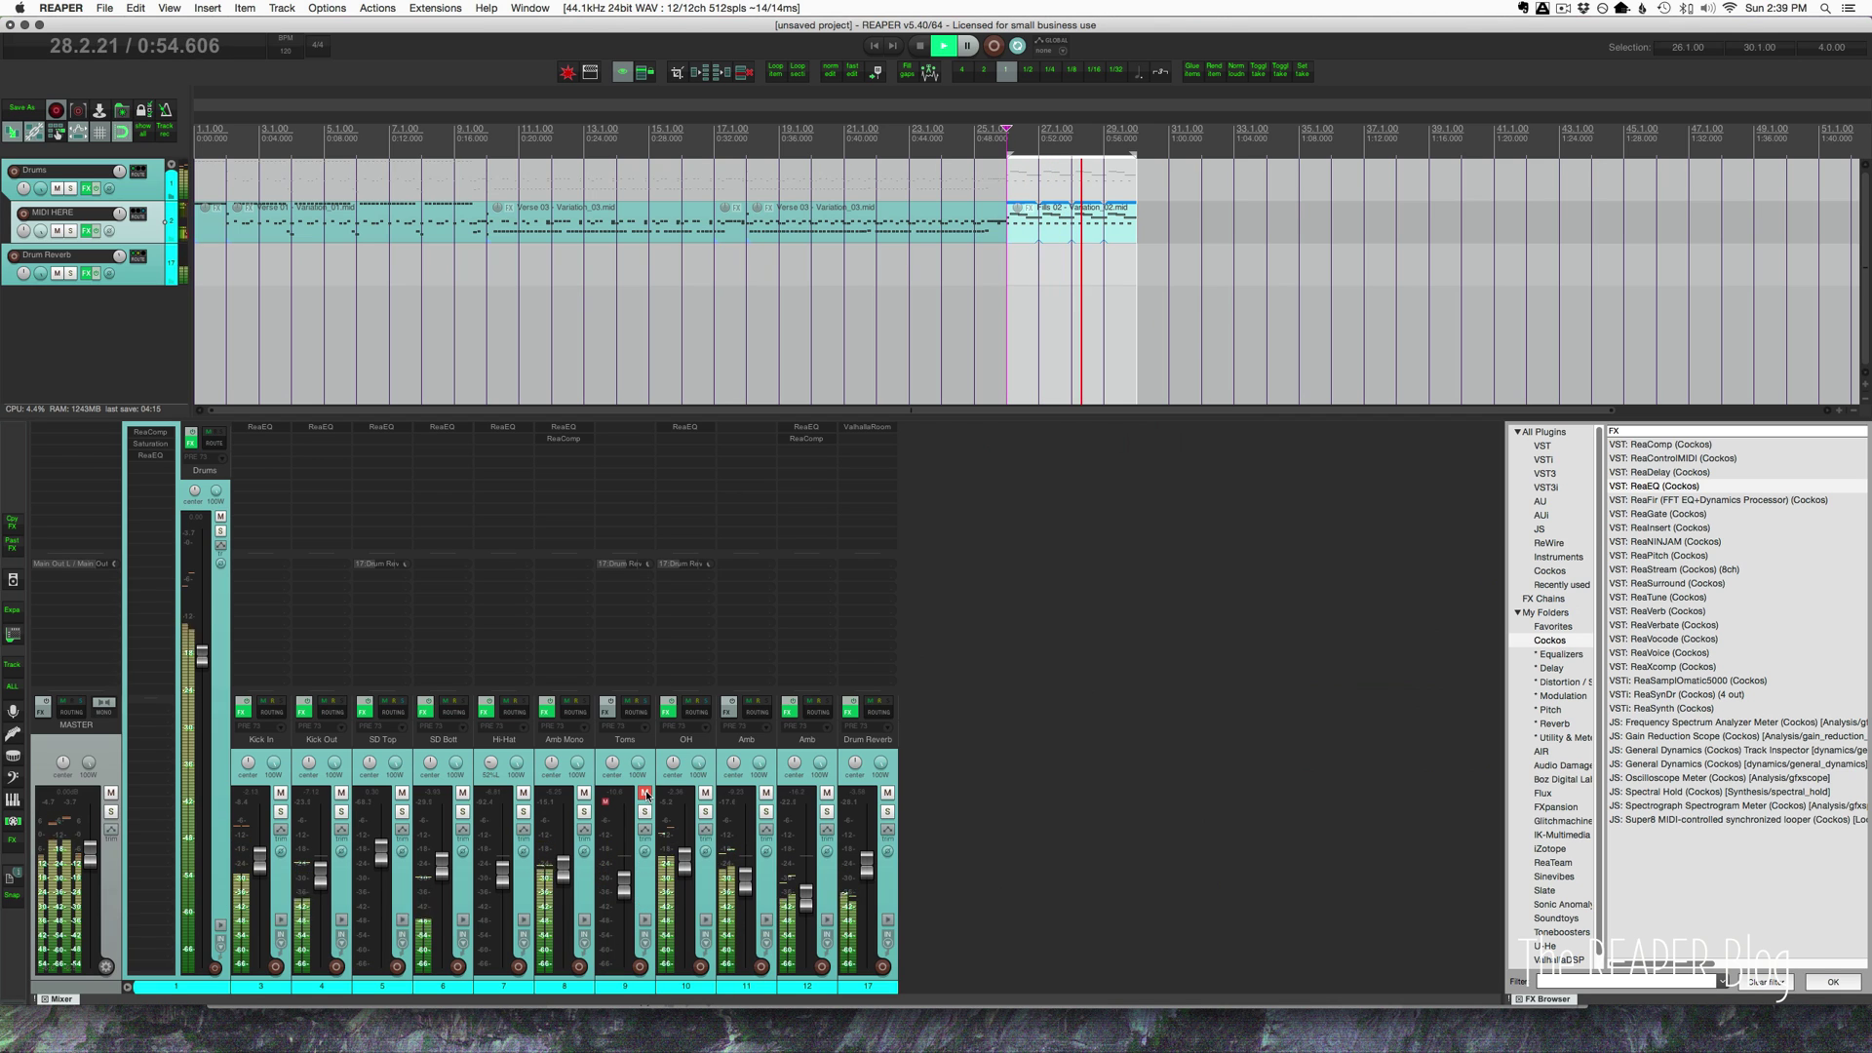
click(644, 793)
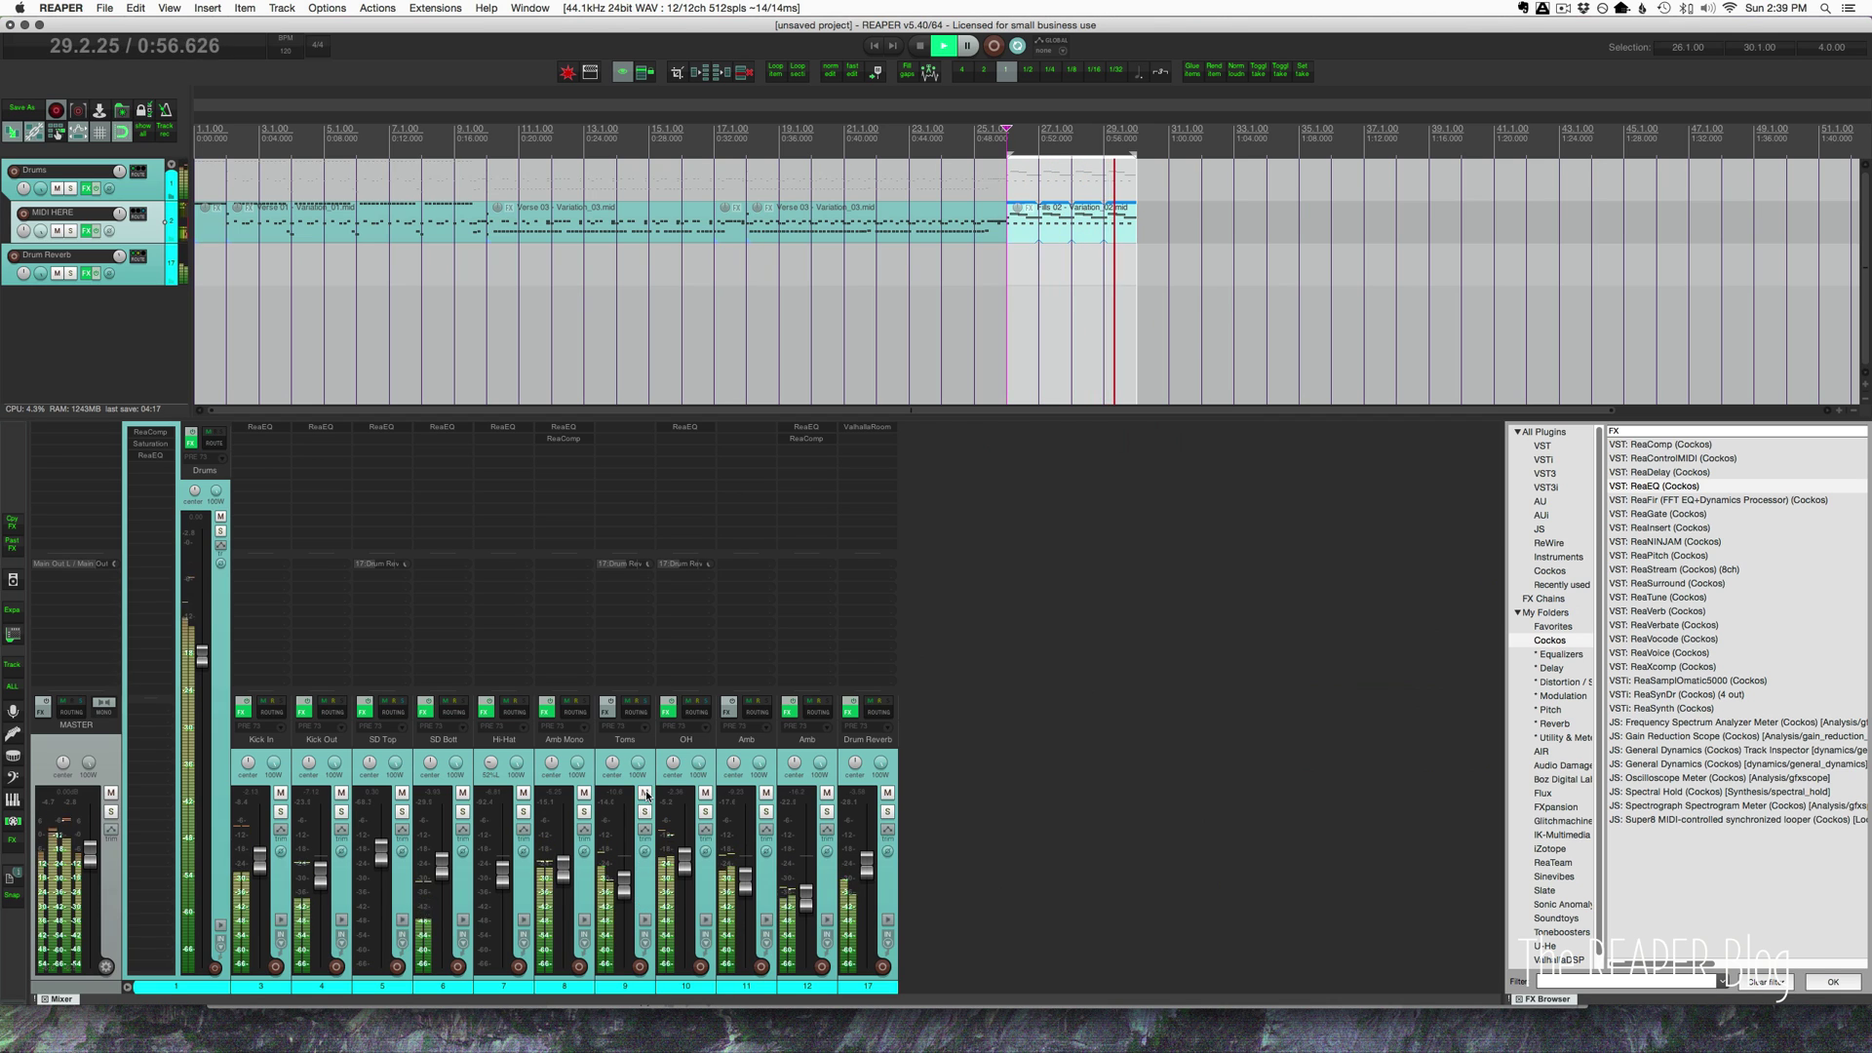
click(641, 882)
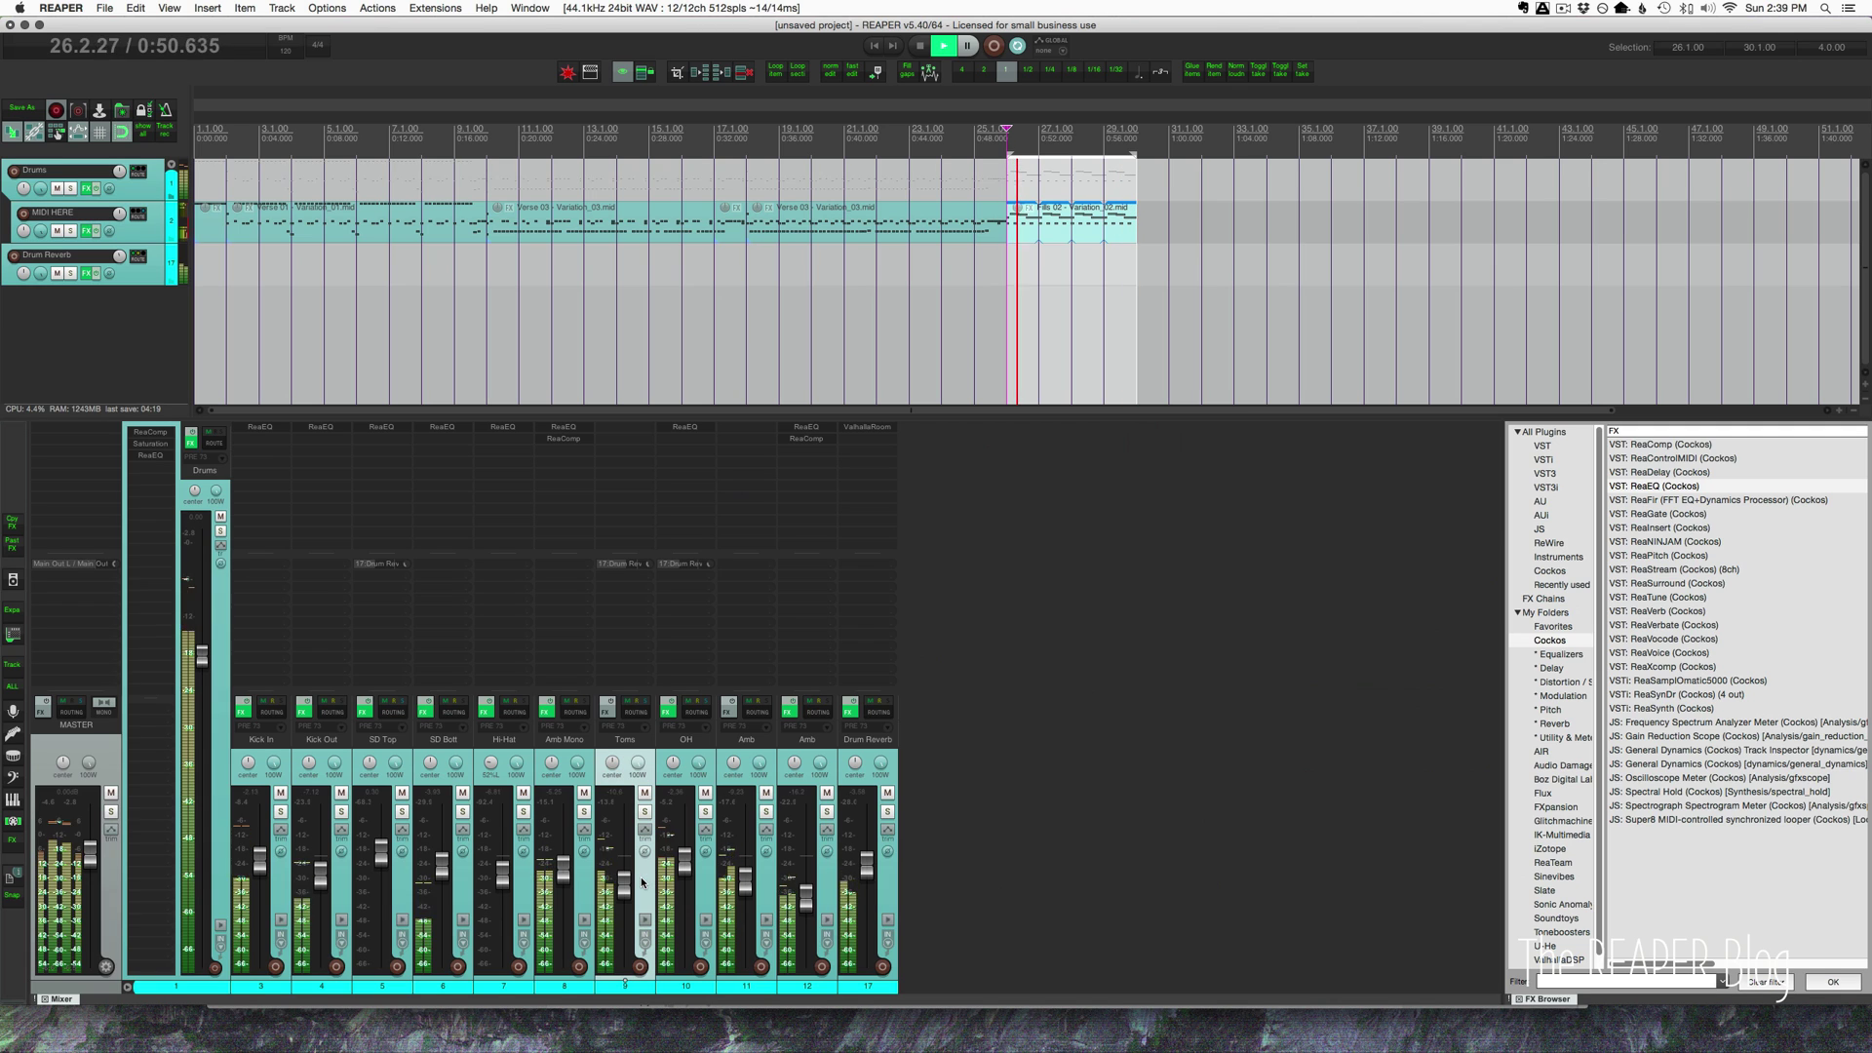
click(645, 811)
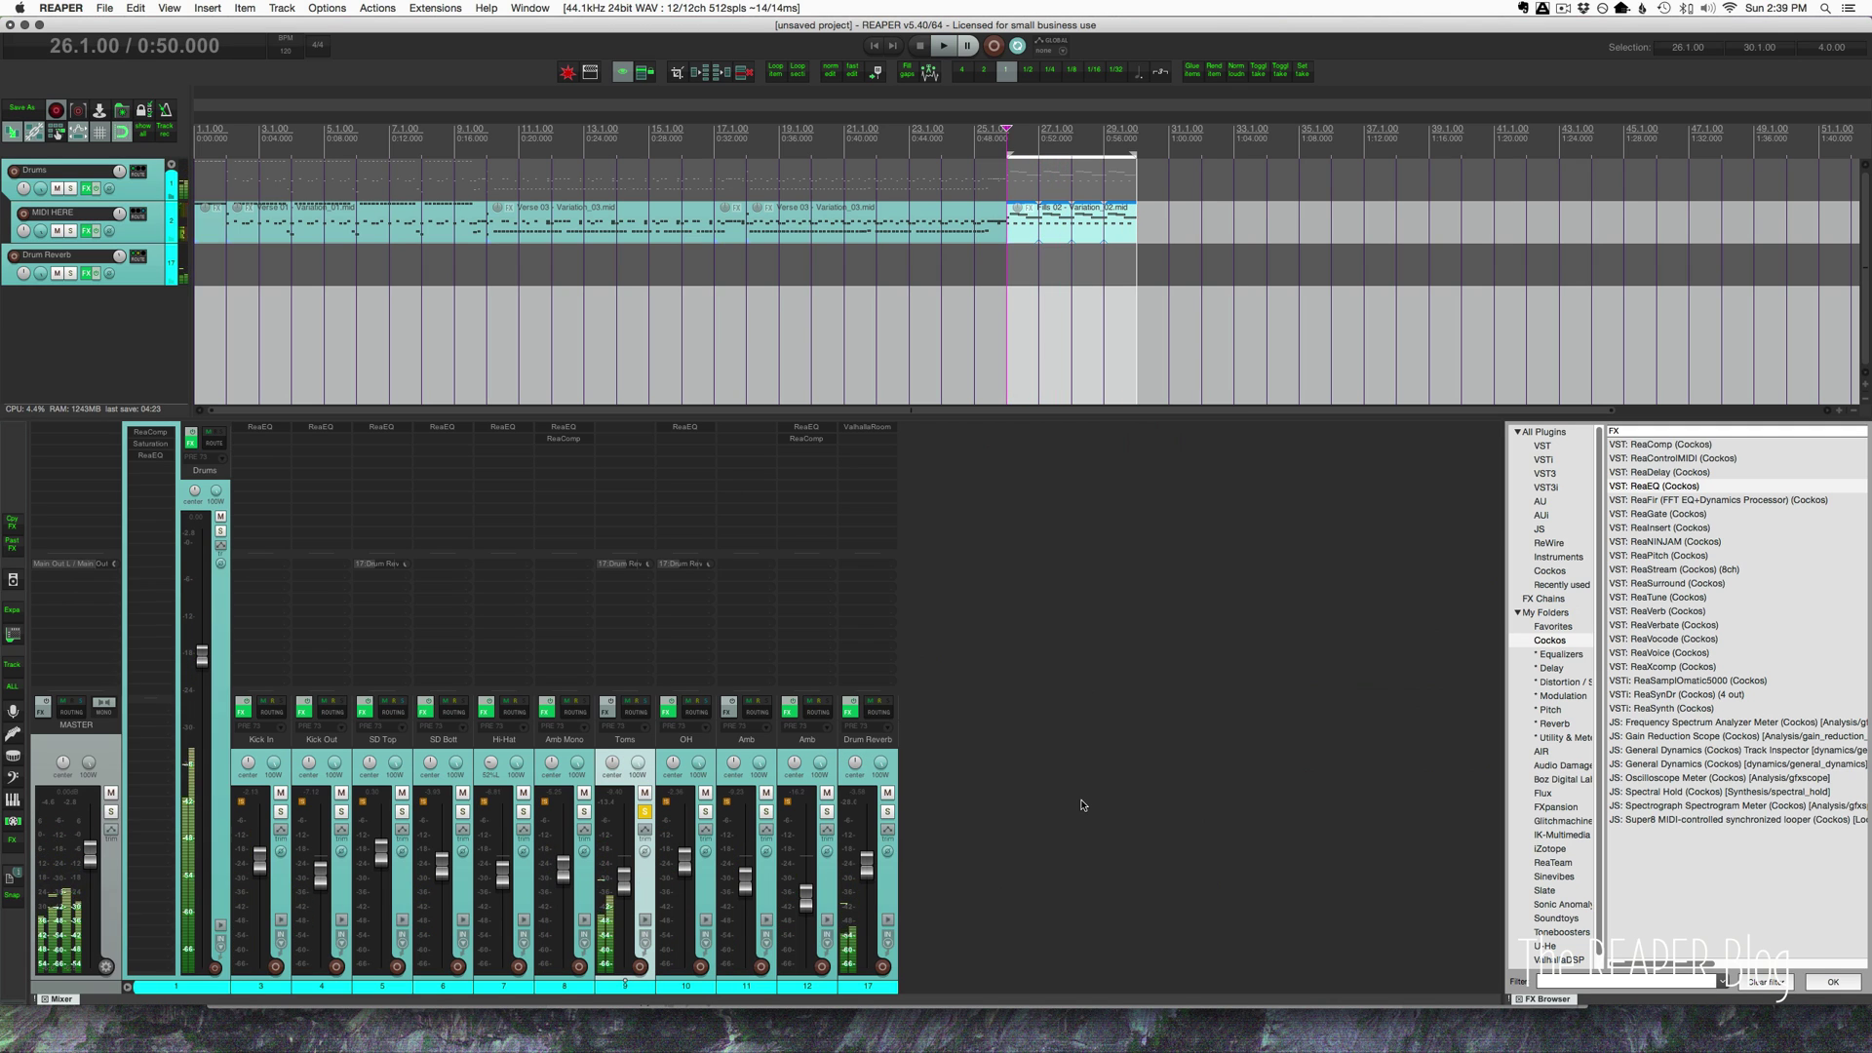
- Filter the FX browser's JS plugins for 'transien' and select JS: Transient Controller
click(1538, 528)
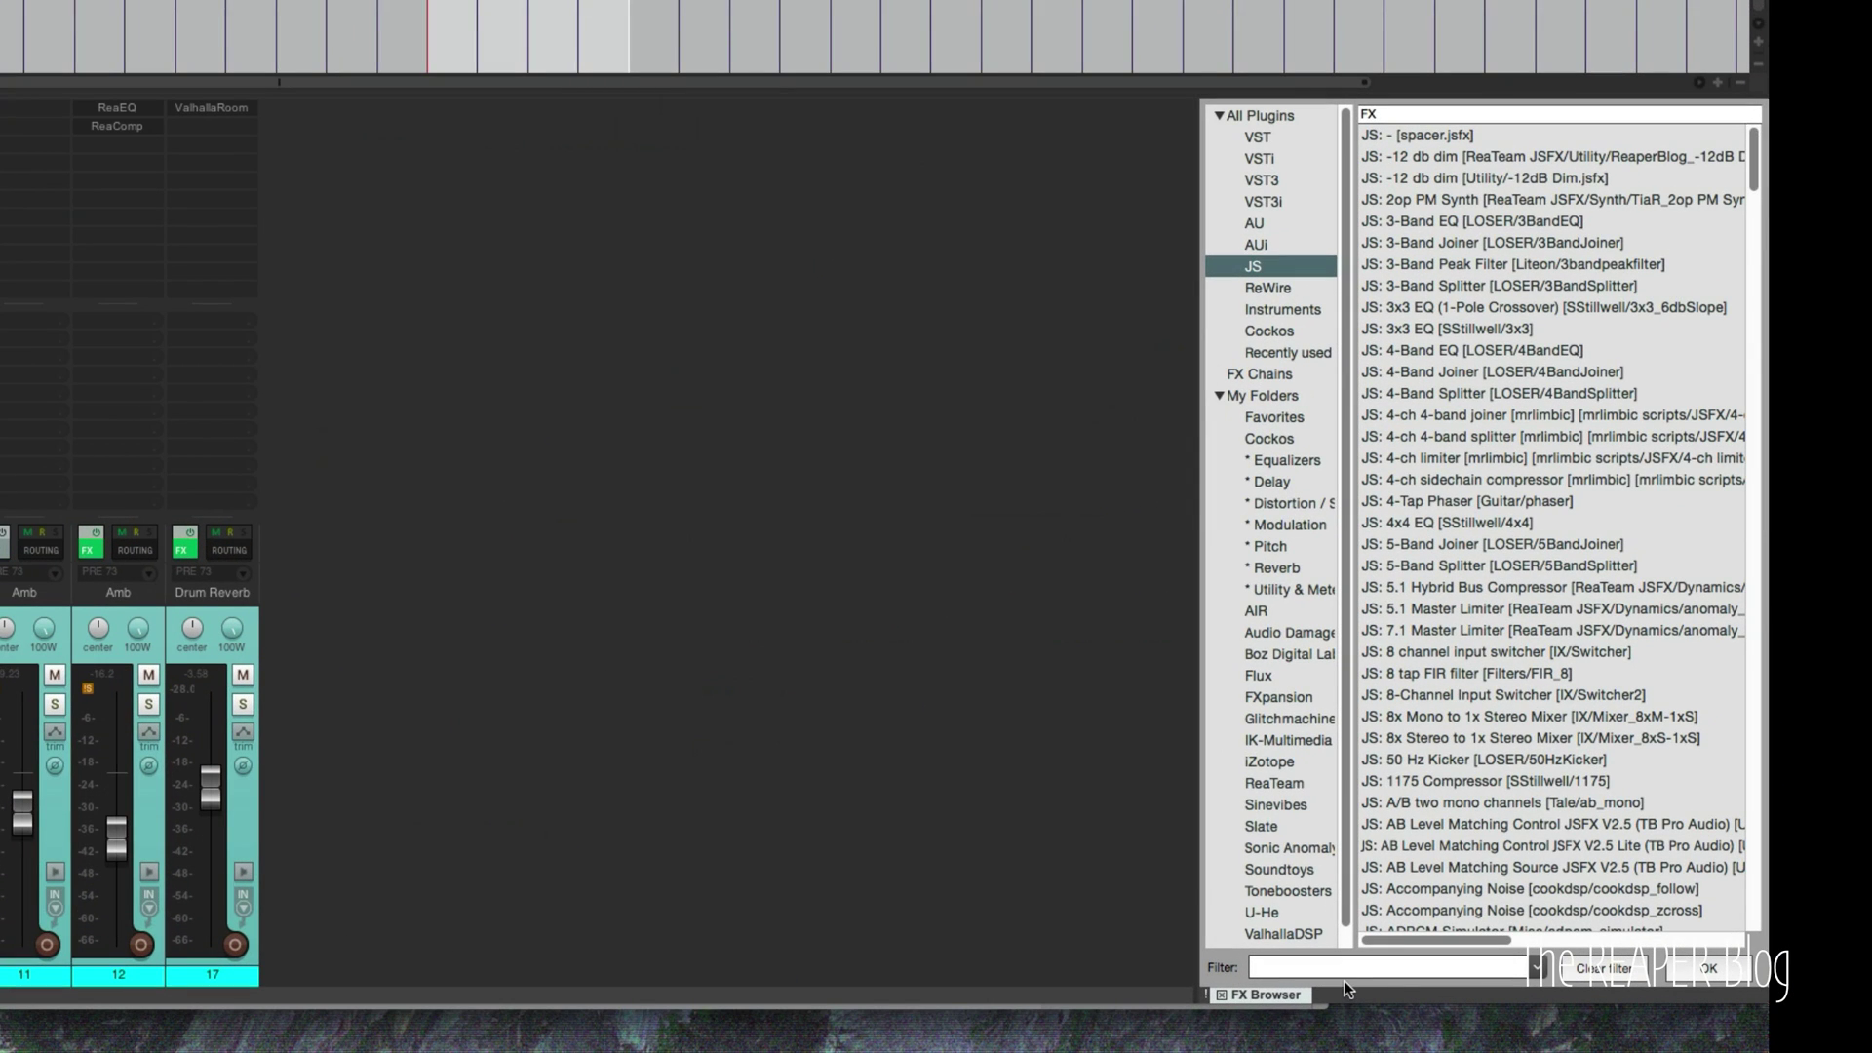
click(1342, 974)
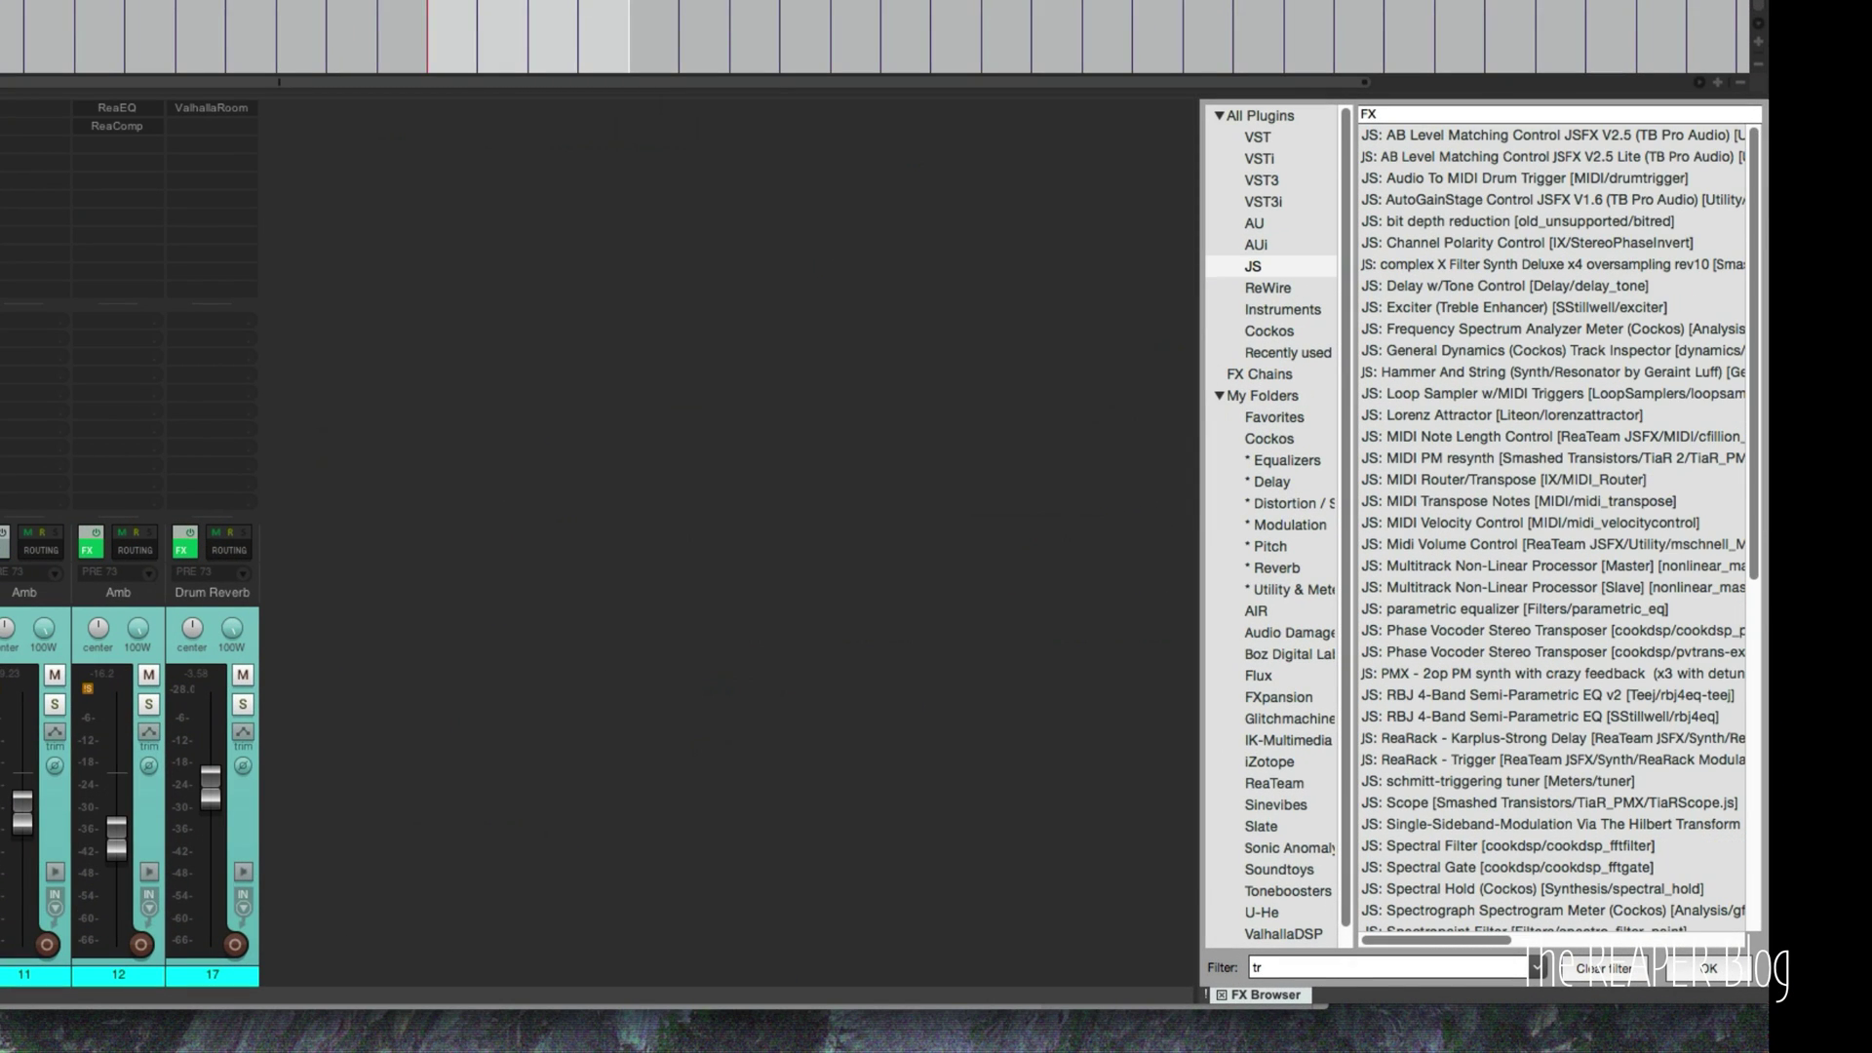
text(ansien)
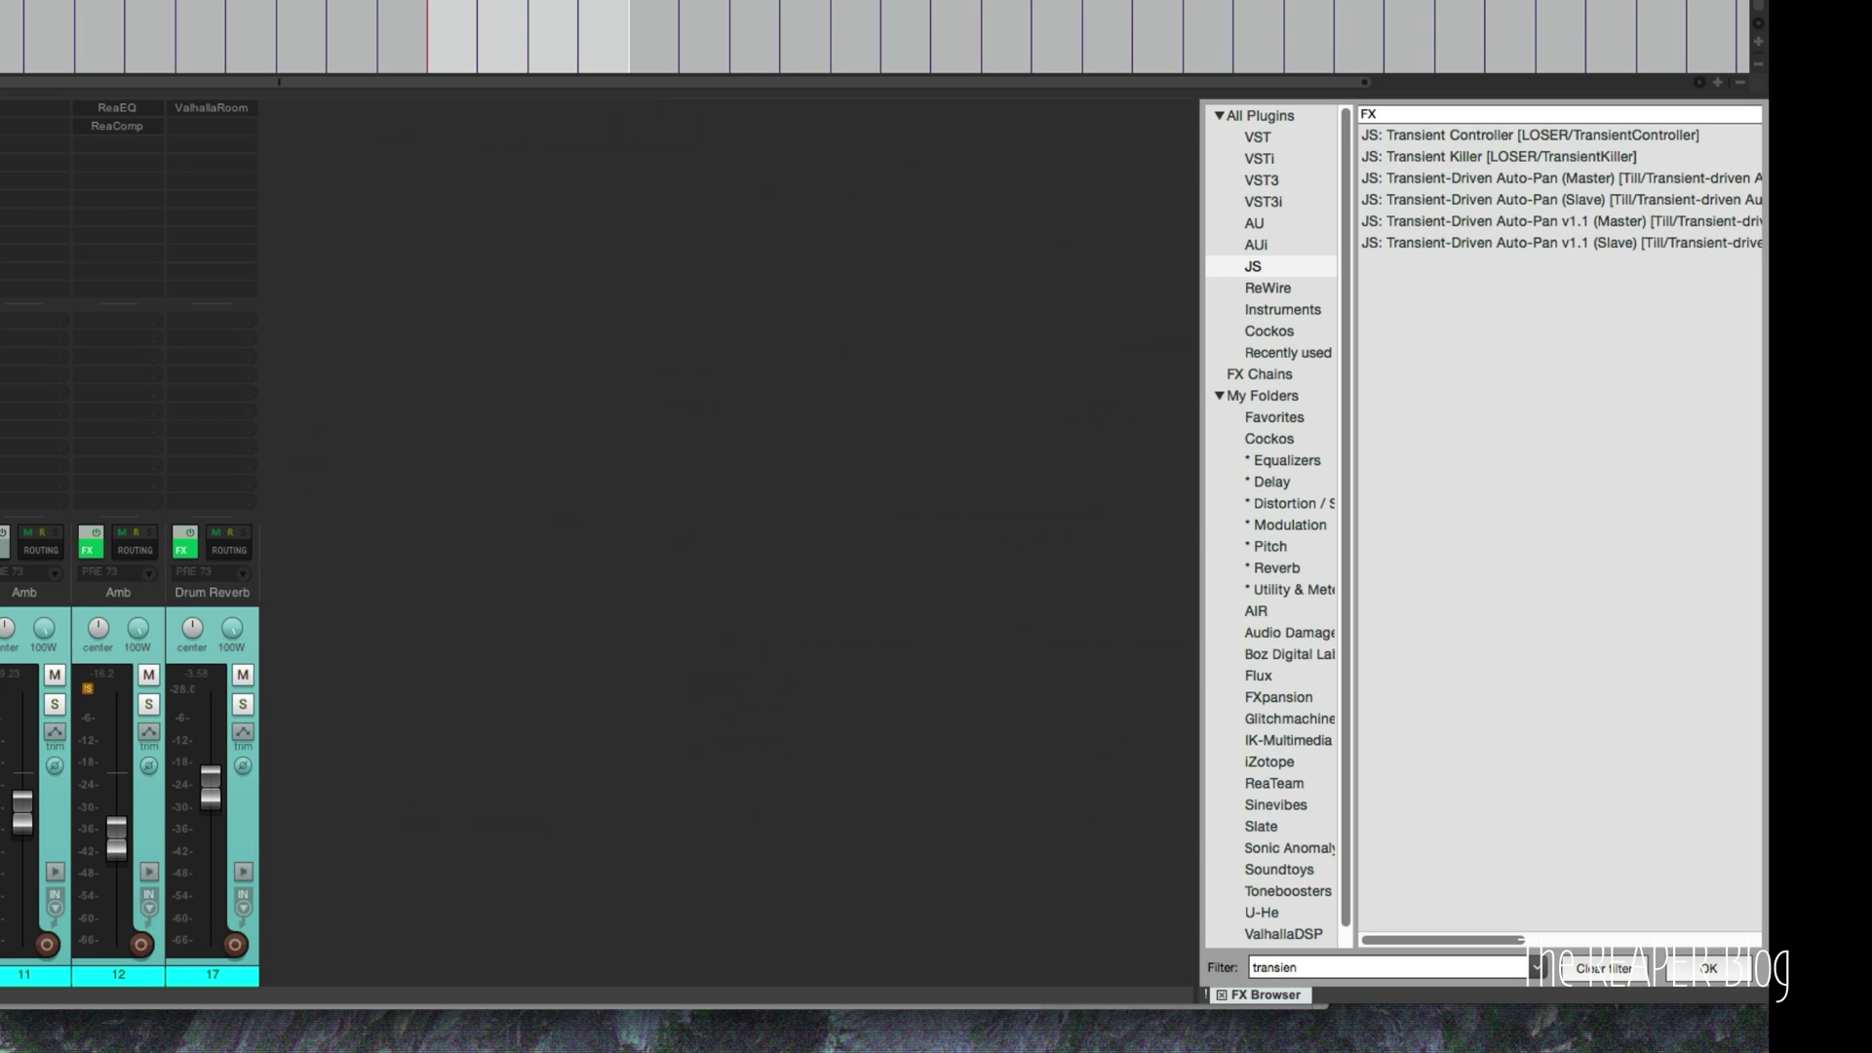
click(1478, 139)
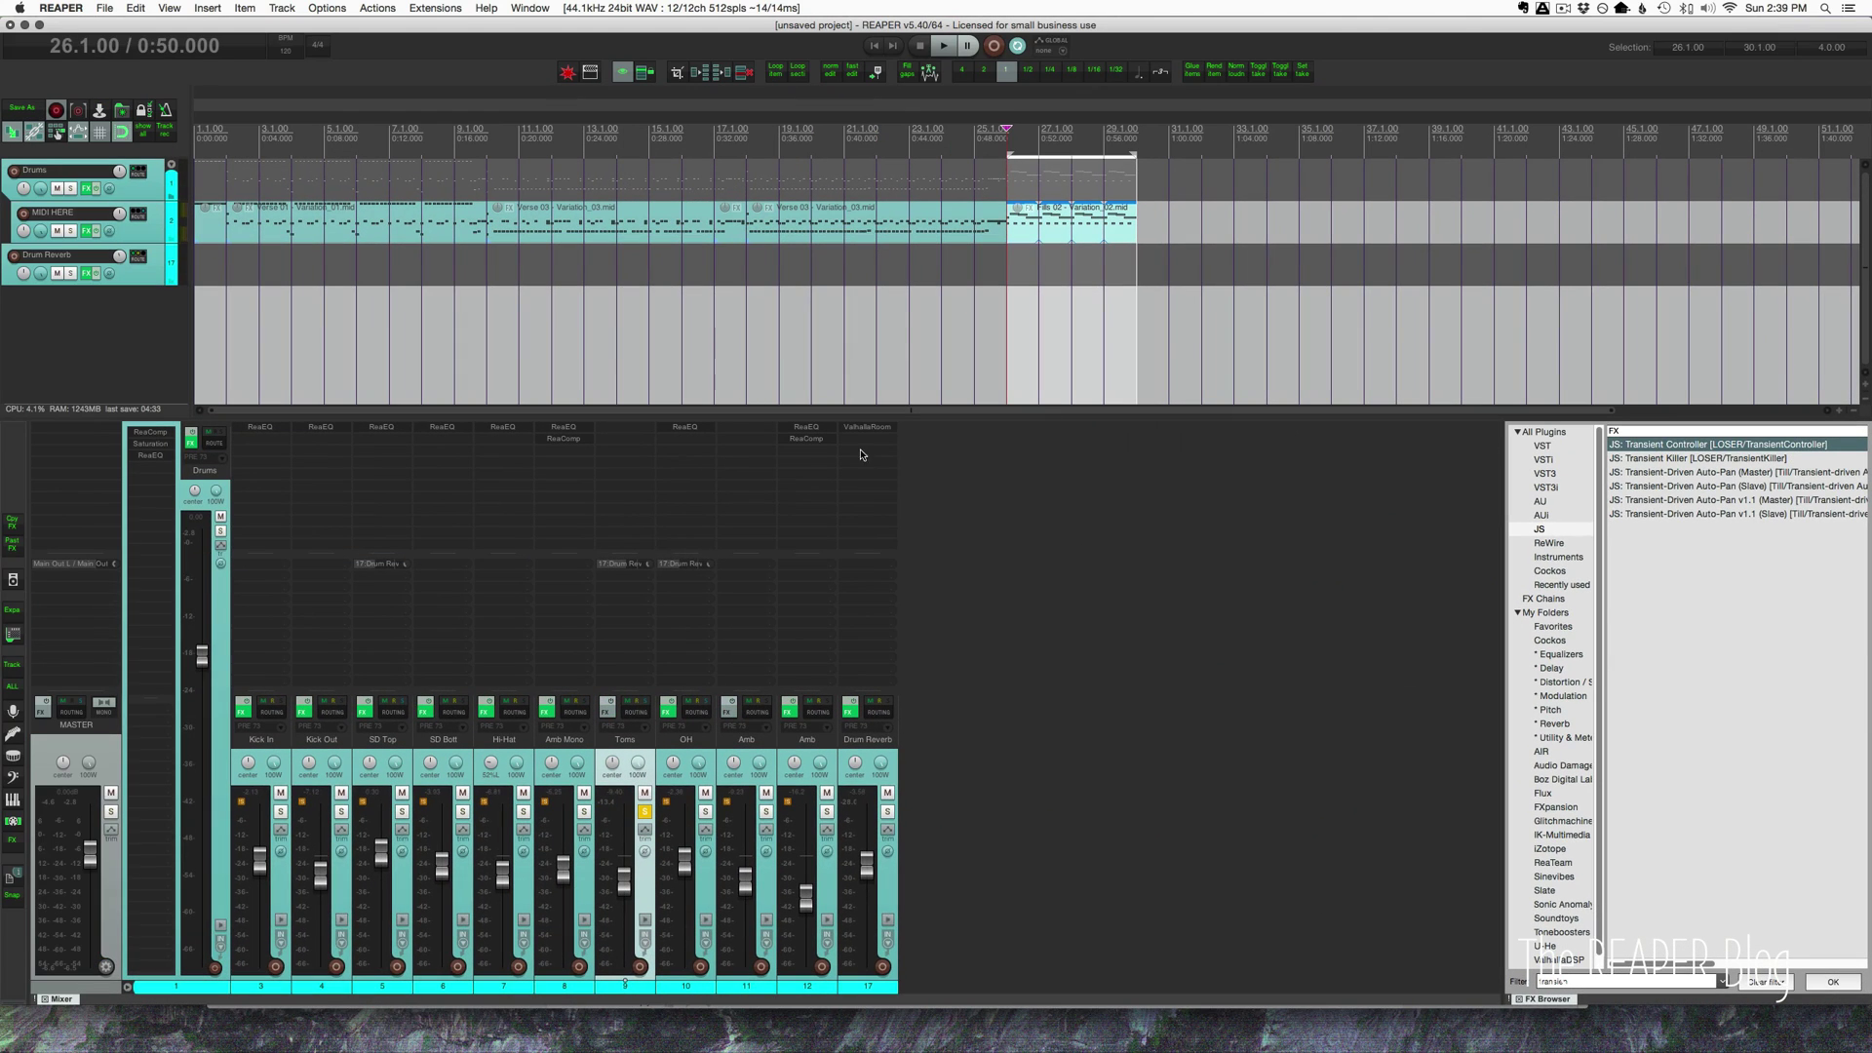
- Drop the Transient Controller onto the Toms track and reset Attack and Sustain to 0
drag(629, 470, 629, 470)
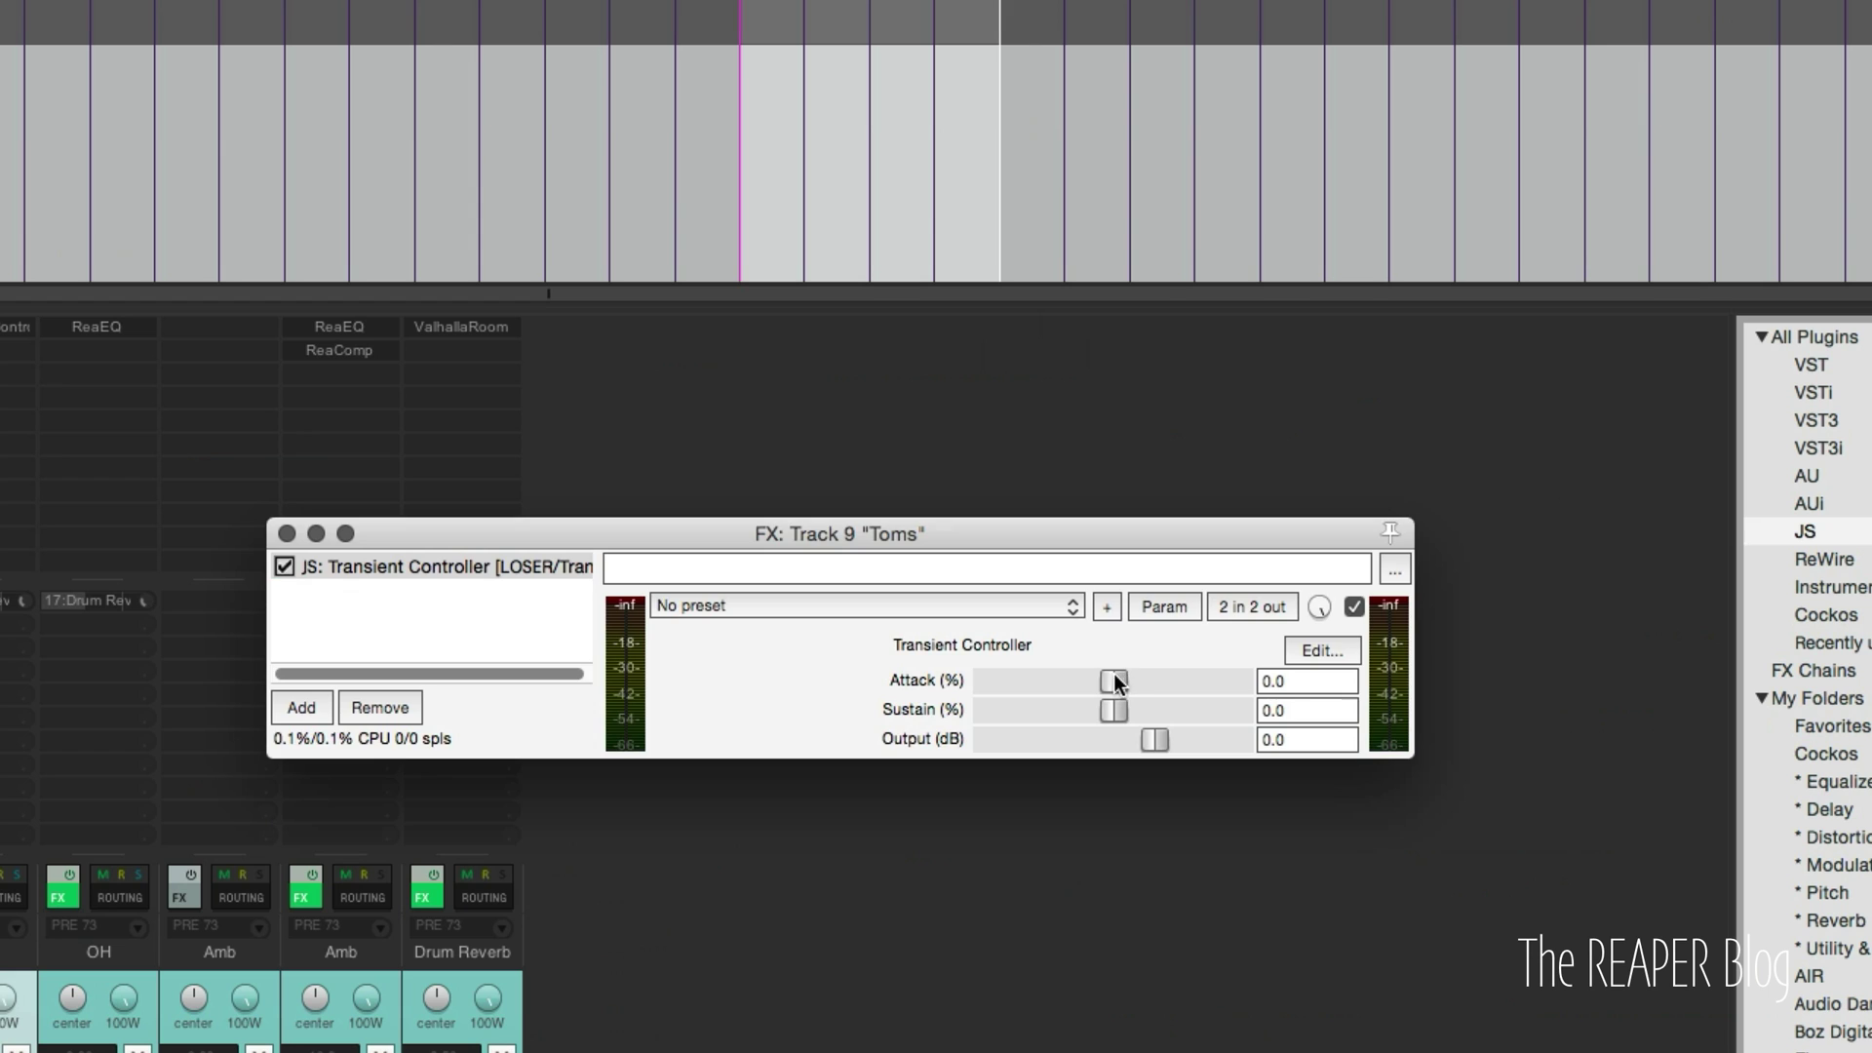
drag(1114, 673, 1160, 709)
double_click(1160, 710)
double_click(1162, 681)
- While playing the toms, set the Transient Controller Attack to 65.0 and Sustain to -35.0
drag(1114, 679, 1213, 681)
key(space)
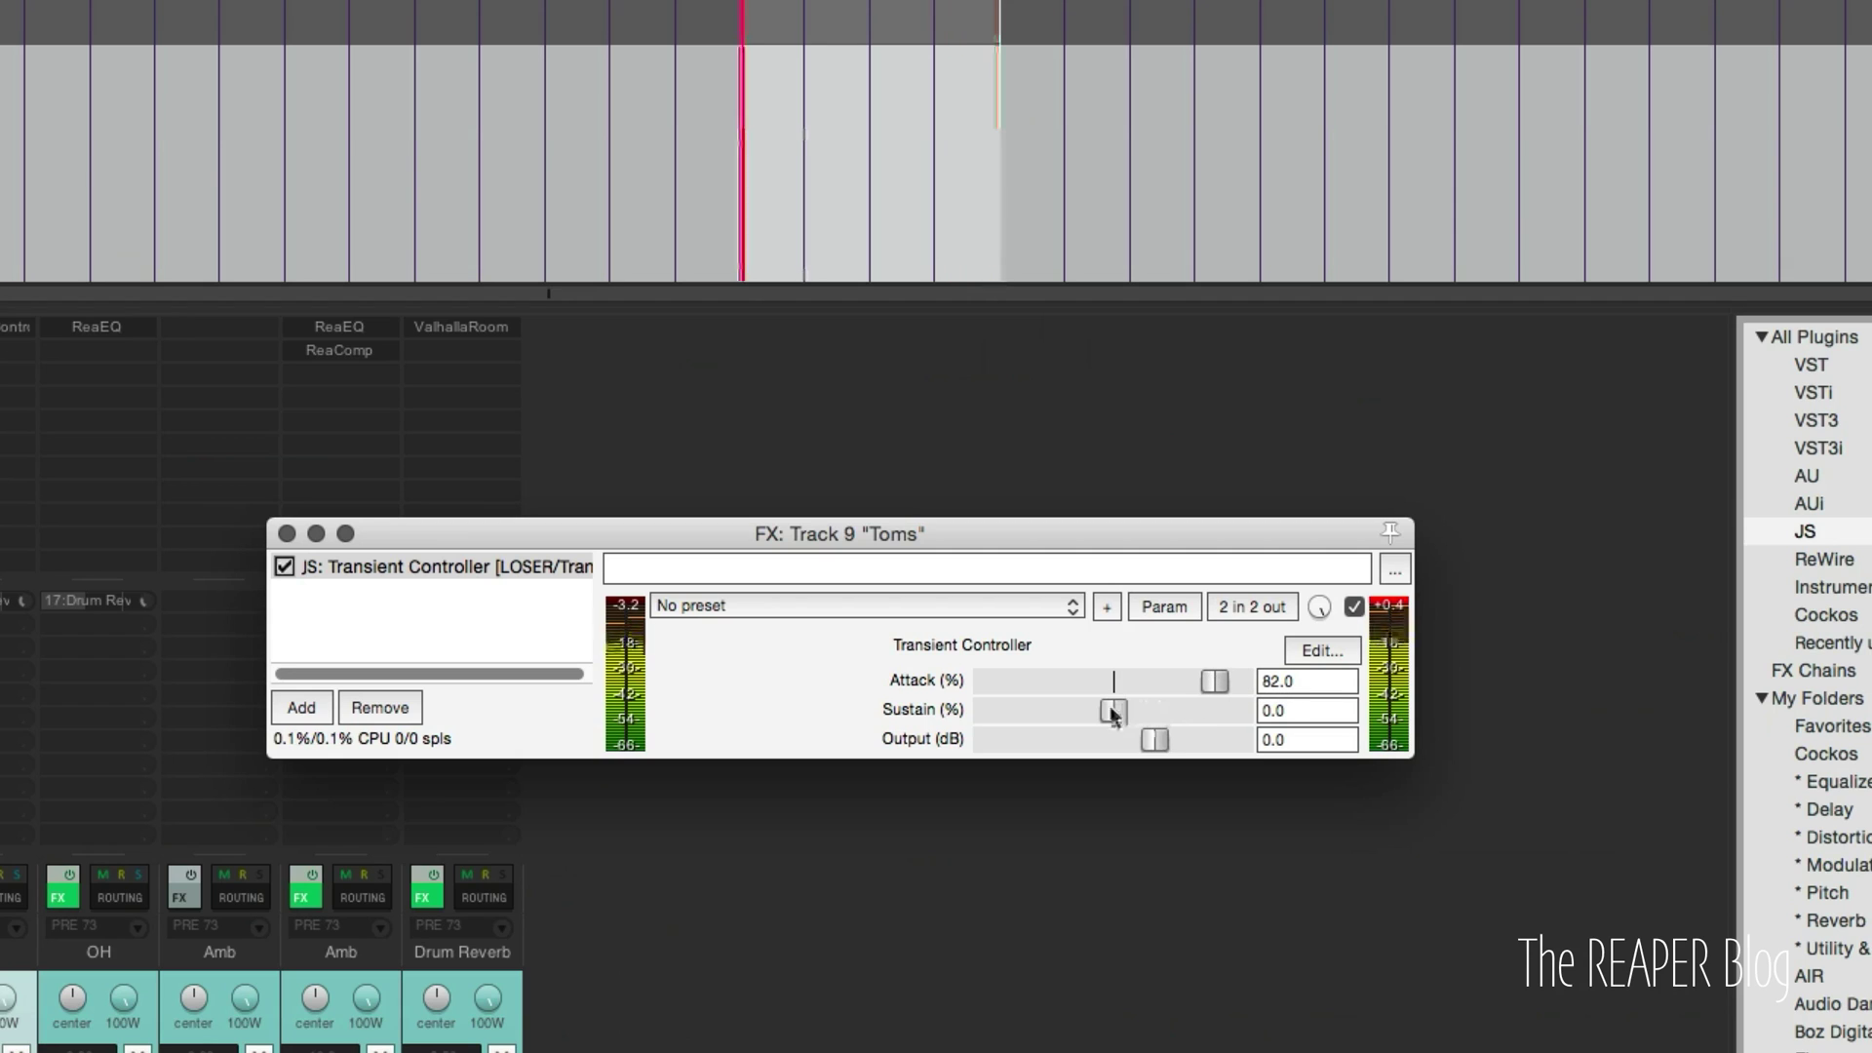
drag(1107, 716, 1062, 707)
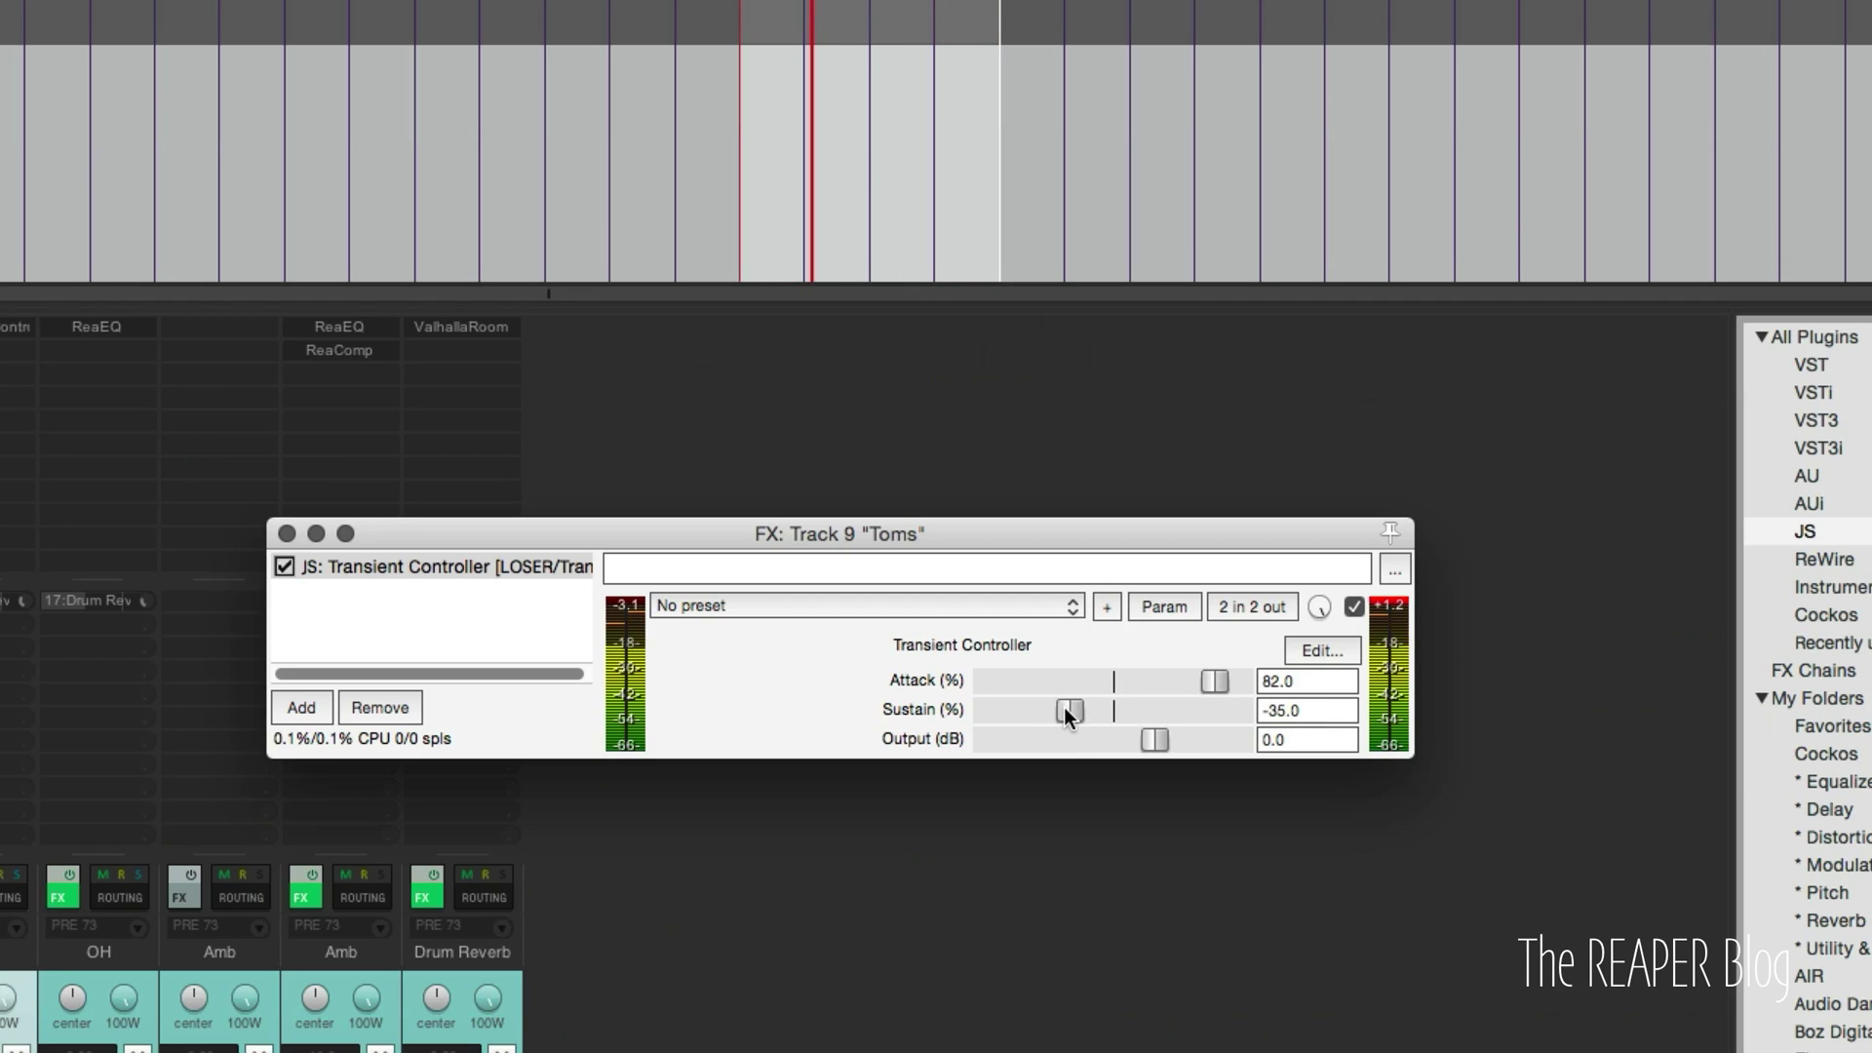
drag(1212, 681, 1183, 677)
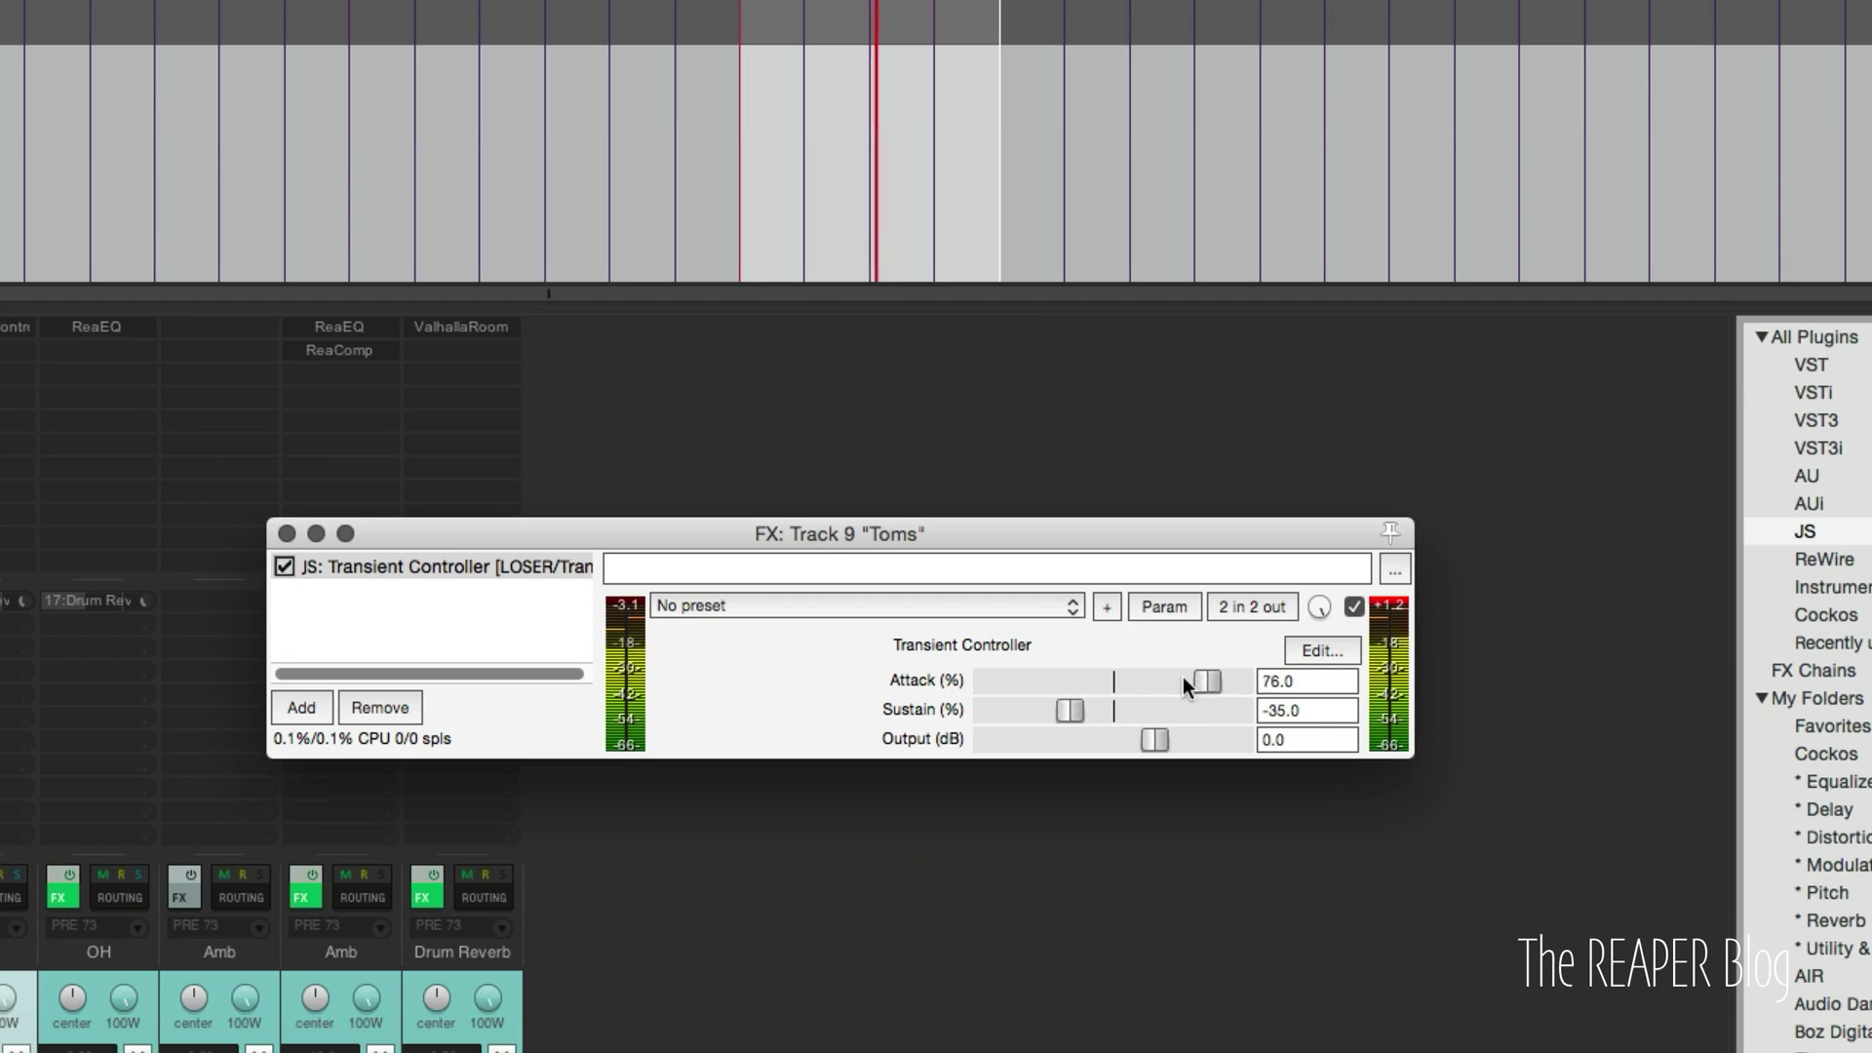
drag(1062, 672, 1197, 676)
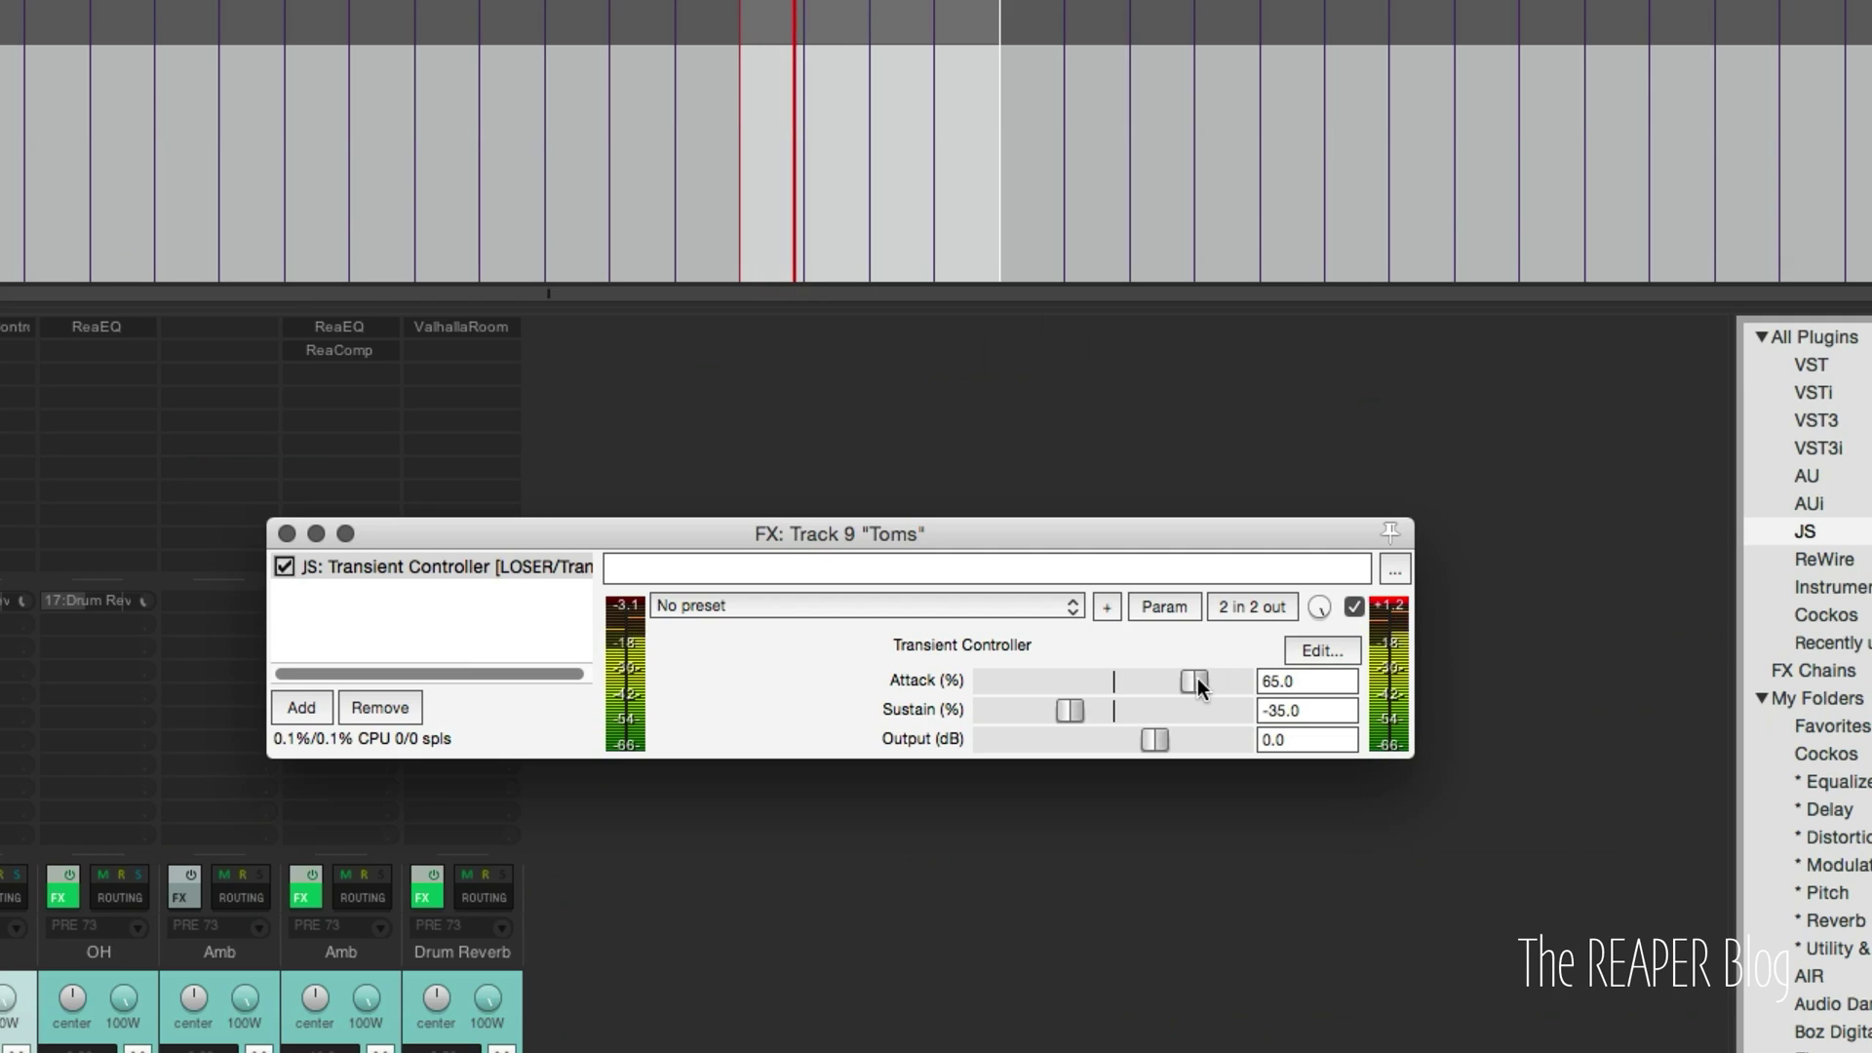
- Bypass and re-engage the Toms Transient Controller, then close its window with the plugin active
click(1353, 606)
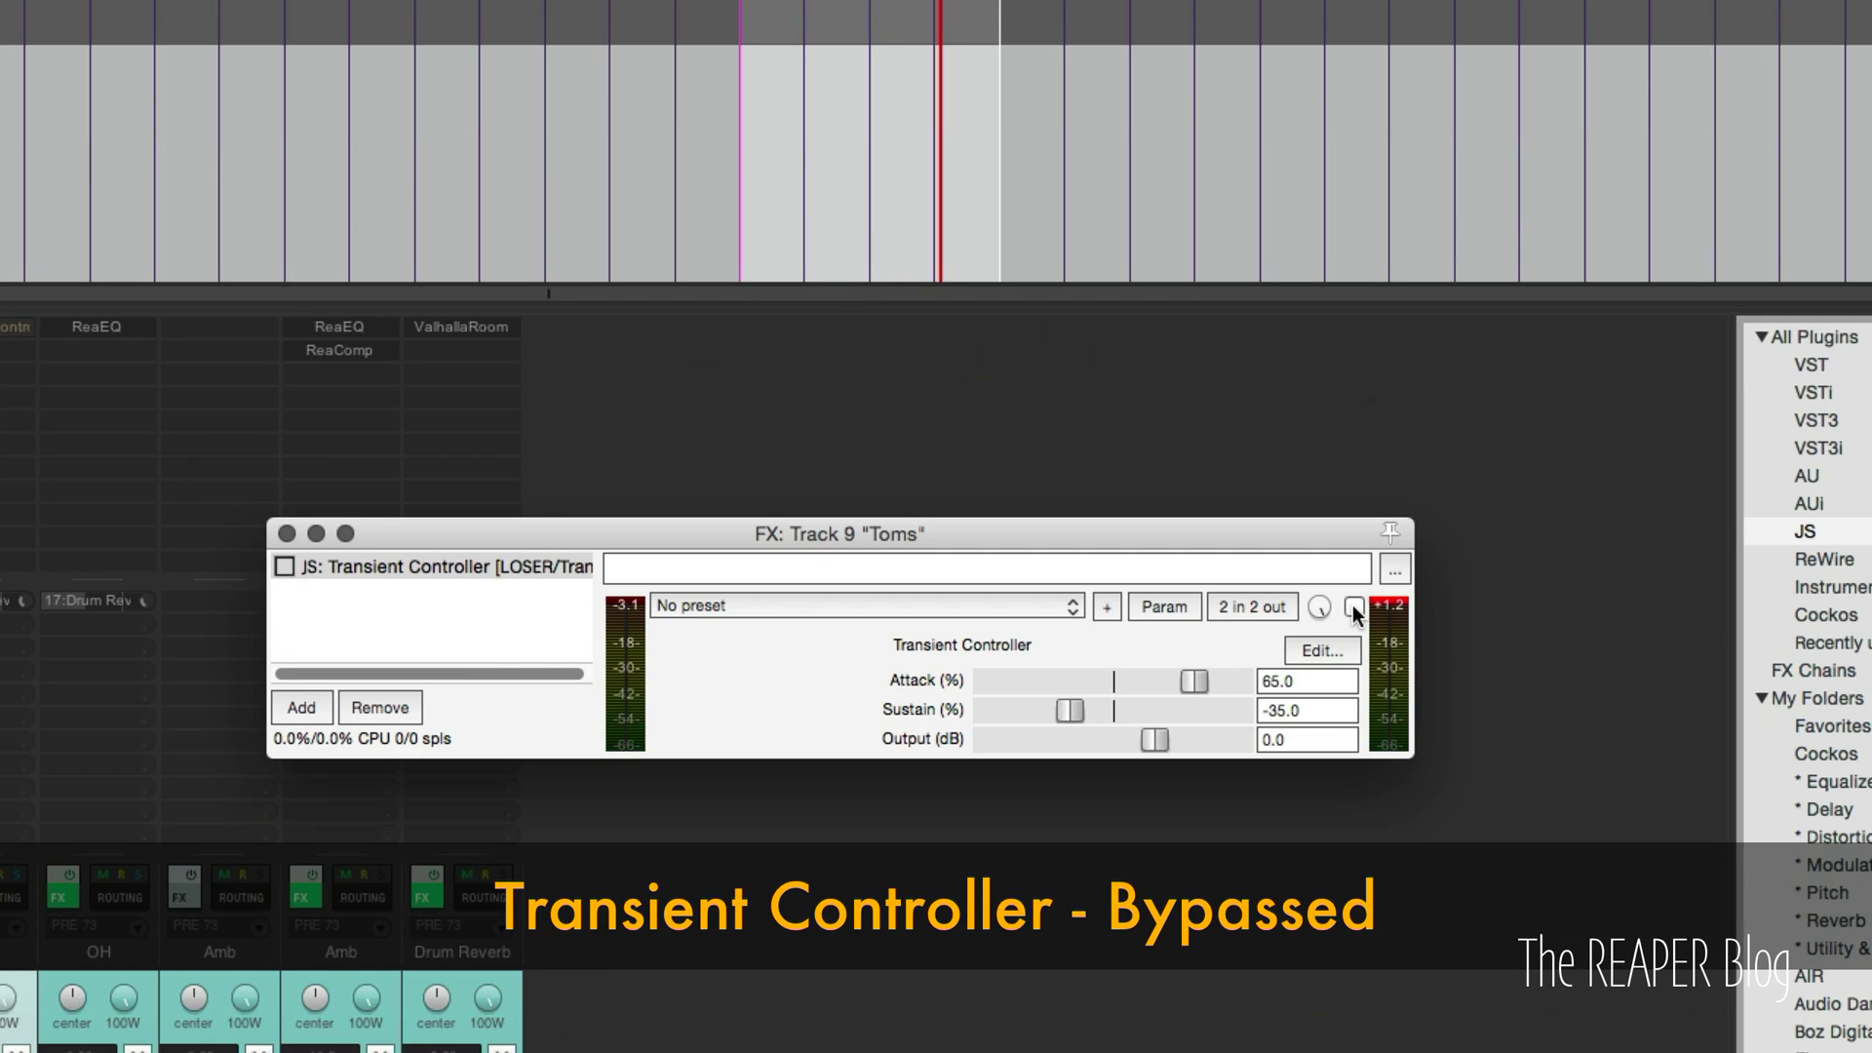
click(1353, 607)
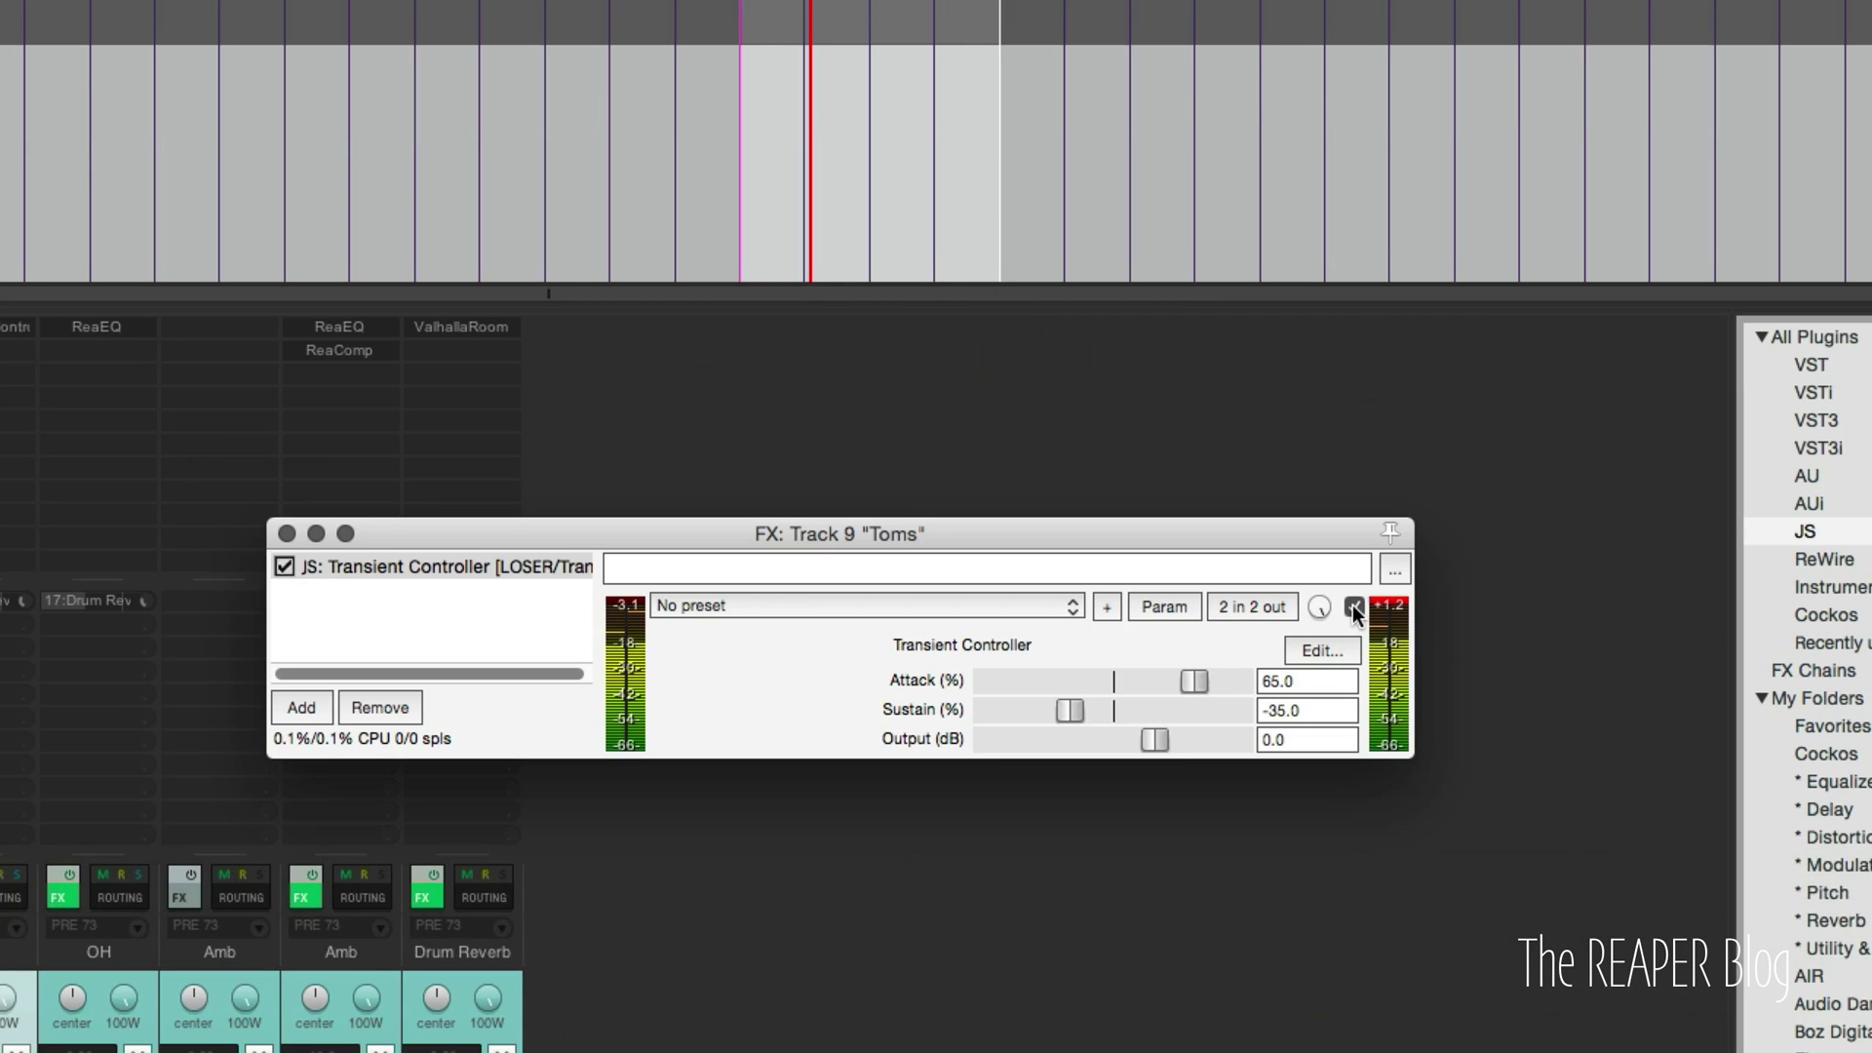
click(1171, 901)
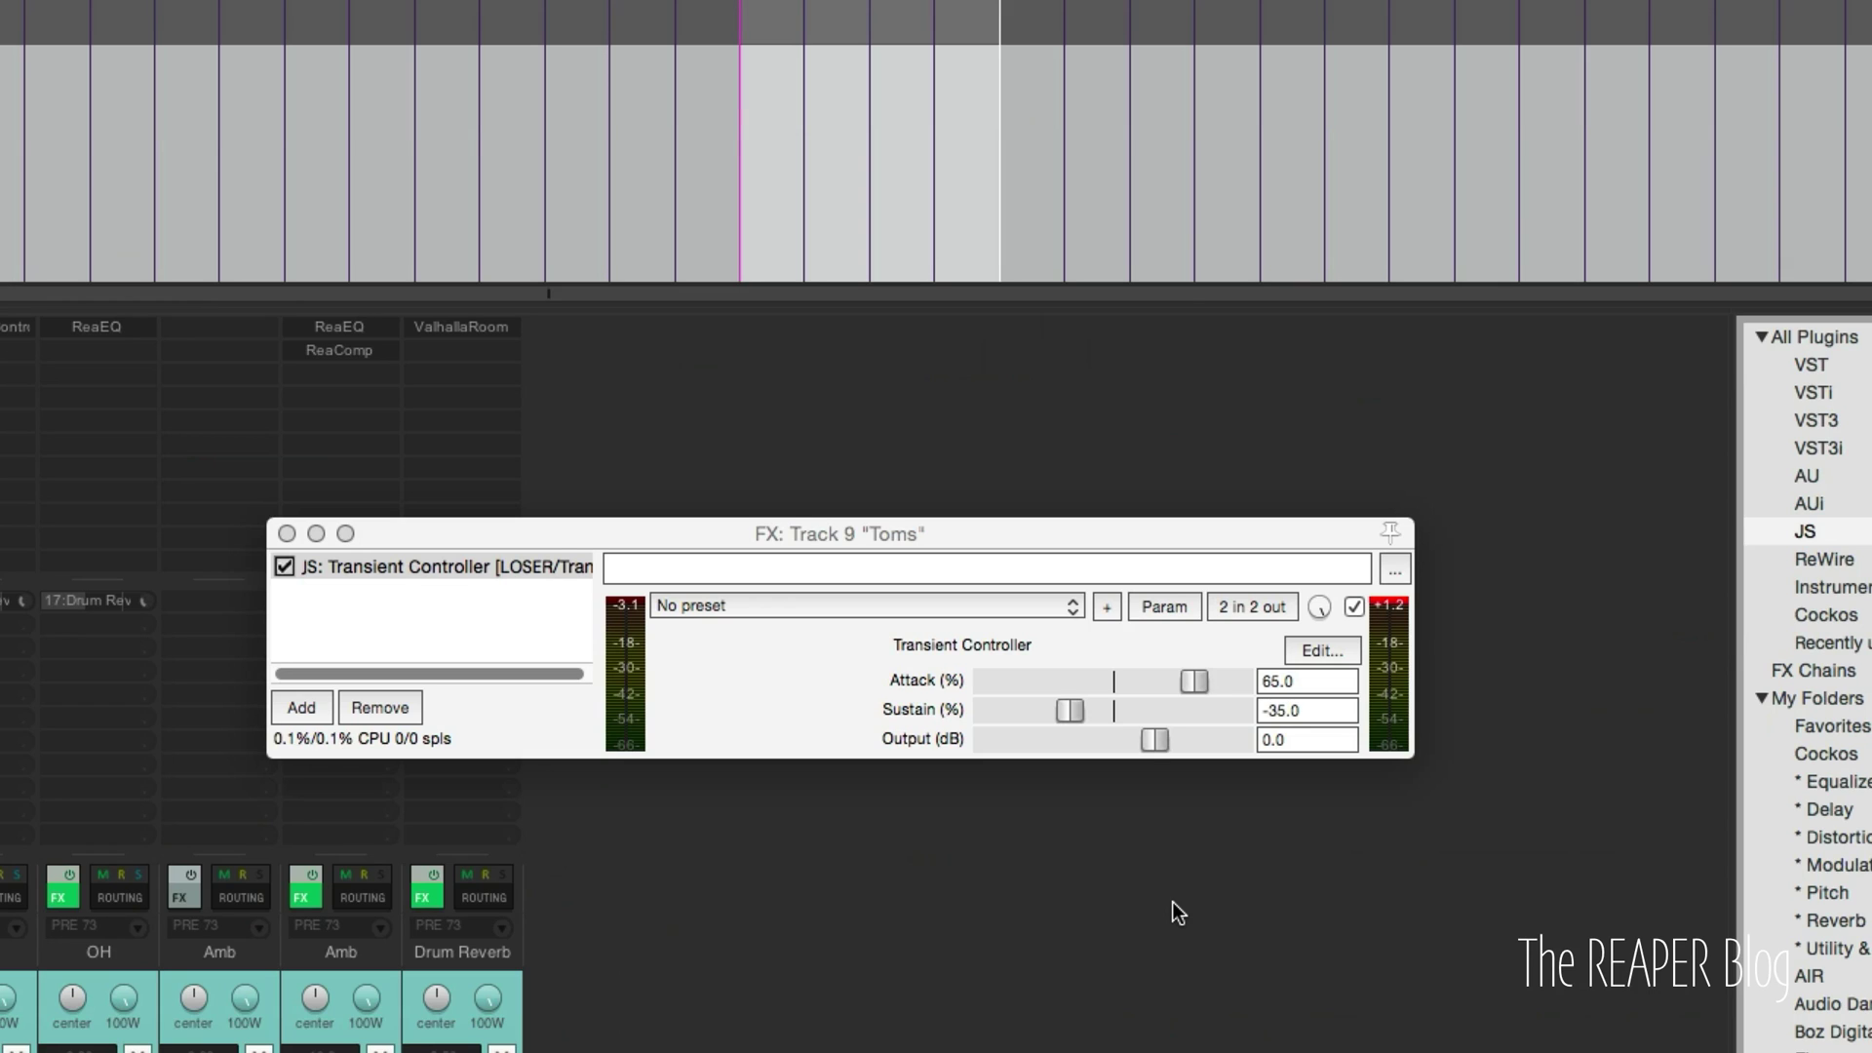
drag(622, 540, 796, 552)
click(461, 546)
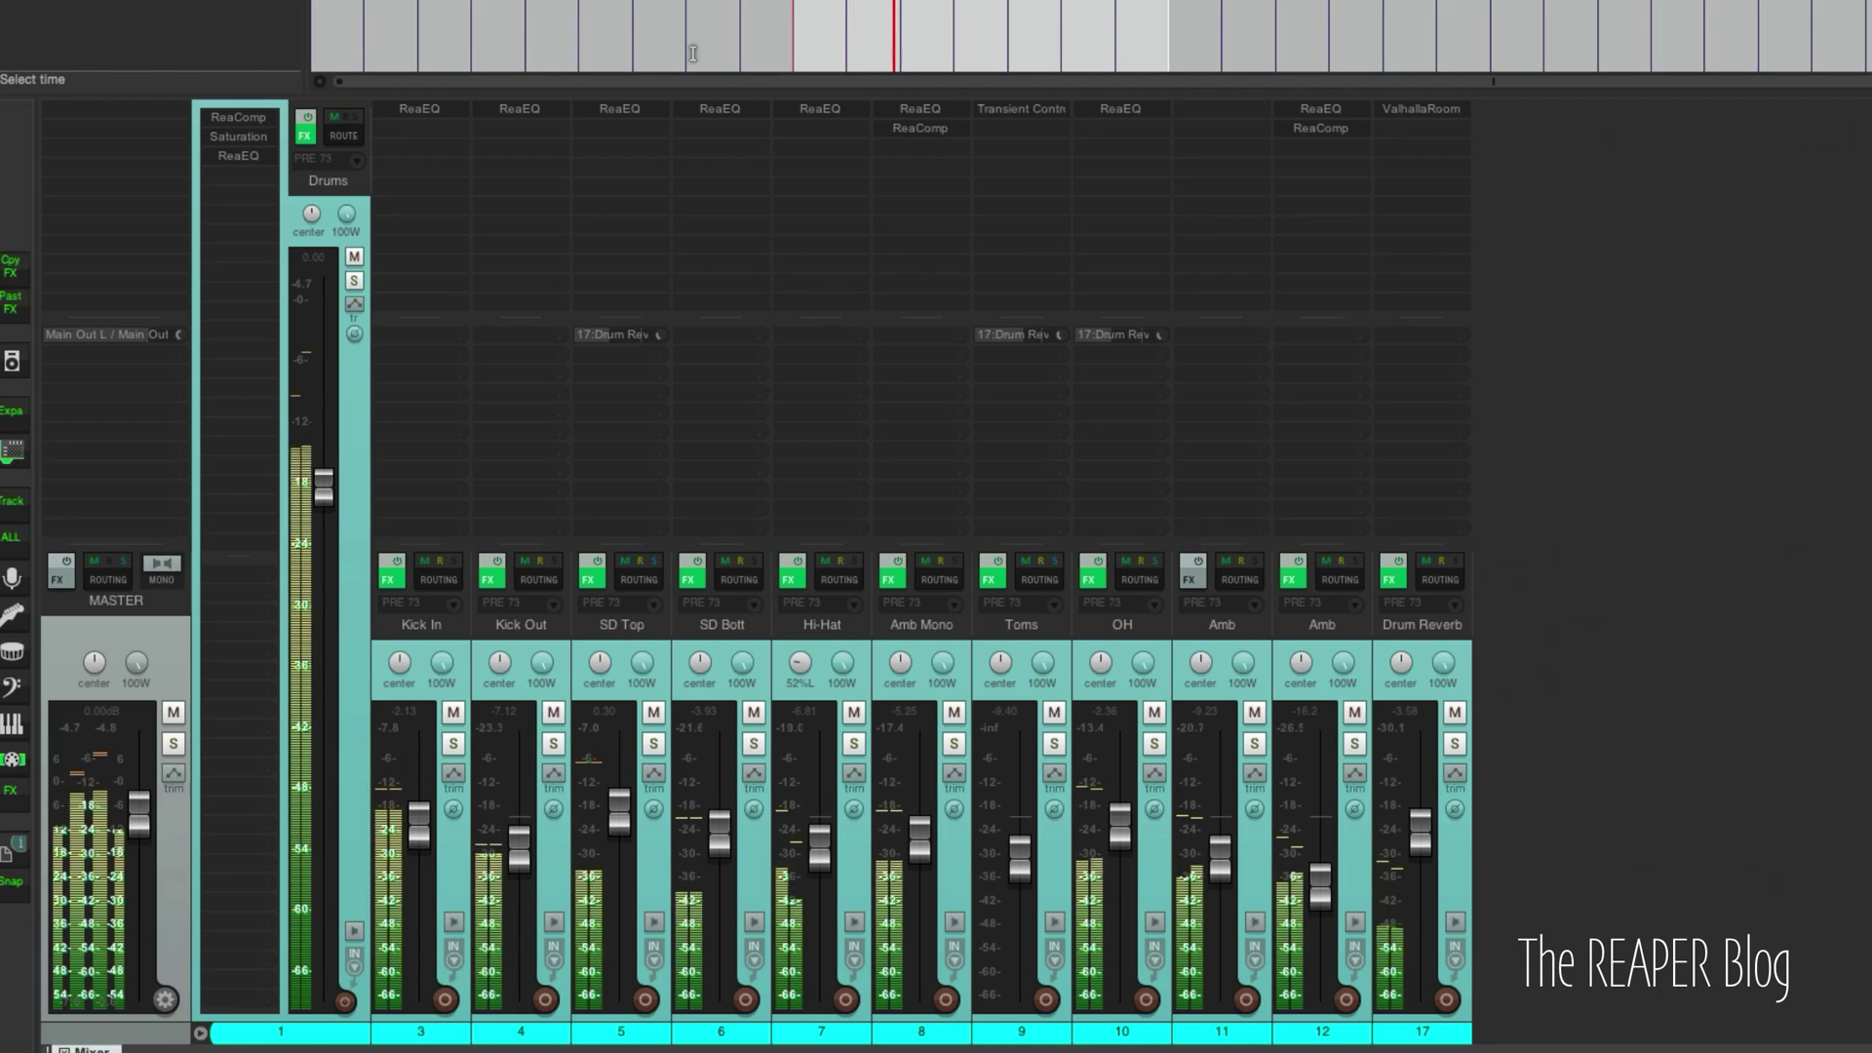
click(365, 610)
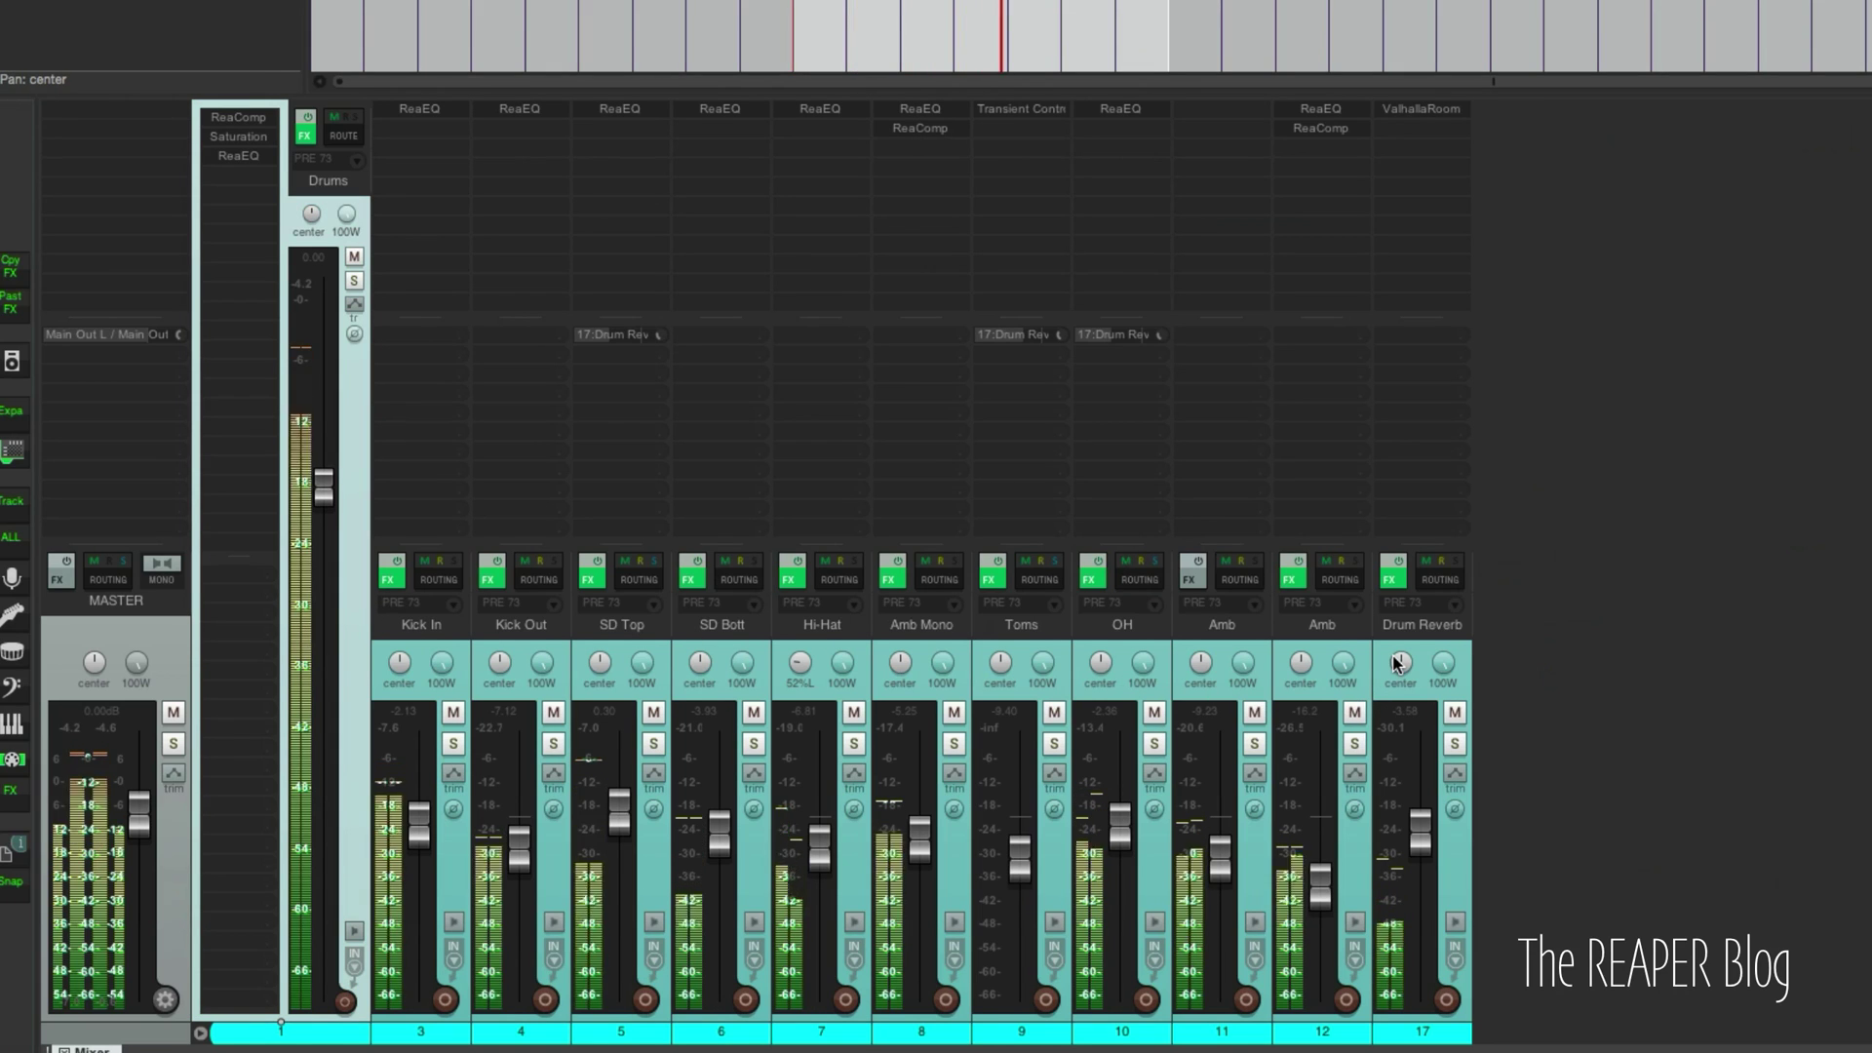
key(space)
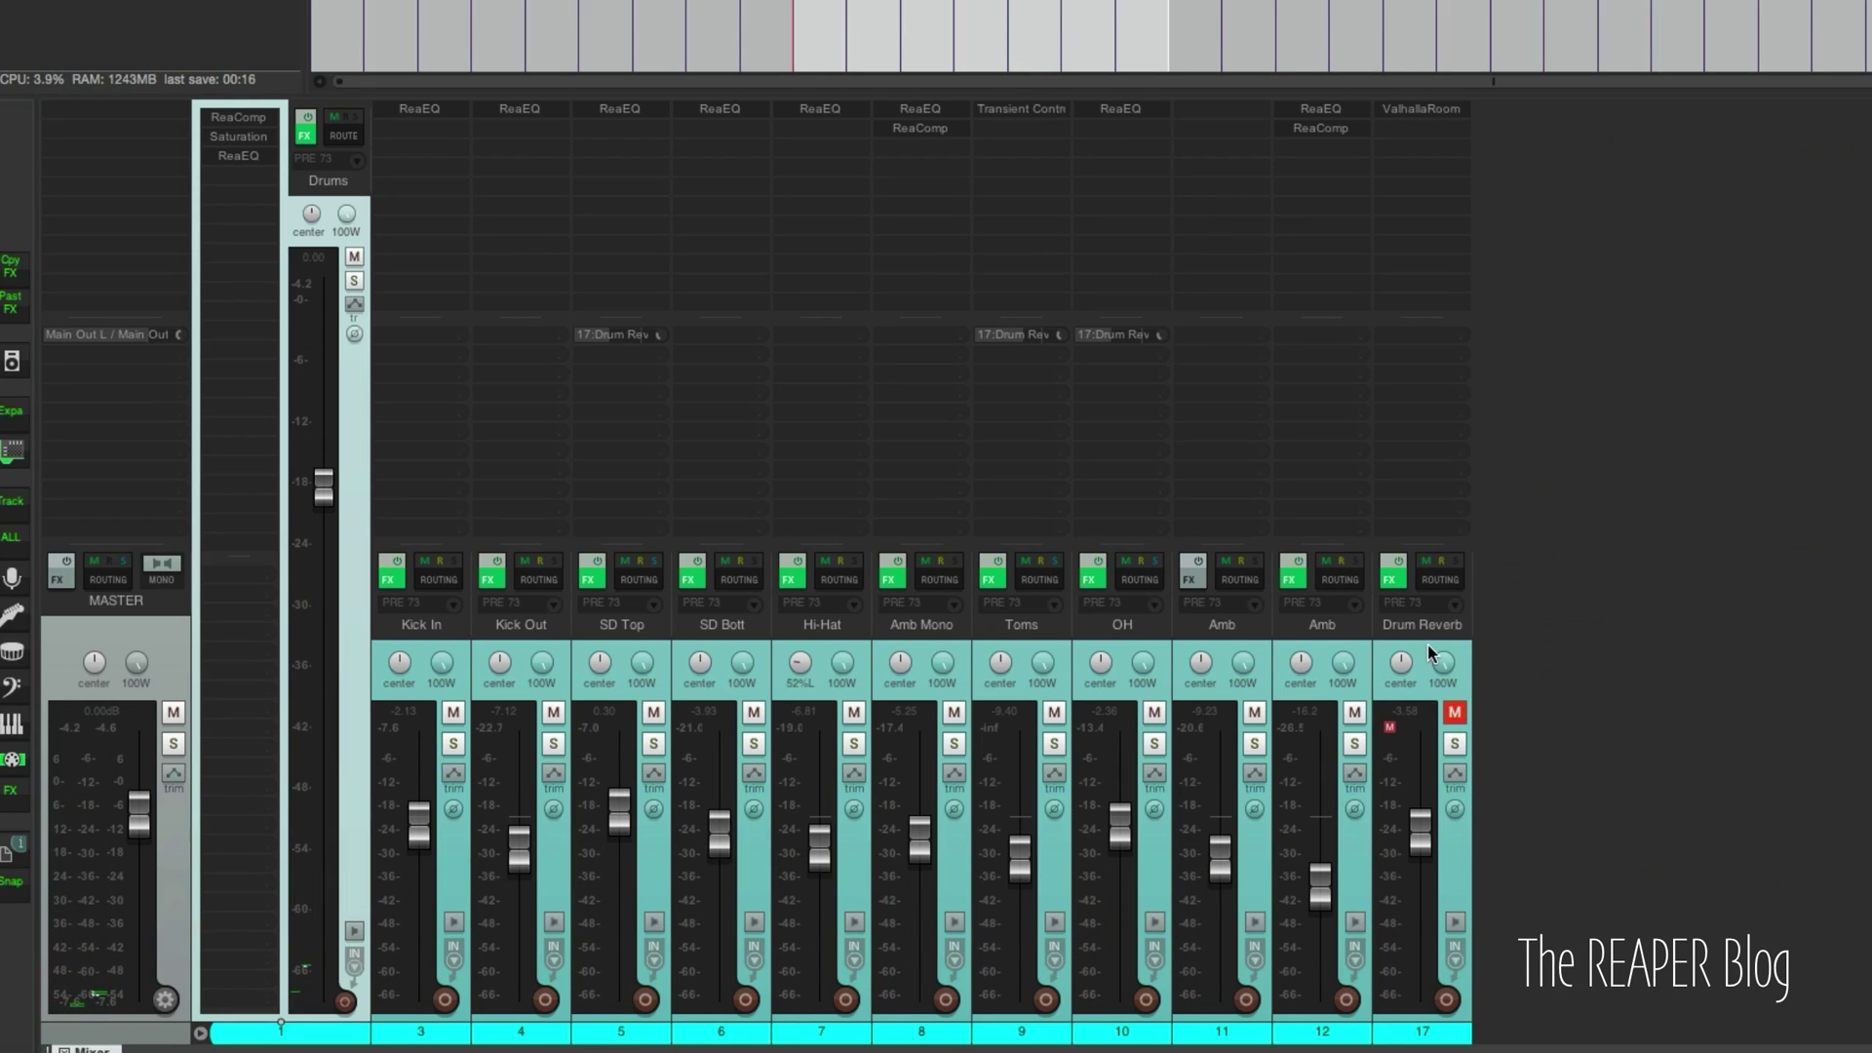
click(1354, 713)
click(1239, 642)
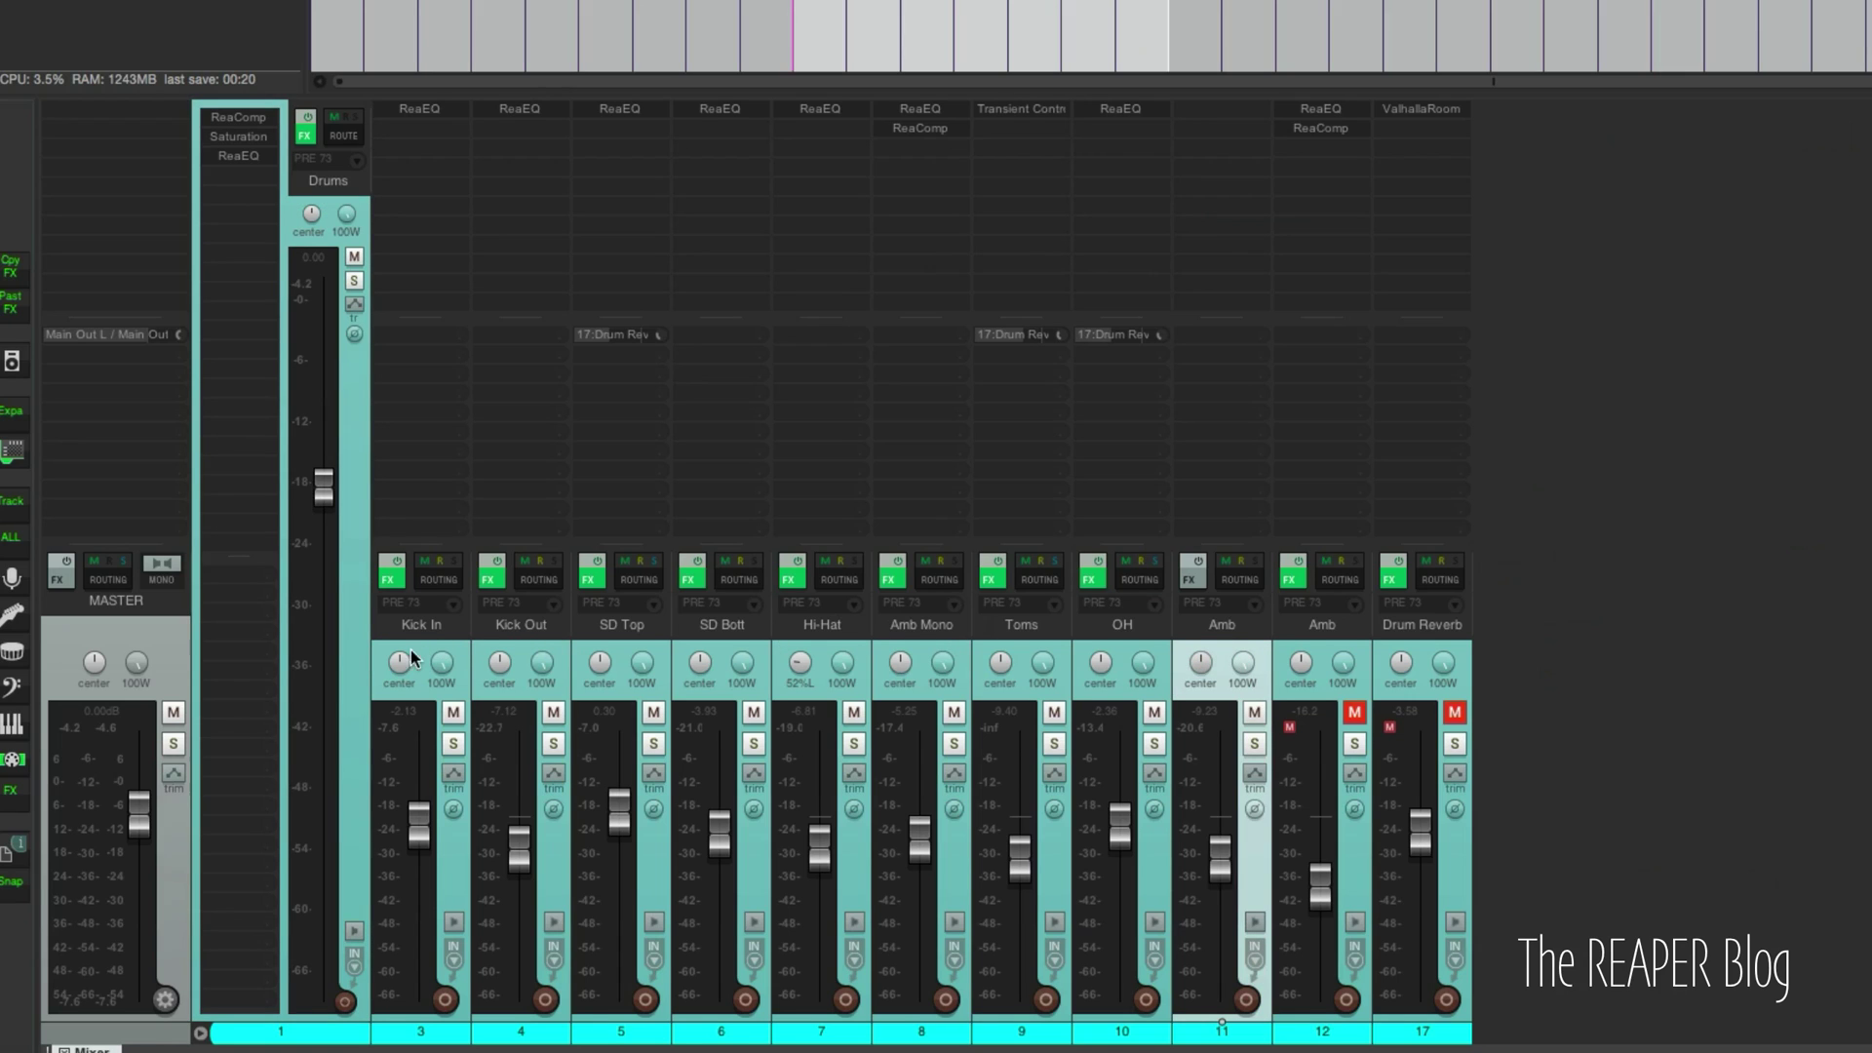
shift+click(349, 643)
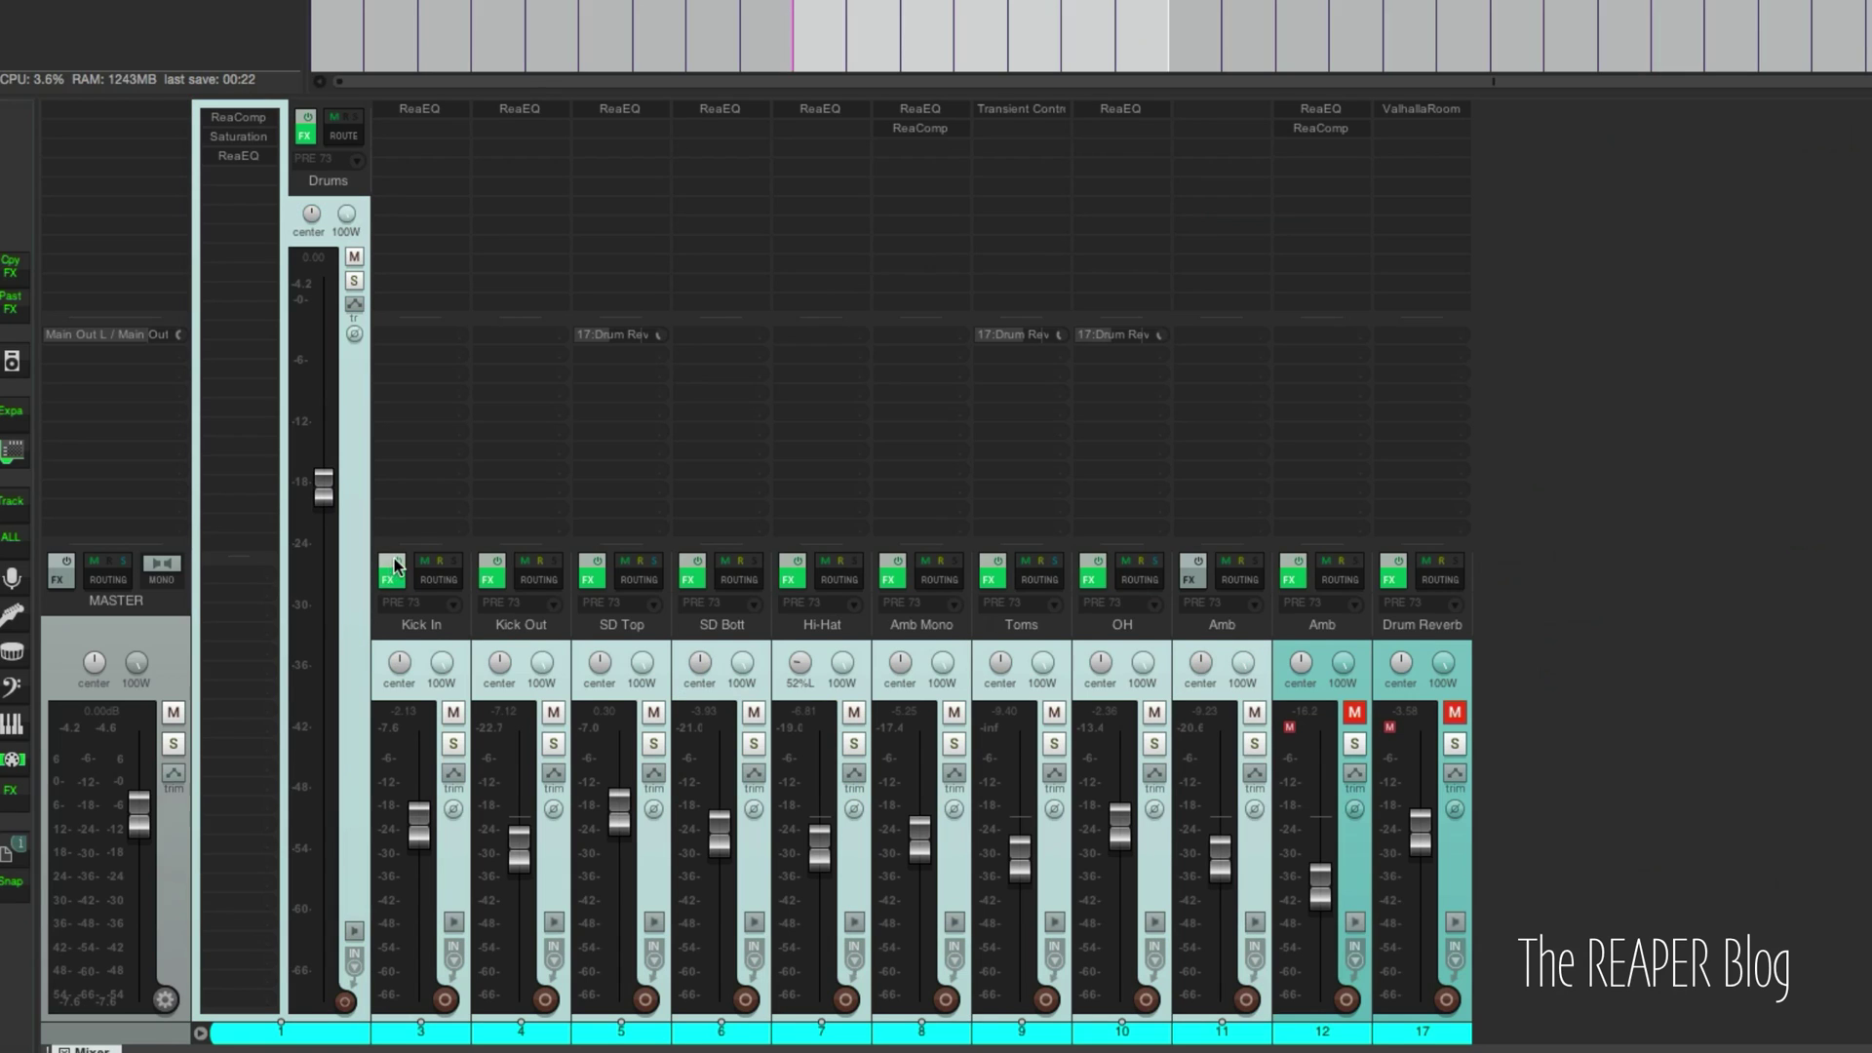
click(388, 577)
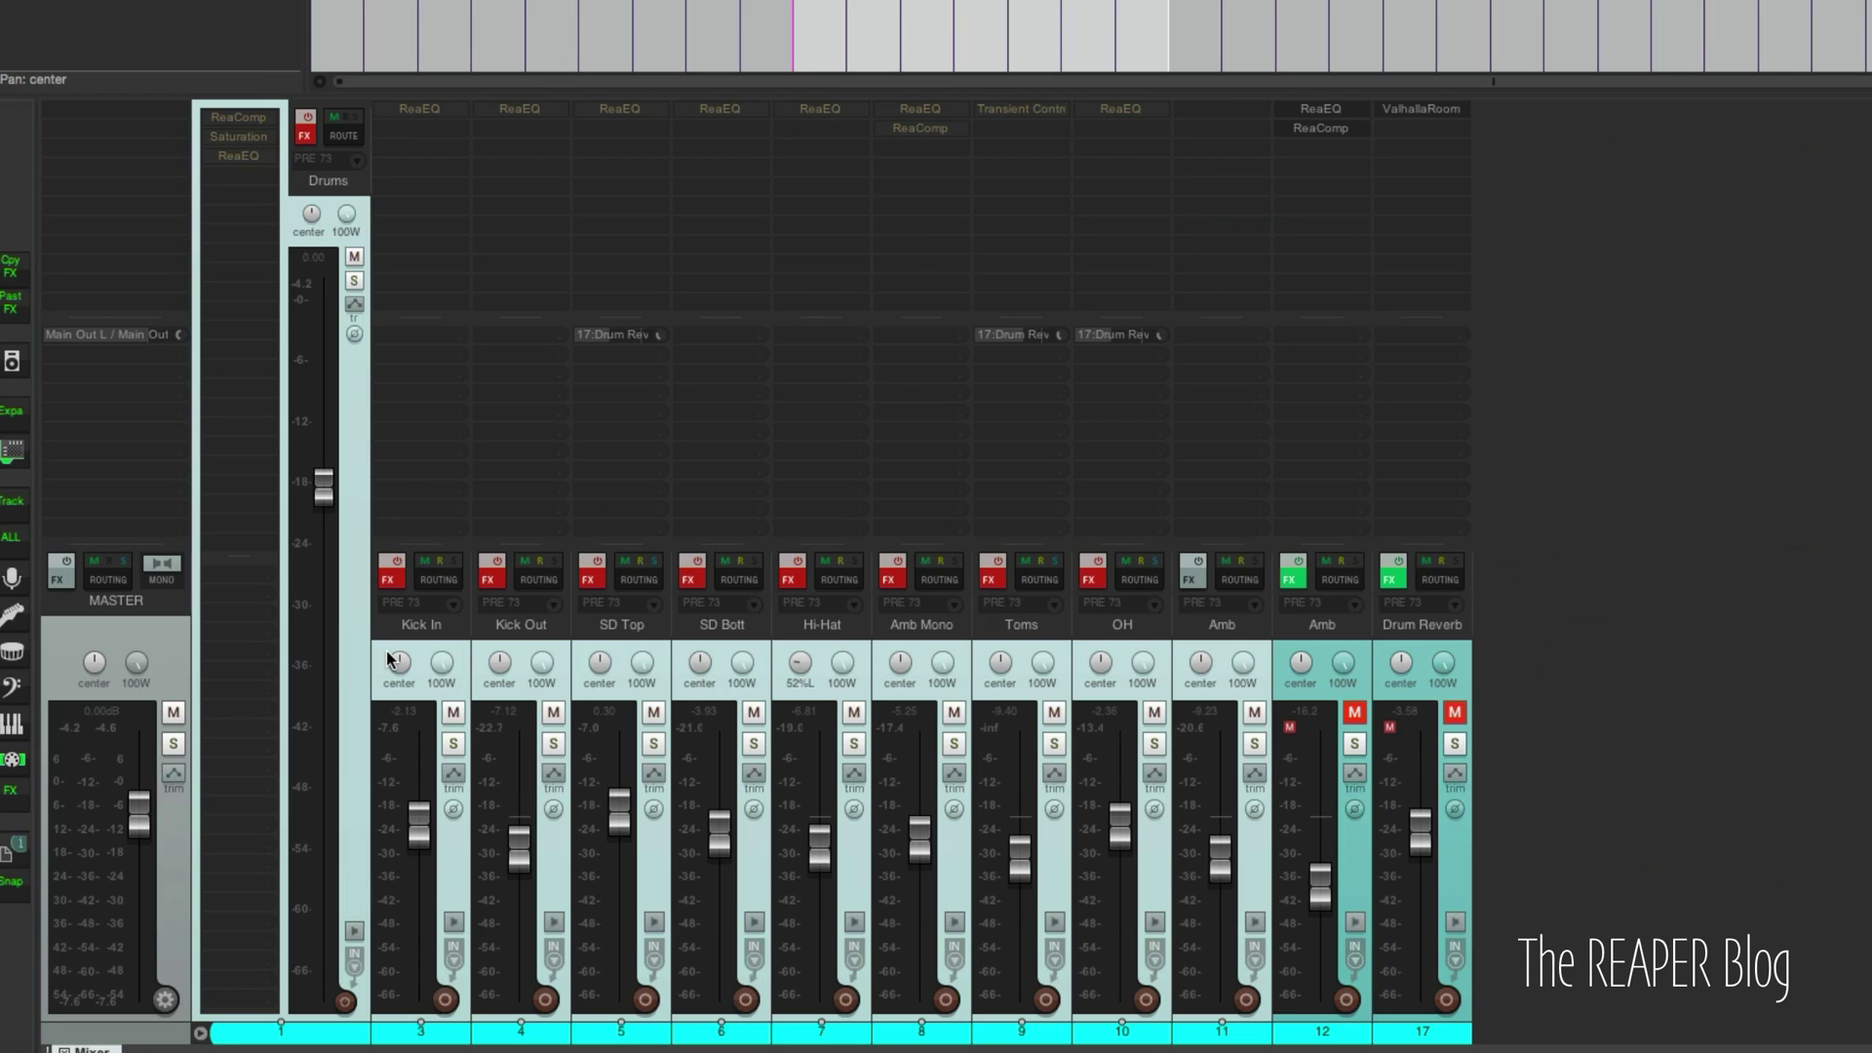
key(space)
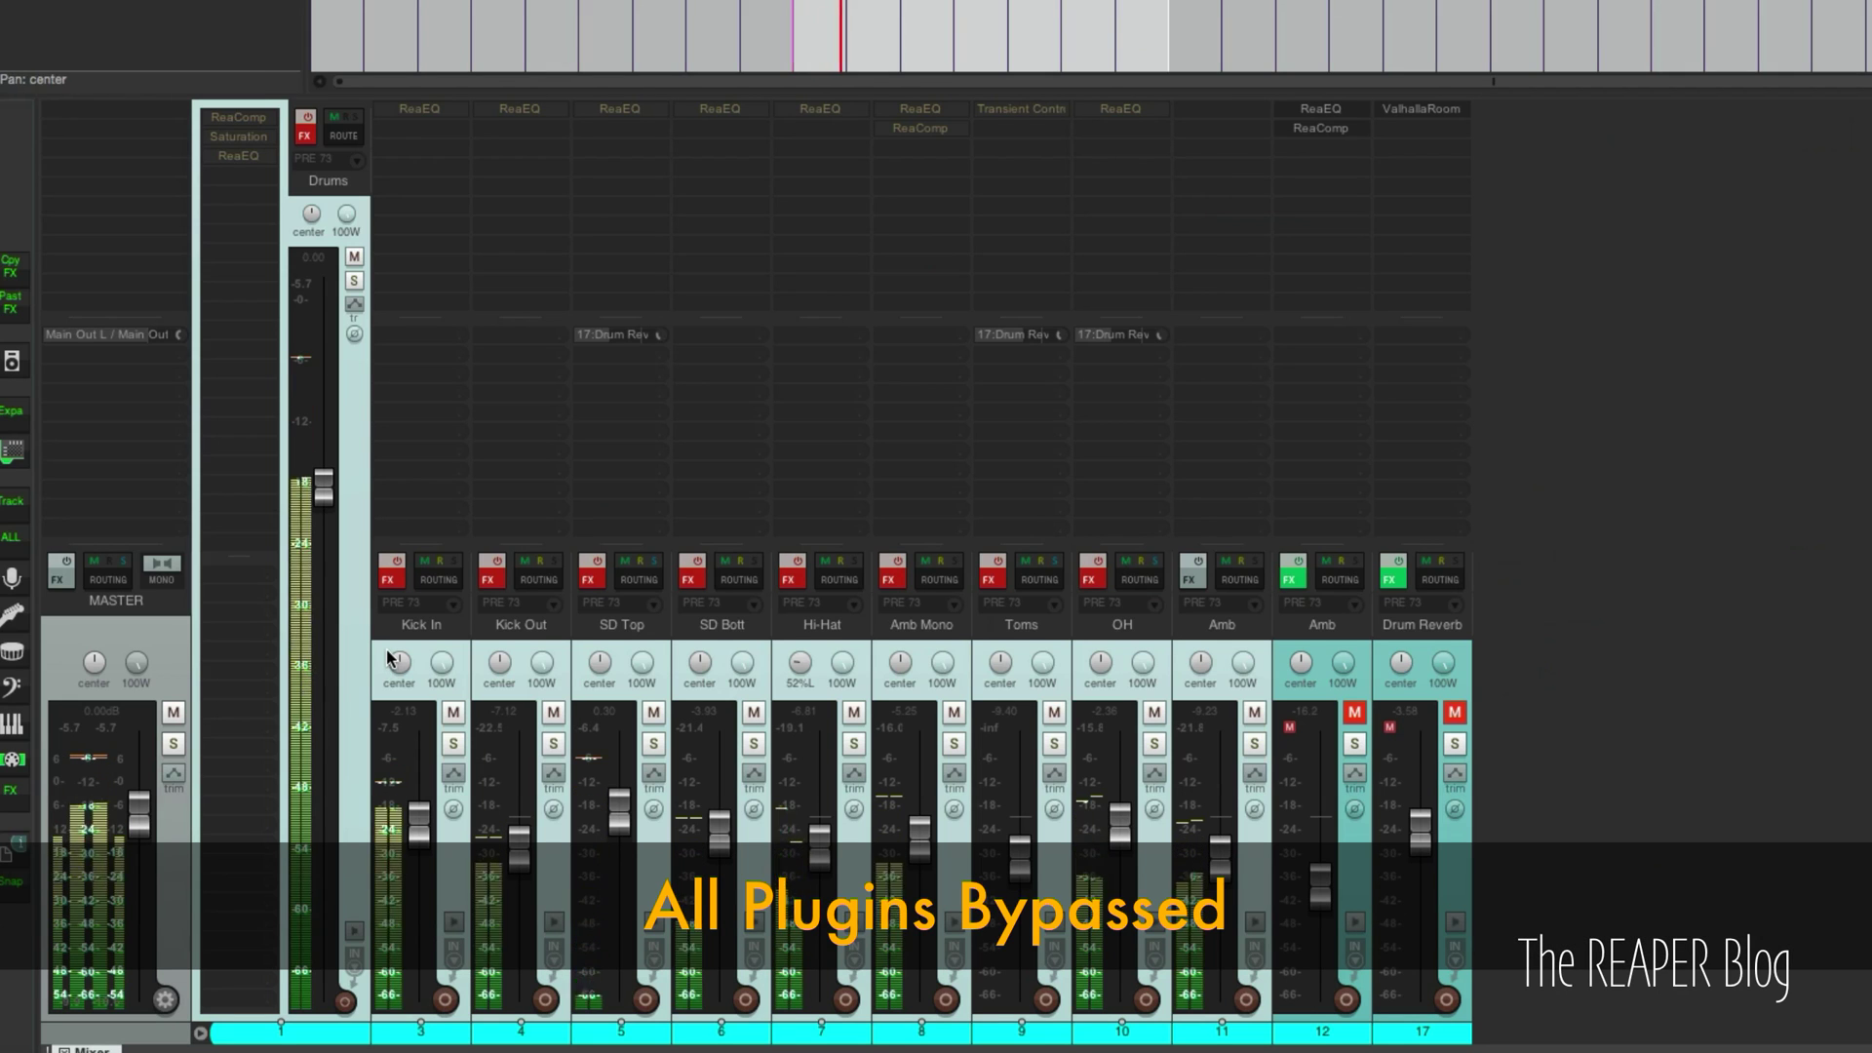
ctrl+click(394, 562)
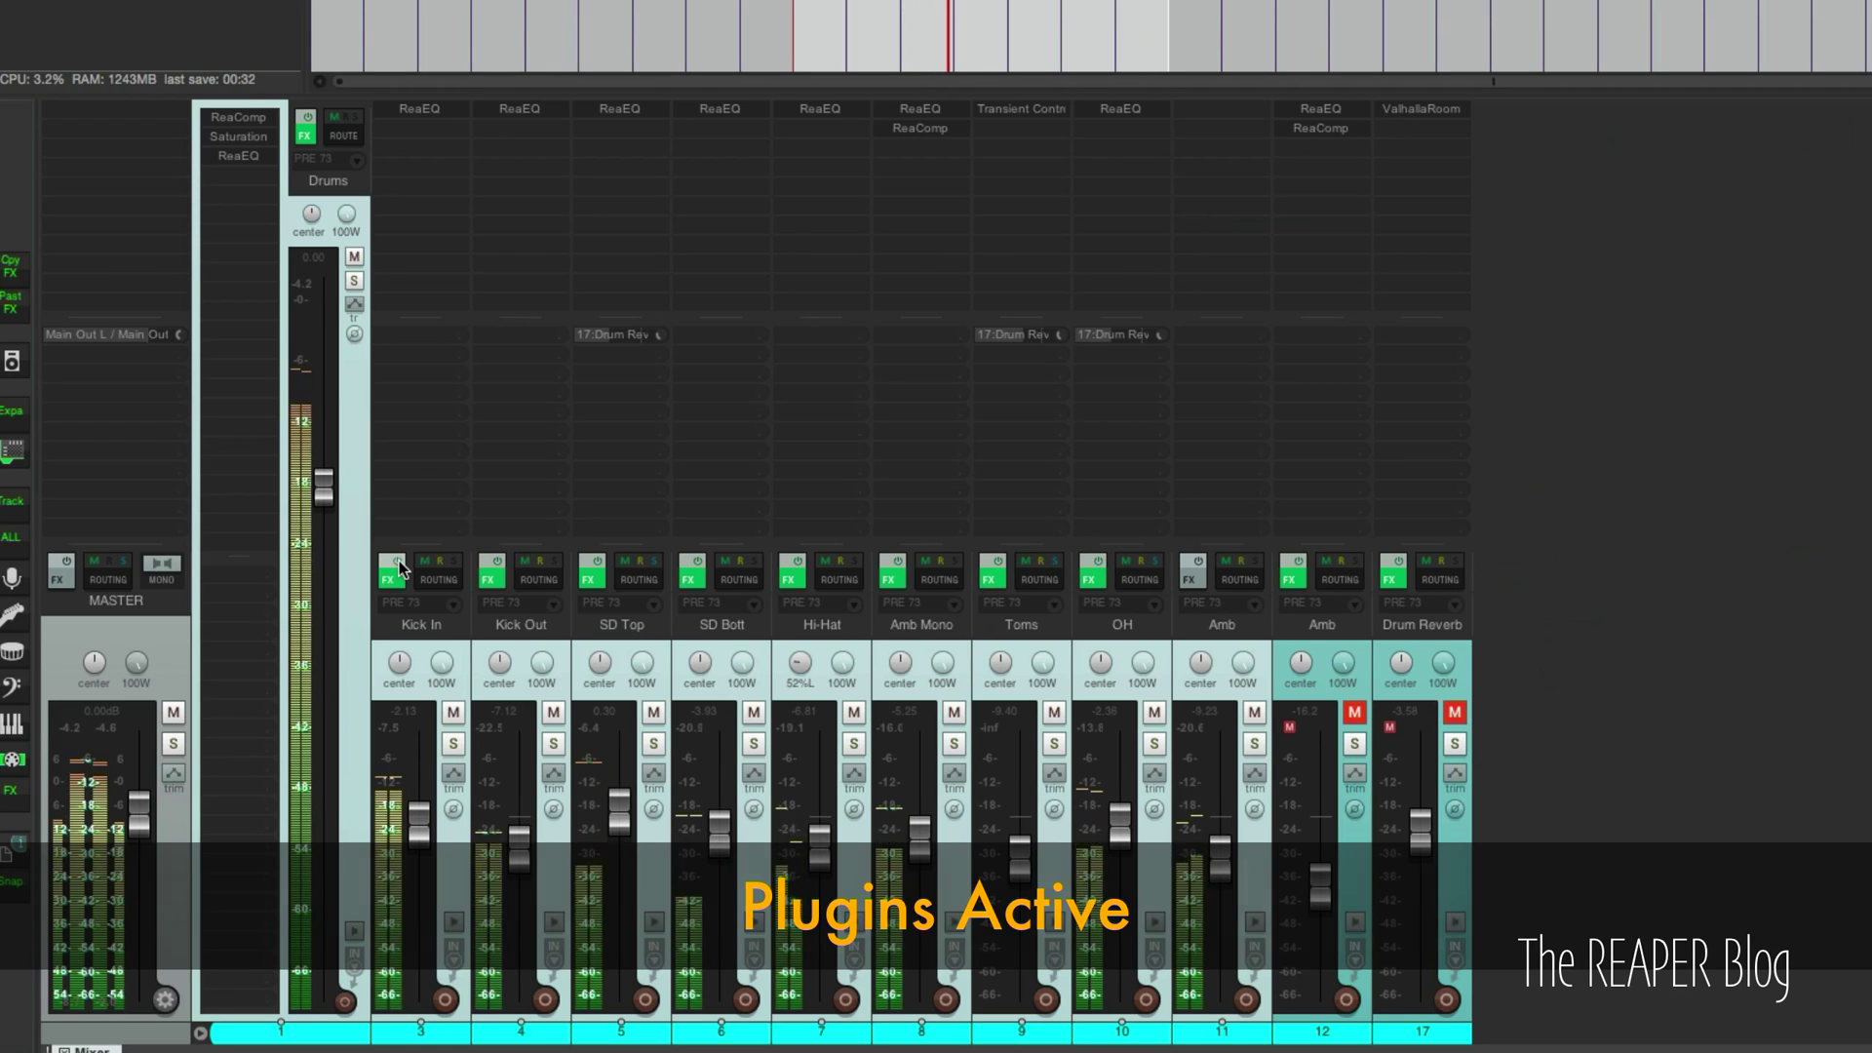
ctrl+click(394, 562)
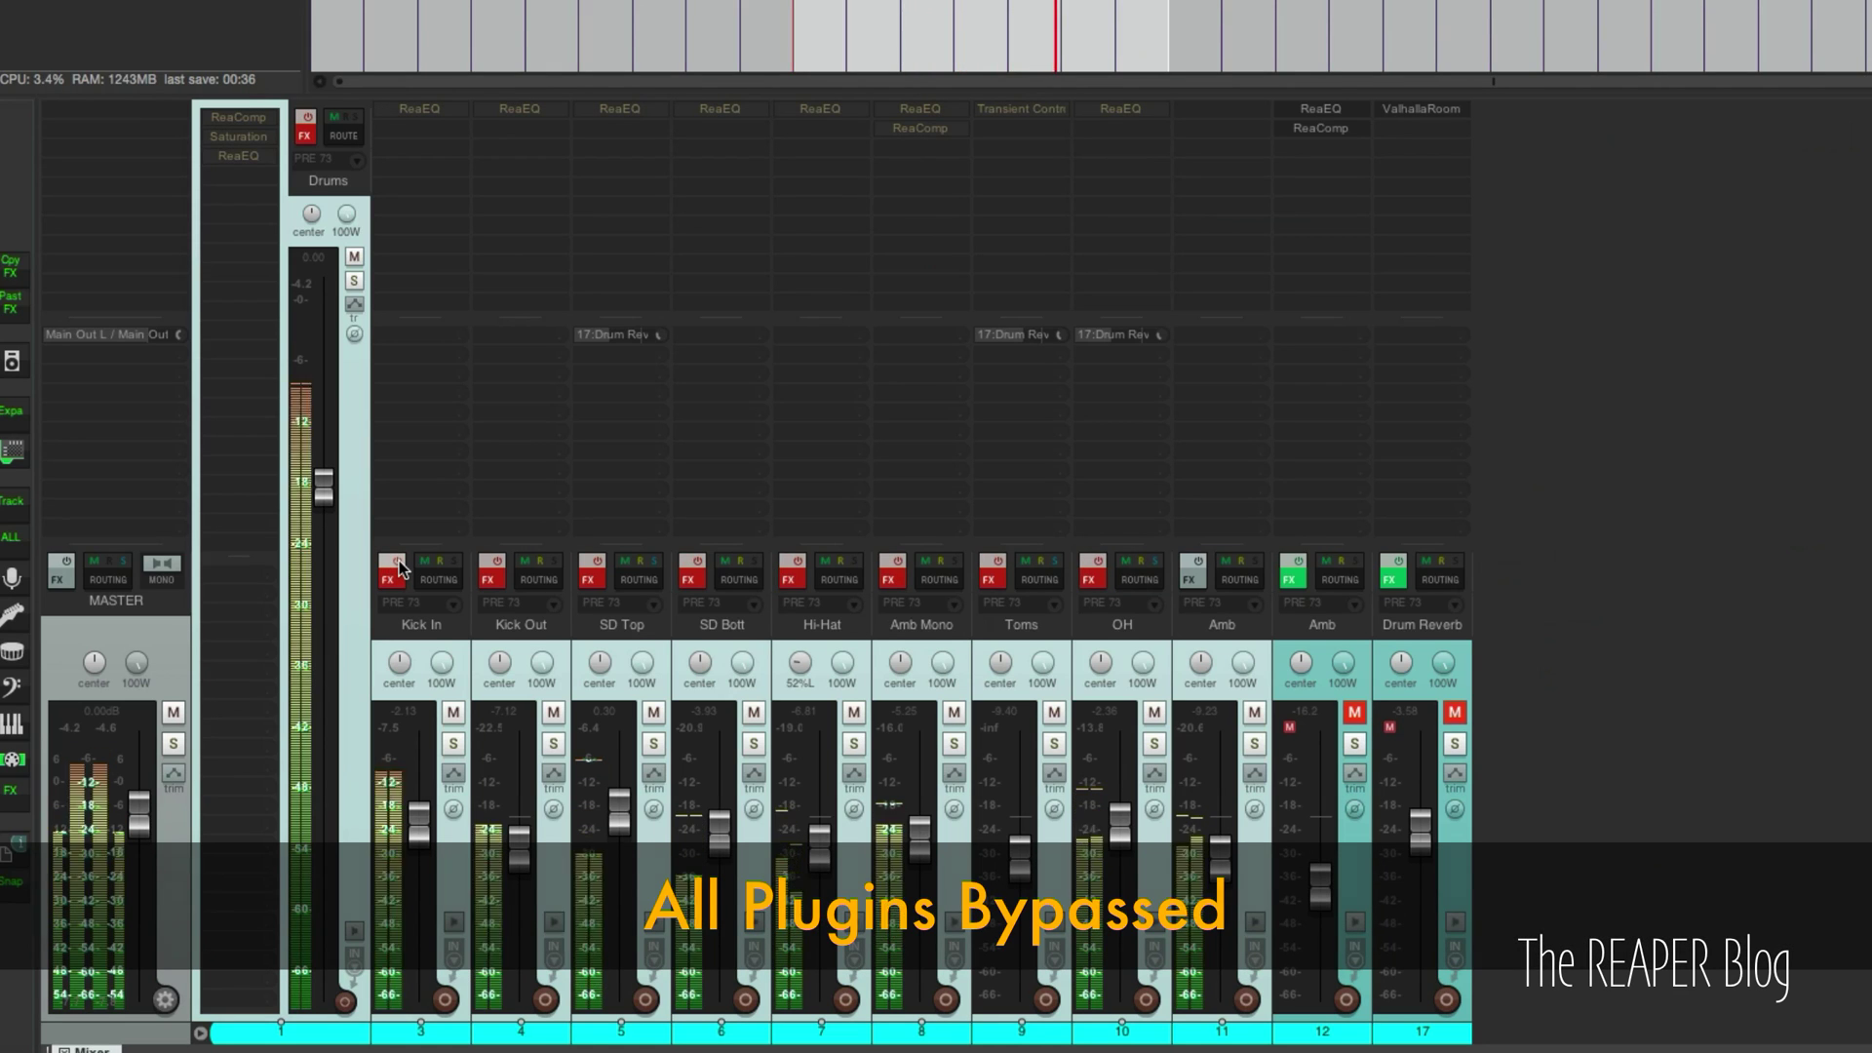
ctrl+click(394, 561)
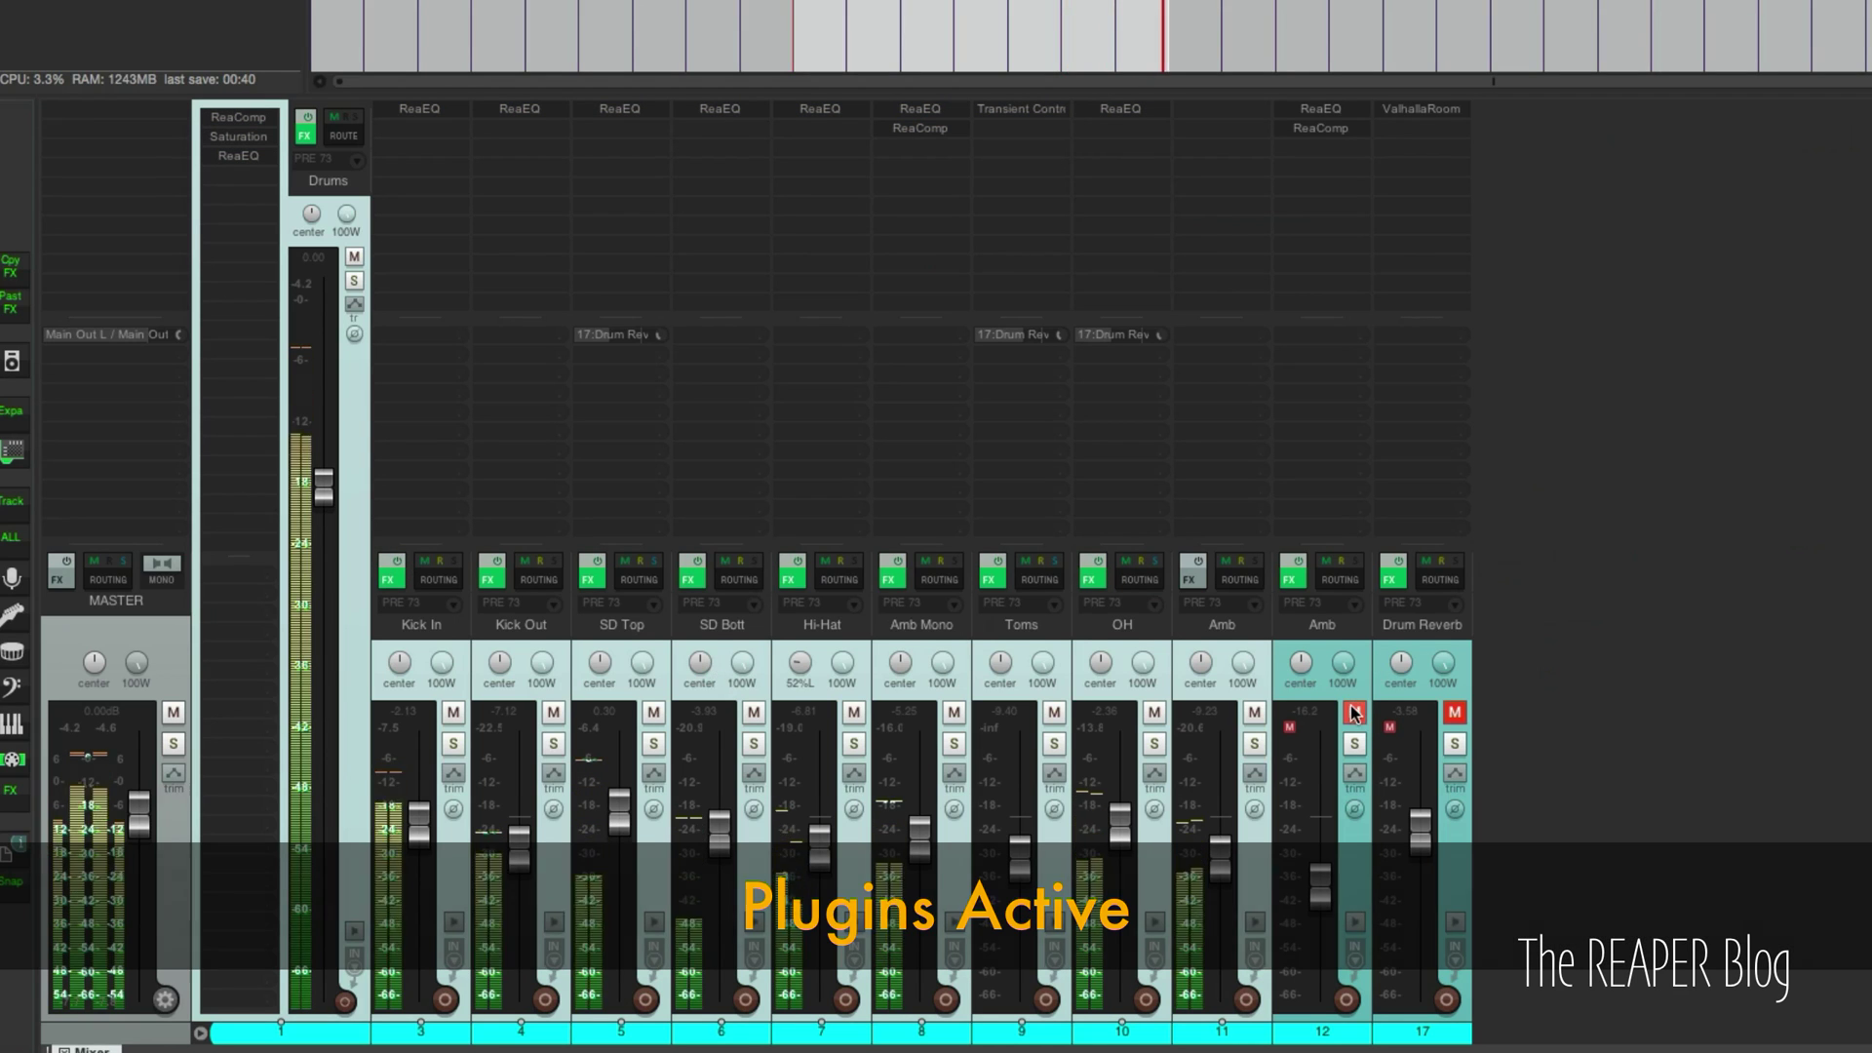
click(1455, 712)
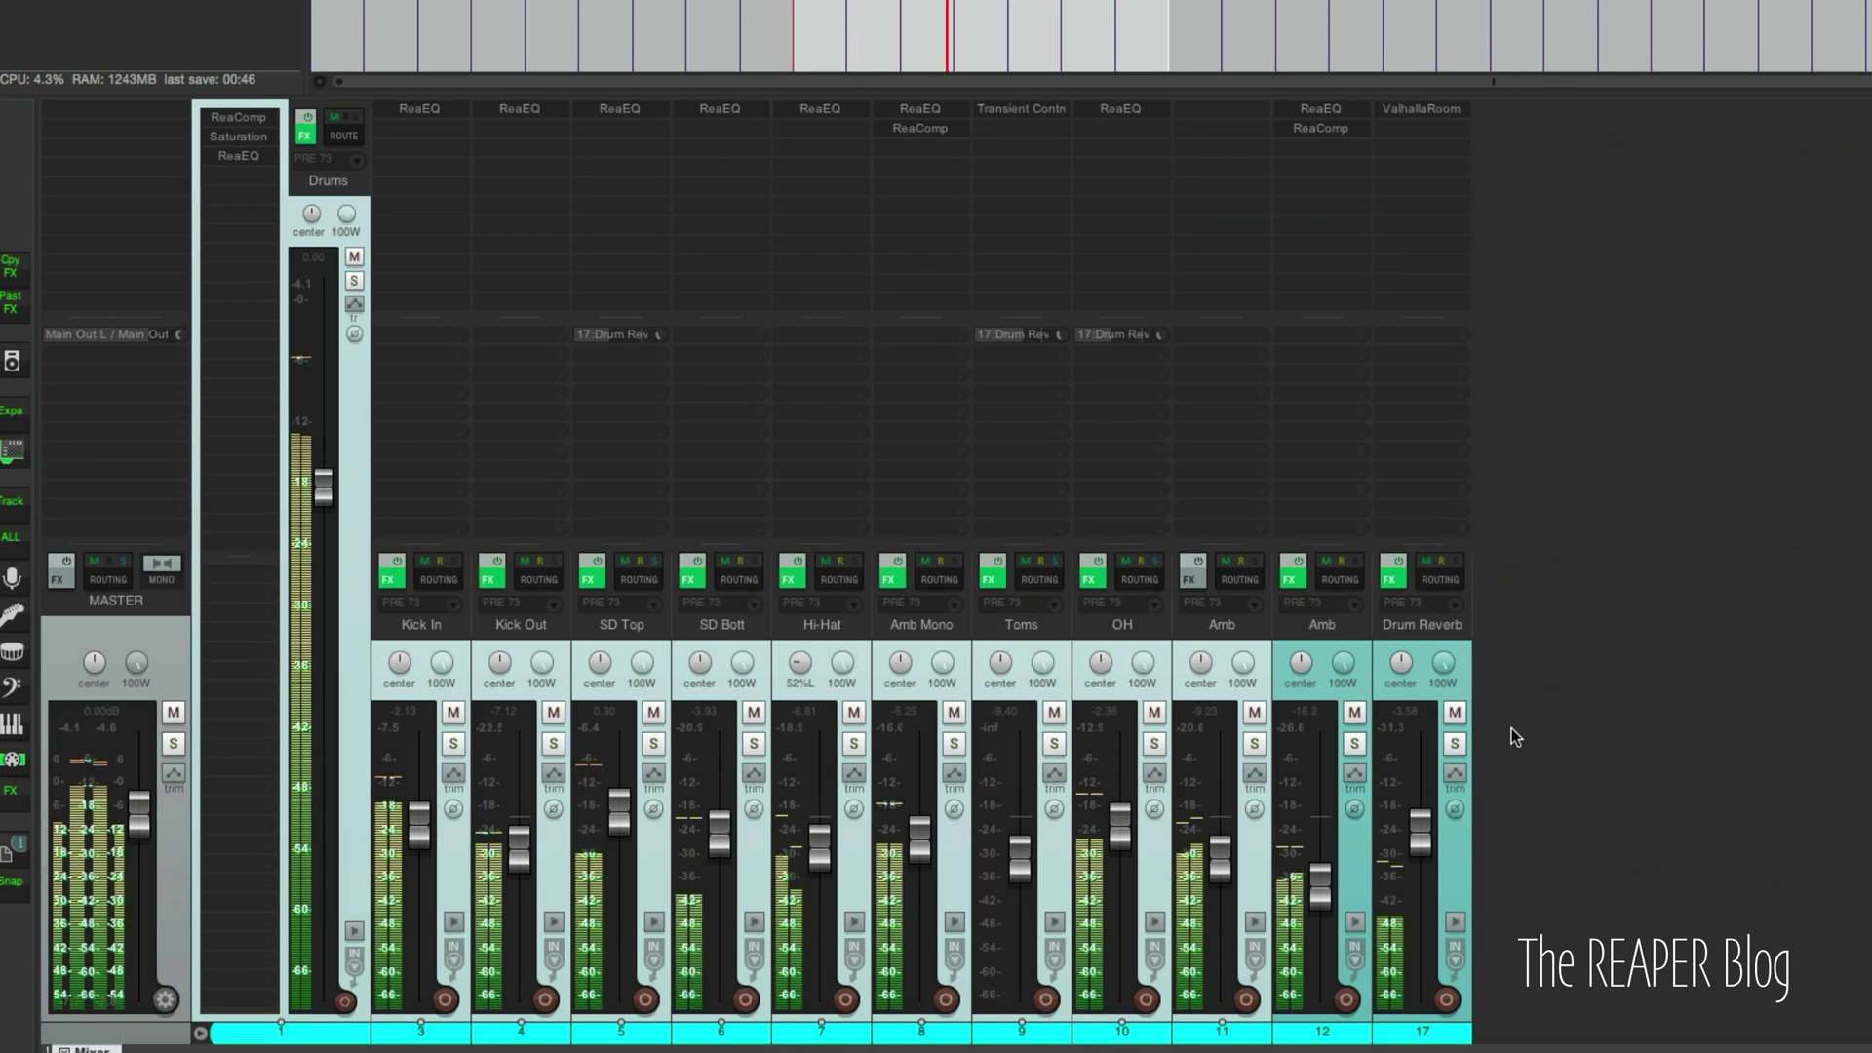
key(ctrl+a)
key(space)
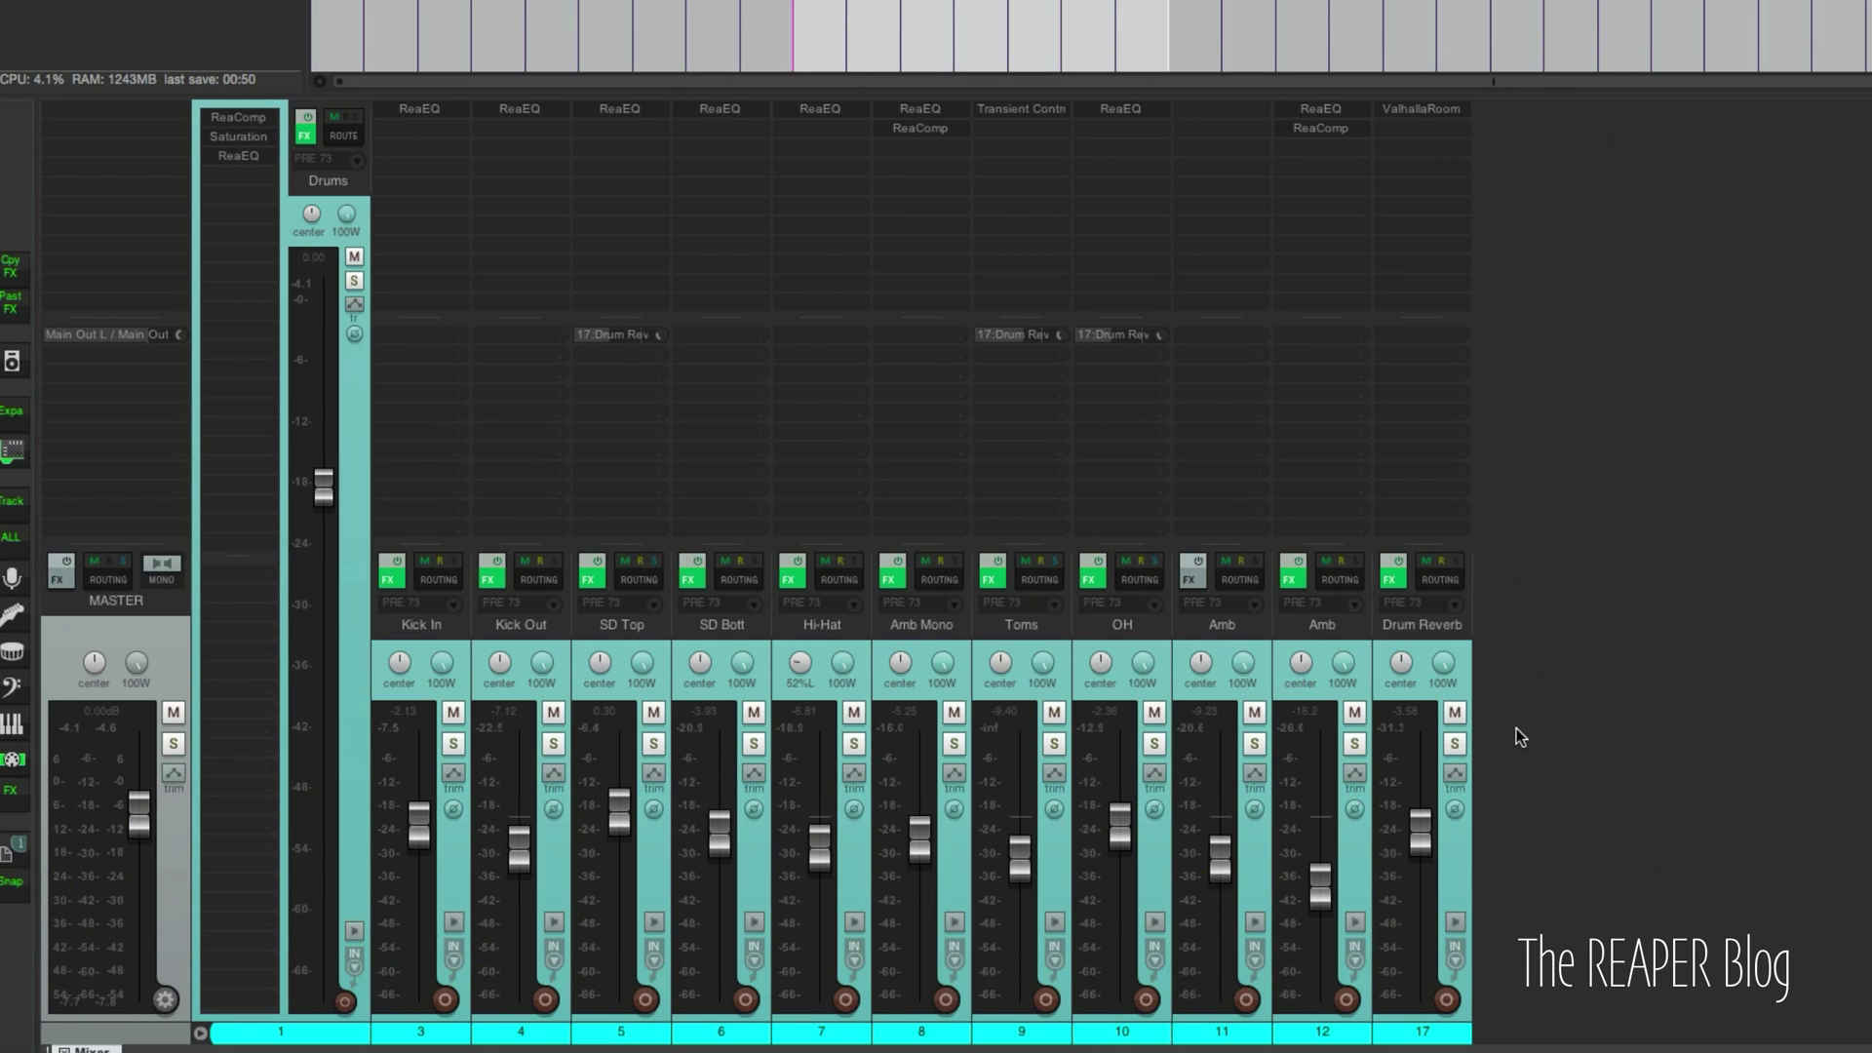